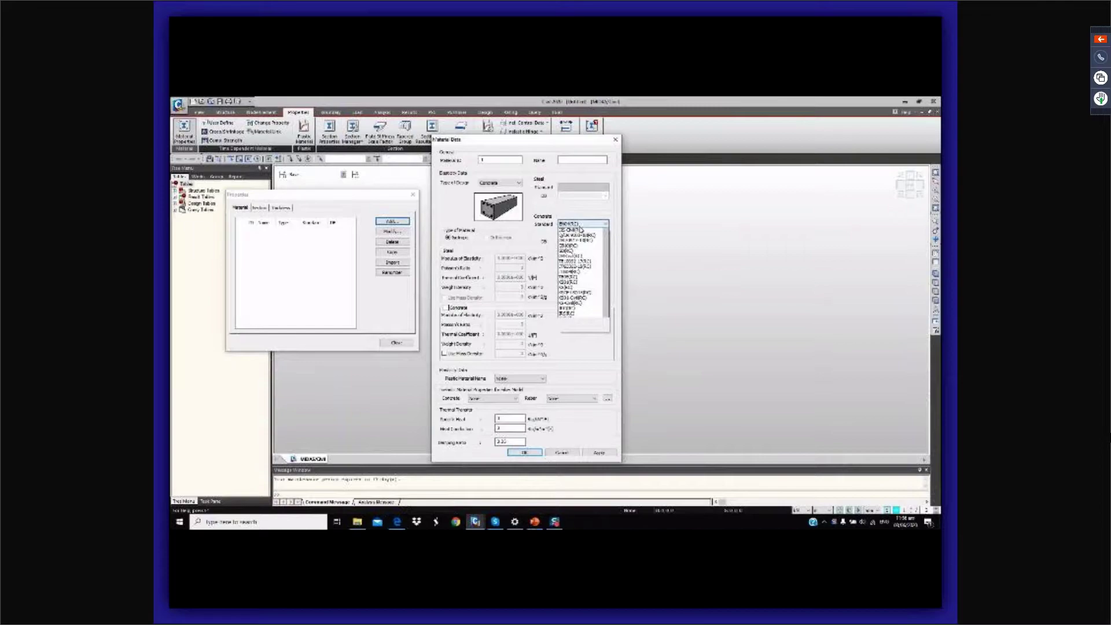
Set the concrete standard of the new material to AS17(RC).
{"action": "left_click", "coordinate": [580, 230]}
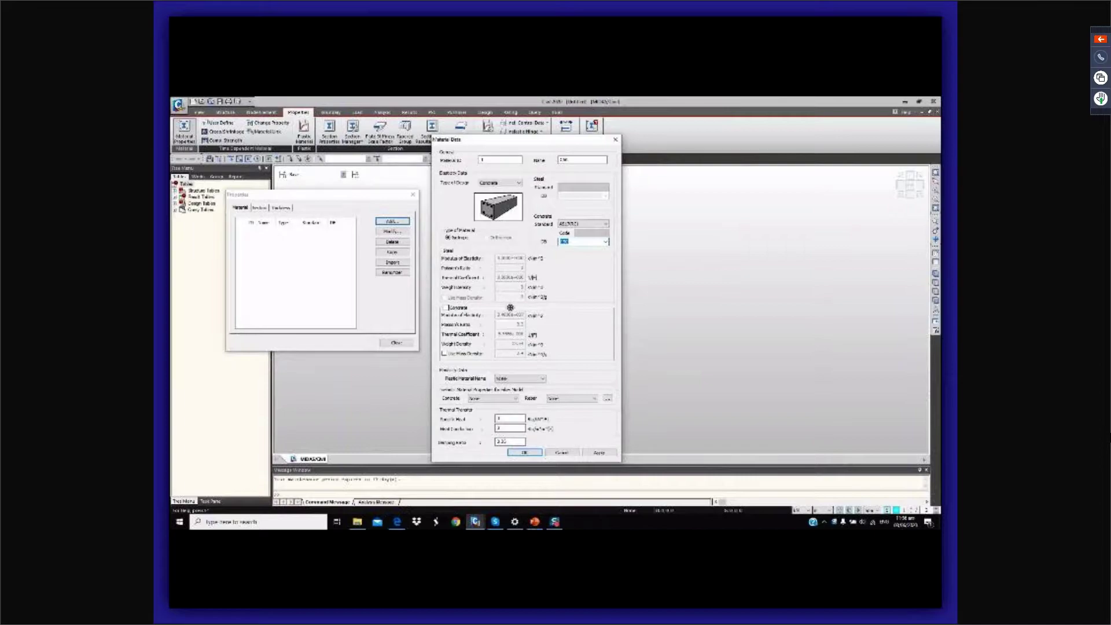
Consult the standard girder drawings on the presentation slide, and load the T4 girder section from the PSC section database.
{"action": "key", "text": "alt+Tab"}
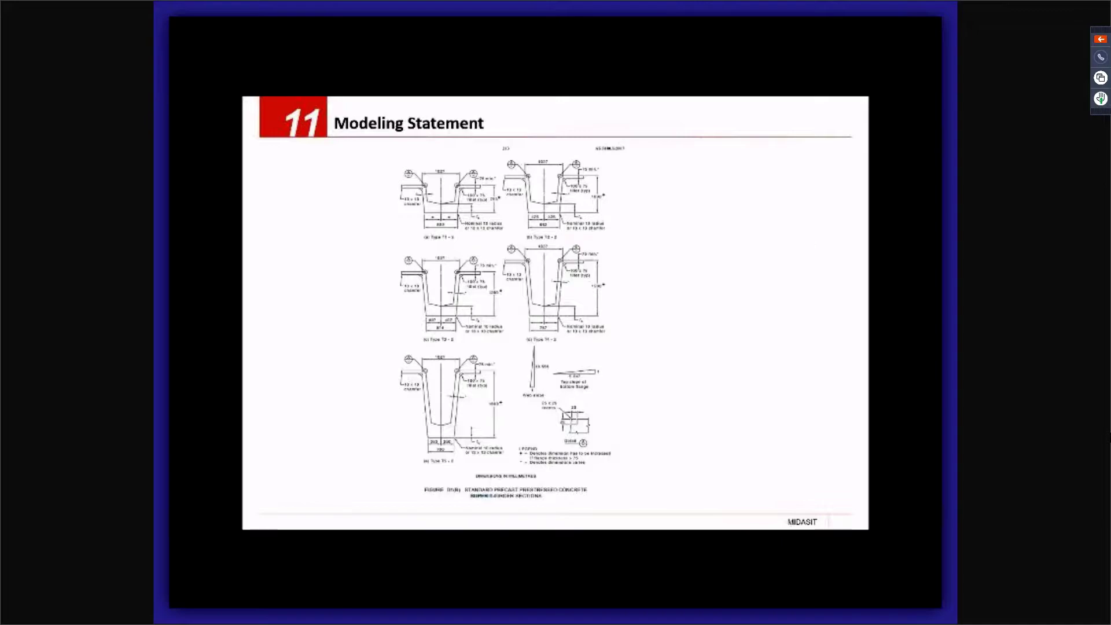
{"action": "key", "text": "alt+Tab"}
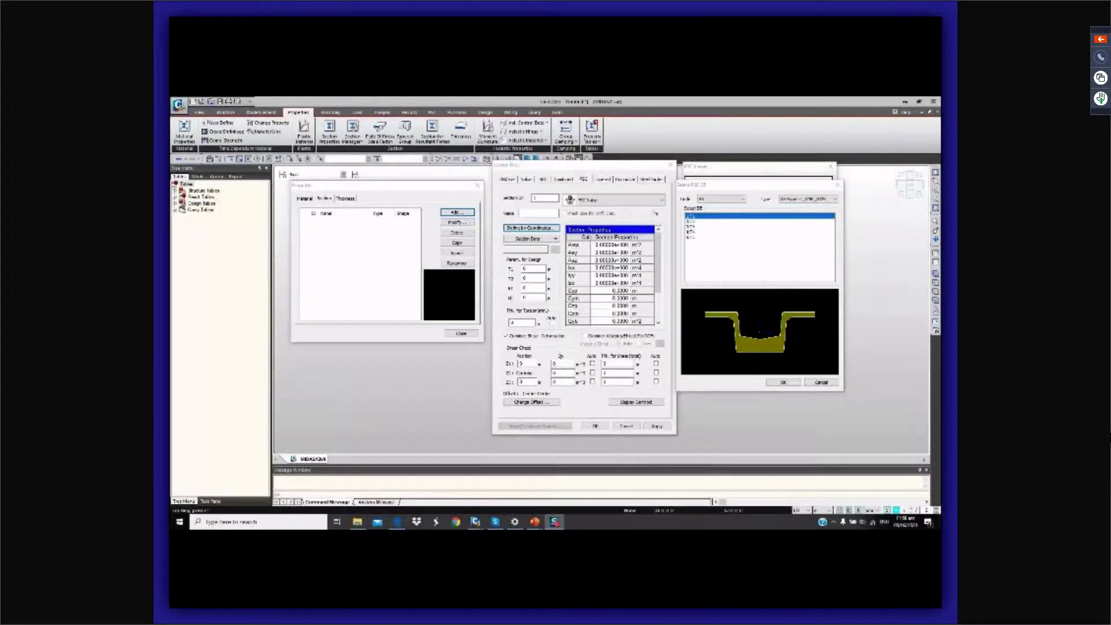
{"action": "left_click", "coordinate": [691, 232]}
{"action": "left_click", "coordinate": [783, 383]}
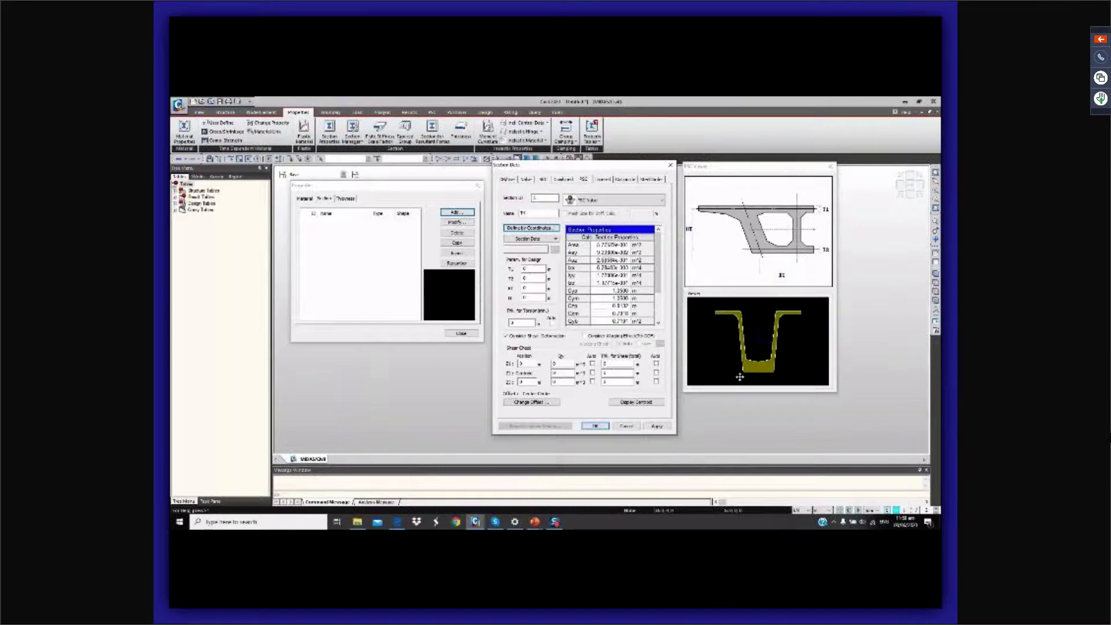
Set the T4 section's design parameters T1 to 0.075, T2 to 0.28, BT to 0.55 and HT to 1.405 m, with shear check position Z1 at 1.425 m.
{"action": "double_click", "coordinate": [526, 269]}
{"action": "type", "text": "0.075"}
{"action": "left_click_drag", "start_coordinate": [529, 279], "coordinate": [519, 282]}
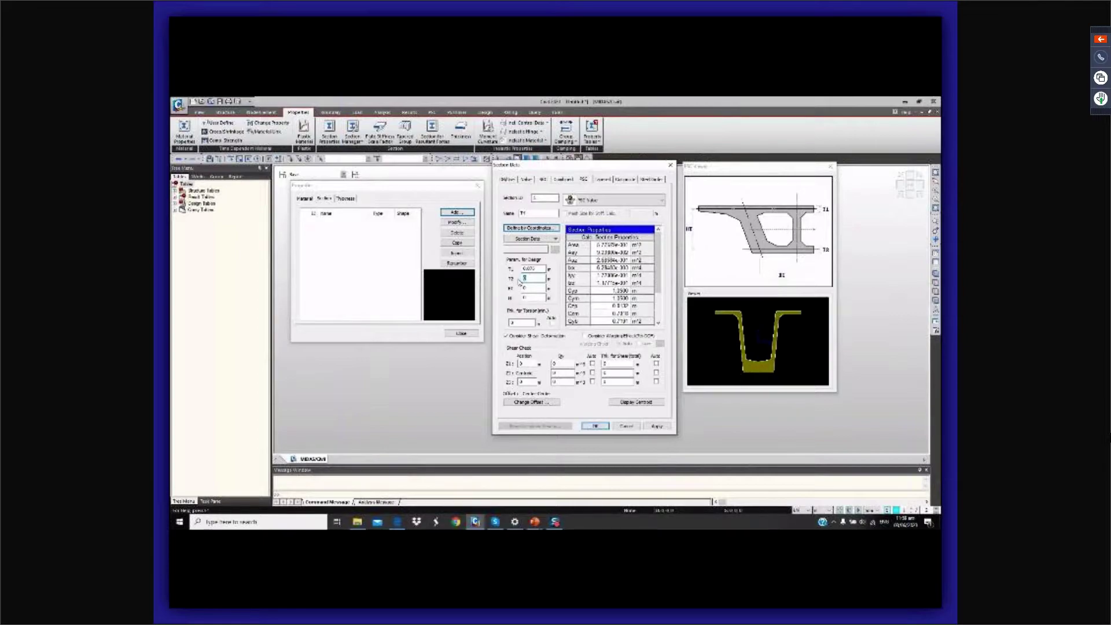
{"action": "type", "text": "0.28"}
{"action": "left_click_drag", "start_coordinate": [528, 288], "coordinate": [519, 291]}
{"action": "type", "text": "0.55"}
{"action": "key", "text": "Tab"}
{"action": "type", "text": "1.405"}
{"action": "left_click", "coordinate": [521, 363]}
{"action": "type", "text": "1.425"}
{"action": "scroll", "coordinate": [445, 397], "scroll_direction": "up", "scroll_amount": 1}
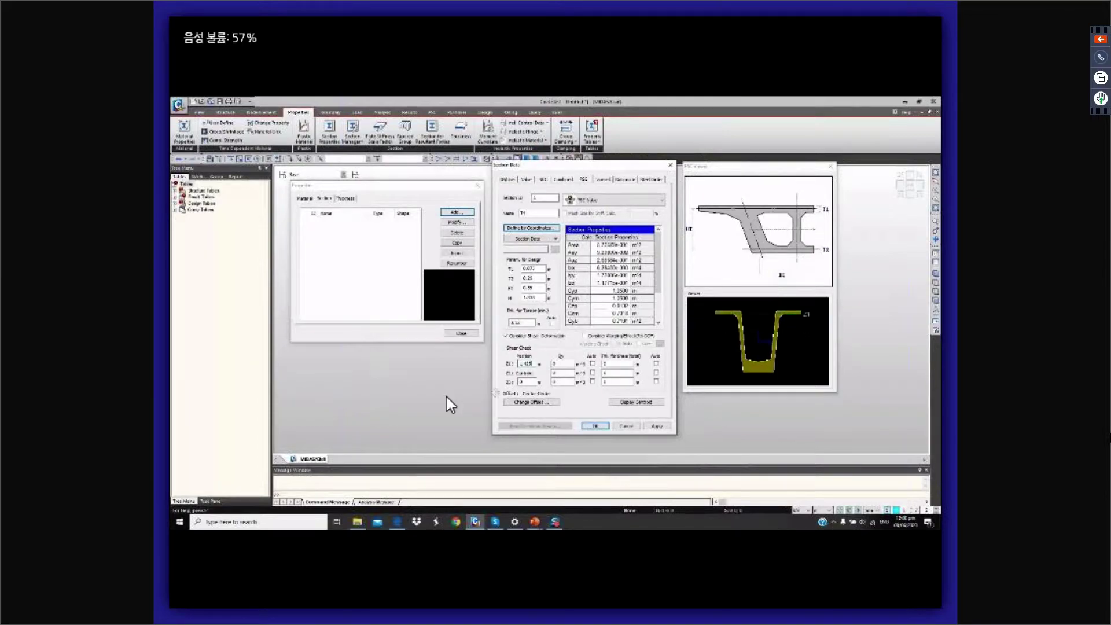
{"action": "scroll", "coordinate": [446, 397], "scroll_direction": "down", "scroll_amount": 2}
{"action": "scroll", "coordinate": [450, 404], "scroll_direction": "down", "scroll_amount": 3}
Save the CLOSED T4 section and start a new composite PSC section.
{"action": "mouse_move", "coordinate": [632, 464]}
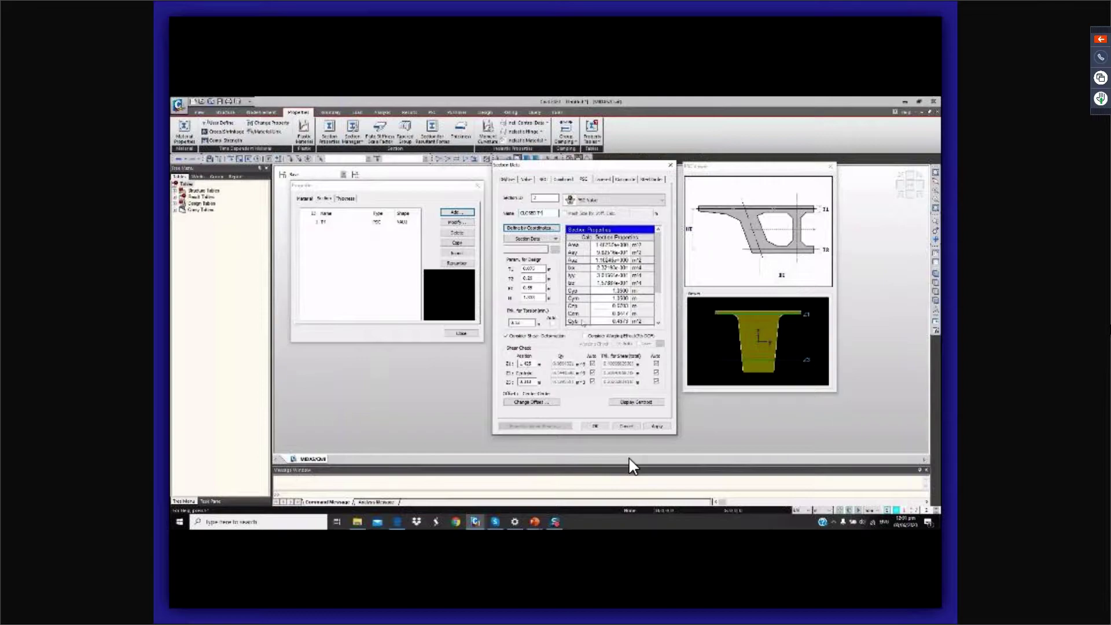
{"action": "left_click", "coordinate": [600, 427]}
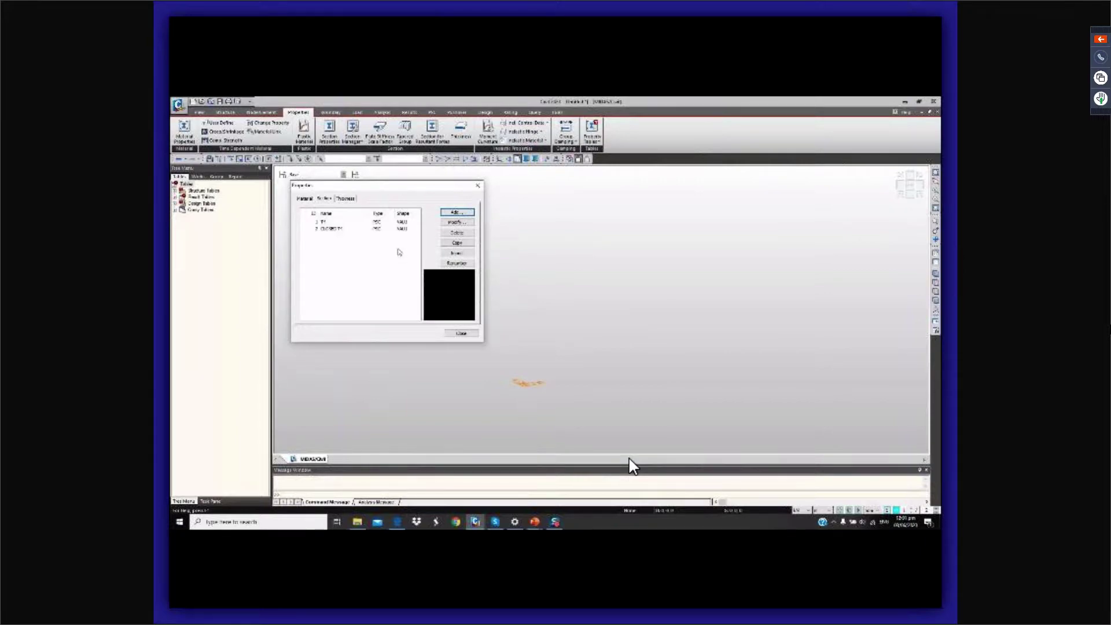
{"action": "left_click", "coordinate": [453, 213]}
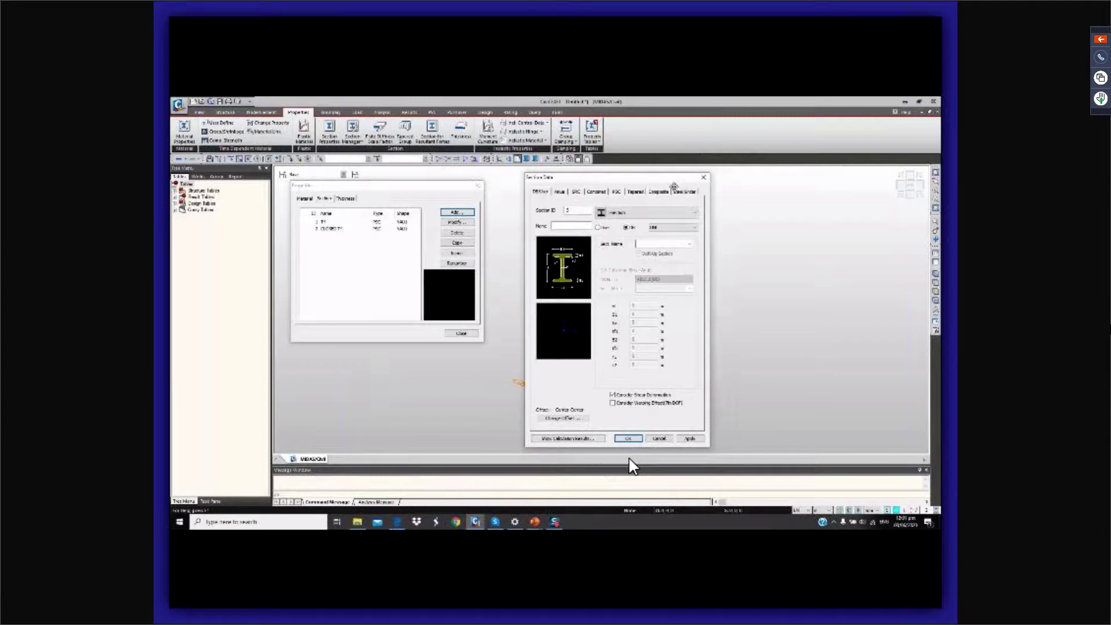
{"action": "left_click", "coordinate": [660, 192]}
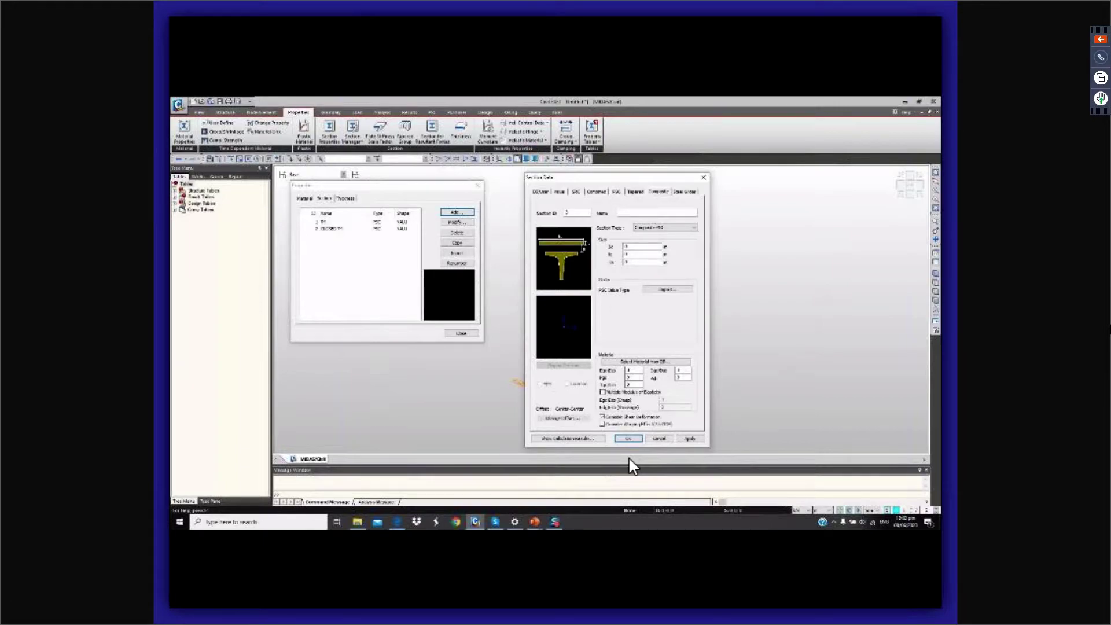
Enter the composite section's slab width and a slab thickness of 0.25 m, and import the T4 section as its girder.
{"action": "left_click", "coordinate": [631, 246]}
{"action": "key", "text": "BackSpace"}
{"action": "left_click", "coordinate": [623, 254]}
{"action": "type", "text": "0.25"}
{"action": "left_click", "coordinate": [649, 290]}
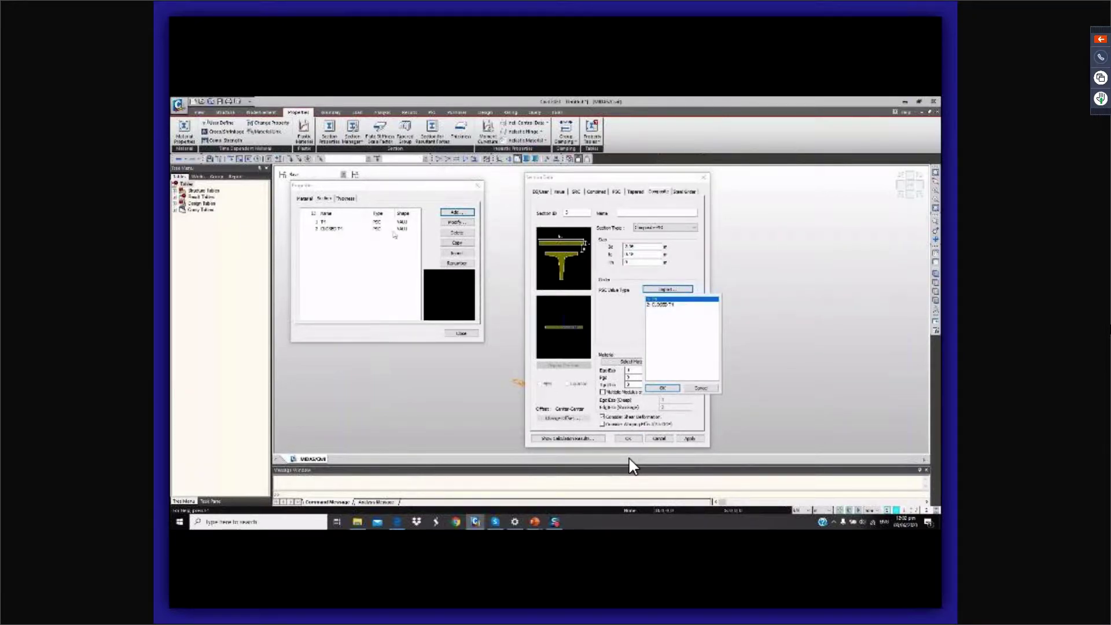
{"action": "left_click", "coordinate": [660, 304]}
{"action": "left_click", "coordinate": [665, 388]}
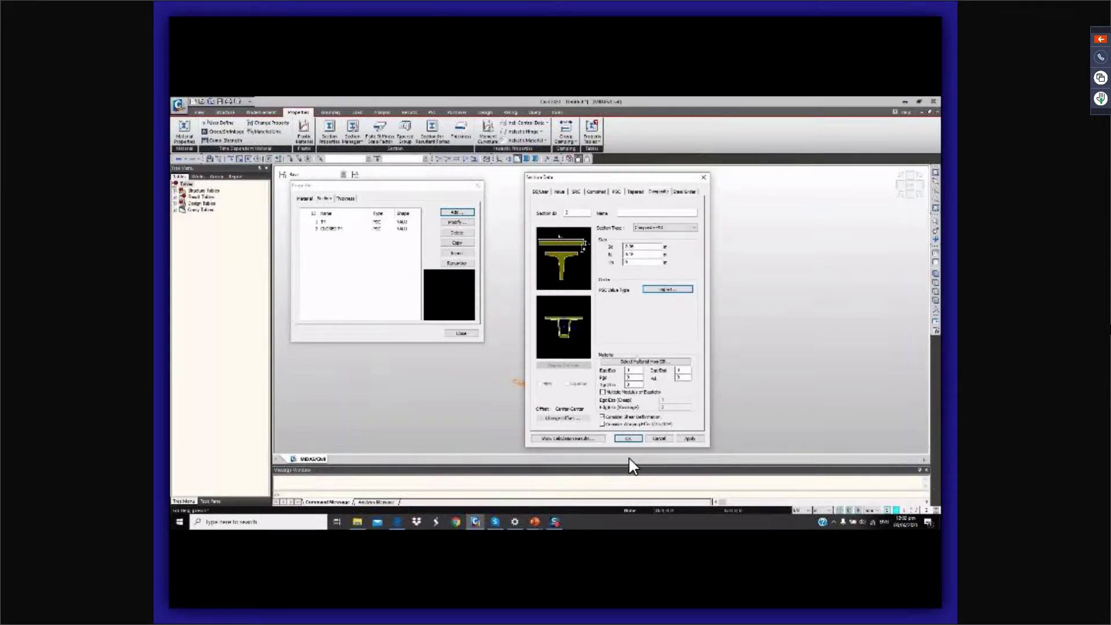
Select concrete grades from the AS17(RC) database for both the slab and the girder of the composite section.
{"action": "left_click", "coordinate": [637, 361]}
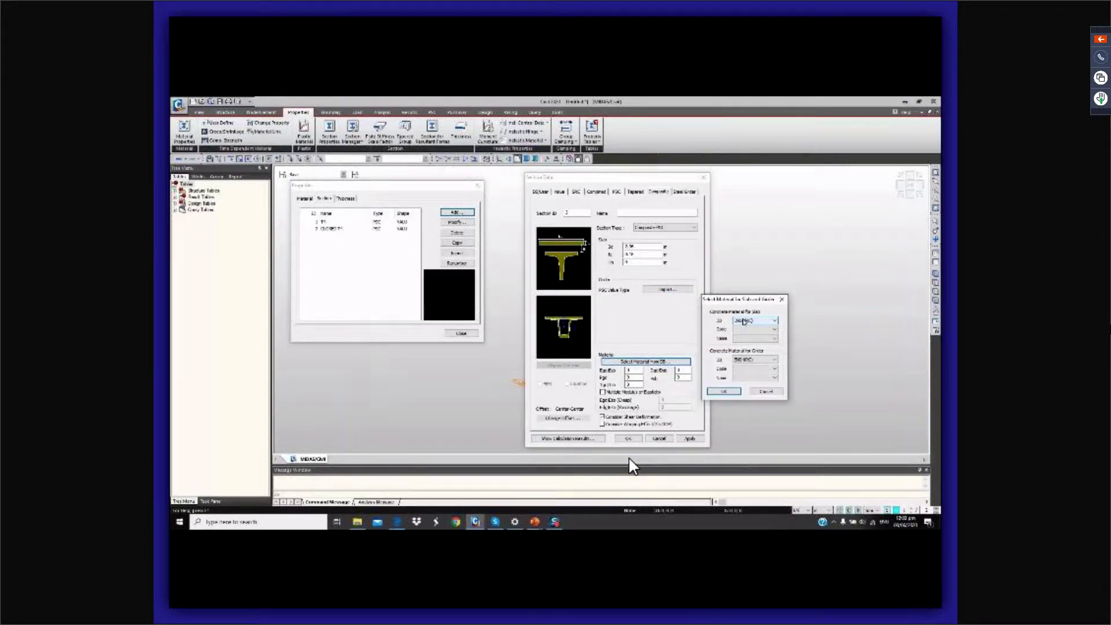
{"action": "left_click", "coordinate": [743, 321]}
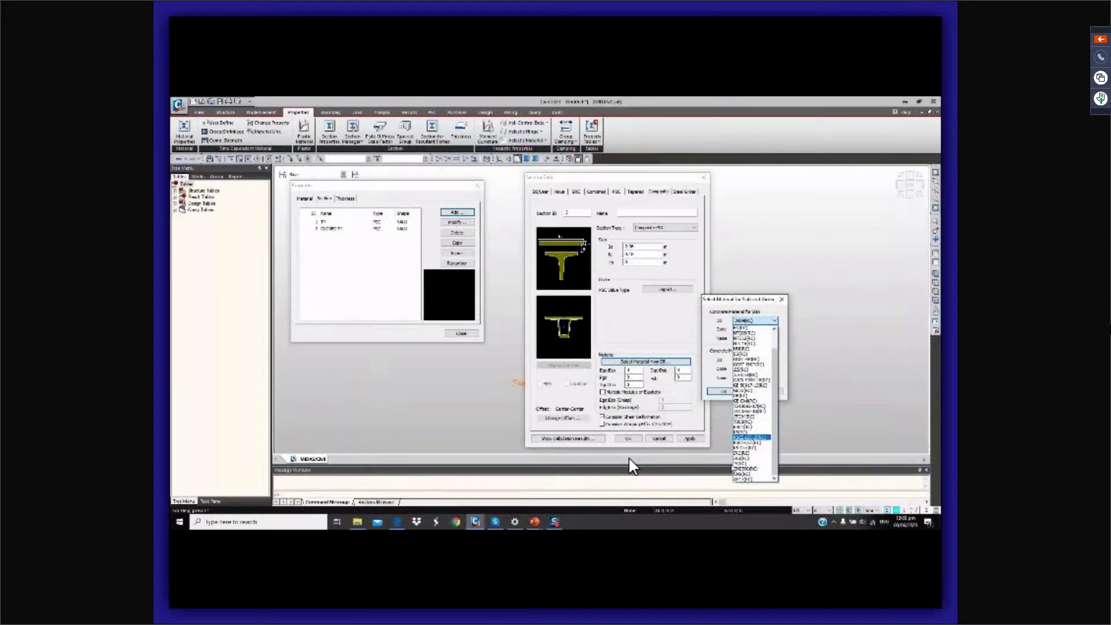
{"action": "left_click", "coordinate": [748, 479]}
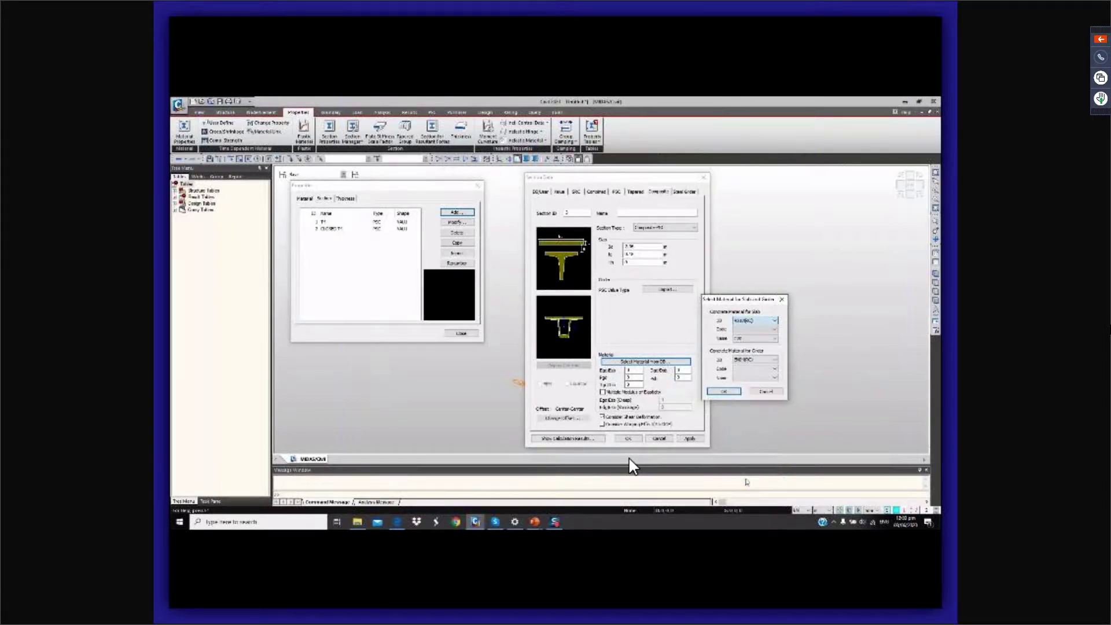
{"action": "left_click", "coordinate": [758, 340]}
{"action": "left_click", "coordinate": [751, 359]}
{"action": "left_click", "coordinate": [755, 360]}
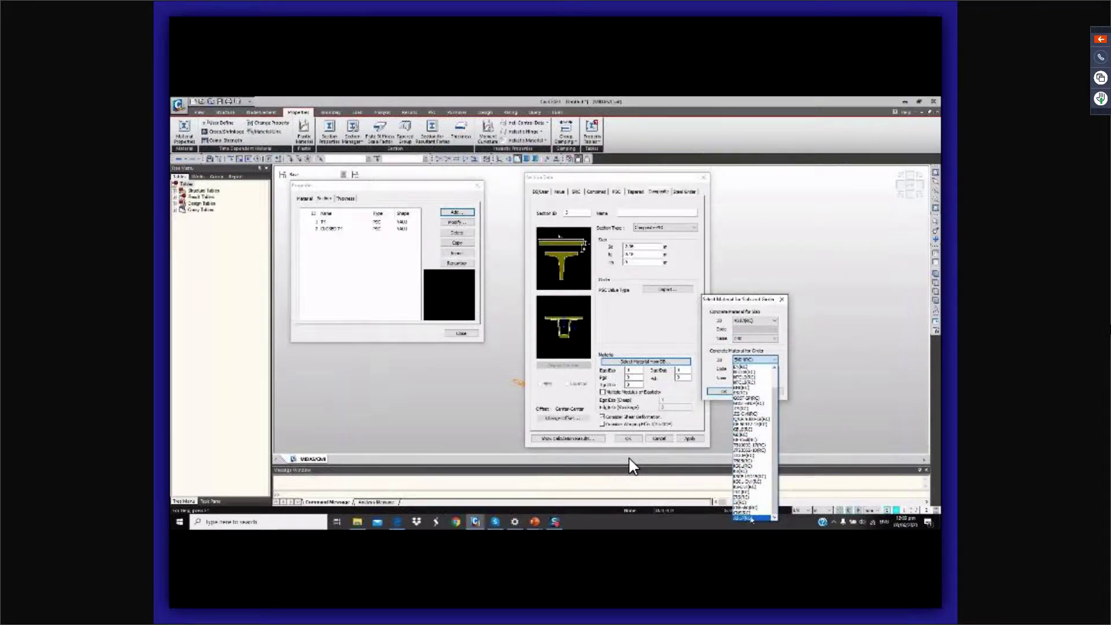
{"action": "left_click", "coordinate": [752, 513]}
{"action": "left_click", "coordinate": [755, 377]}
{"action": "left_click", "coordinate": [753, 400]}
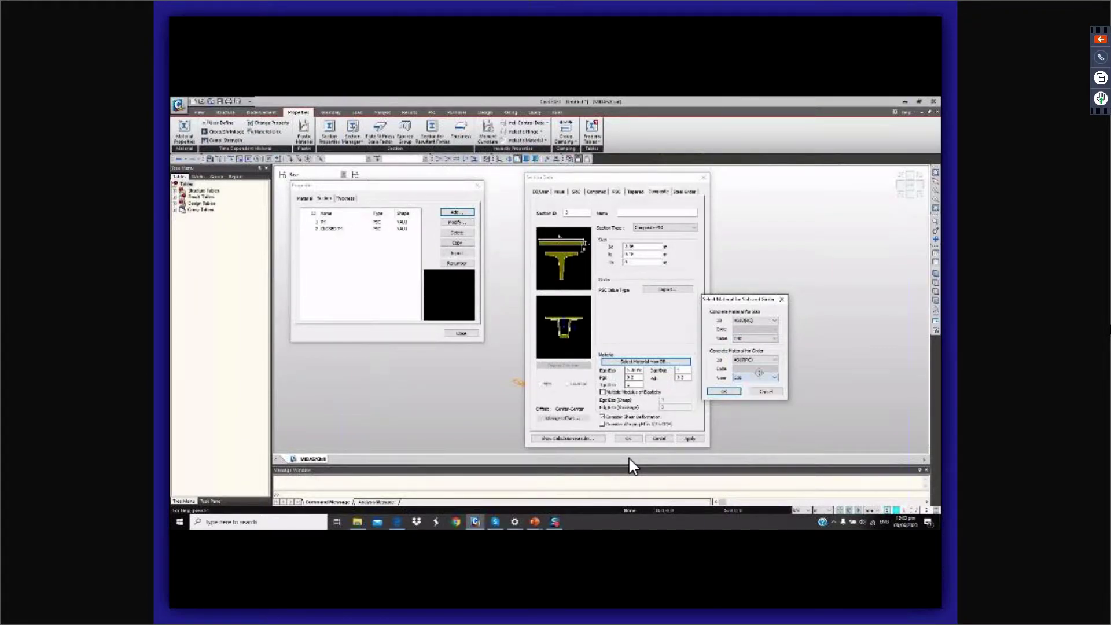
{"action": "left_click", "coordinate": [723, 391]}
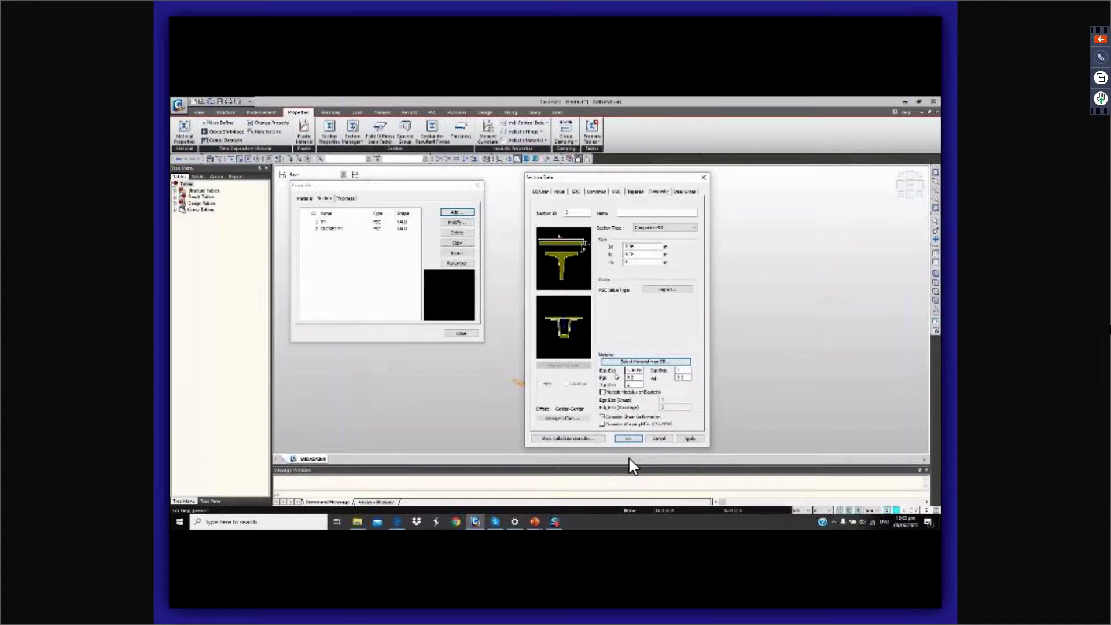
Change the composite section's offset to Center-Top.
{"action": "left_click", "coordinate": [562, 418]}
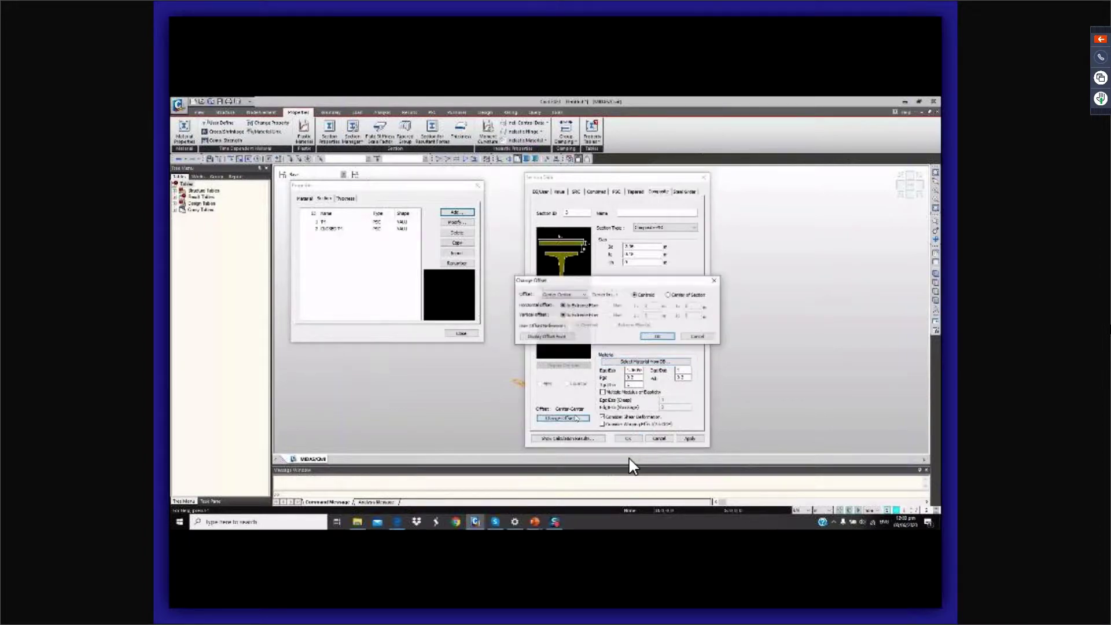
{"action": "left_click", "coordinate": [564, 295]}
{"action": "left_click", "coordinate": [569, 307]}
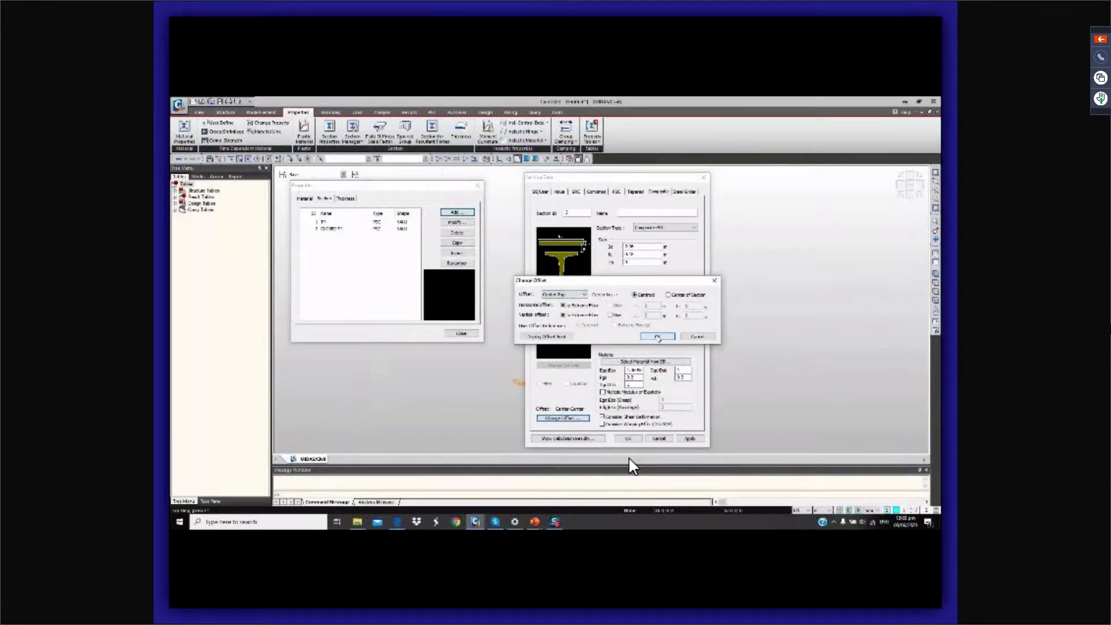
{"action": "left_click", "coordinate": [657, 337]}
Name the composite section COMP-T4 and add it to the section list.
{"action": "left_click", "coordinate": [638, 213]}
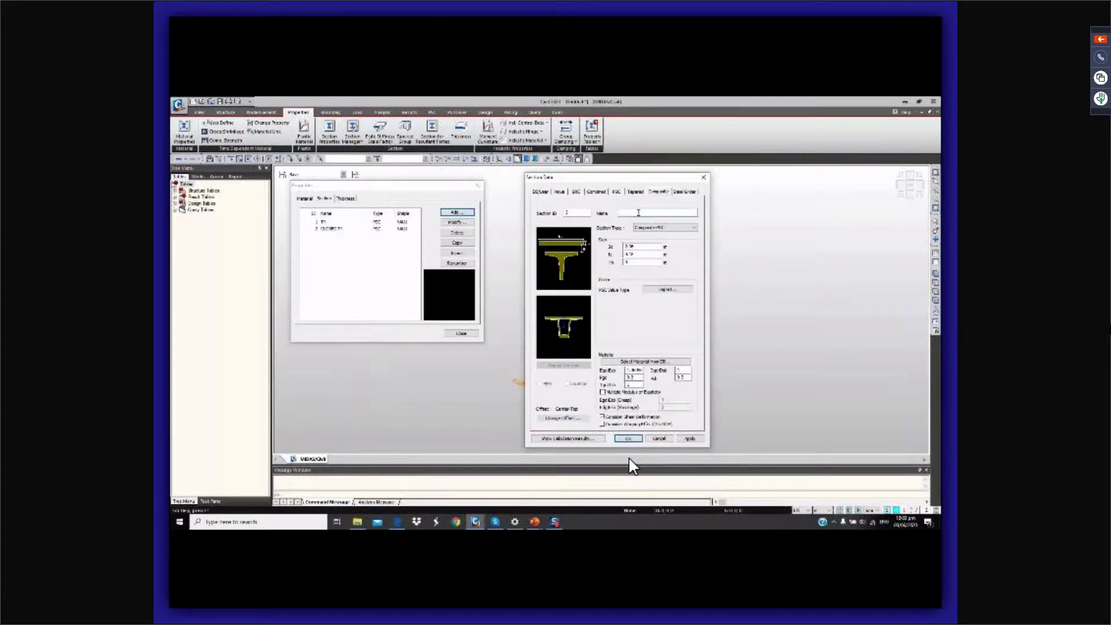
{"action": "type", "text": "COMP-T4"}
{"action": "left_click", "coordinate": [689, 438]}
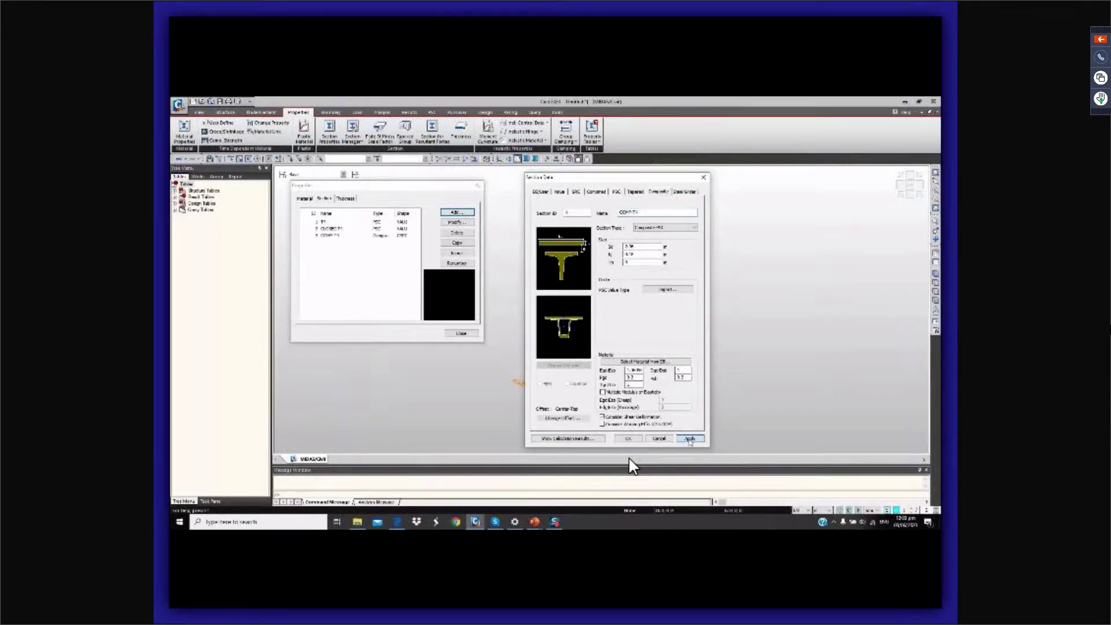
Import the CLOSED T4 section as the girder of another composite section and add it as COMP-CLOSED T4.
{"action": "left_click", "coordinate": [668, 289]}
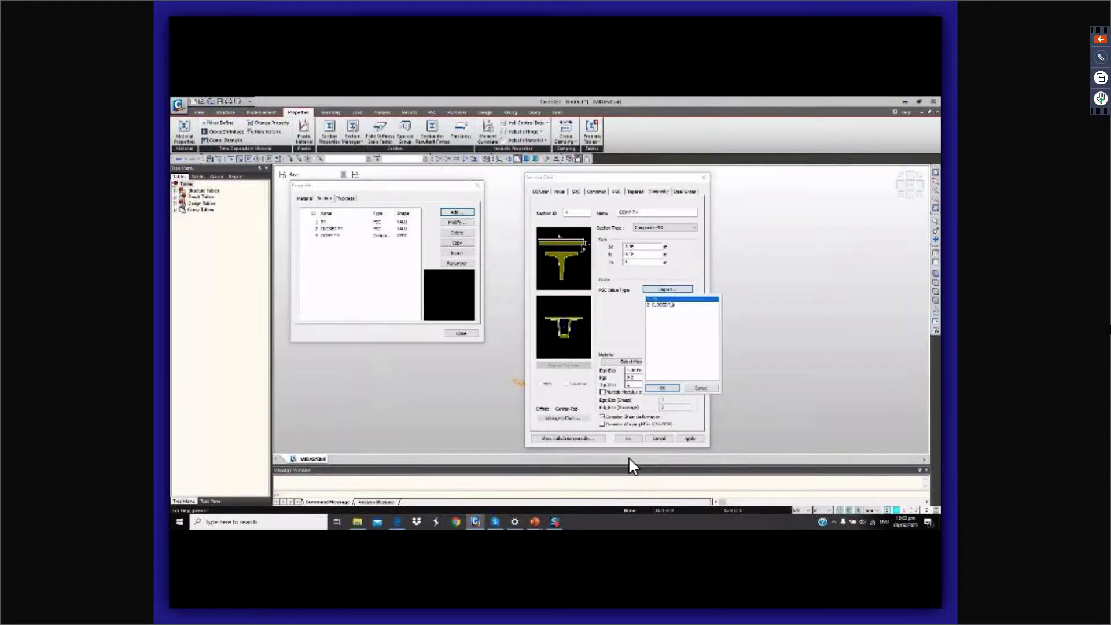
{"action": "left_click", "coordinate": [670, 305]}
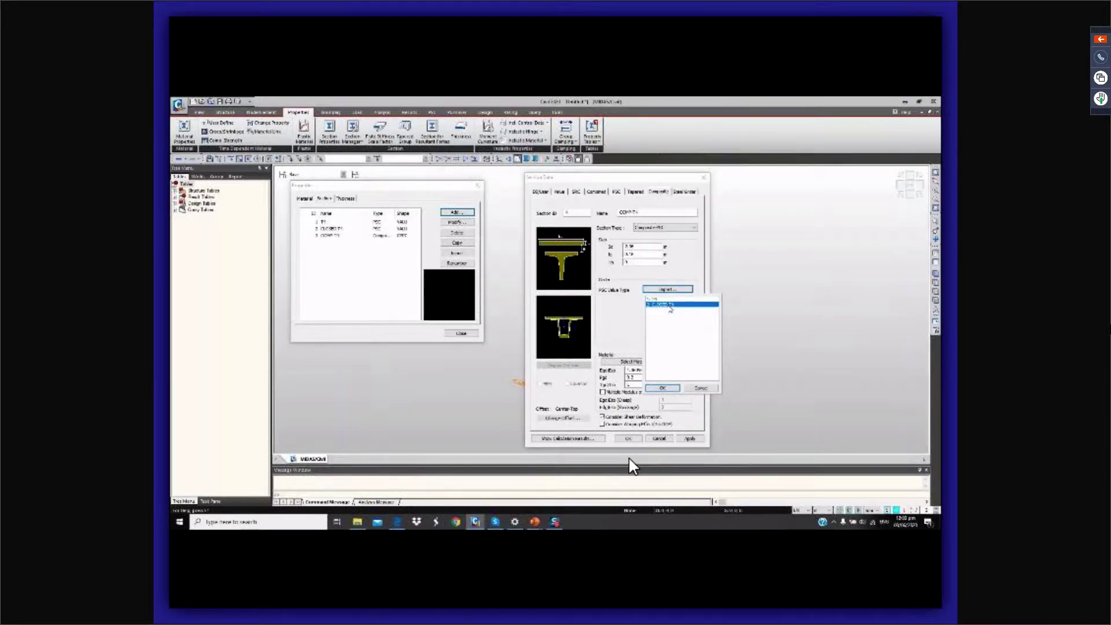
{"action": "left_click", "coordinate": [670, 388]}
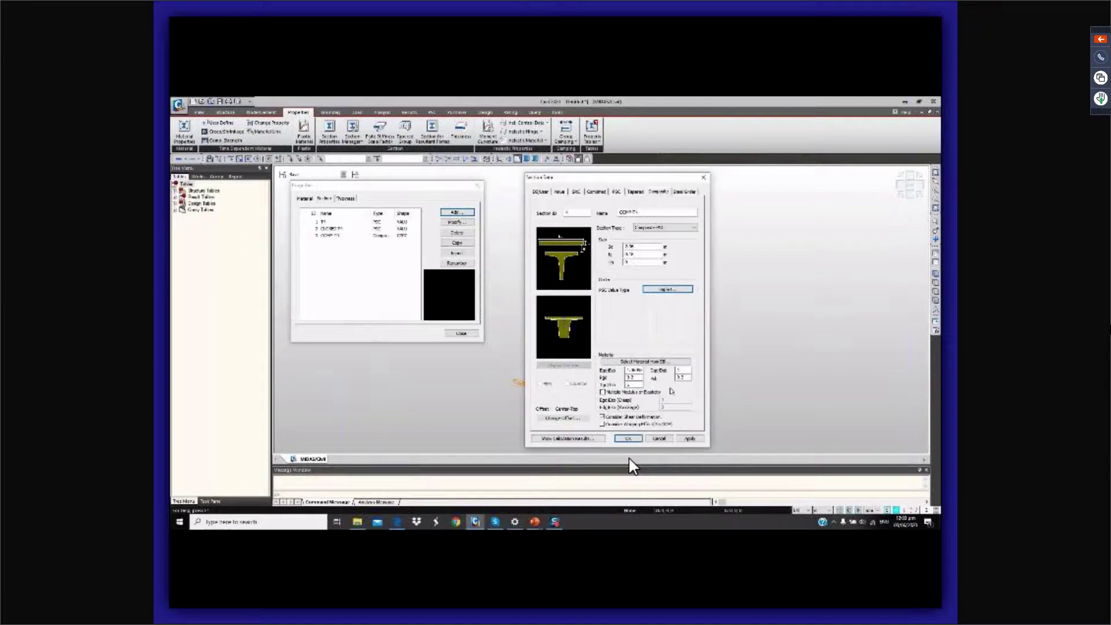
{"action": "left_click", "coordinate": [635, 212]}
{"action": "type", "text": "COMP-CLOSED T4"}
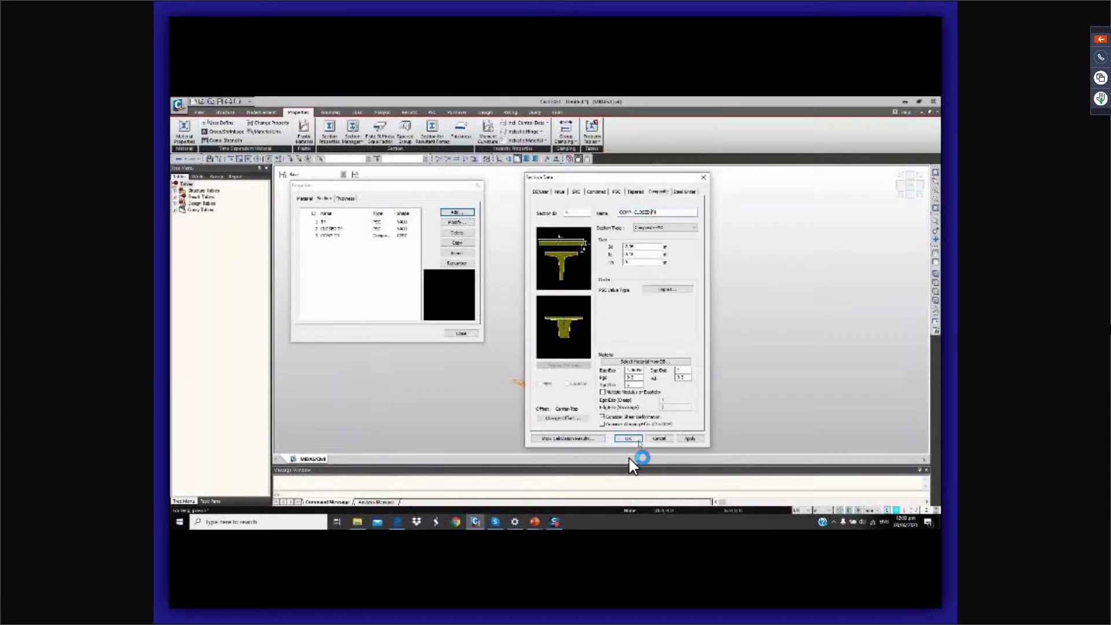
{"action": "left_click", "coordinate": [688, 438]}
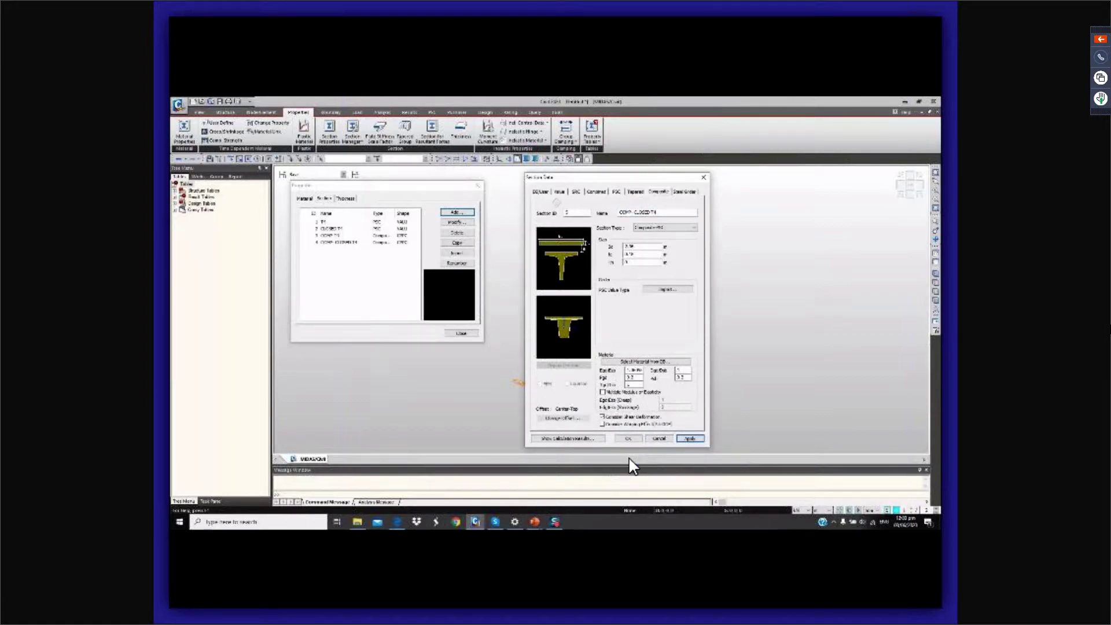
Add a user-defined solid round section named COLUMN with a diameter of 1.2 m.
{"action": "left_click", "coordinate": [548, 193]}
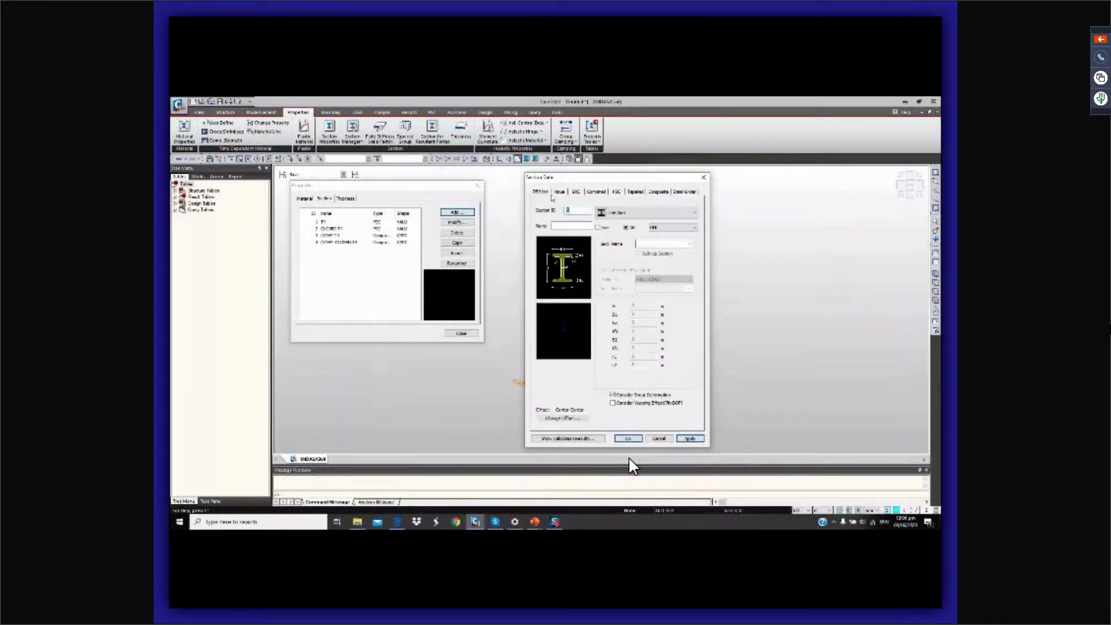
{"action": "left_click", "coordinate": [642, 212]}
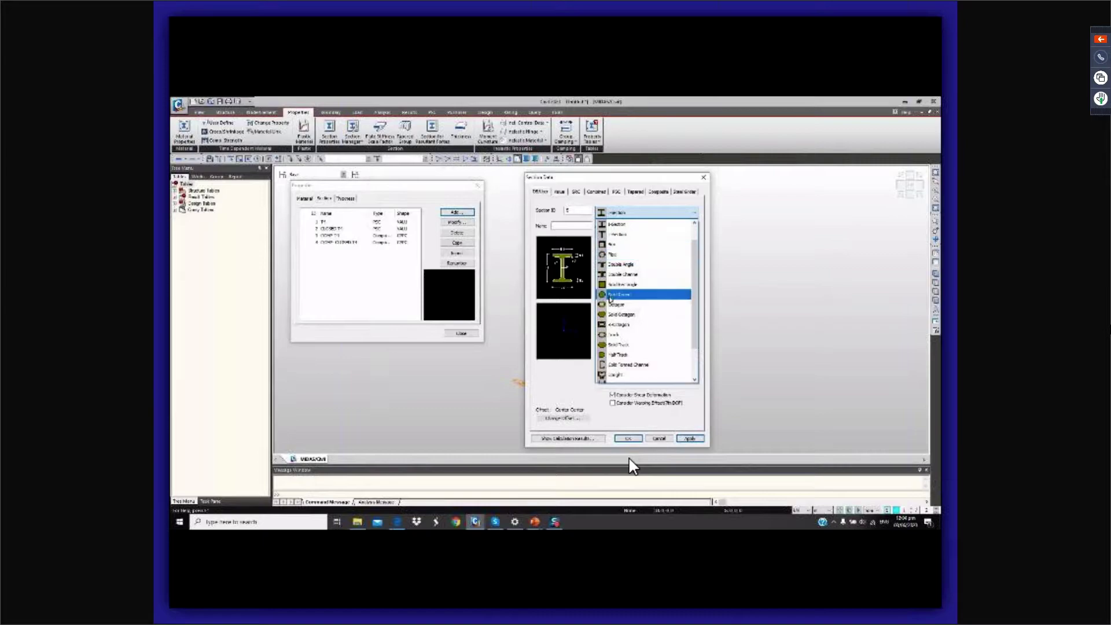
{"action": "left_click", "coordinate": [611, 297]}
{"action": "left_click", "coordinate": [578, 225]}
{"action": "type", "text": "120x600"}
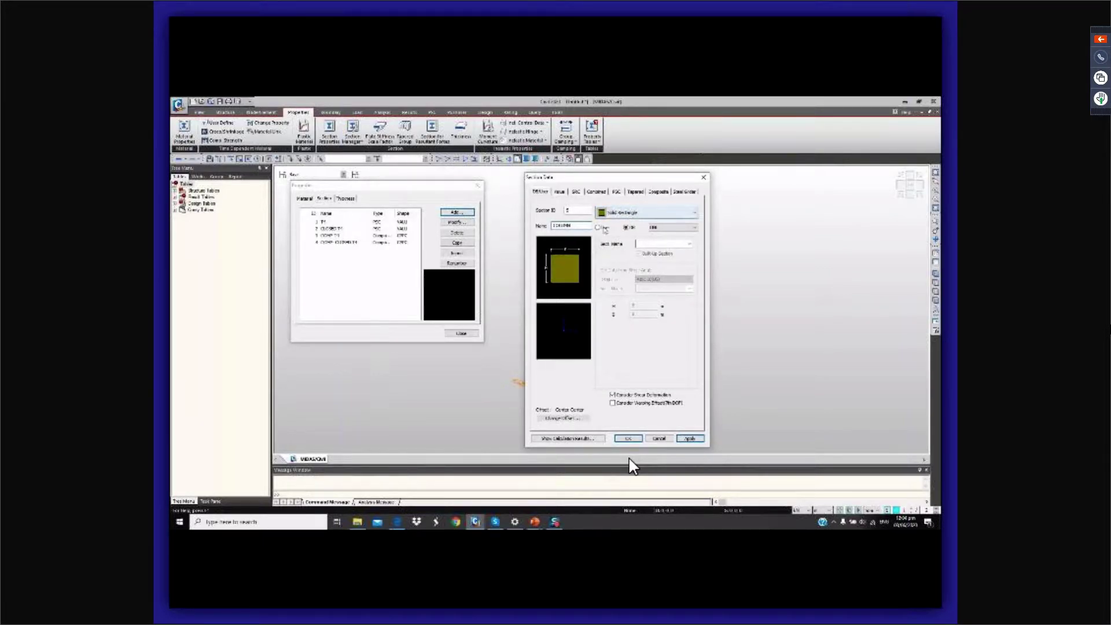
{"action": "left_click", "coordinate": [641, 214]}
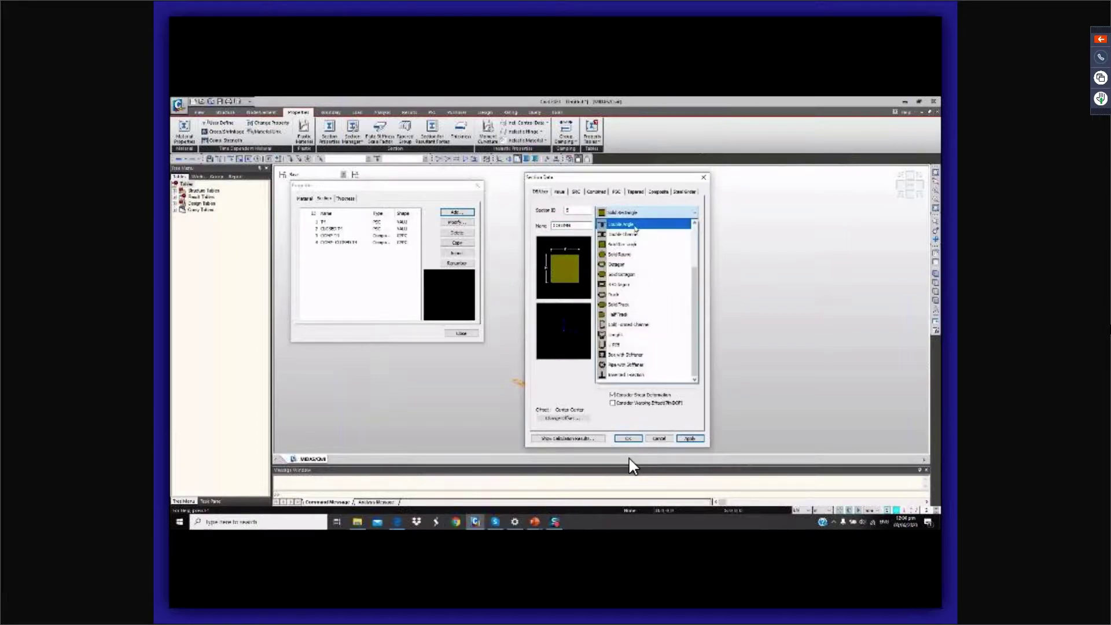
{"action": "left_click", "coordinate": [632, 254]}
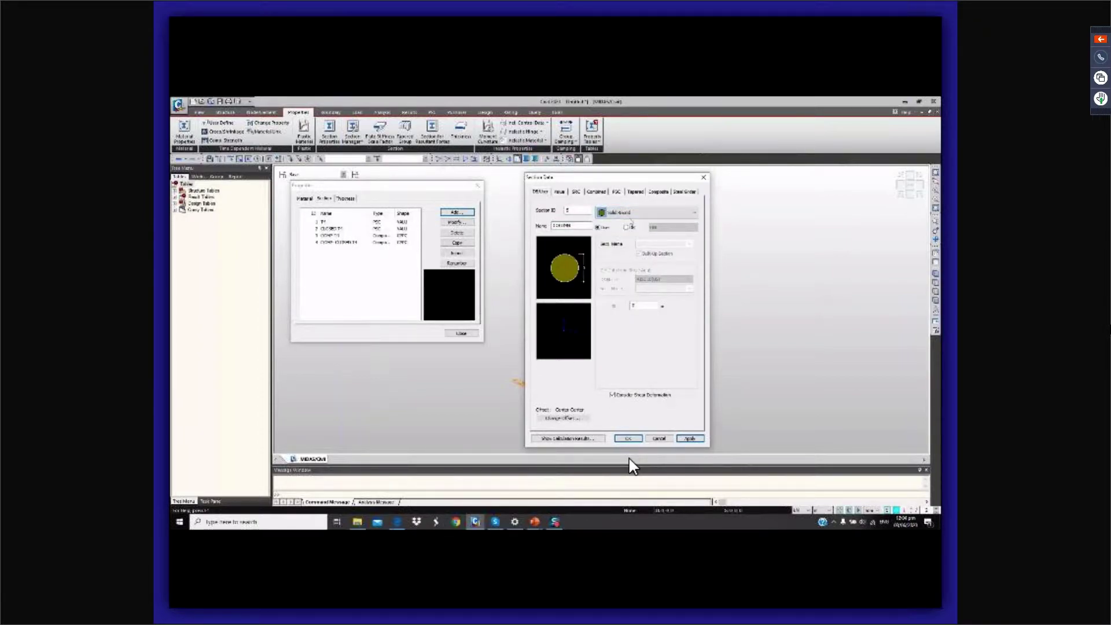
{"action": "left_click", "coordinate": [635, 305]}
{"action": "left_click_drag", "start_coordinate": [636, 305], "coordinate": [614, 308]}
{"action": "type", "text": "1.2"}
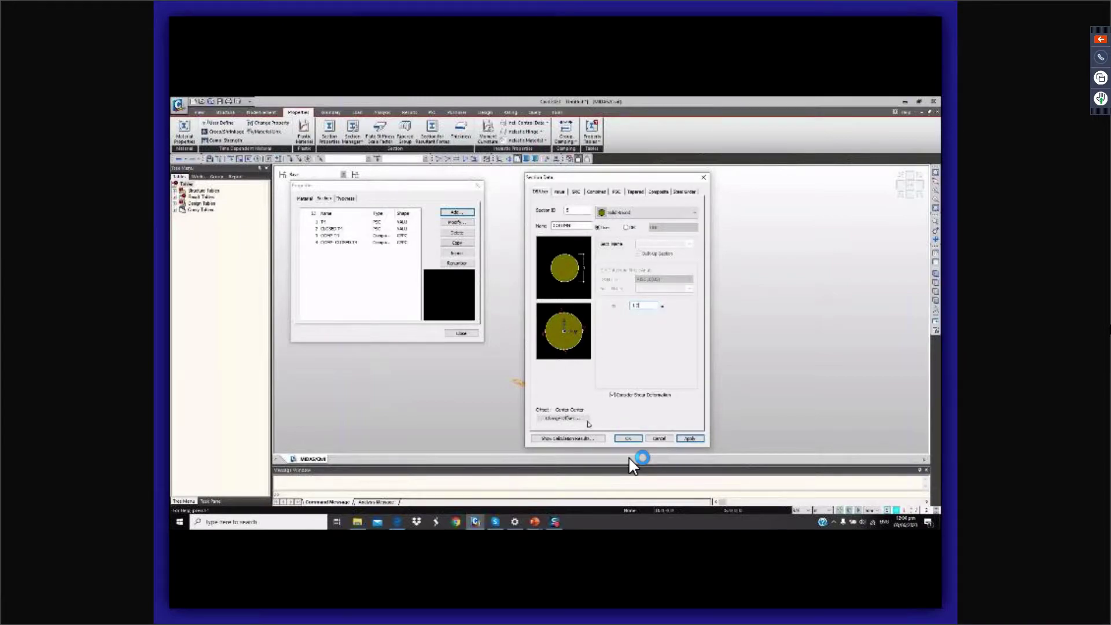
{"action": "left_click", "coordinate": [689, 438]}
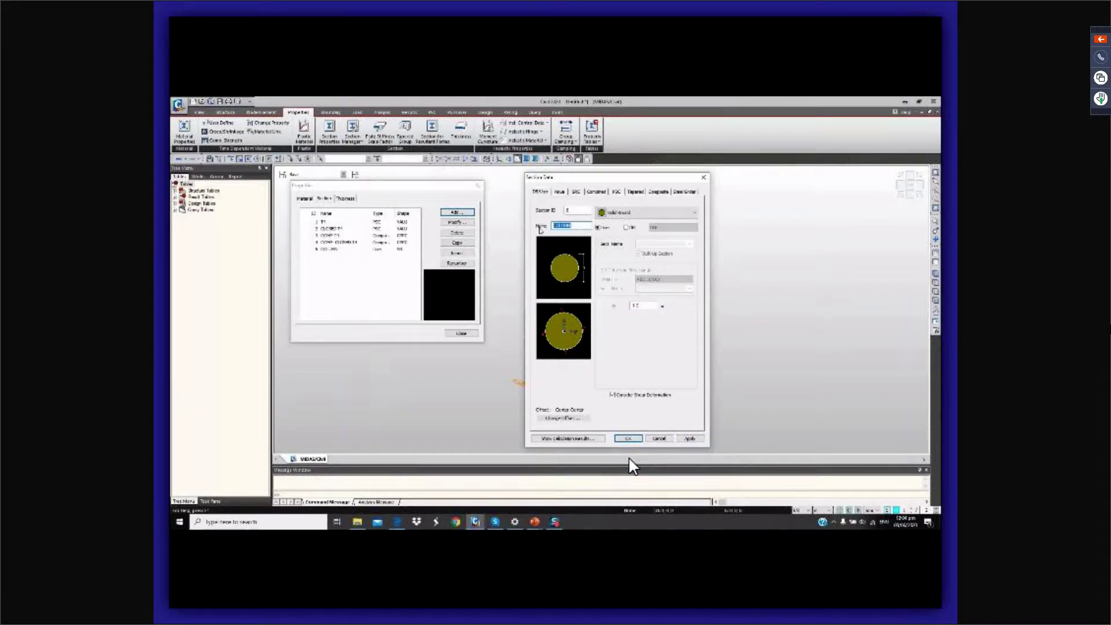
Name the new section PIER CAP, make it a user-defined solid rectangle and enter its height and width.
{"action": "type", "text": "PIER"}
{"action": "left_click", "coordinate": [627, 213]}
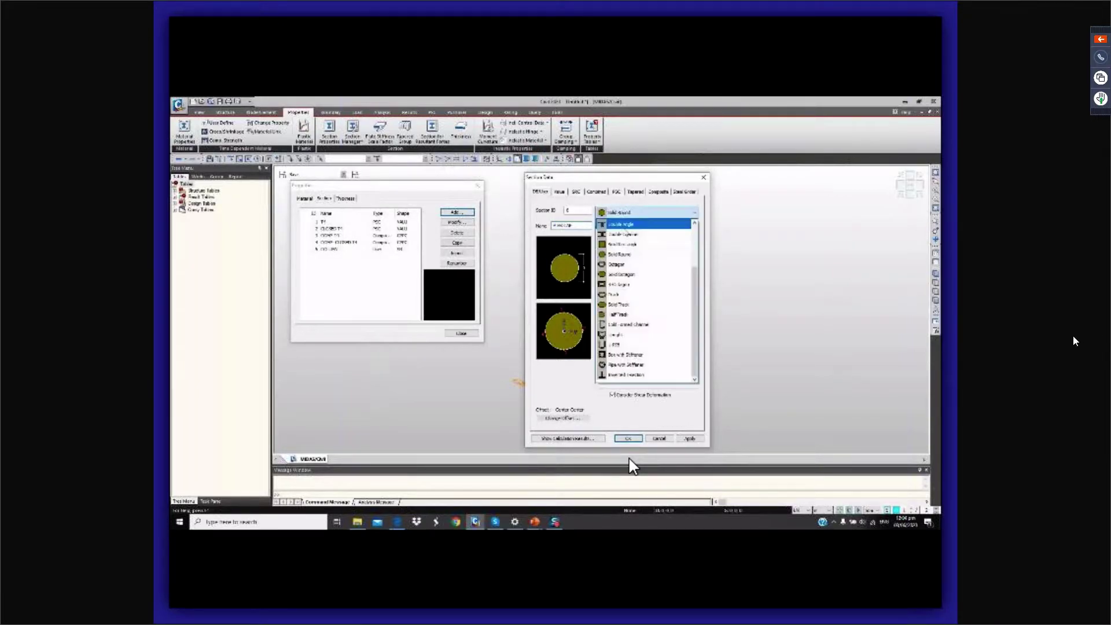
{"action": "left_click", "coordinate": [628, 236]}
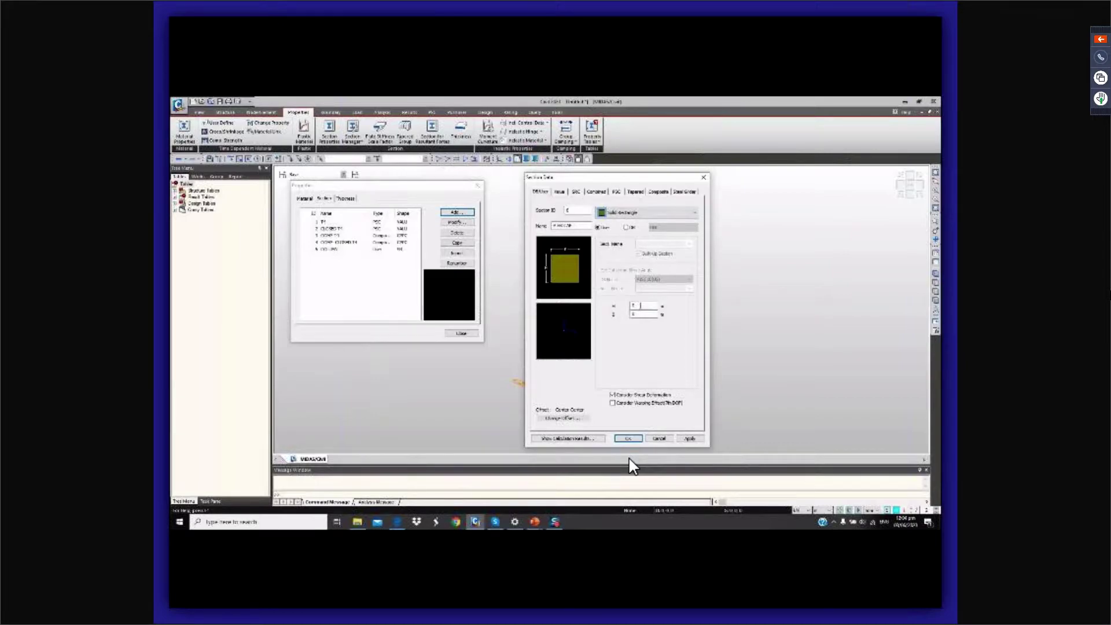
{"action": "double_click", "coordinate": [640, 305]}
{"action": "type", "text": "1"}
{"action": "key", "text": "Tab"}
{"action": "type", "text": "4.8"}
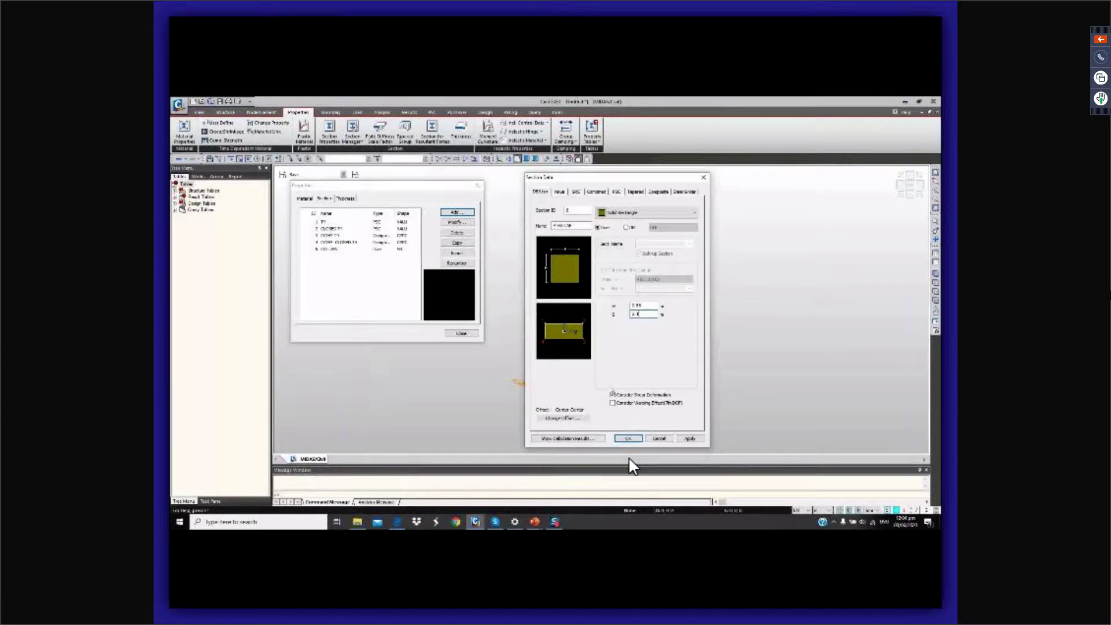
Change the pier cap section's offset to Center-Top and add the section to the list.
{"action": "left_click", "coordinate": [562, 418]}
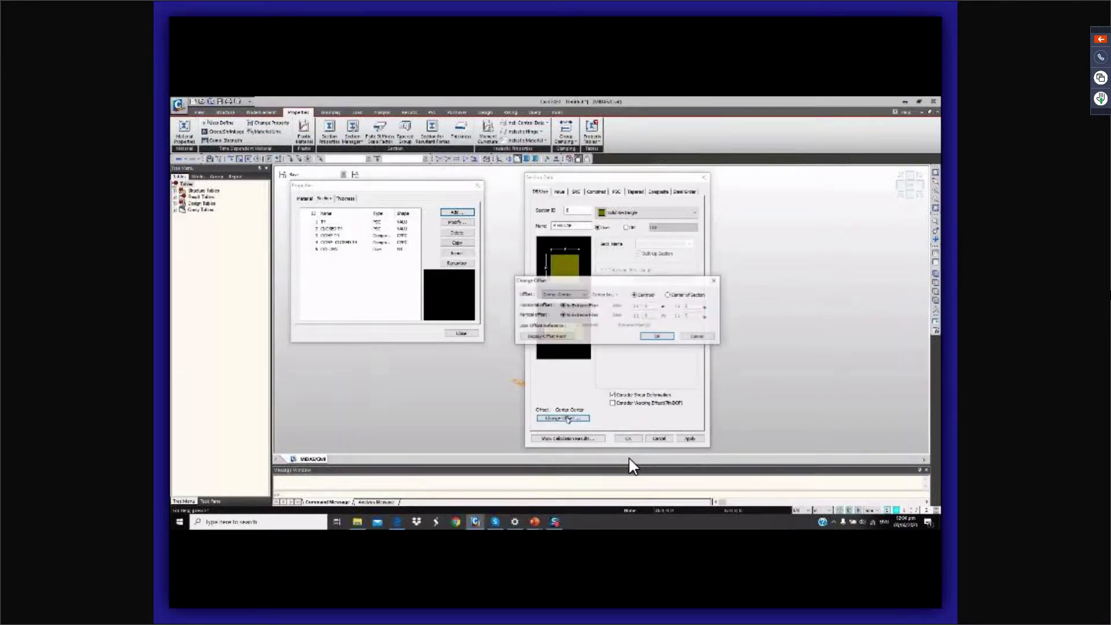
{"action": "left_click", "coordinate": [556, 295]}
{"action": "left_click", "coordinate": [557, 302]}
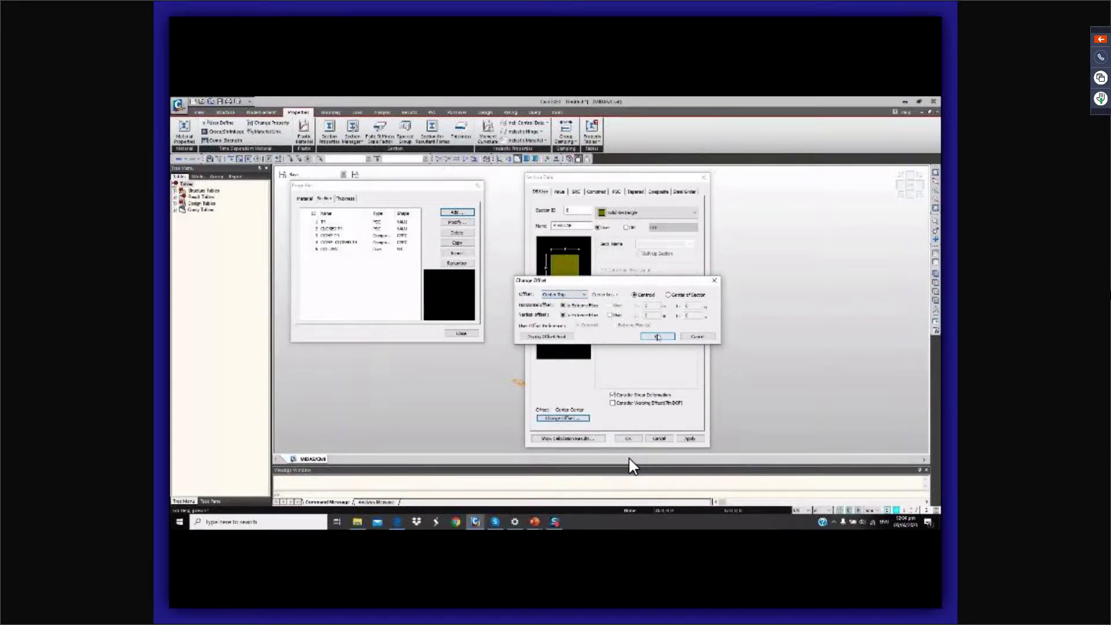
{"action": "left_click", "coordinate": [657, 336]}
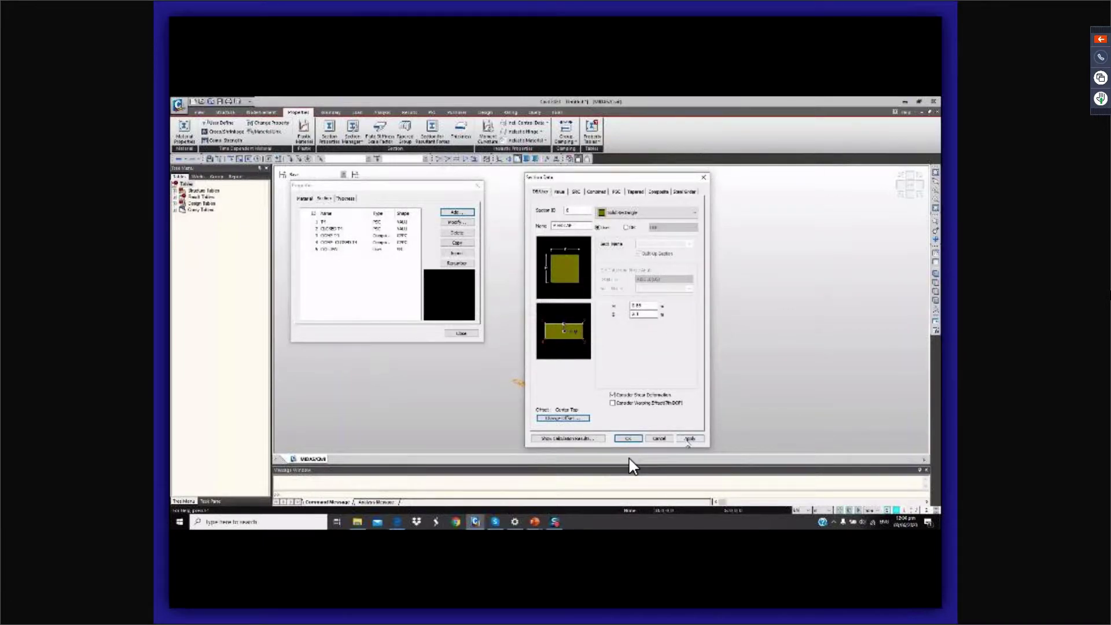
{"action": "left_click", "coordinate": [688, 439]}
Add a solid rectangle section named DIAPHRAGM, 1 m high and 0.6 m wide, and finish the section definitions.
{"action": "left_click", "coordinate": [648, 212]}
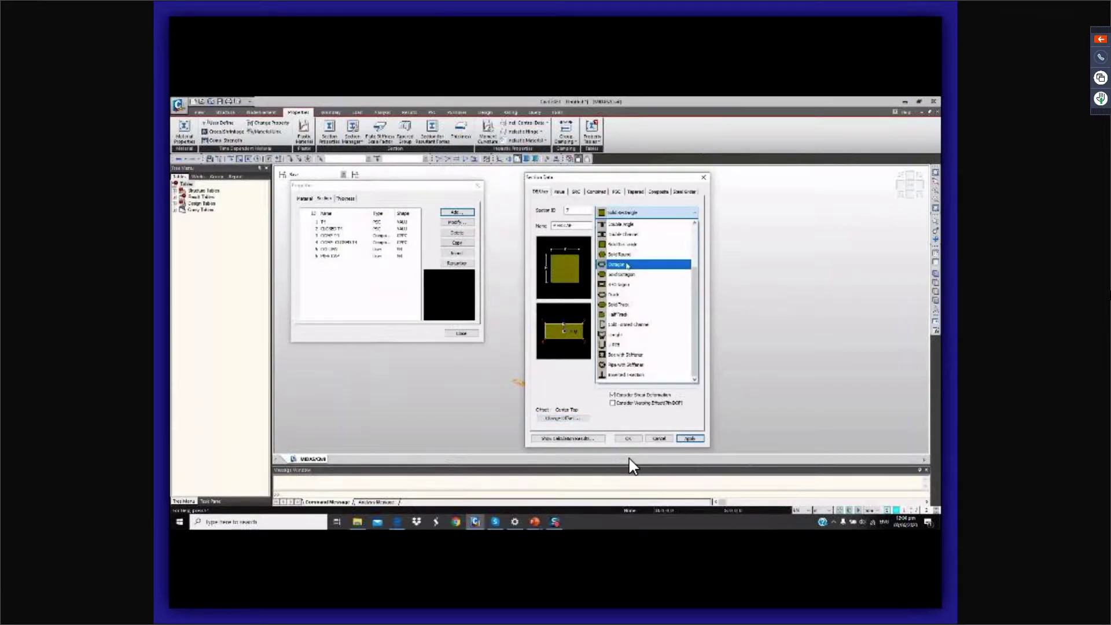
{"action": "left_click", "coordinate": [622, 244]}
{"action": "left_click_drag", "start_coordinate": [586, 224], "coordinate": [549, 226]}
{"action": "type", "text": "DIAPHRAGM"}
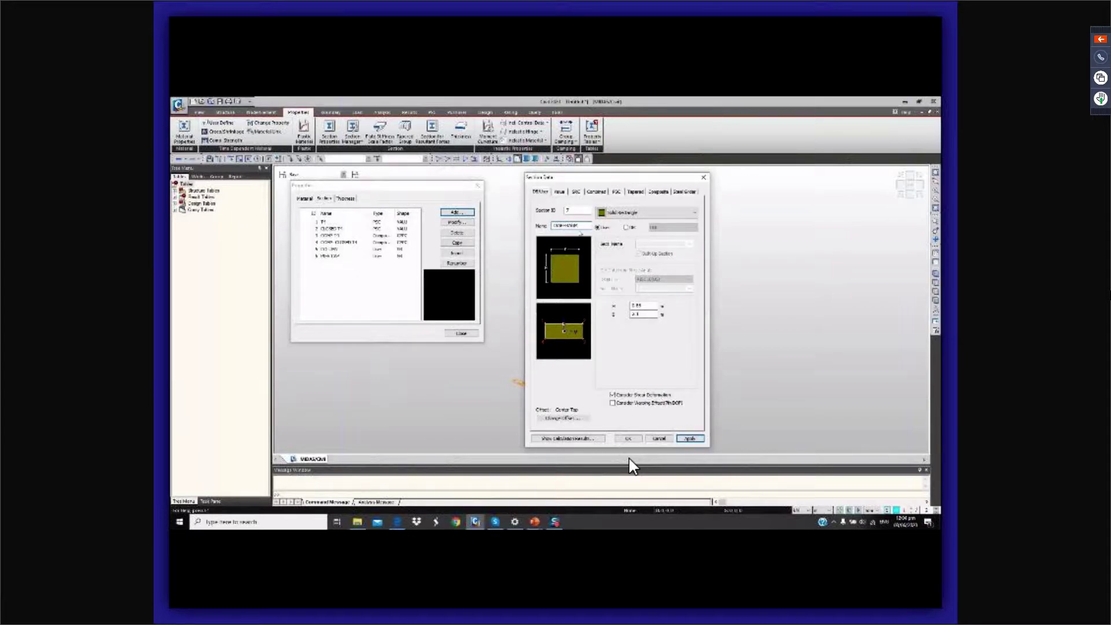
{"action": "double_click", "coordinate": [640, 305]}
{"action": "type", "text": "1"}
{"action": "left_click_drag", "start_coordinate": [650, 313], "coordinate": [621, 322]}
{"action": "type", "text": "0.6"}
{"action": "left_click", "coordinate": [628, 438]}
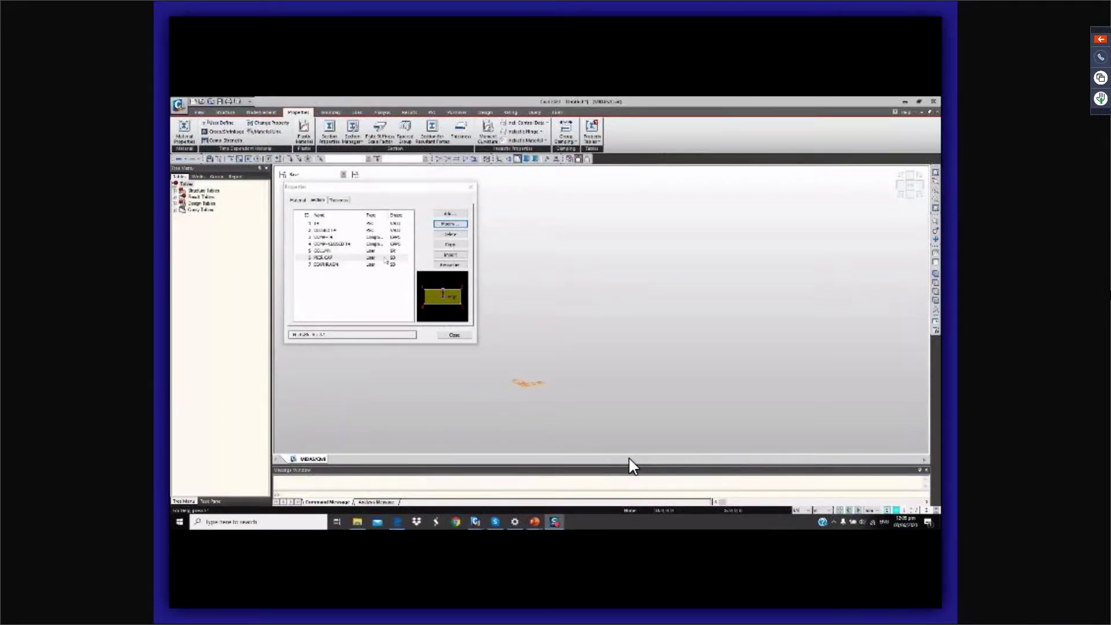
{"action": "left_click", "coordinate": [454, 334]}
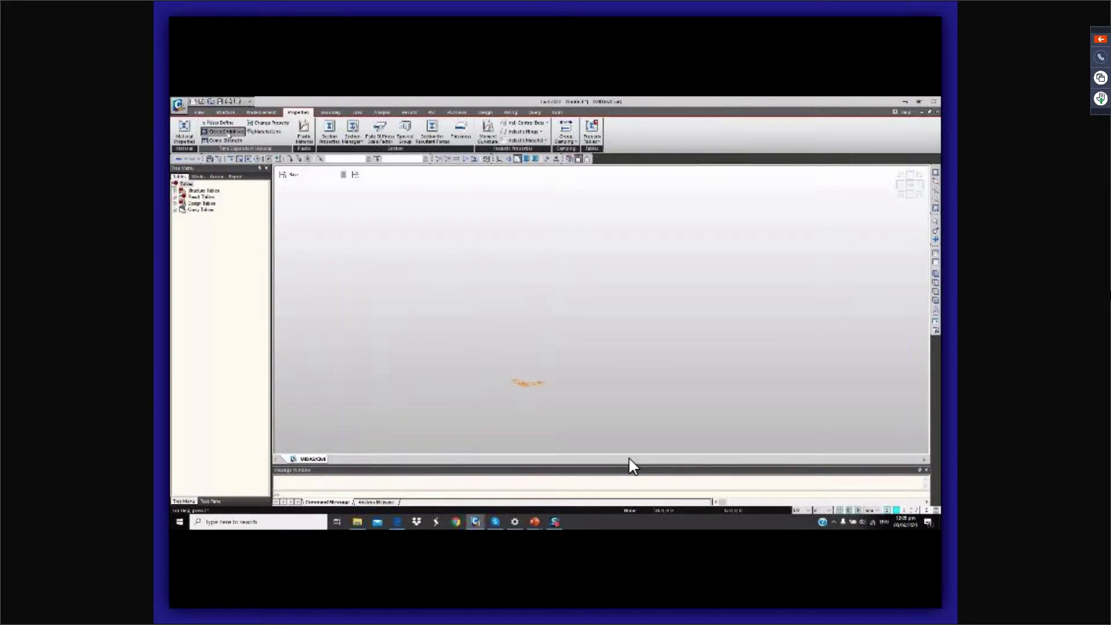
Start a new creep/shrinkage time-dependent material based on the AS 5100.5-2017 code.
{"action": "left_click", "coordinate": [227, 132]}
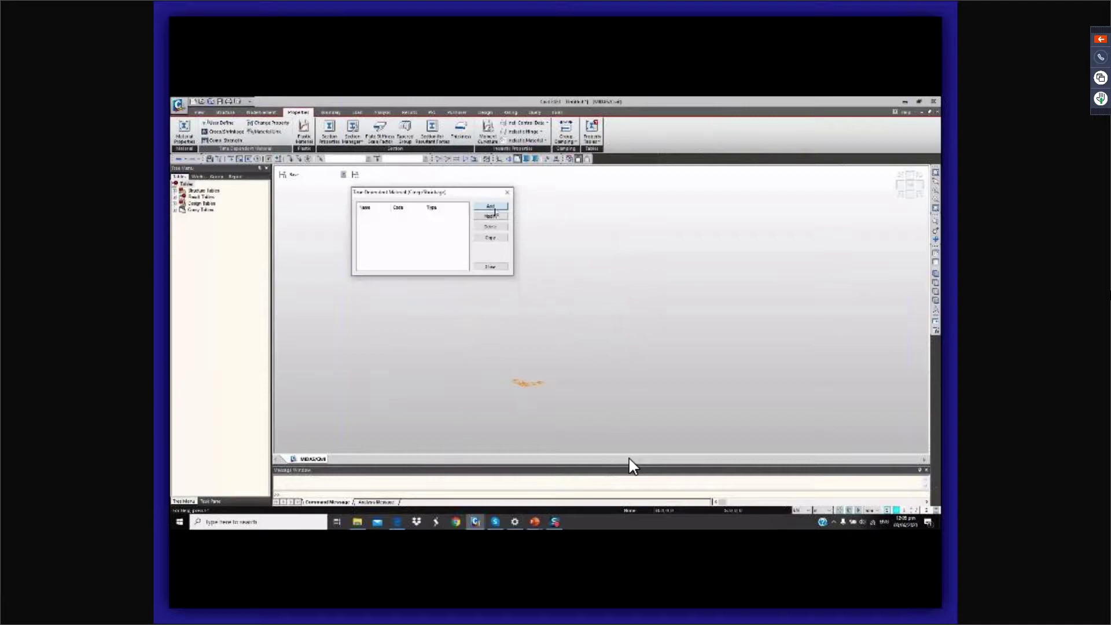
{"action": "left_click", "coordinate": [491, 207]}
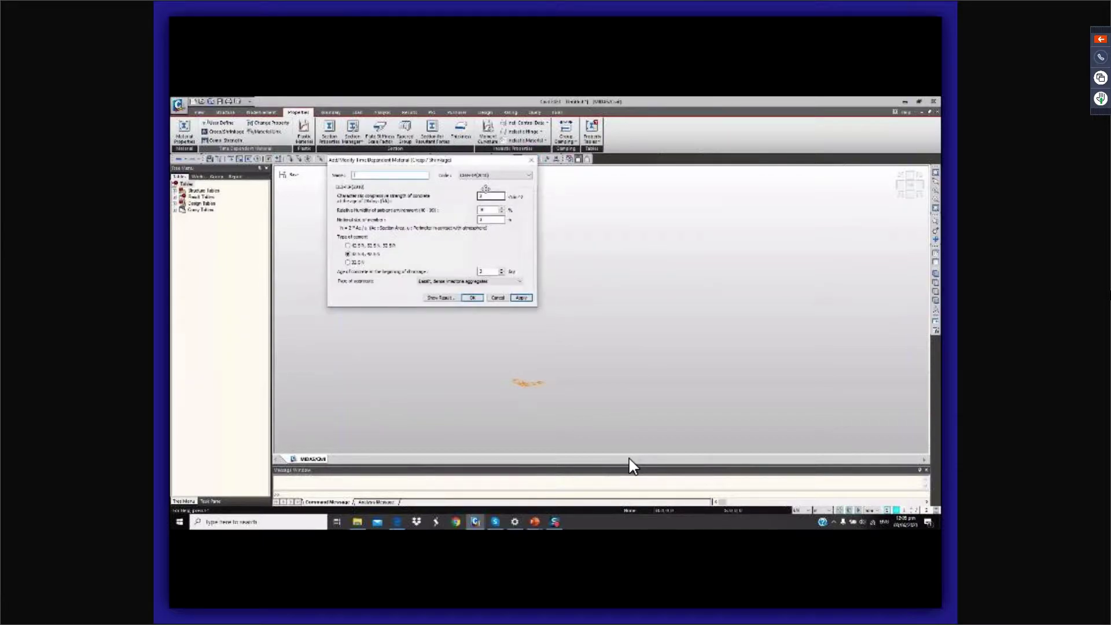
{"action": "left_click", "coordinate": [680, 205]}
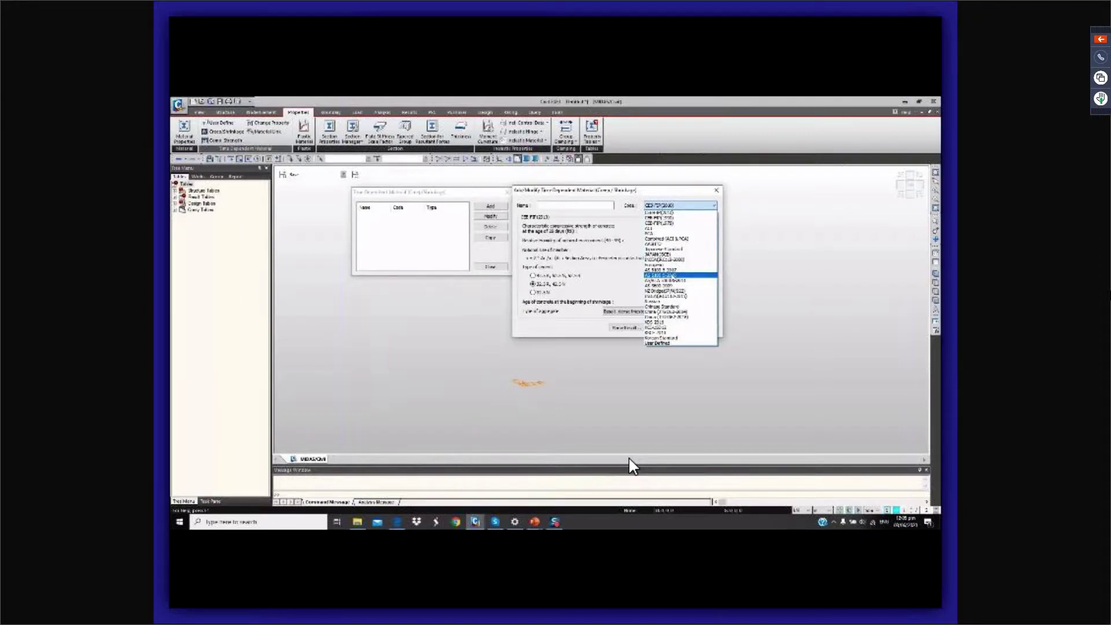
{"action": "left_click", "coordinate": [674, 269]}
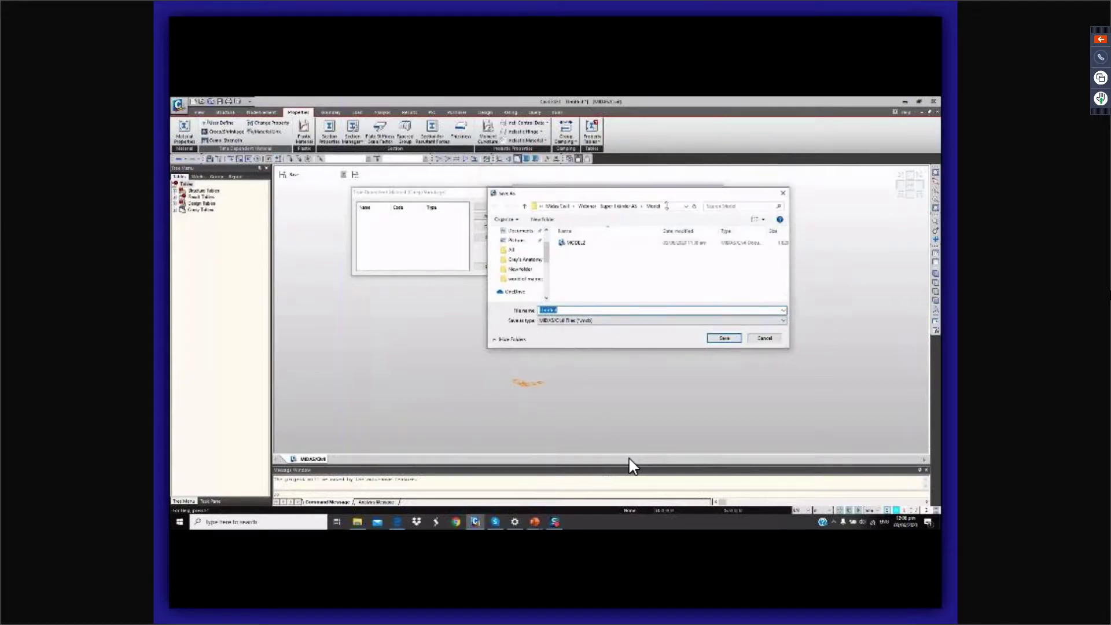
Save the project file as MODEL 1.
{"action": "left_click_drag", "start_coordinate": [683, 165], "coordinate": [609, 274]}
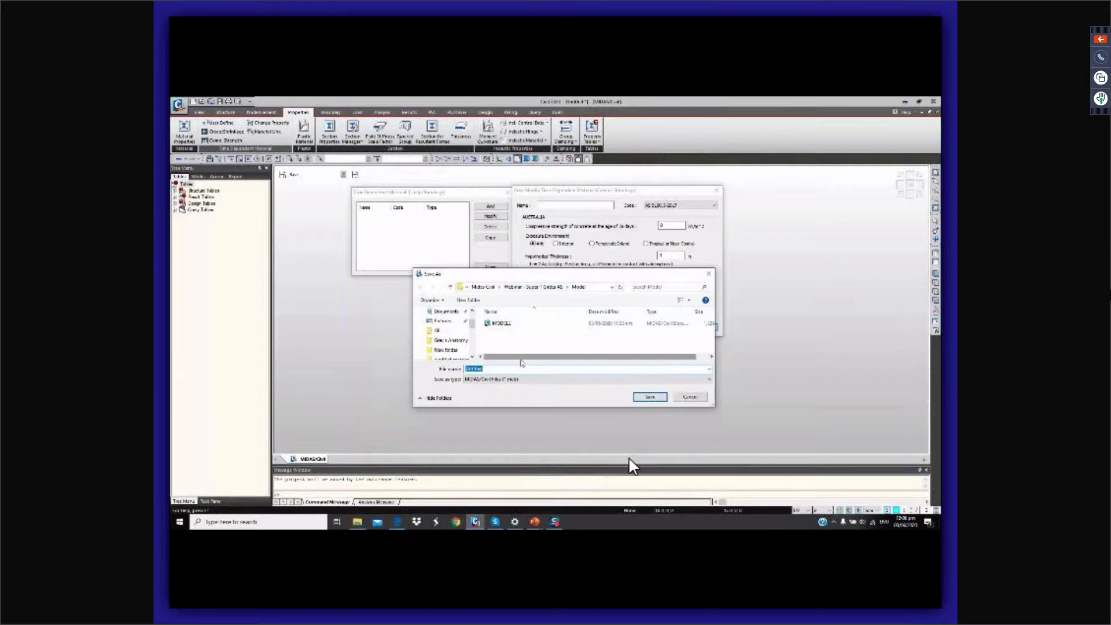
{"action": "type", "text": "MODEL 1"}
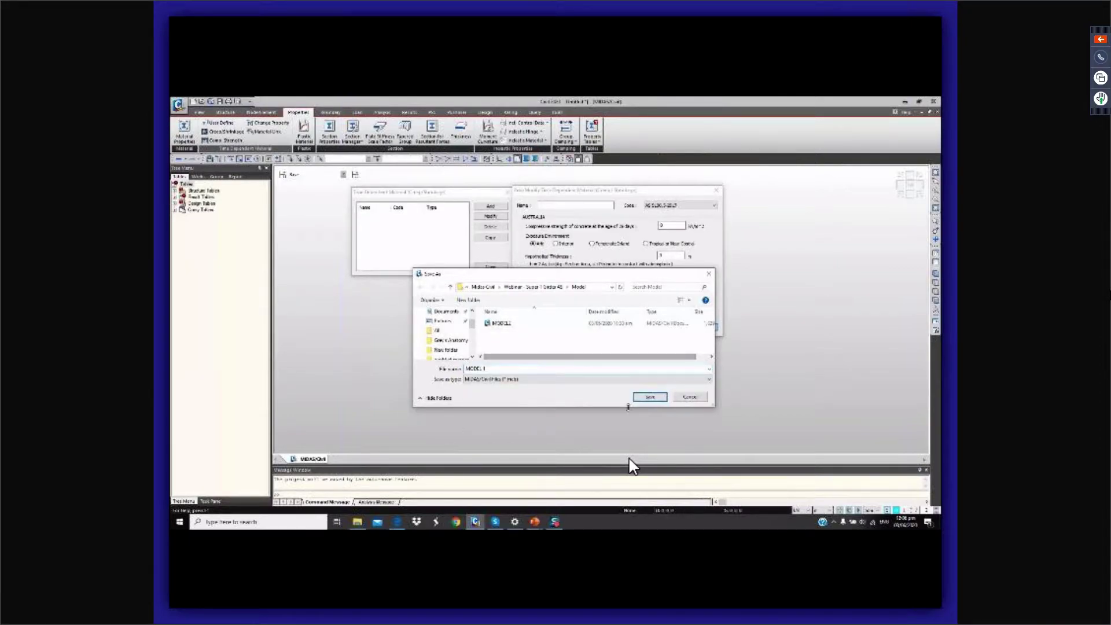
{"action": "left_click", "coordinate": [644, 399]}
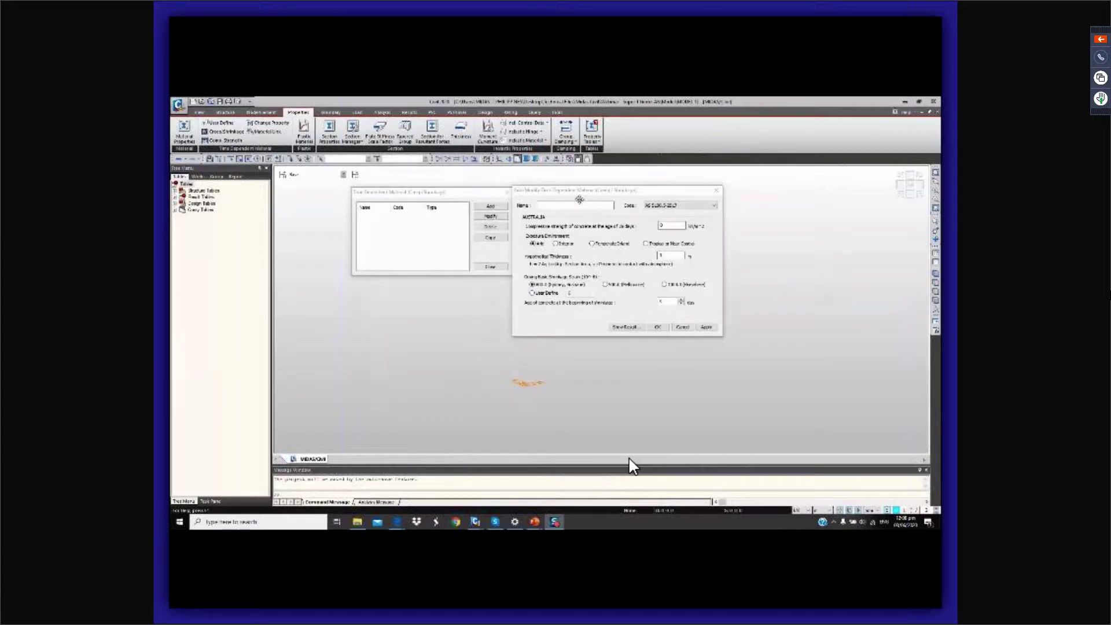
Name the creep/shrinkage material C50 and set its 28-day compressive strength to 50000 kN/m².
{"action": "left_click", "coordinate": [579, 203]}
{"action": "type", "text": "CS1"}
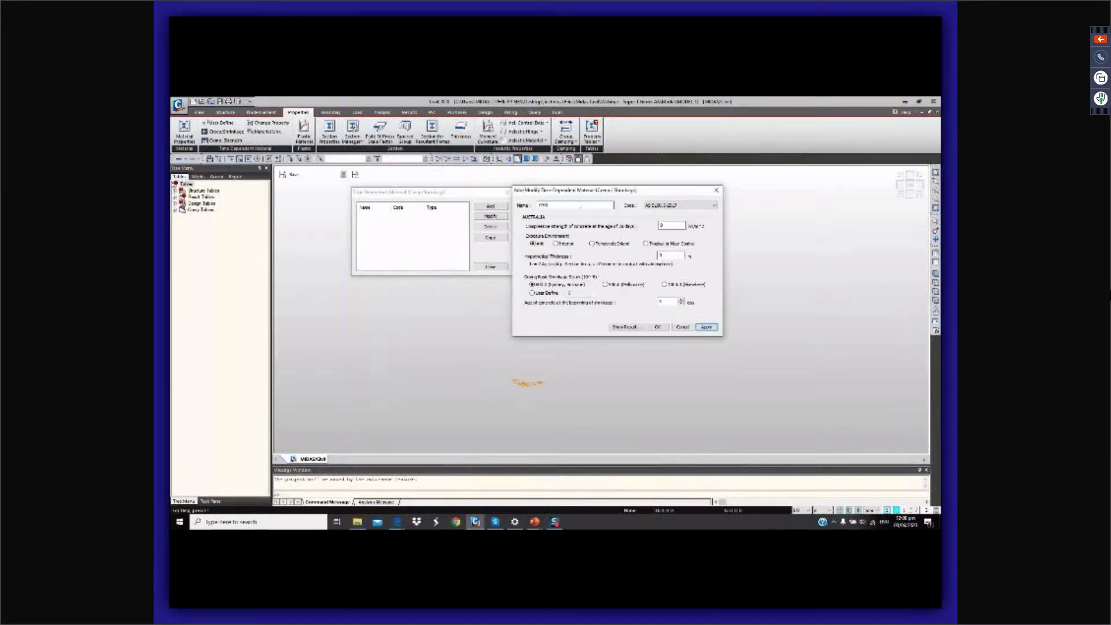
{"action": "left_click", "coordinate": [674, 225]}
{"action": "left_click_drag", "start_coordinate": [673, 225], "coordinate": [649, 229]}
{"action": "type", "text": "30000"}
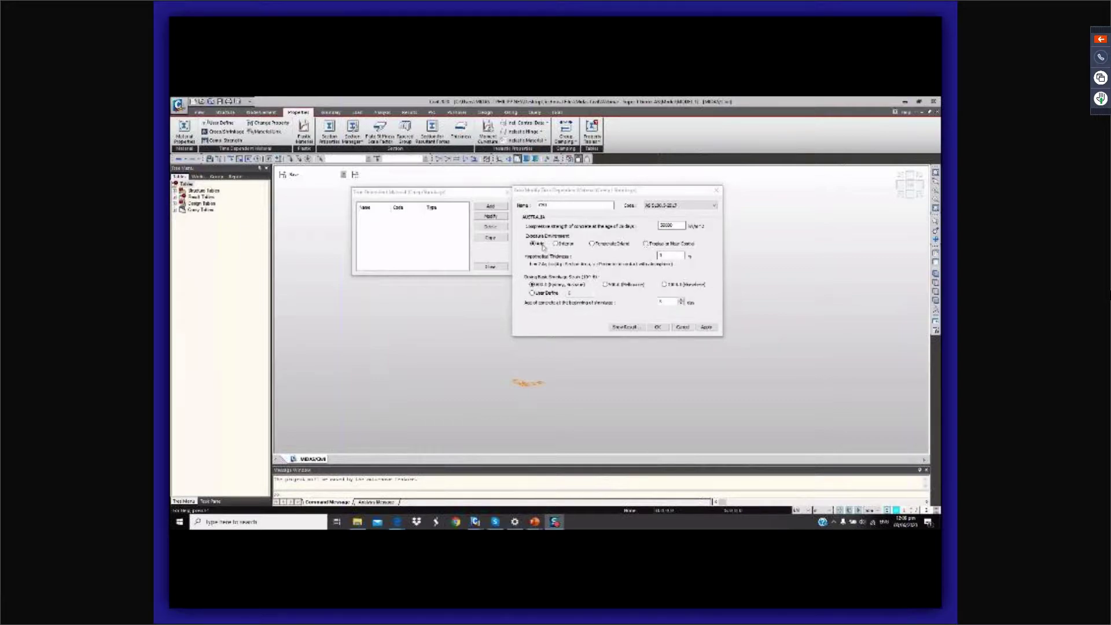
Set the exposure environment to Tropical or Near Coastal and use the Elsewhere option for the drying basic shrinkage strain.
{"action": "left_click", "coordinate": [645, 244]}
{"action": "double_click", "coordinate": [658, 256]}
{"action": "left_click", "coordinate": [672, 257]}
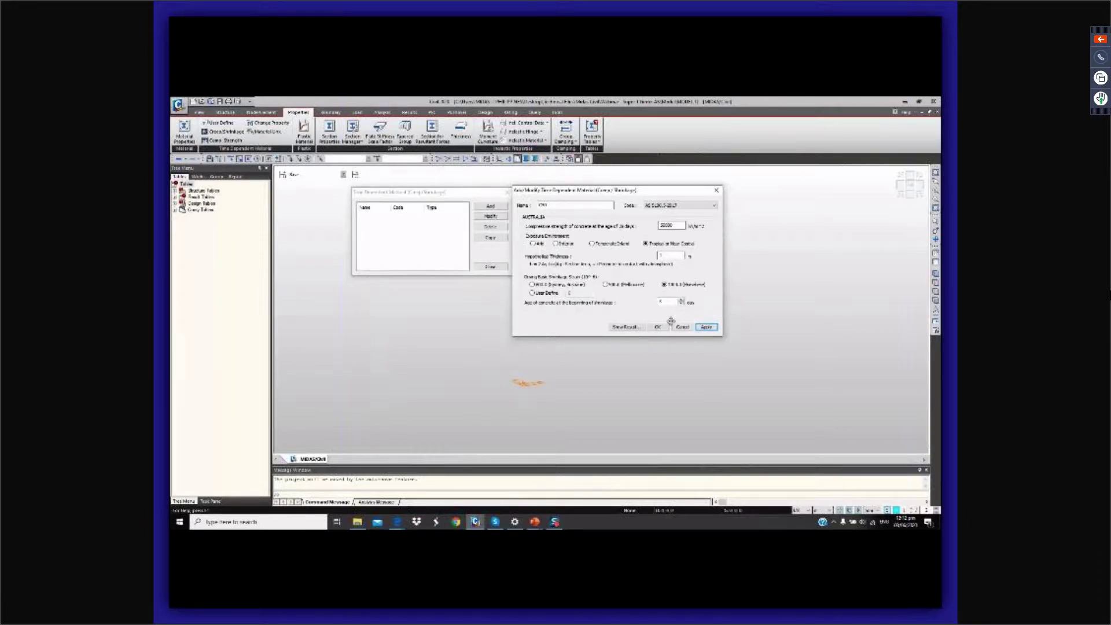
Examine the material's creep coefficient graph, compare it with the creep figure in the AS 5100.5-2017 standard, and close the creep/shrinkage list.
{"action": "left_click", "coordinate": [626, 328]}
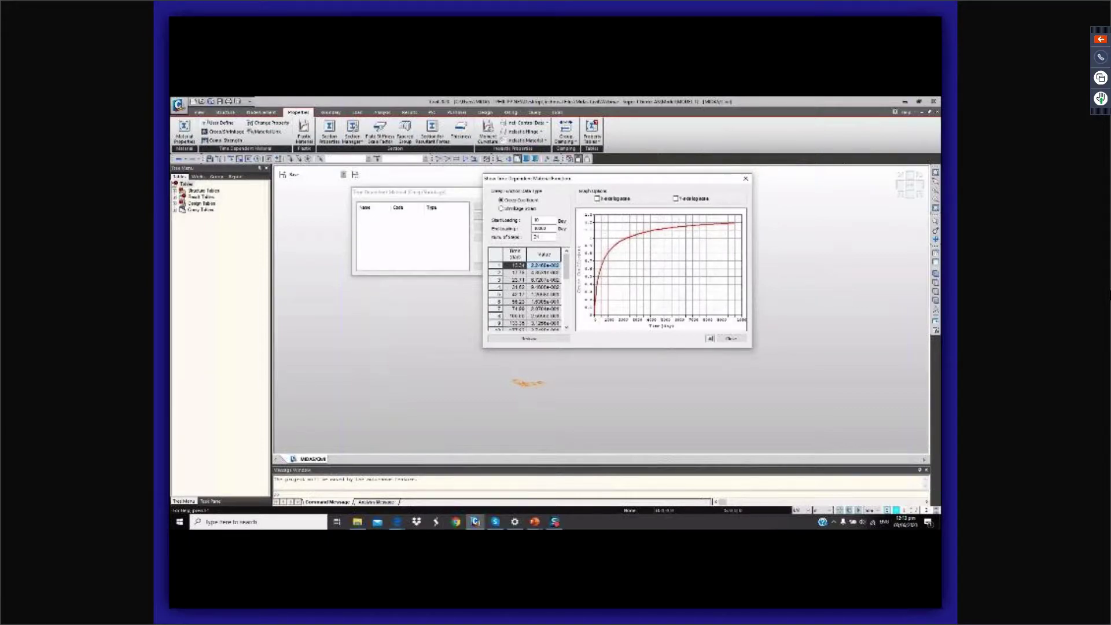
{"action": "left_click_drag", "start_coordinate": [937, 139], "coordinate": [461, 105]}
{"action": "scroll", "coordinate": [532, 228], "scroll_direction": "down", "scroll_amount": 3}
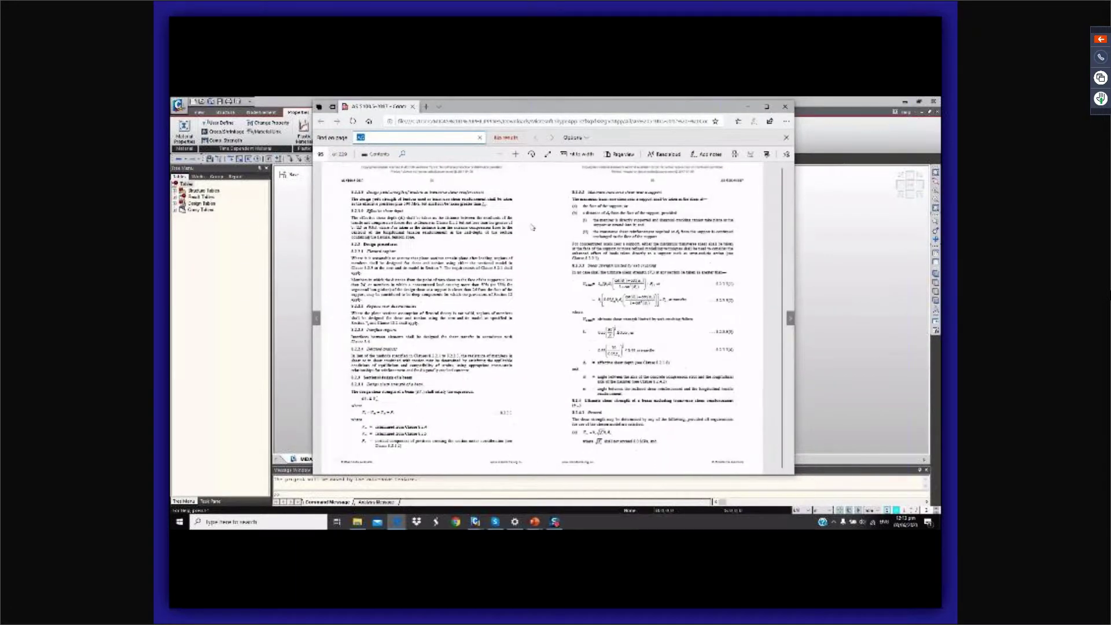
{"action": "scroll", "coordinate": [532, 228], "scroll_direction": "down", "scroll_amount": 5}
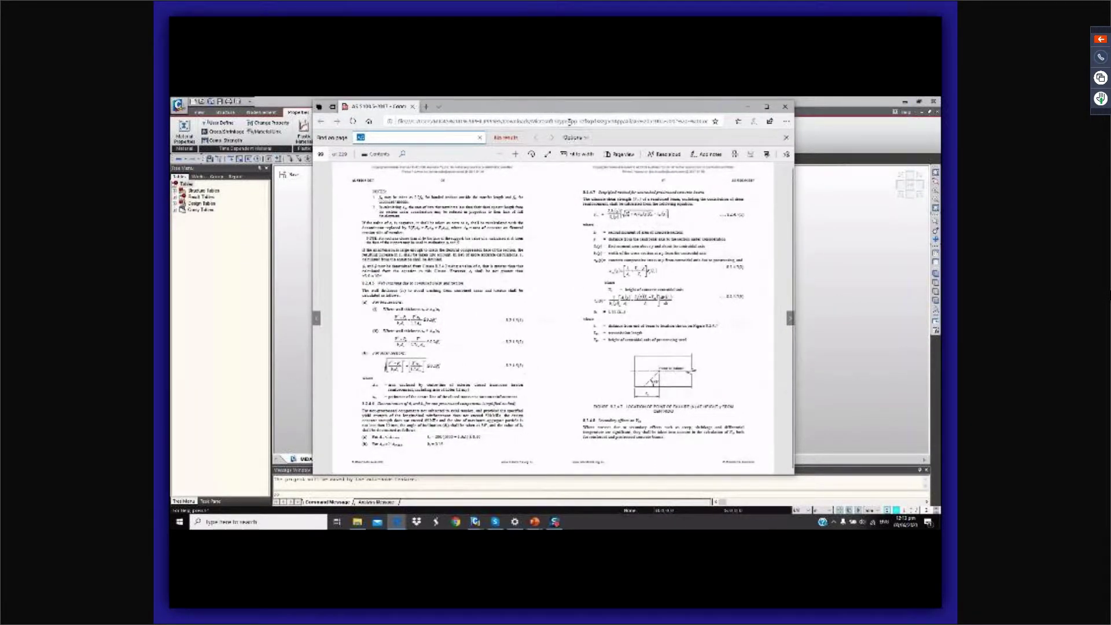
{"action": "left_click", "coordinate": [748, 106]}
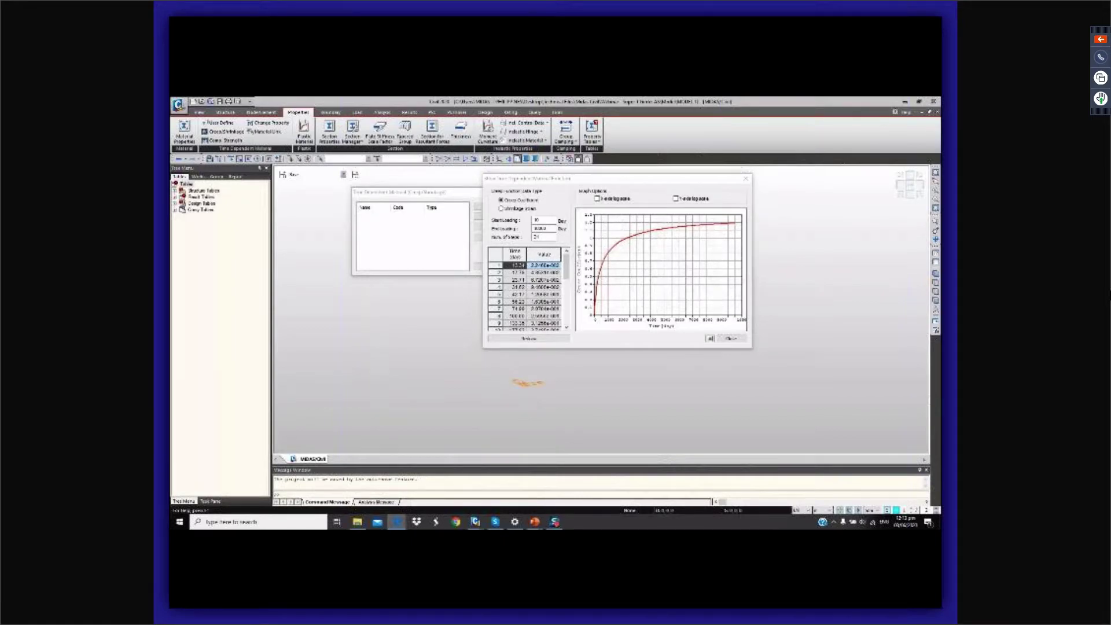
{"action": "left_click", "coordinate": [397, 522]}
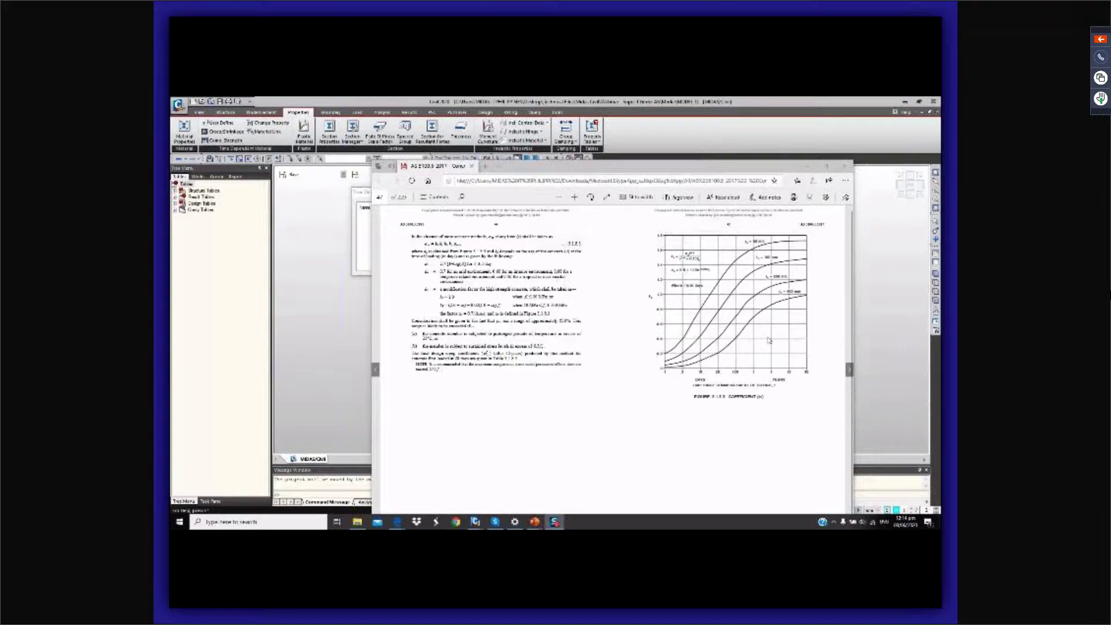
{"action": "scroll", "coordinate": [728, 369], "scroll_direction": "up", "scroll_amount": 1}
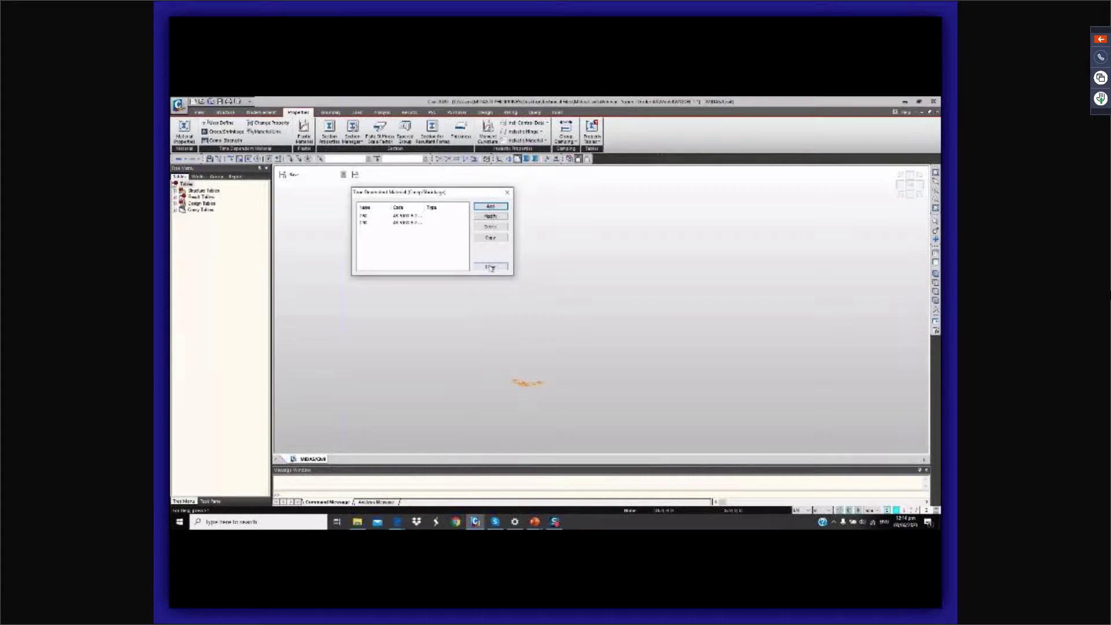
{"action": "left_click", "coordinate": [490, 266]}
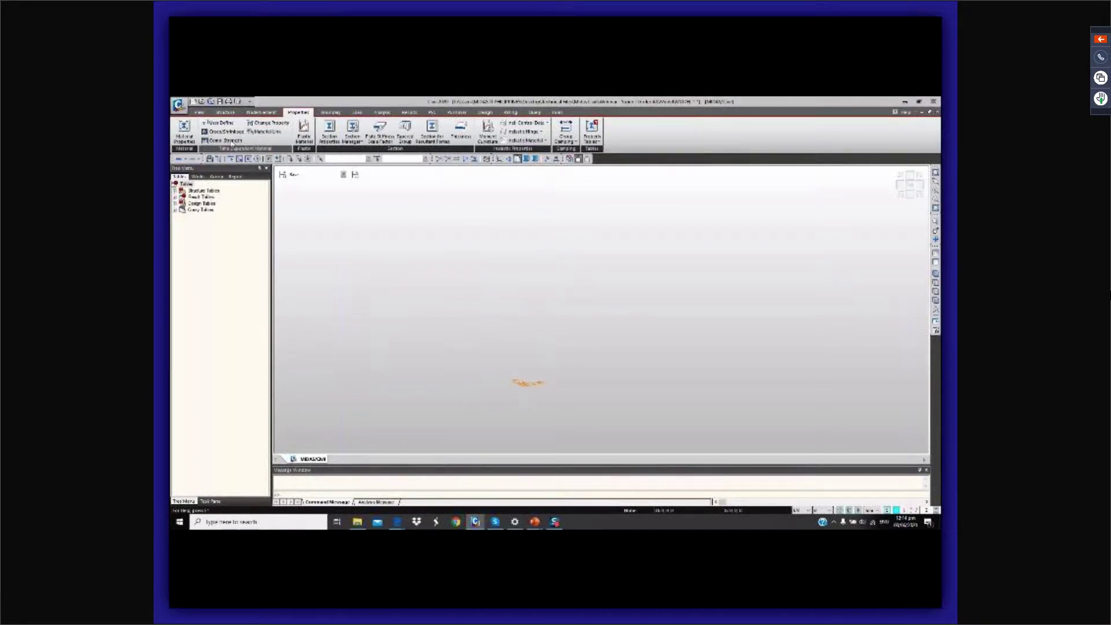
Add a compressive strength material named C50 using AS 5100.5-2017 with a 28-day strength of 50000 kN/m², redrawing its graph.
{"action": "left_click", "coordinate": [229, 140]}
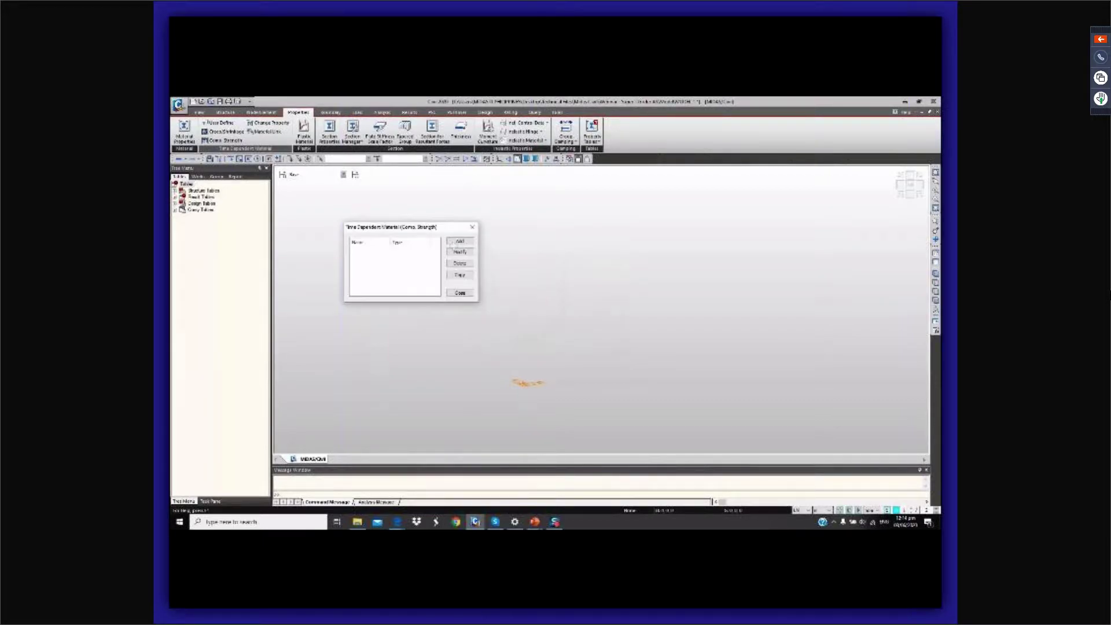
{"action": "left_click", "coordinate": [456, 242]}
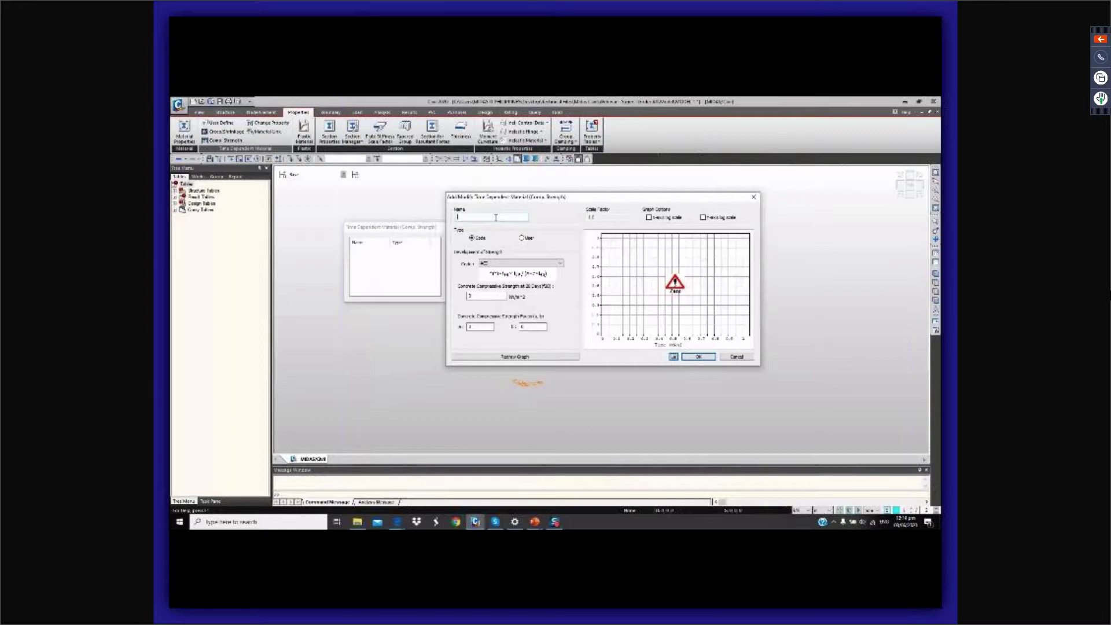
{"action": "type", "text": "C50"}
{"action": "left_click", "coordinate": [504, 263]}
{"action": "left_click", "coordinate": [501, 310]}
{"action": "left_click_drag", "start_coordinate": [486, 307], "coordinate": [451, 316]}
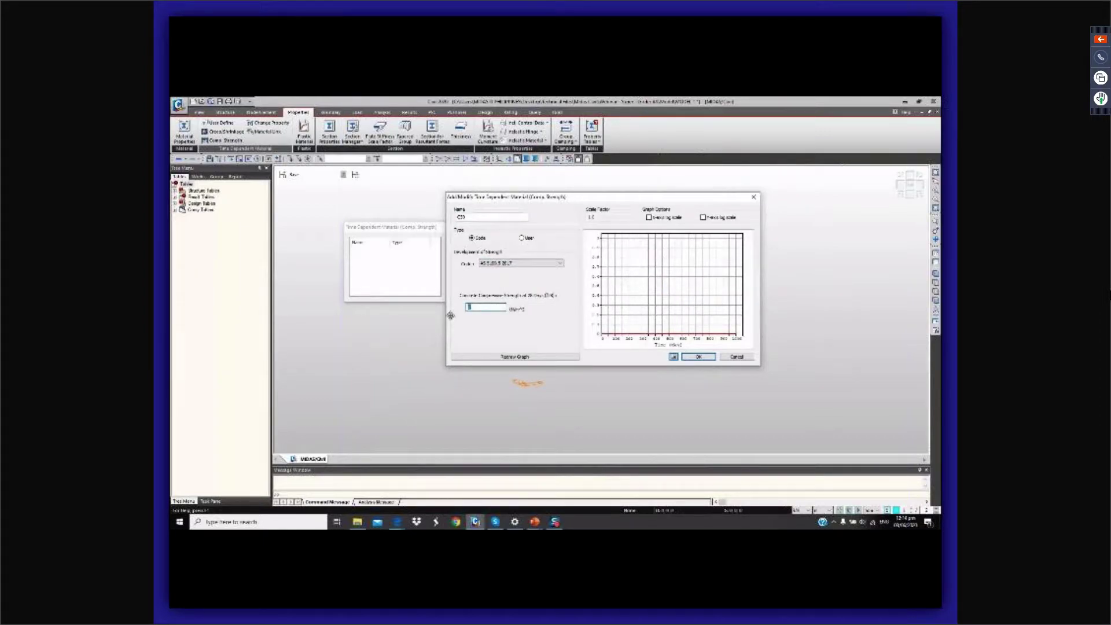
{"action": "type", "text": "50000"}
{"action": "left_click", "coordinate": [515, 356]}
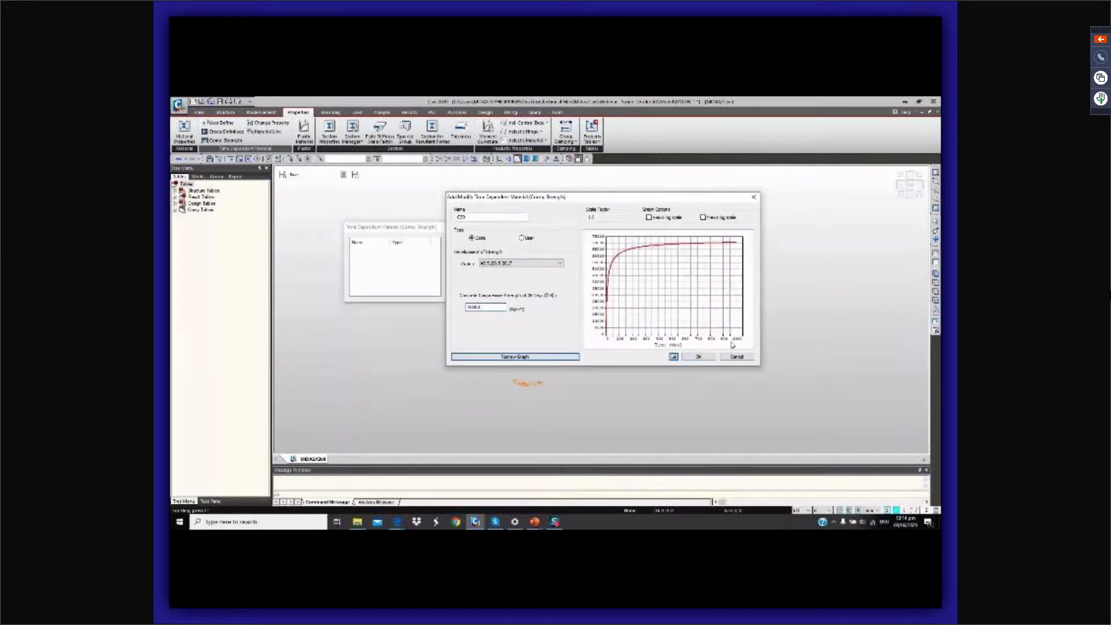
{"action": "left_click", "coordinate": [692, 356]}
Add a second compressive strength material named C40 using AS 5100.5-2017 and enter its 28-day strength.
{"action": "left_click", "coordinate": [460, 240]}
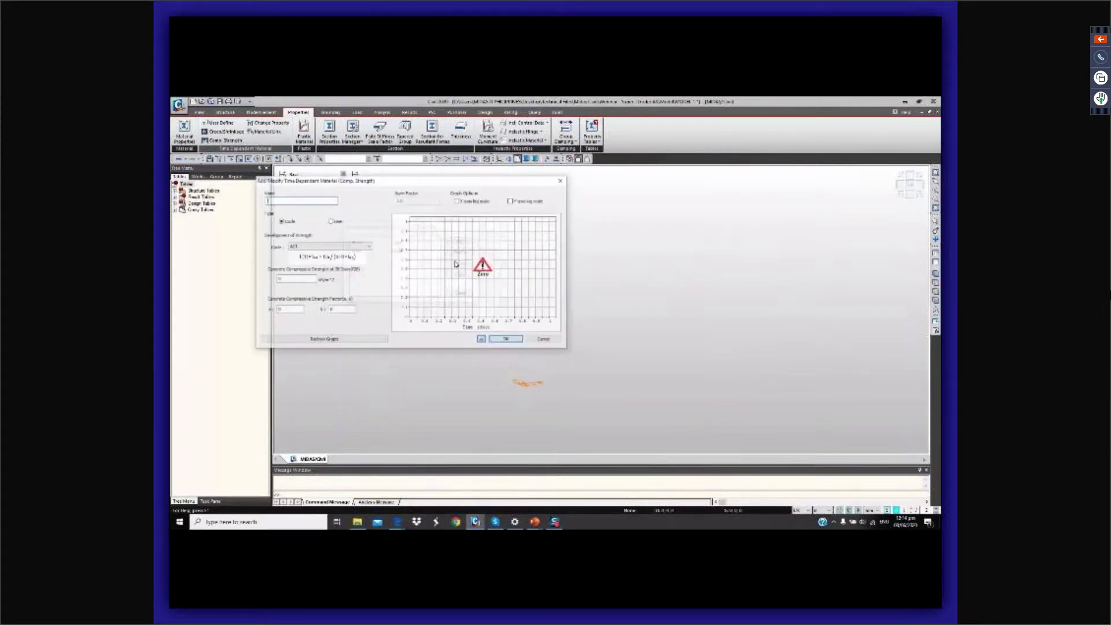
{"action": "type", "text": "C40"}
{"action": "left_click", "coordinate": [301, 247]}
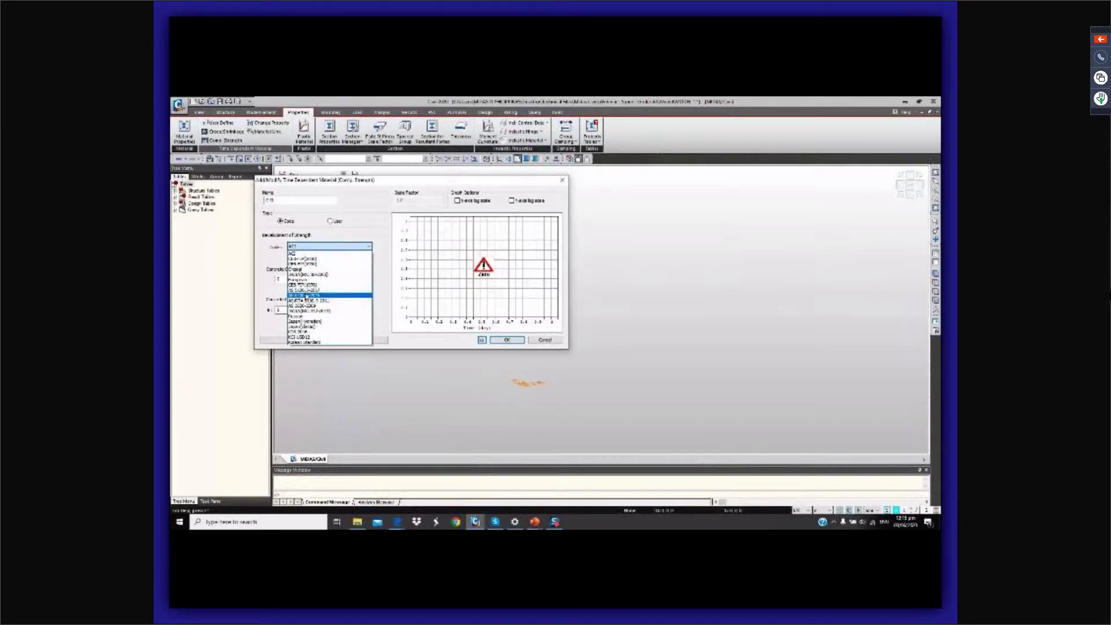
{"action": "left_click", "coordinate": [305, 291]}
{"action": "left_click_drag", "start_coordinate": [289, 285], "coordinate": [530, 290]}
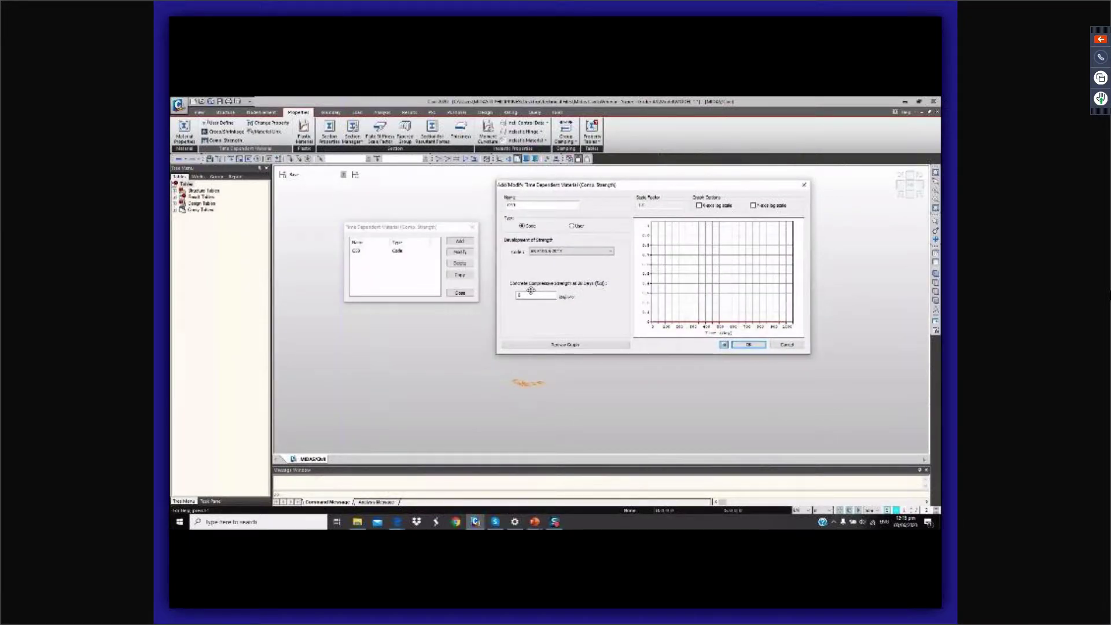
{"action": "type", "text": "4000"}
{"action": "key", "text": "Return"}
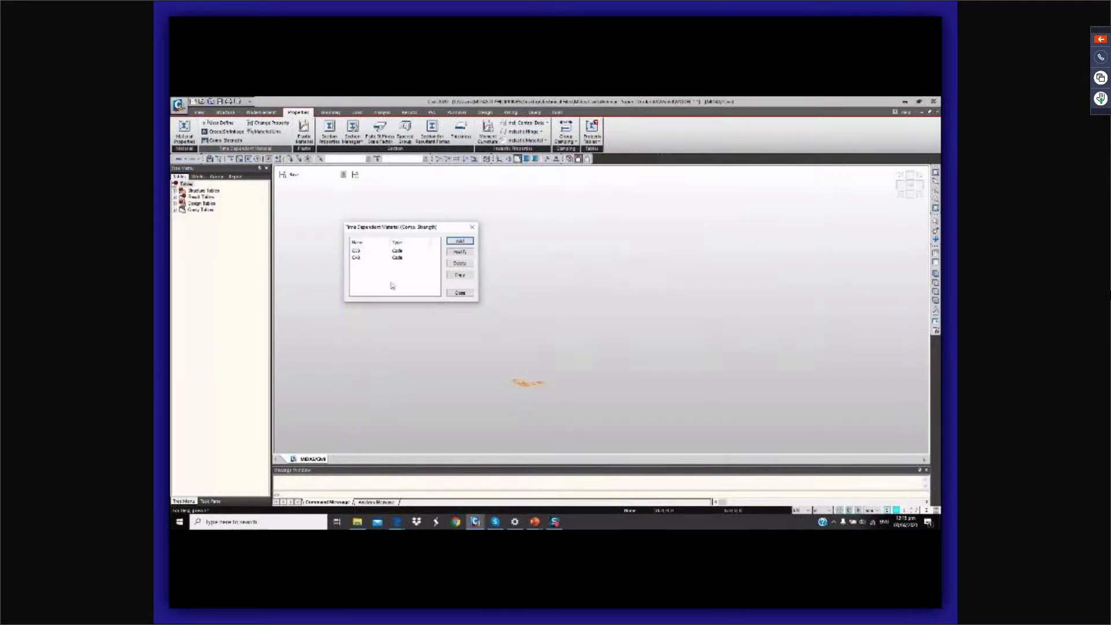
Close the compressive strength list and show the Works tree of the defined properties.
{"action": "left_click", "coordinate": [460, 293]}
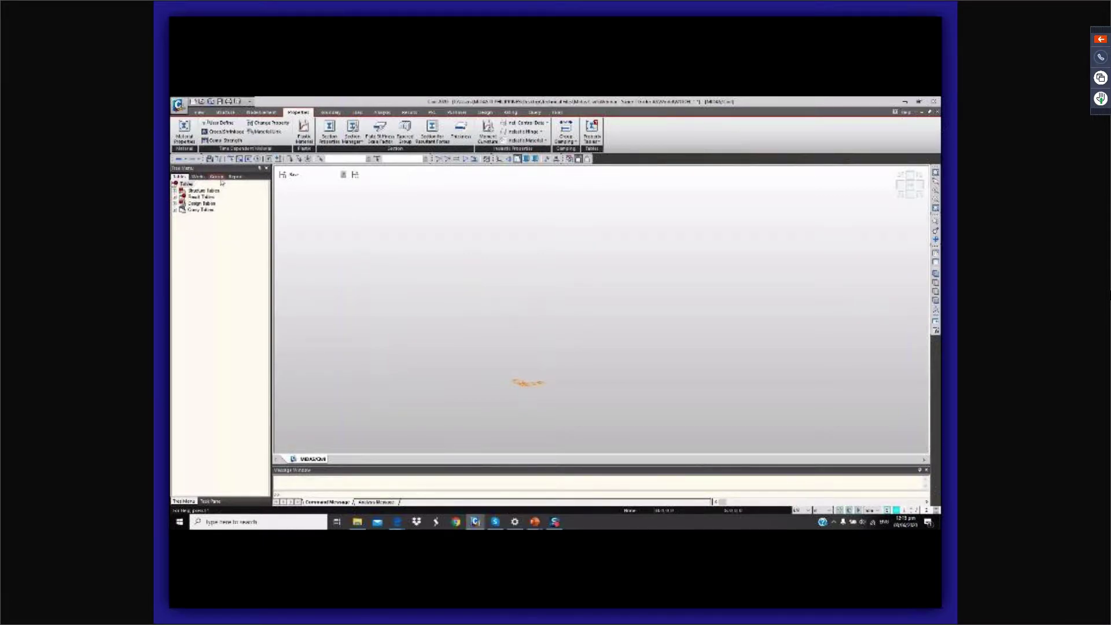
{"action": "left_click", "coordinate": [199, 176]}
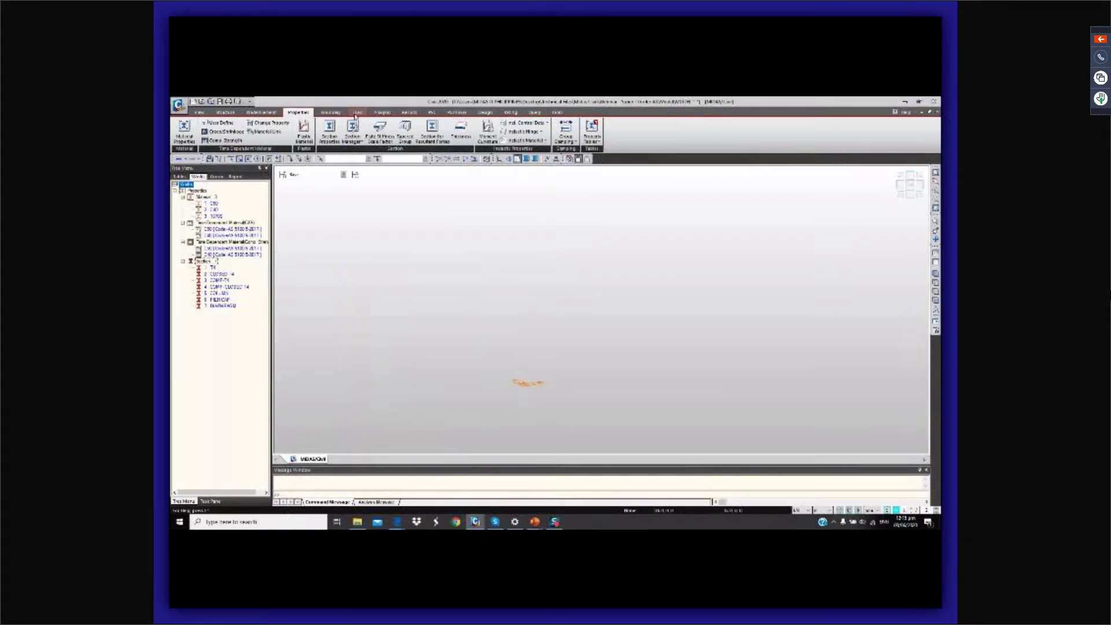
Start a new tendon property named TENDON with type Internal (Pre-Tension) and assign it the strand material, number 3.
{"action": "left_click", "coordinate": [357, 112]}
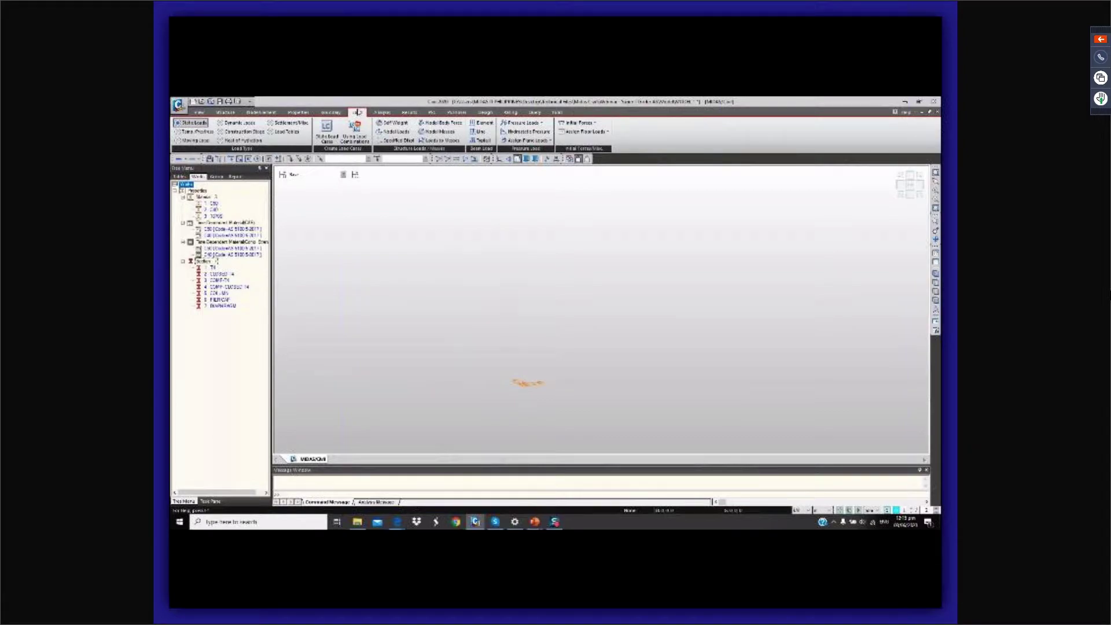
{"action": "left_click", "coordinate": [196, 133]}
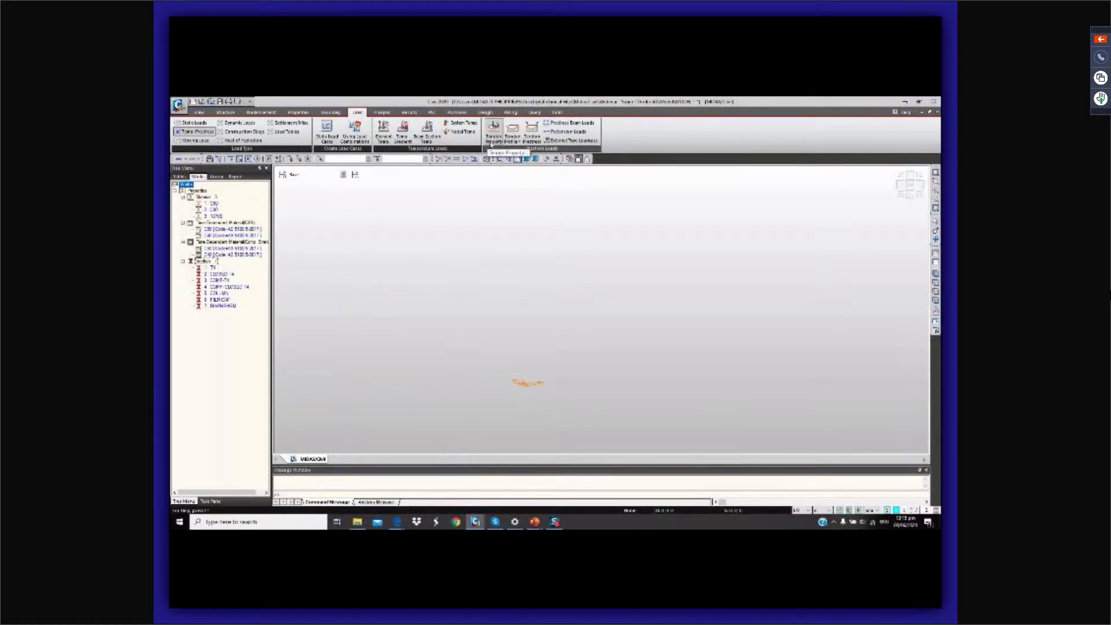
{"action": "left_click", "coordinate": [493, 139]}
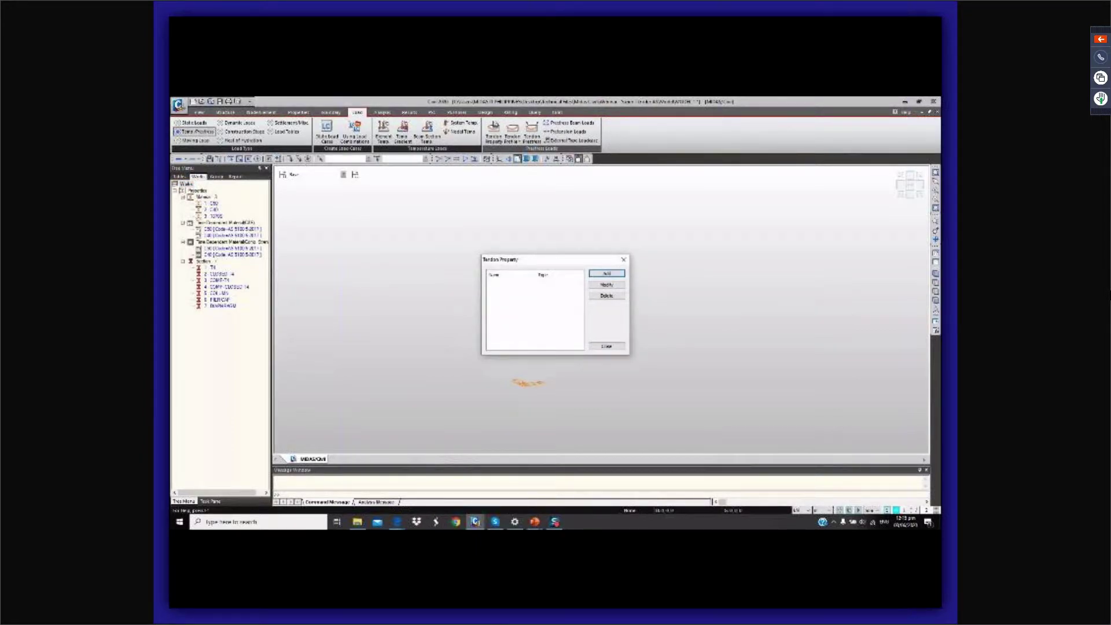
{"action": "left_click_drag", "start_coordinate": [549, 259], "coordinate": [414, 220]}
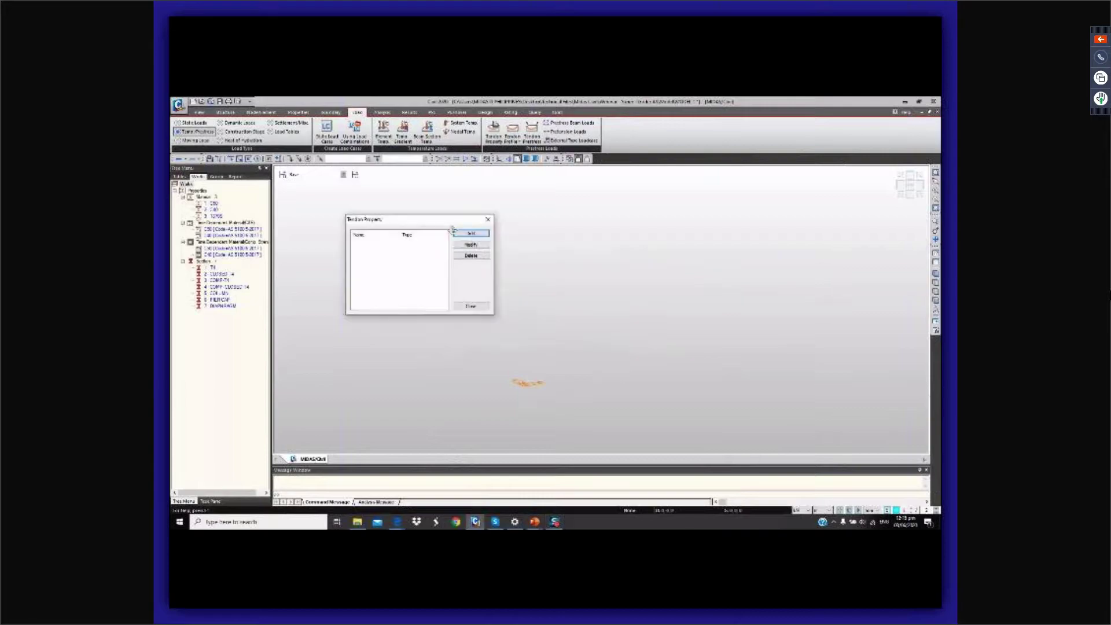
{"action": "left_click", "coordinate": [468, 233]}
{"action": "left_click_drag", "start_coordinate": [473, 184], "coordinate": [639, 215]}
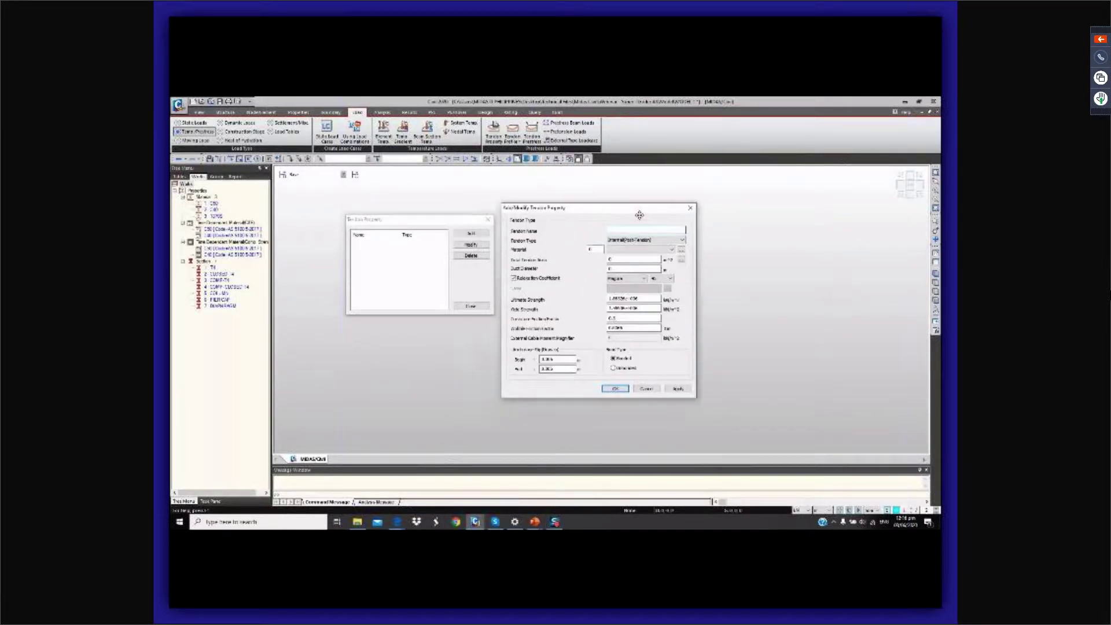
{"action": "type", "text": "TENDON"}
{"action": "left_click", "coordinate": [653, 240]}
{"action": "left_click", "coordinate": [660, 247]}
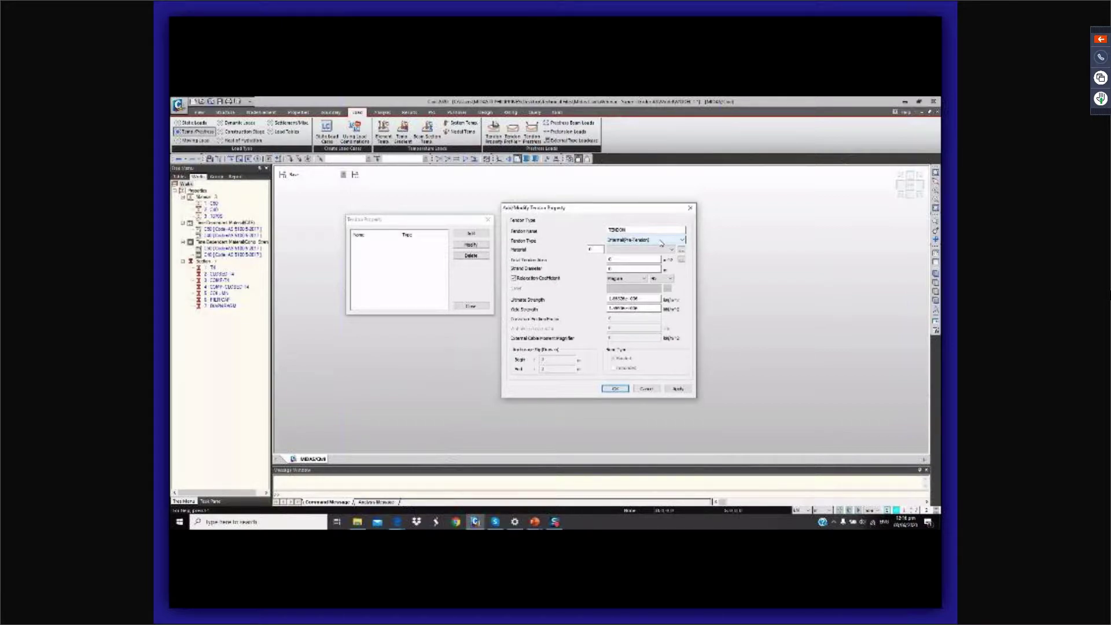
{"action": "left_click", "coordinate": [653, 250]}
{"action": "left_click", "coordinate": [628, 255]}
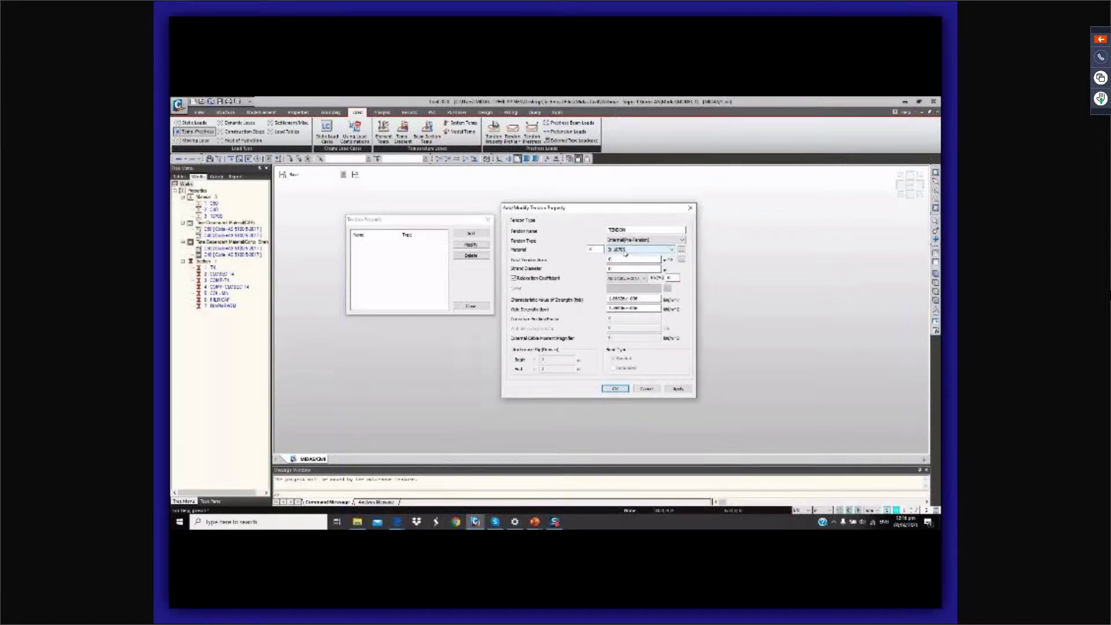
Define the total tendon area using 4 strands of 12.7 mm (0.5") diameter.
{"action": "left_click", "coordinate": [681, 260]}
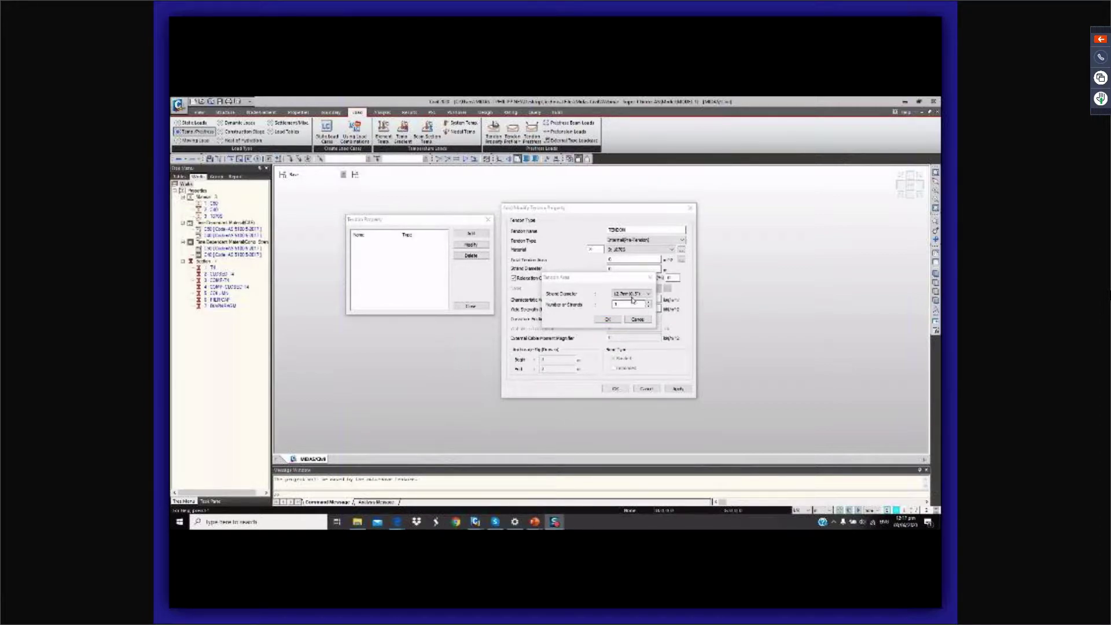
{"action": "left_click", "coordinate": [604, 304]}
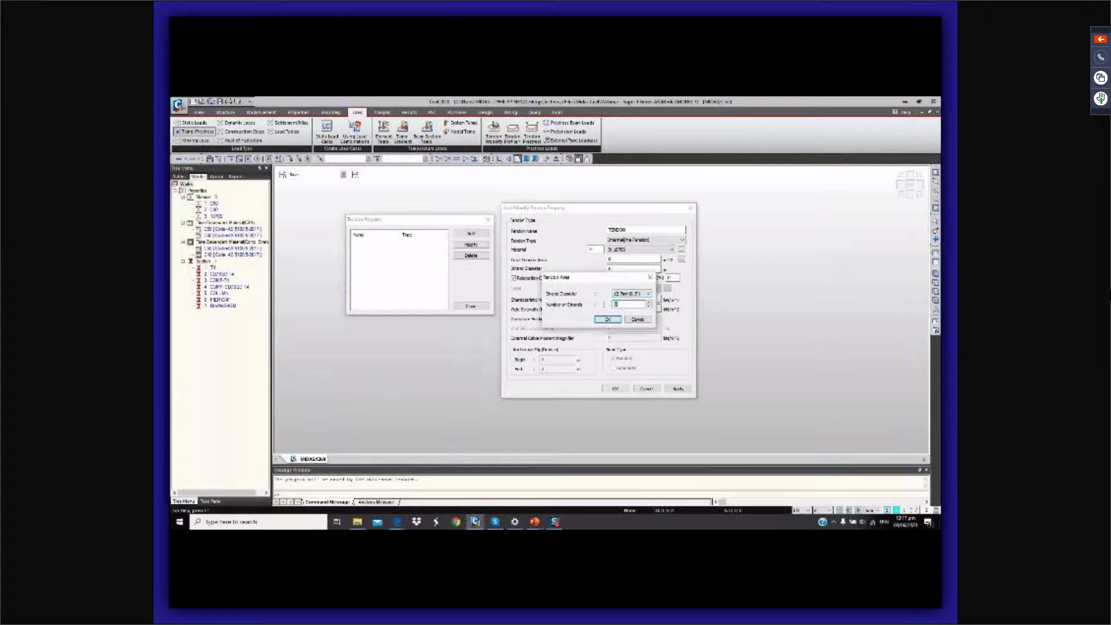
{"action": "type", "text": "4"}
{"action": "key", "text": "Return"}
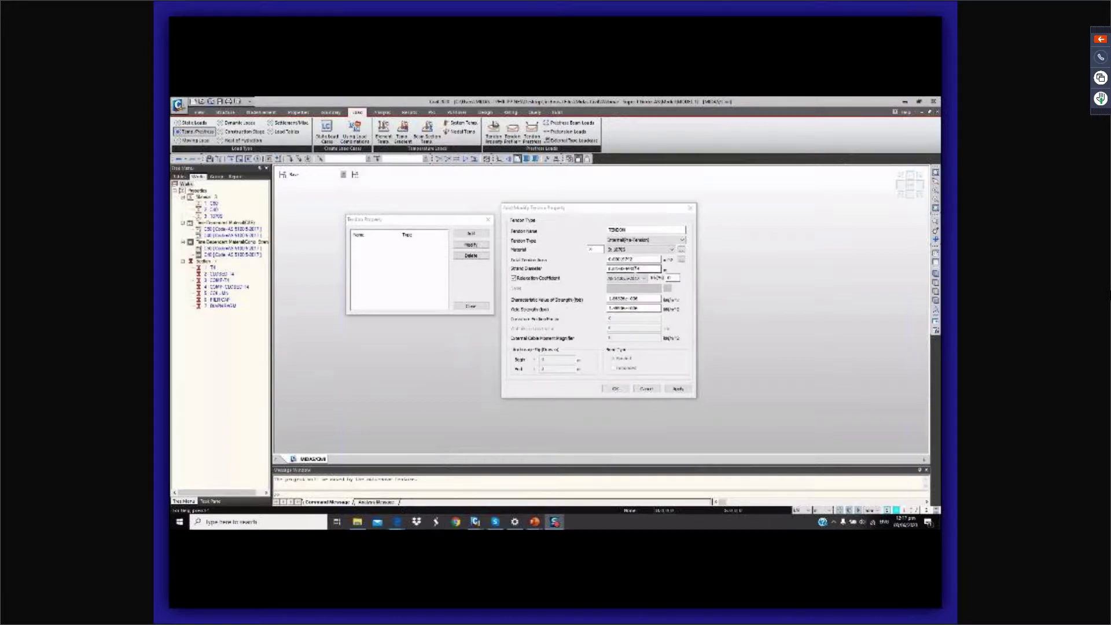
Review the relaxation coefficient inputs and read Clause 3.3.4.3 on the design relaxation of tendons in AS 5100.5-2017.
{"action": "left_click", "coordinate": [669, 278]}
{"action": "left_click", "coordinate": [643, 279]}
{"action": "left_click", "coordinate": [642, 278]}
{"action": "left_click", "coordinate": [669, 278]}
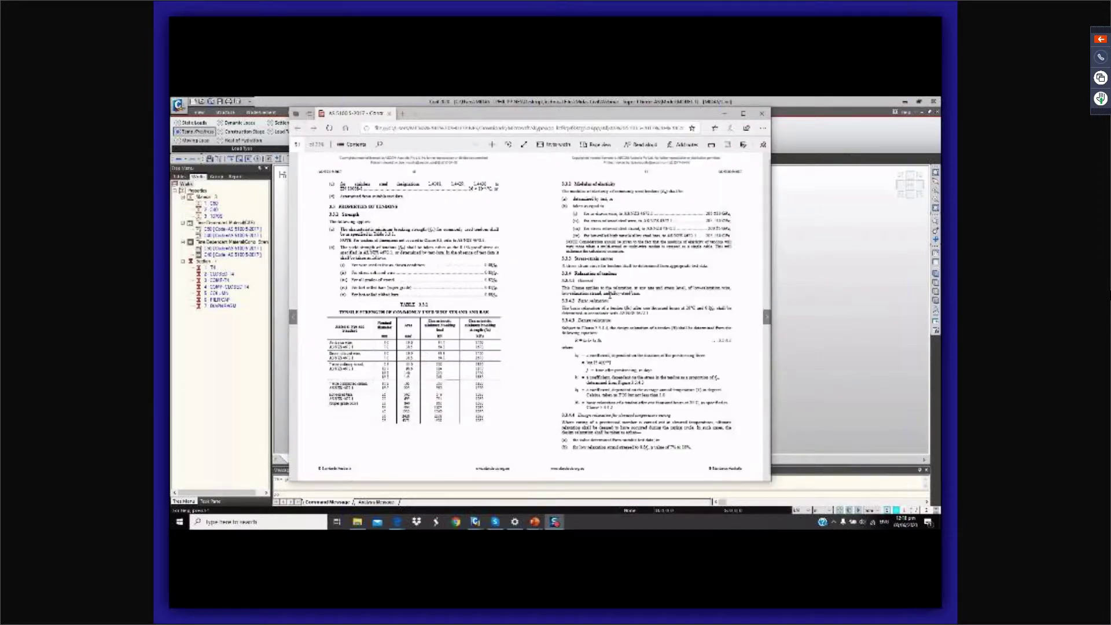
{"action": "scroll", "coordinate": [610, 297], "scroll_direction": "up", "scroll_amount": 5, "text": "ctrl"}
{"action": "left_click_drag", "start_coordinate": [549, 333], "coordinate": [622, 348]}
{"action": "left_click", "coordinate": [594, 347]}
{"action": "scroll", "coordinate": [626, 358], "scroll_direction": "down", "scroll_amount": 3}
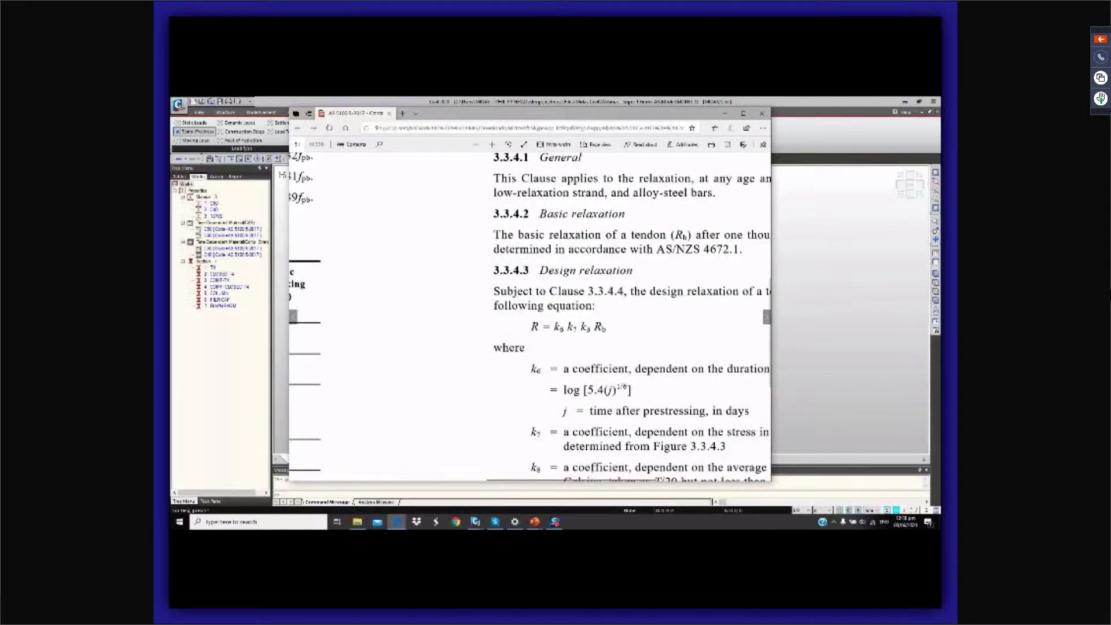
{"action": "scroll", "coordinate": [612, 470], "scroll_direction": "right", "scroll_amount": 5}
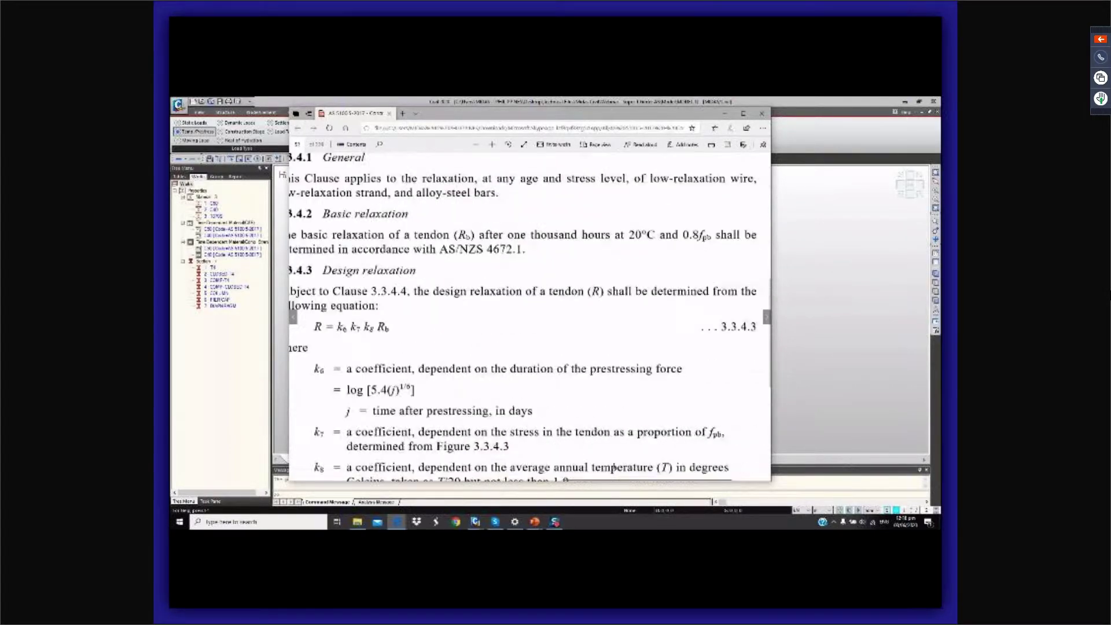
{"action": "scroll", "coordinate": [602, 350], "scroll_direction": "down", "scroll_amount": 1, "text": "ctrl"}
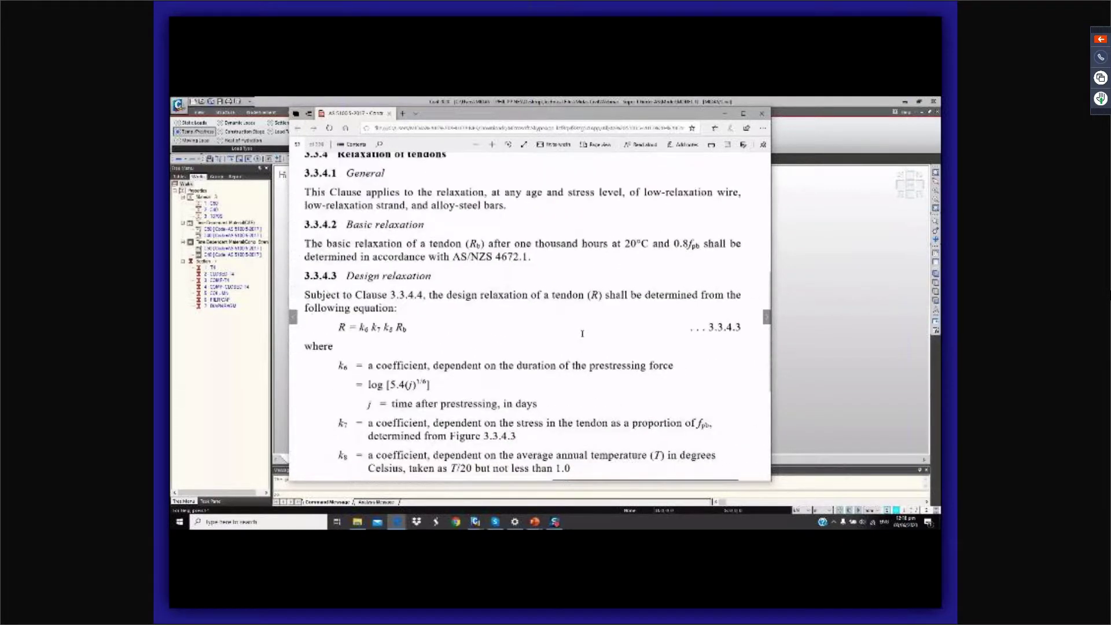
{"action": "scroll", "coordinate": [478, 317], "scroll_direction": "down", "scroll_amount": 1}
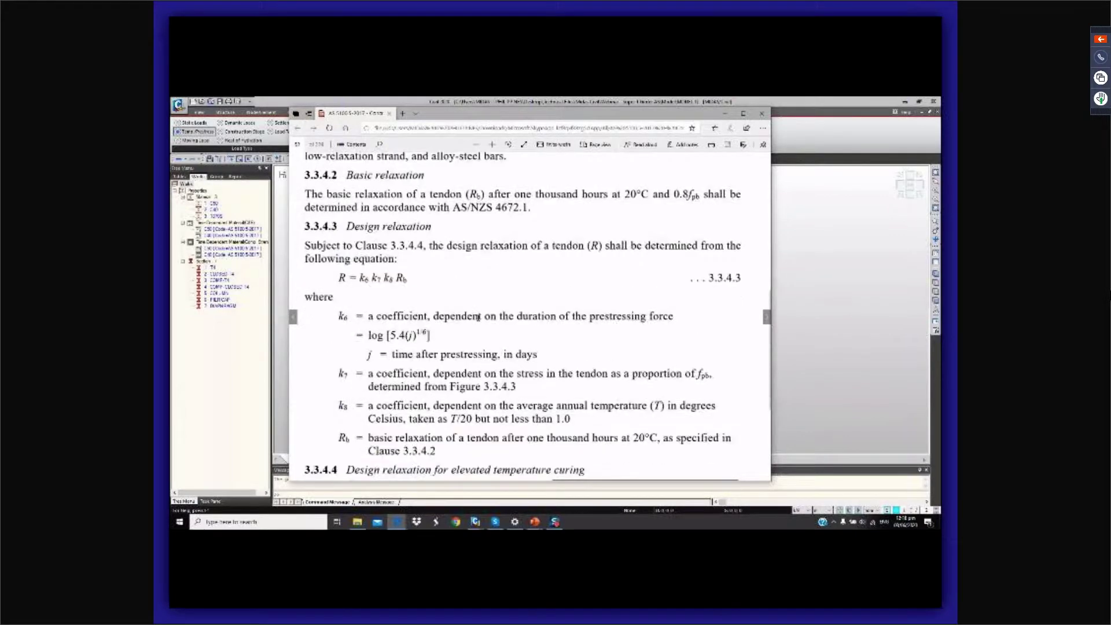
{"action": "scroll", "coordinate": [435, 356], "scroll_direction": "down", "scroll_amount": 1}
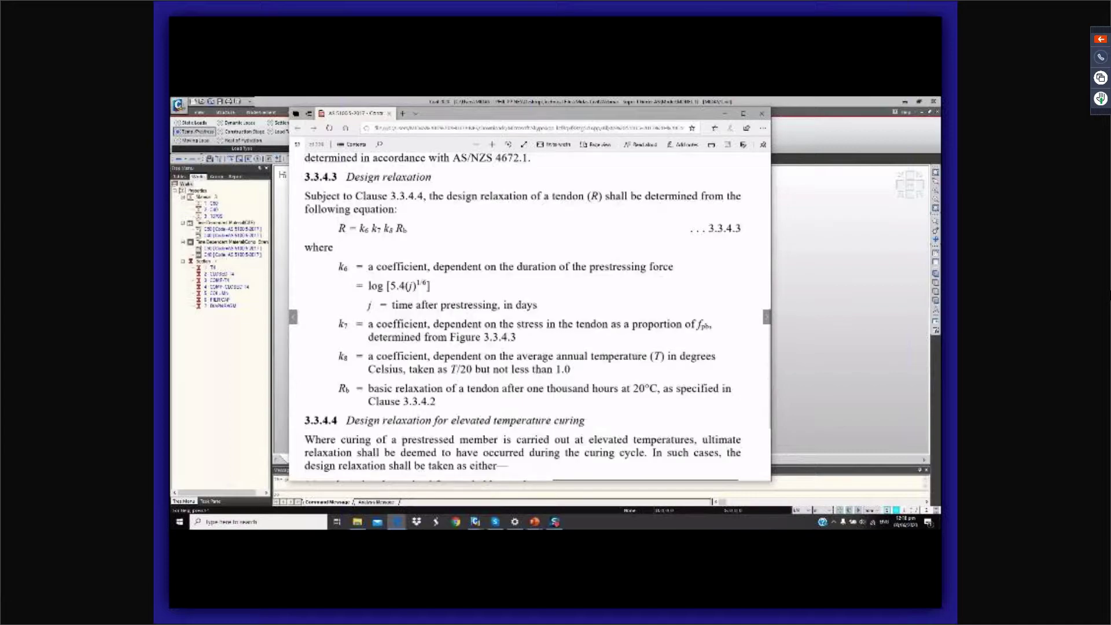
Switch back to midas Civil, set the tendon's relaxation value to 5, save the tendon property, and close the list.
{"action": "key", "text": "alt+Tab"}
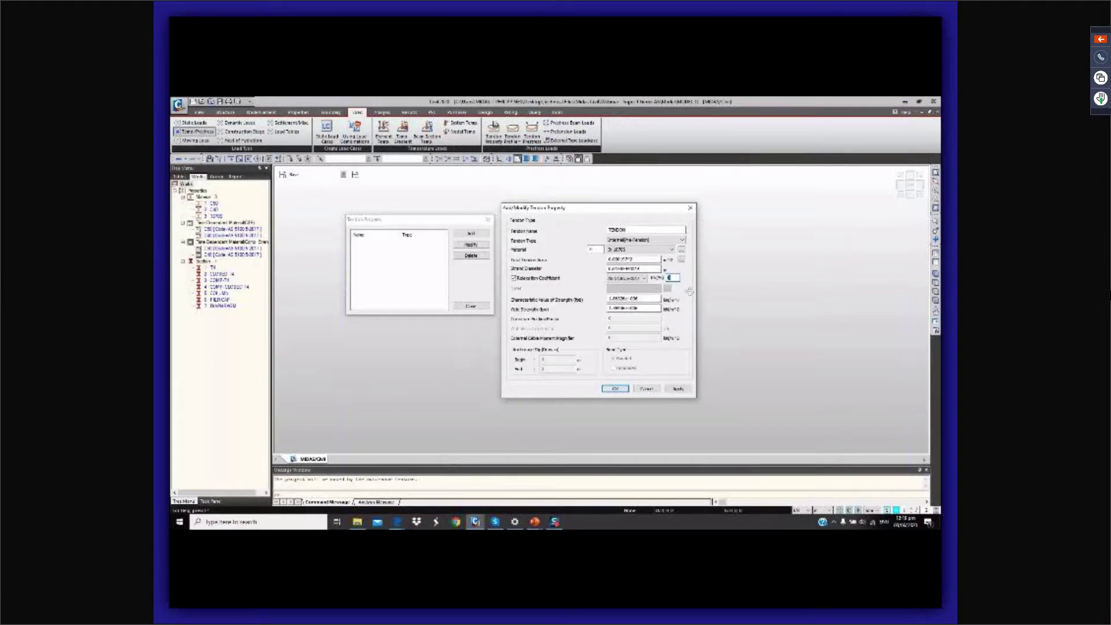
{"action": "type", "text": "5"}
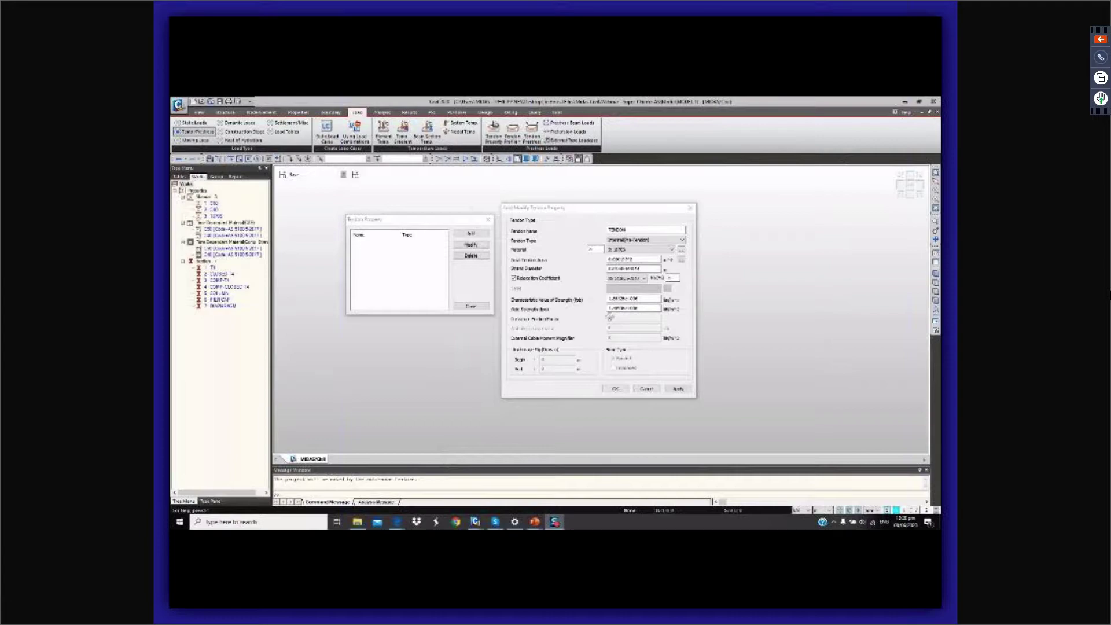
{"action": "left_click", "coordinate": [615, 389]}
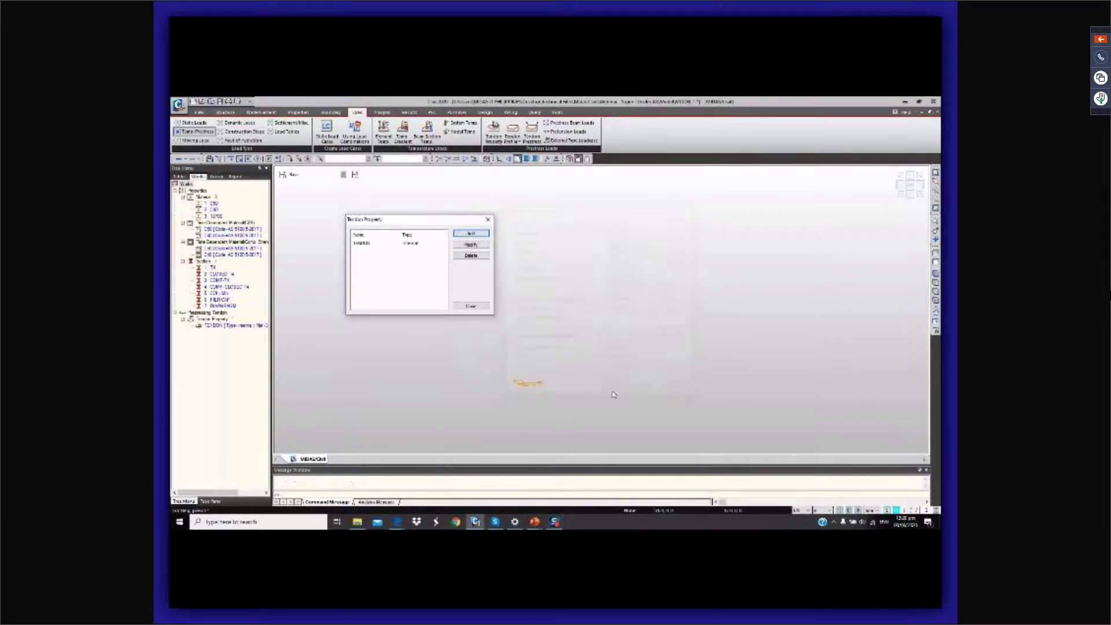
{"action": "left_click", "coordinate": [462, 306]}
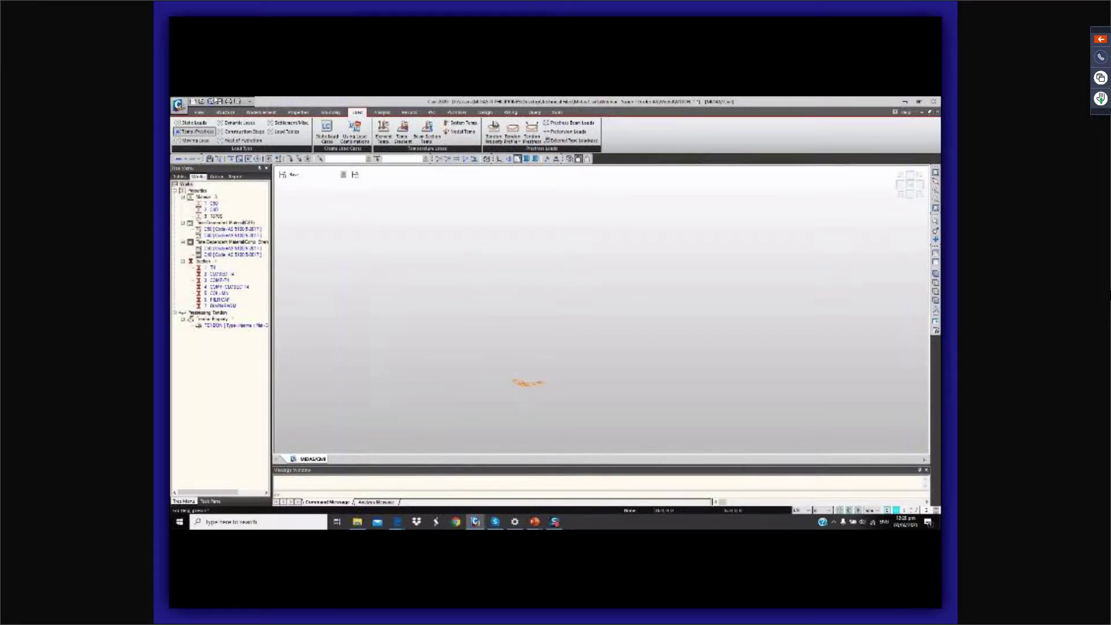
Open the Prestressed Composite Bridge wizard and set the girder type to Precast Girder Type.
{"action": "left_click", "coordinate": [225, 112]}
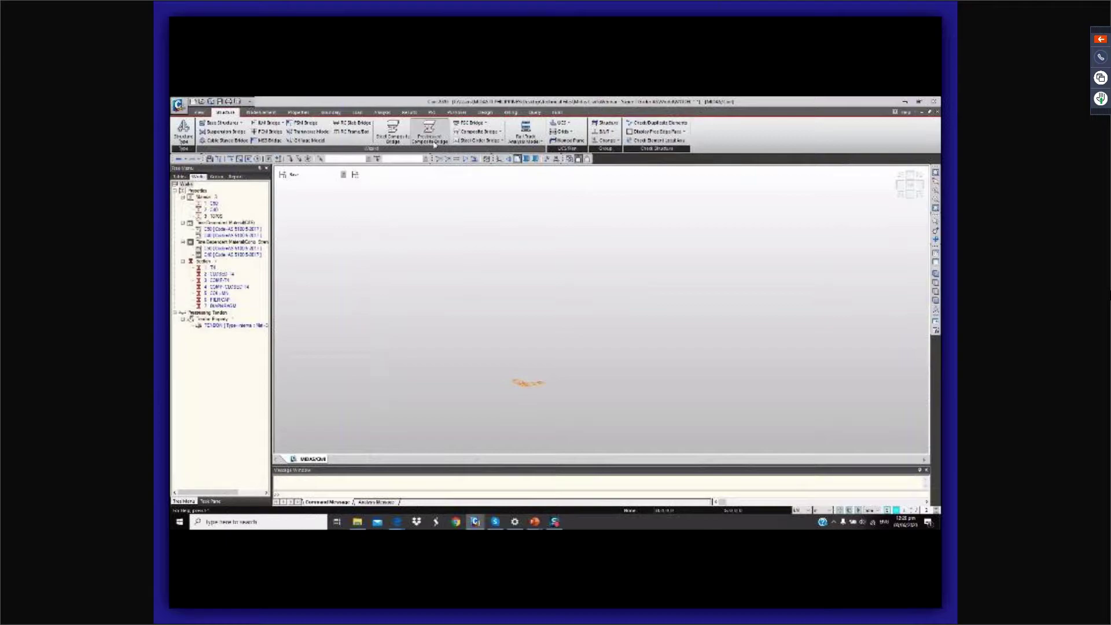
{"action": "left_click", "coordinate": [264, 113]}
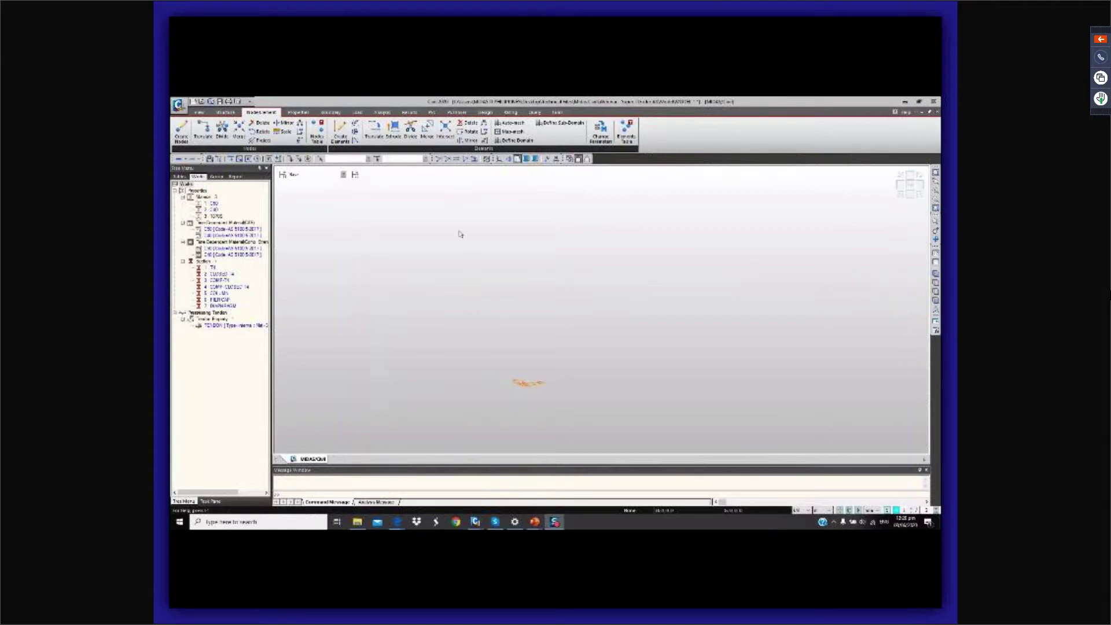
{"action": "left_click", "coordinate": [226, 112]}
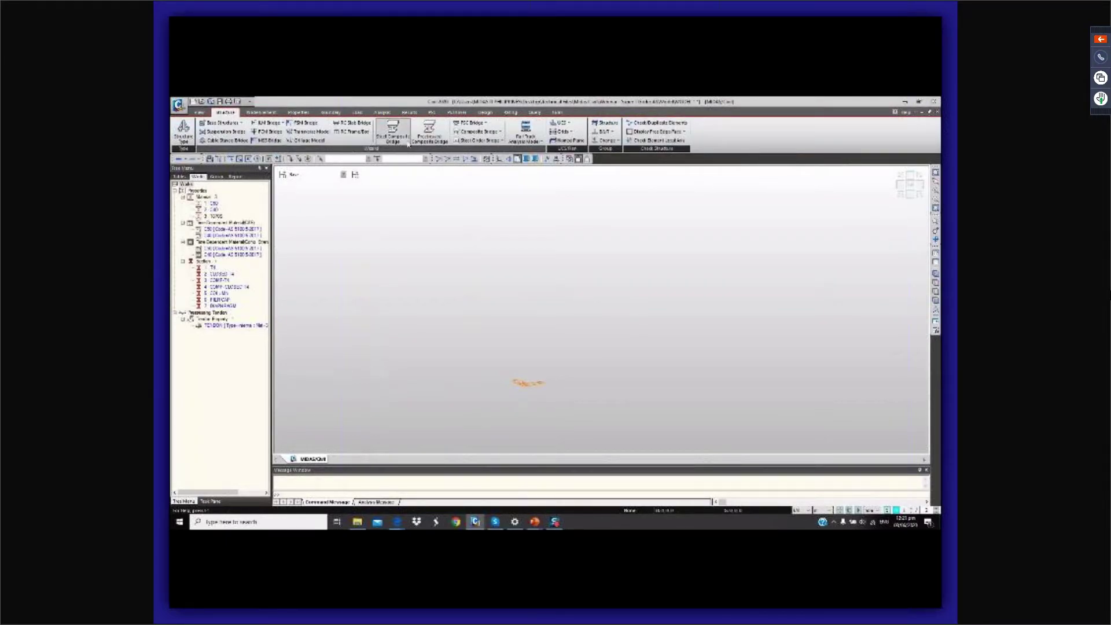
{"action": "left_click", "coordinate": [428, 133]}
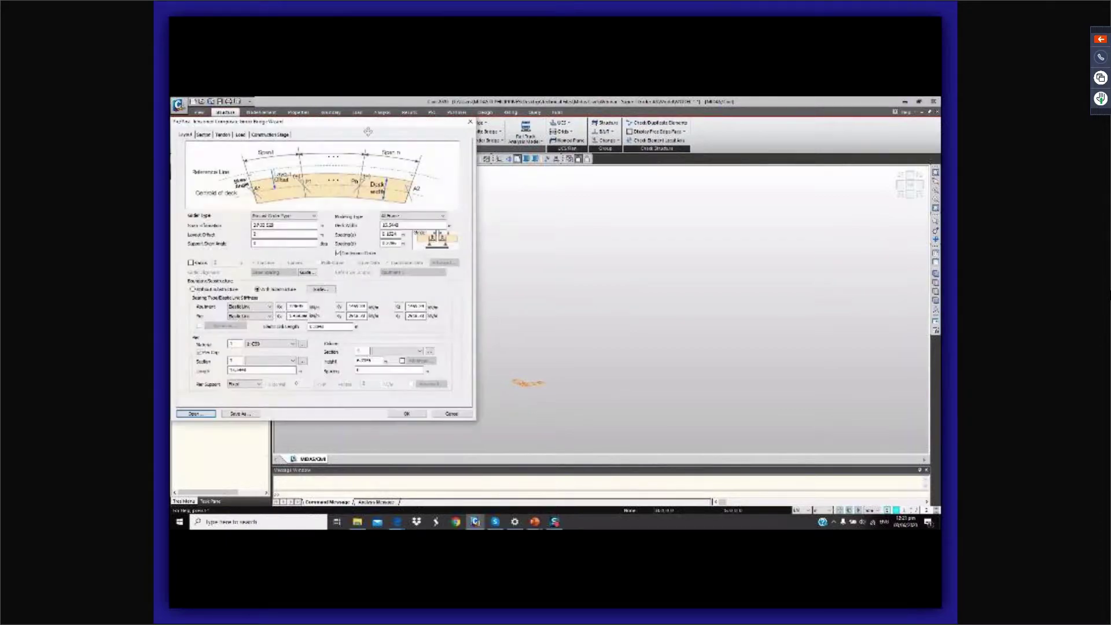
{"action": "left_click_drag", "start_coordinate": [521, 155], "coordinate": [520, 158]}
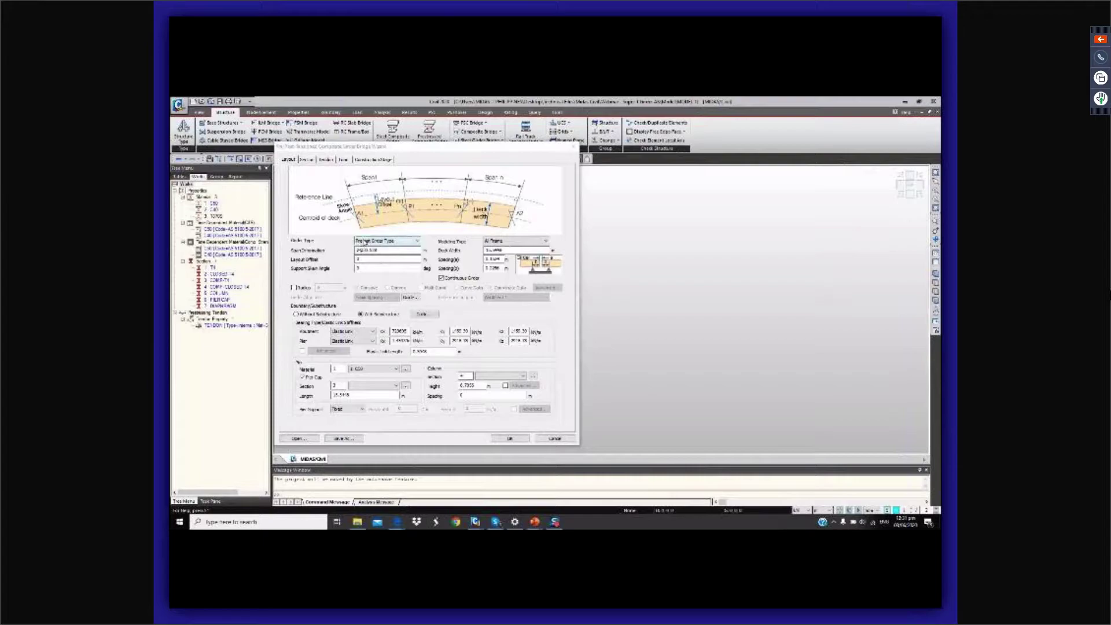
{"action": "left_click", "coordinate": [365, 243]}
{"action": "left_click", "coordinate": [365, 243]}
{"action": "left_click", "coordinate": [365, 243]}
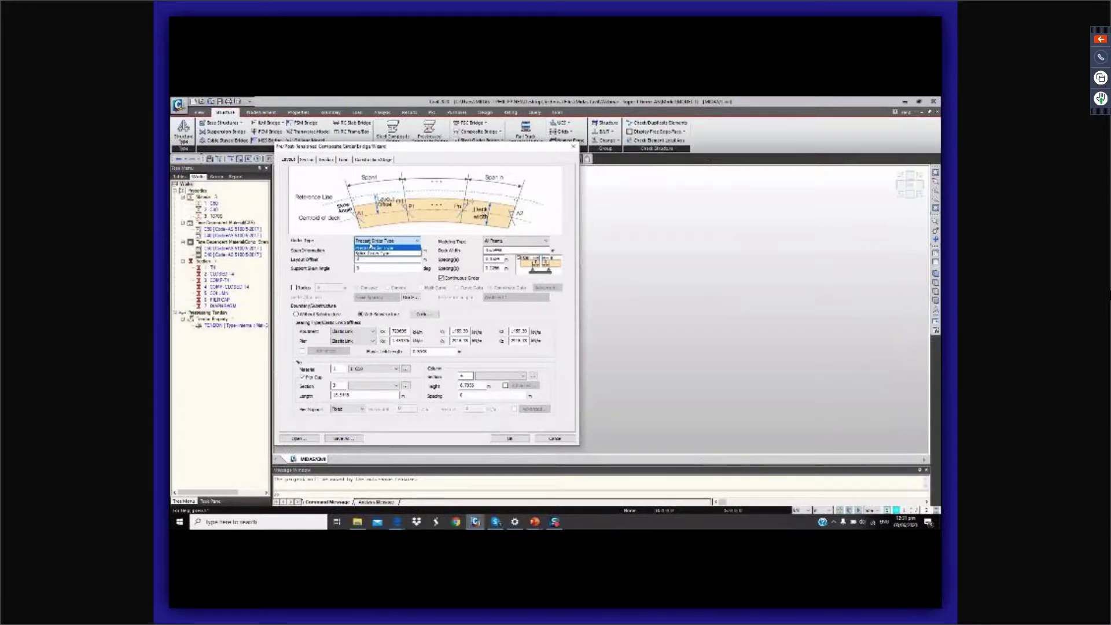
{"action": "left_click", "coordinate": [374, 248]}
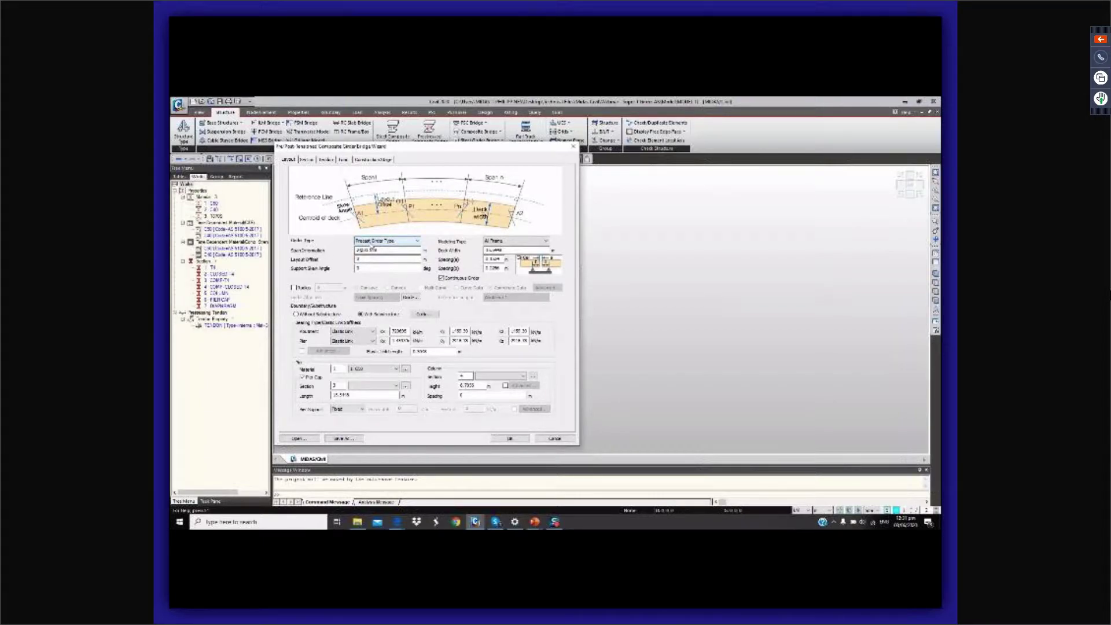
Set the wizard's modelling type to All Frame and the span information to 35,35,35.
{"action": "left_click", "coordinate": [503, 241]}
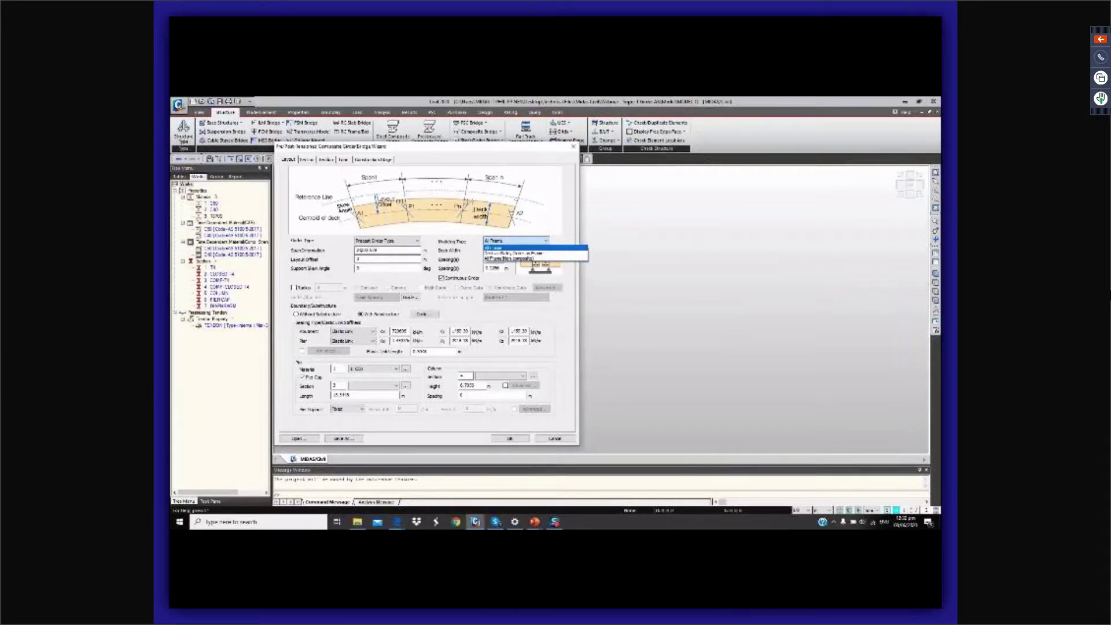
{"action": "left_click", "coordinate": [548, 328]}
{"action": "left_click", "coordinate": [501, 240]}
{"action": "left_click", "coordinate": [520, 248]}
{"action": "left_click_drag", "start_coordinate": [382, 251], "coordinate": [344, 255]}
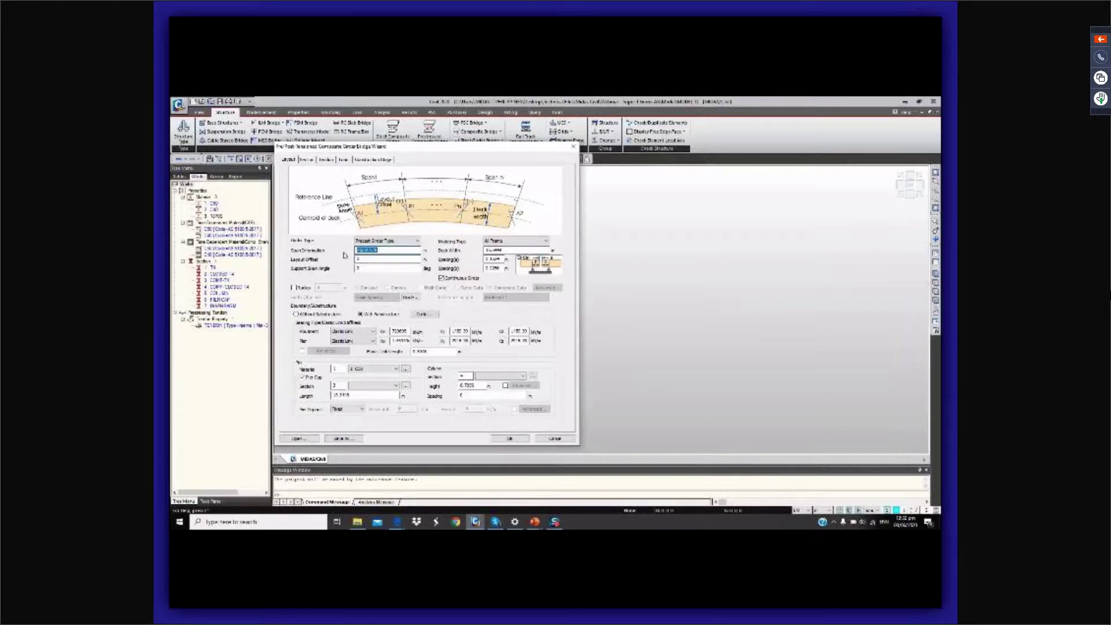
{"action": "type", "text": "35,35,35"}
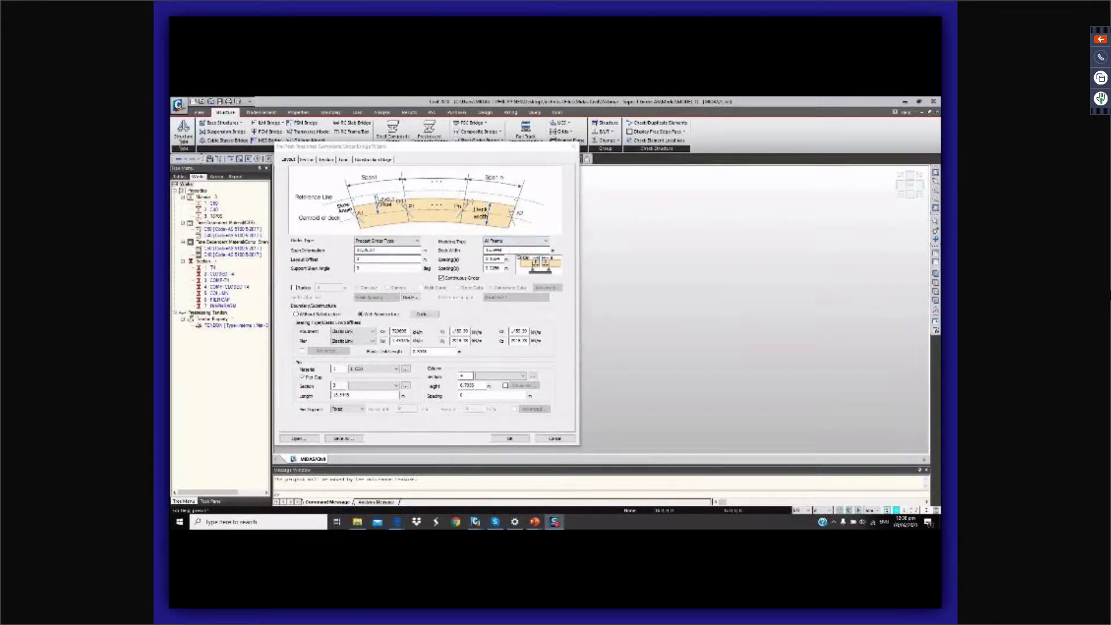
Enter the bridge's deck width and the Spacing(a) and Spacing(b) values in the wizard's layout.
{"action": "double_click", "coordinate": [494, 250]}
{"action": "type", "text": "17"}
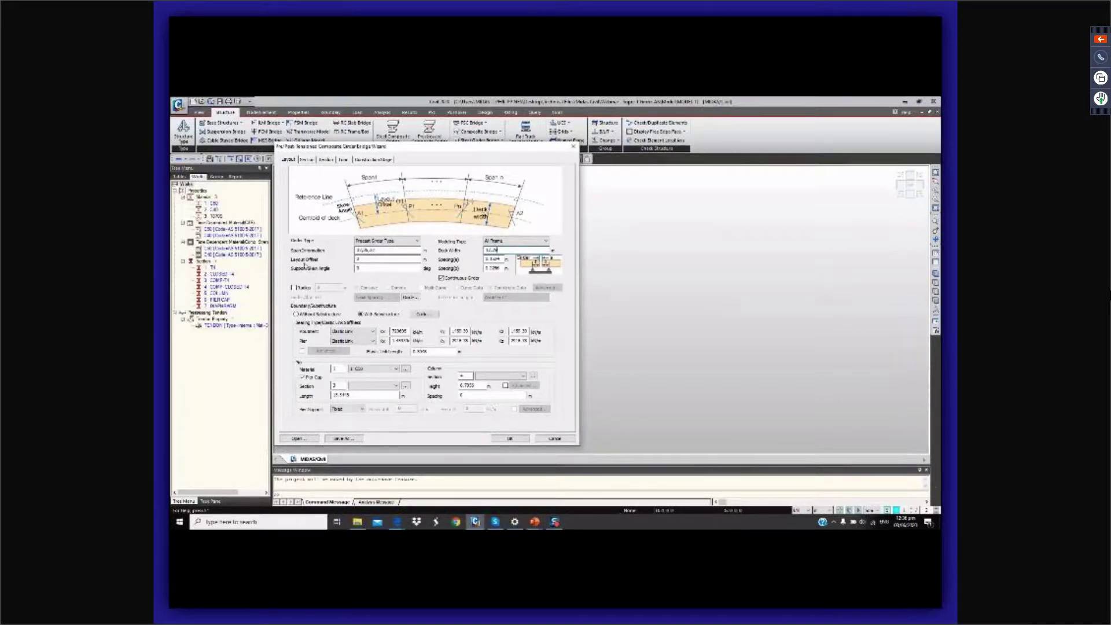
{"action": "left_click", "coordinate": [369, 260]}
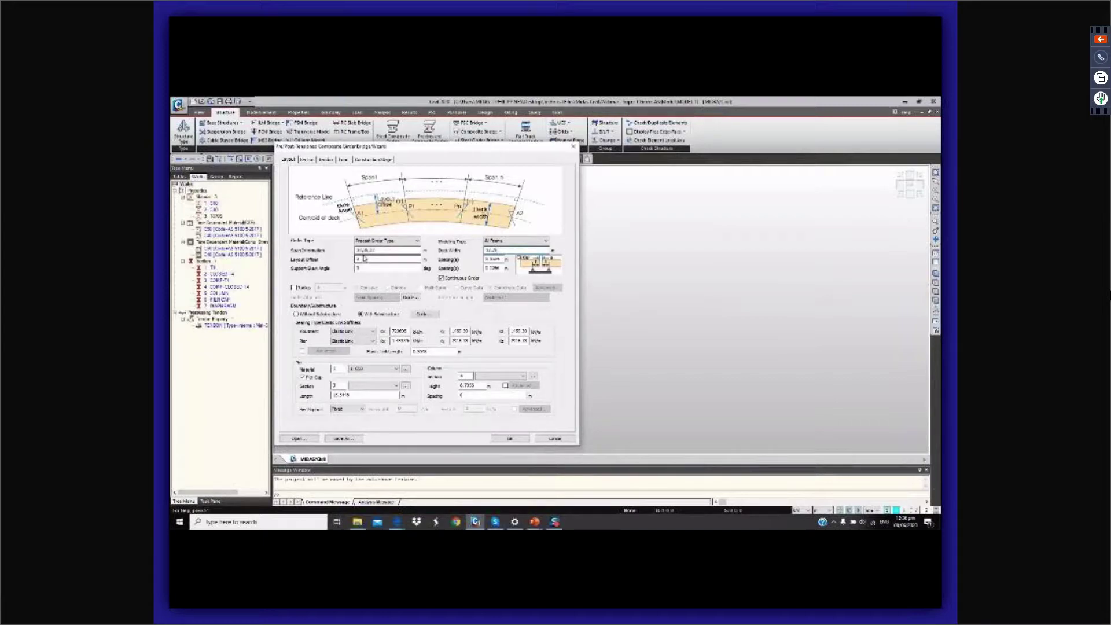
{"action": "left_click", "coordinate": [374, 267]}
{"action": "double_click", "coordinate": [500, 262]}
{"action": "type", "text": "0.14"}
{"action": "key", "text": "Tab"}
{"action": "type", "text": "0."}
Display the guide diagram for the substructure and set the abutment bearing type to Fixed.
{"action": "left_click", "coordinate": [421, 315]}
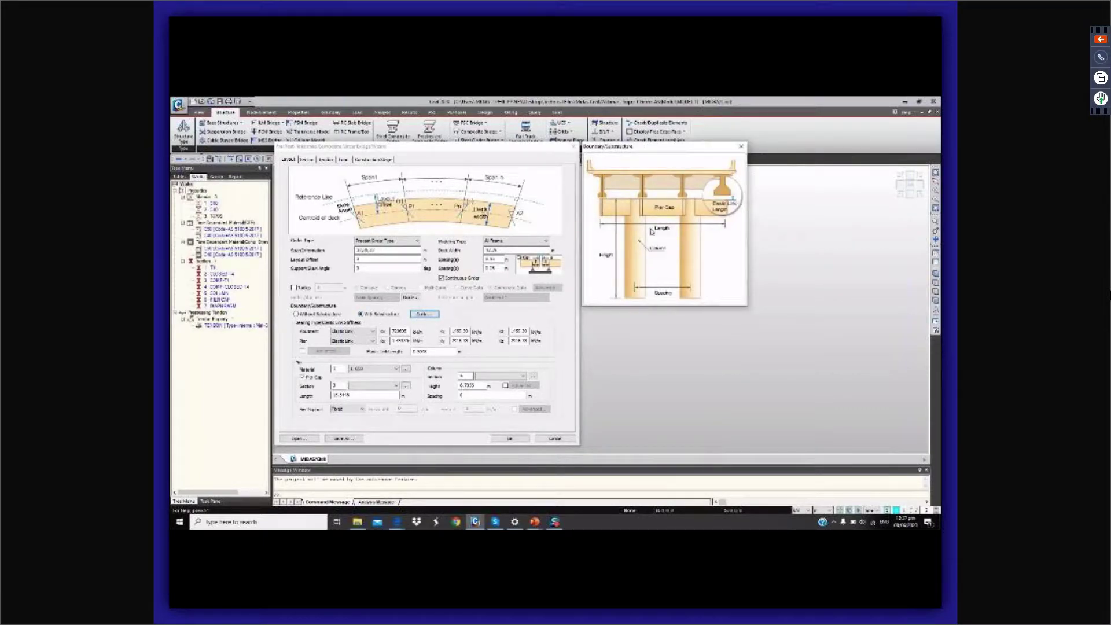
{"action": "left_click", "coordinate": [368, 335]}
{"action": "left_click", "coordinate": [368, 335]}
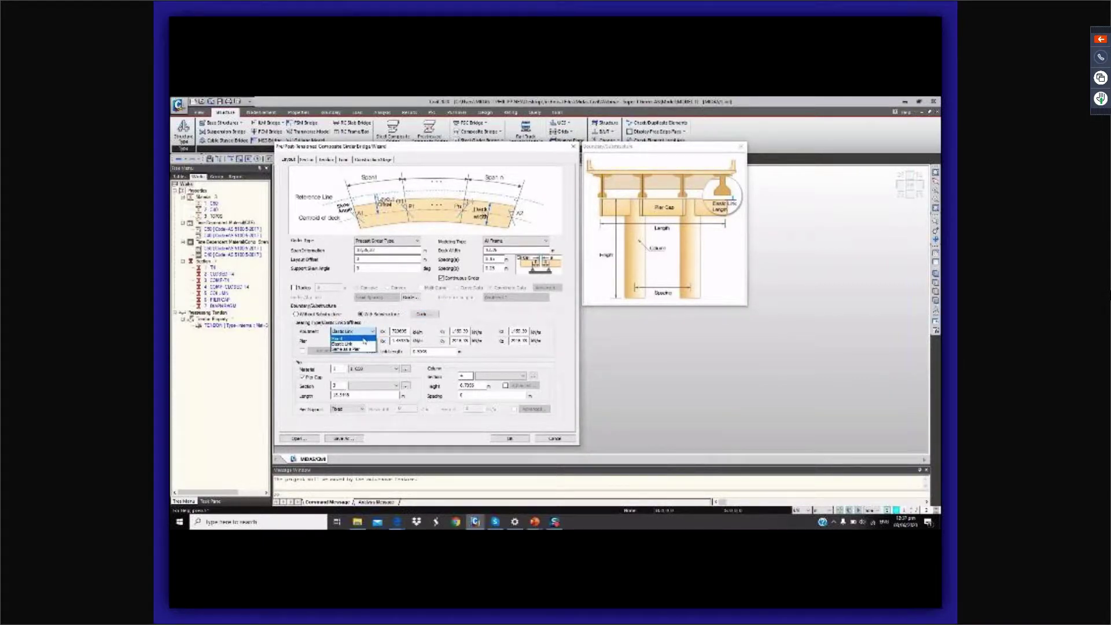
{"action": "left_click", "coordinate": [364, 339]}
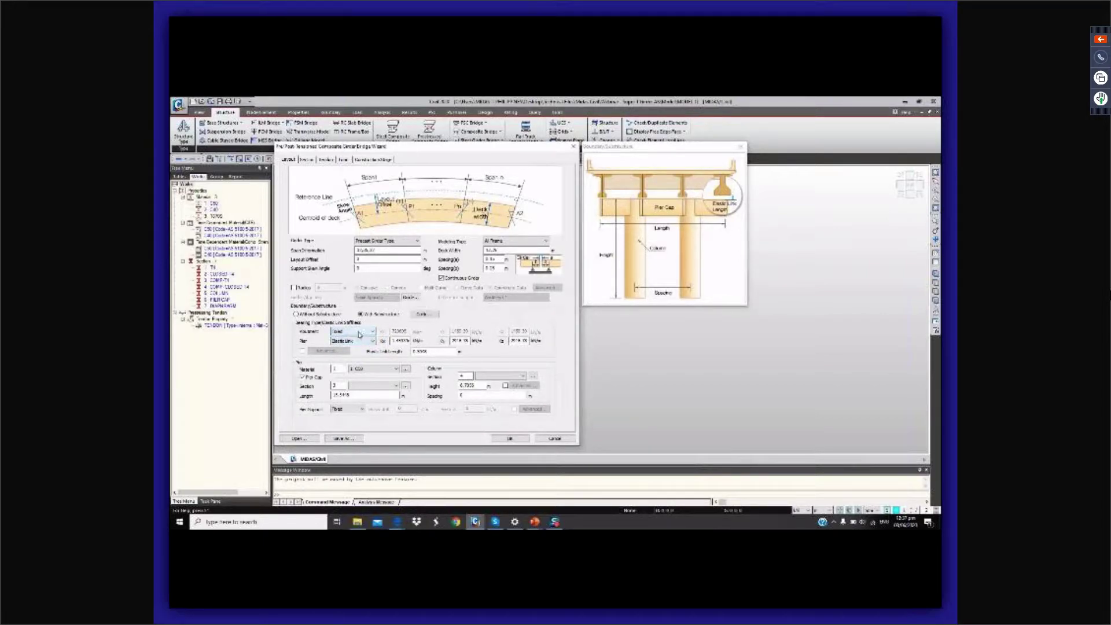
Keep the pier bearings as Elastic Link, enter their stiffnesses in the three directions, and set the elastic link length to 0.5 m.
{"action": "left_click", "coordinate": [366, 345]}
{"action": "left_click", "coordinate": [350, 348]}
{"action": "left_click_drag", "start_coordinate": [393, 341], "coordinate": [407, 341]}
{"action": "left_click", "coordinate": [395, 340]}
{"action": "left_click_drag", "start_coordinate": [468, 341], "coordinate": [441, 343]}
{"action": "type", "text": "50"}
{"action": "left_click_drag", "start_coordinate": [528, 341], "coordinate": [500, 350]}
{"action": "type", "text": "50"}
{"action": "left_click_drag", "start_coordinate": [426, 353], "coordinate": [403, 356]}
{"action": "type", "text": "0.5"}
Set the pier material to C40, assign the PIER CAP section to the pier cap, and enter the cap length.
{"action": "left_click", "coordinate": [398, 369]}
{"action": "left_click", "coordinate": [380, 381]}
{"action": "left_click", "coordinate": [367, 386]}
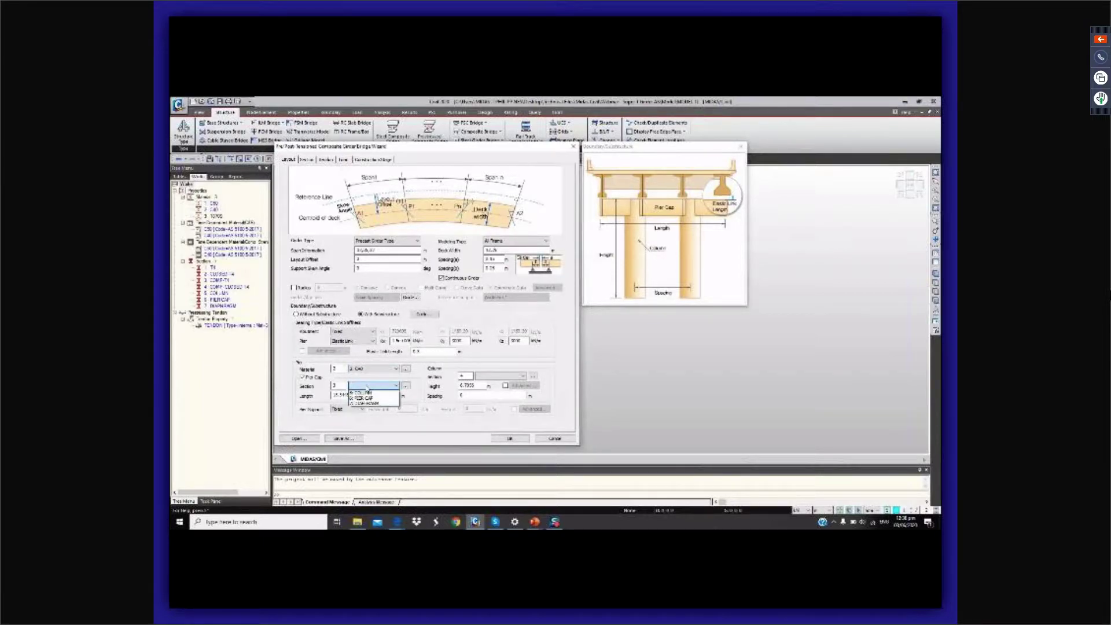
{"action": "left_click", "coordinate": [366, 397]}
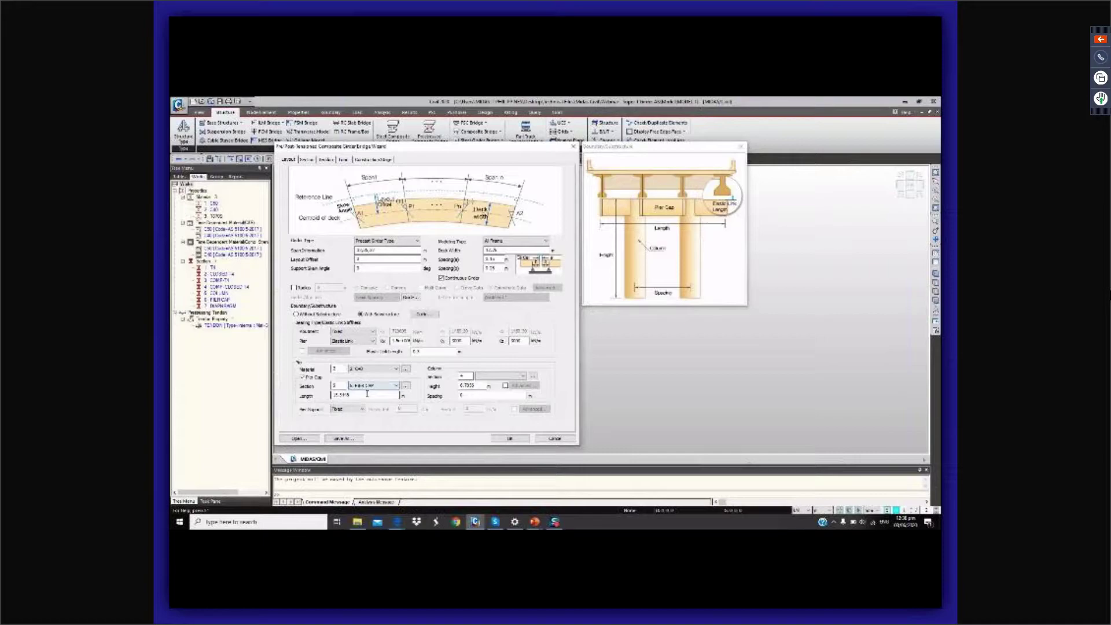
{"action": "double_click", "coordinate": [332, 396]}
{"action": "type", "text": "17"}
Assign the COLUMN section to the pier columns and set the column height to 8 m.
{"action": "left_click", "coordinate": [499, 375]}
{"action": "left_click", "coordinate": [491, 386]}
{"action": "left_click", "coordinate": [480, 387]}
{"action": "left_click_drag", "start_coordinate": [480, 386], "coordinate": [458, 387]}
{"action": "type", "text": "8"}
{"action": "left_click", "coordinate": [506, 386]}
{"action": "left_click", "coordinate": [521, 386]}
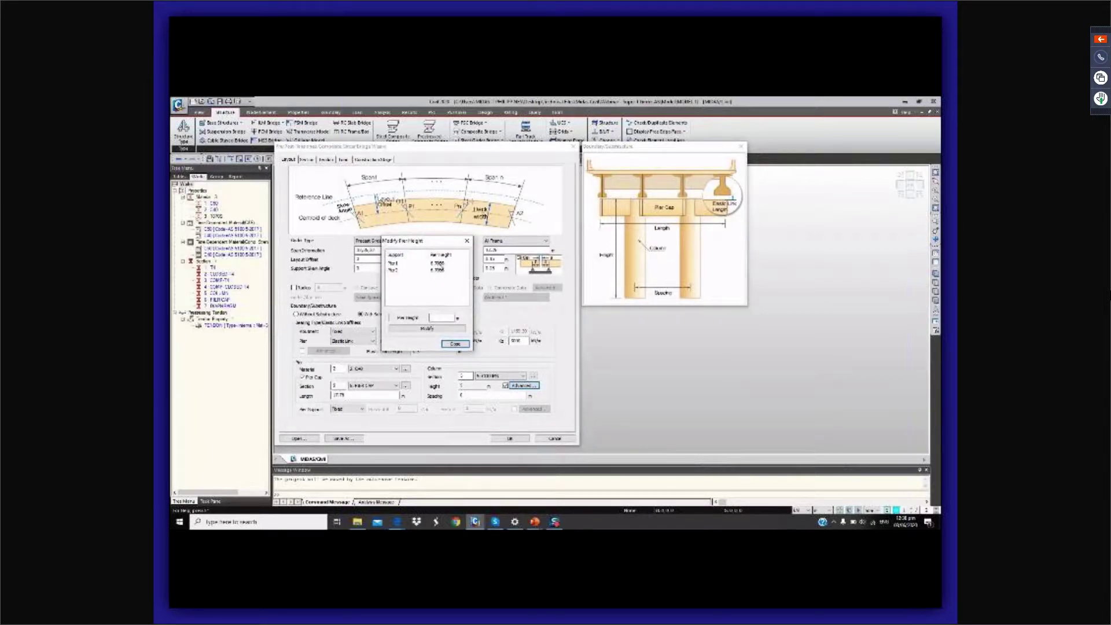
{"action": "left_click", "coordinate": [467, 244]}
{"action": "left_click", "coordinate": [505, 385]}
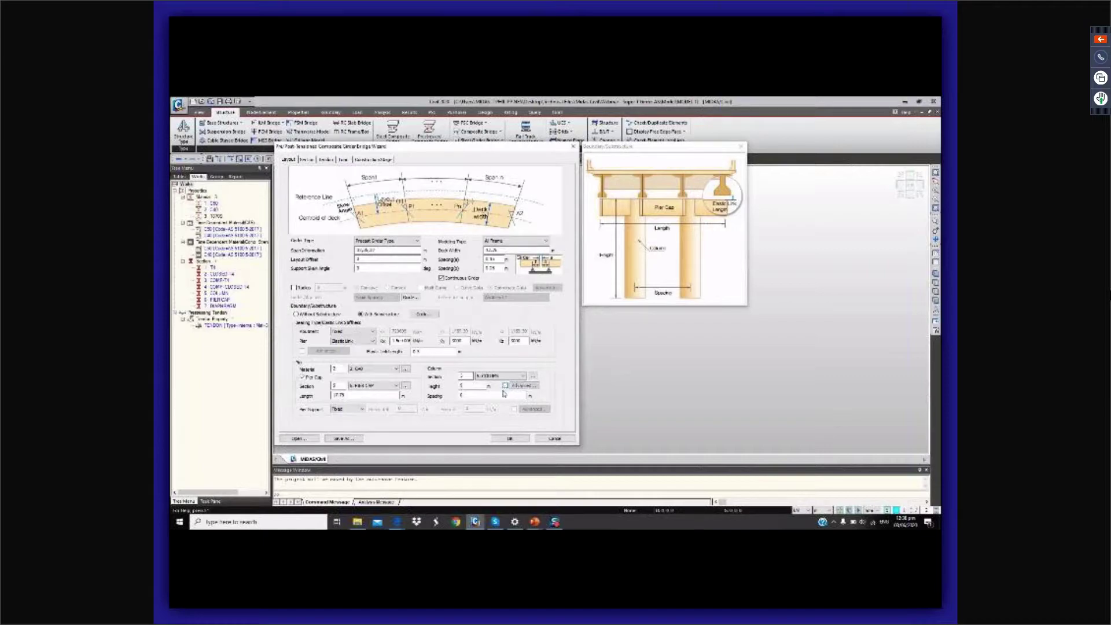
Set the pier column spacing to 10 m.
{"action": "left_click_drag", "start_coordinate": [501, 394], "coordinate": [463, 404]}
{"action": "type", "text": "10"}
In the wizard's section settings, set the deck thickness to 0.18 m and the deck material to C40.
{"action": "left_click", "coordinate": [307, 159]}
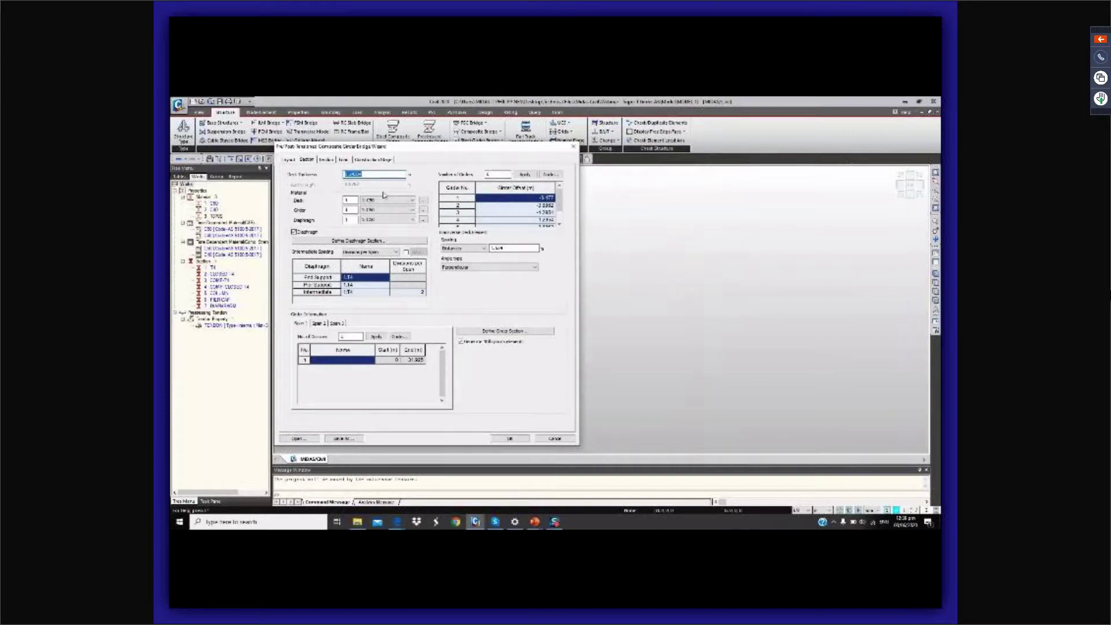
{"action": "left_click", "coordinate": [371, 174]}
{"action": "left_click_drag", "start_coordinate": [371, 175], "coordinate": [344, 174]}
{"action": "type", "text": "0.18"}
{"action": "left_click", "coordinate": [380, 200]}
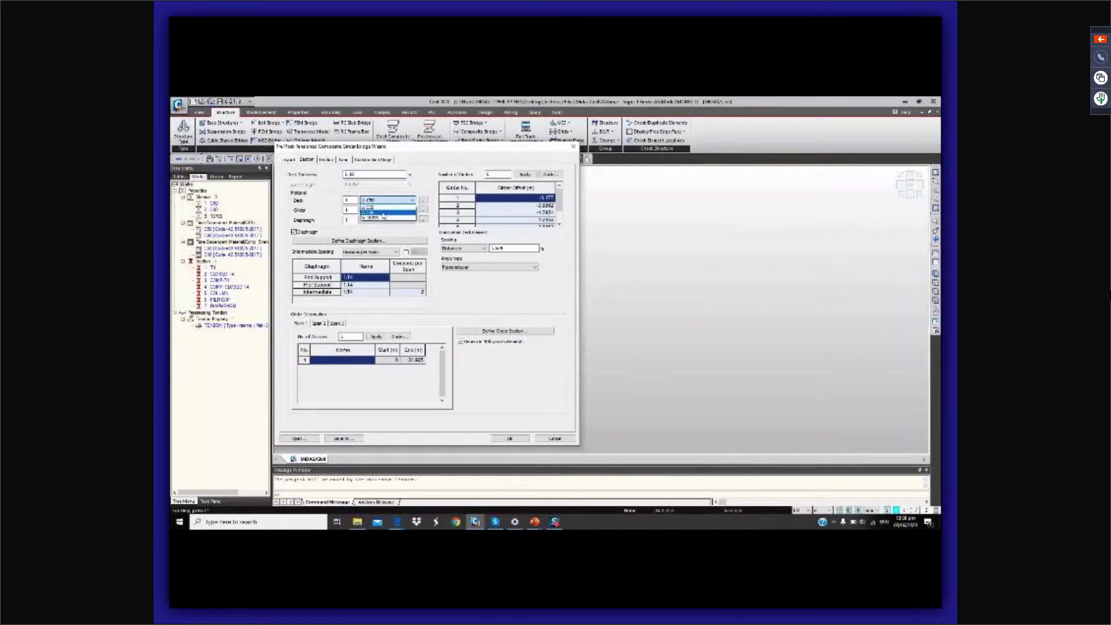
{"action": "left_click", "coordinate": [381, 213]}
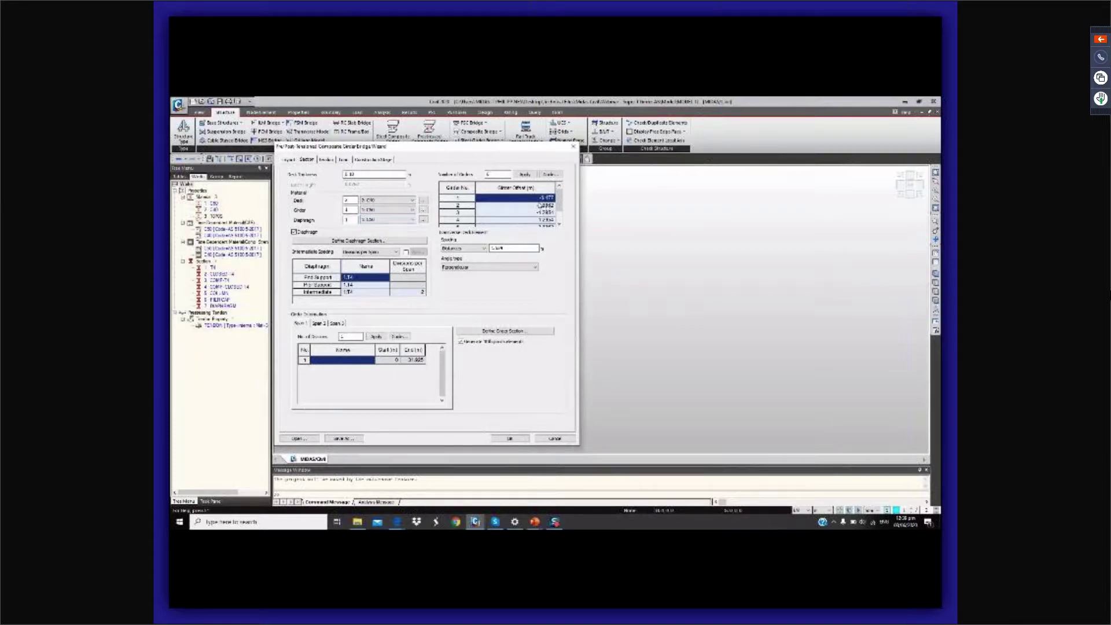
Display the transverse girder position guide and set the offsets of girders 1 to 3 to -7.4, -4.44 and -1.48 m.
{"action": "left_click", "coordinate": [551, 175]}
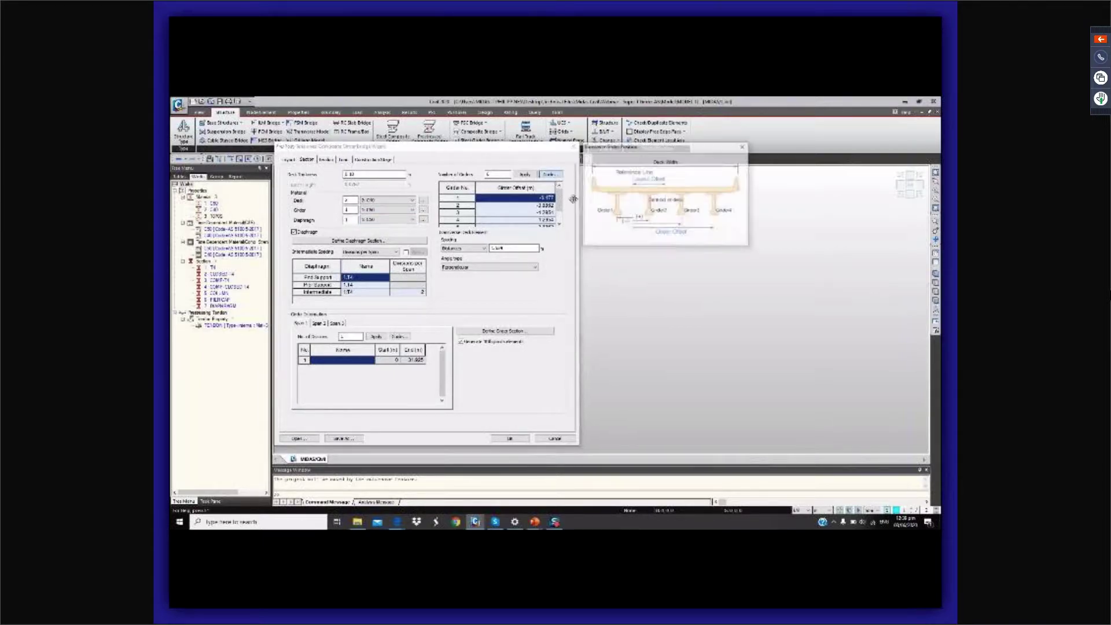
{"action": "left_click_drag", "start_coordinate": [681, 151], "coordinate": [708, 152]}
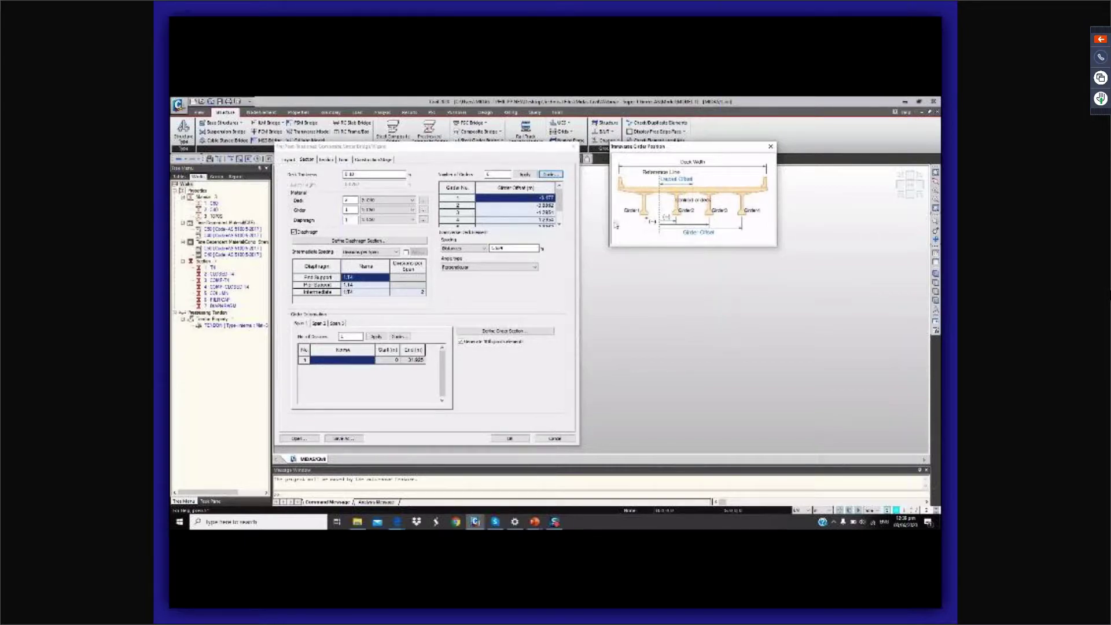
{"action": "left_click", "coordinate": [537, 198]}
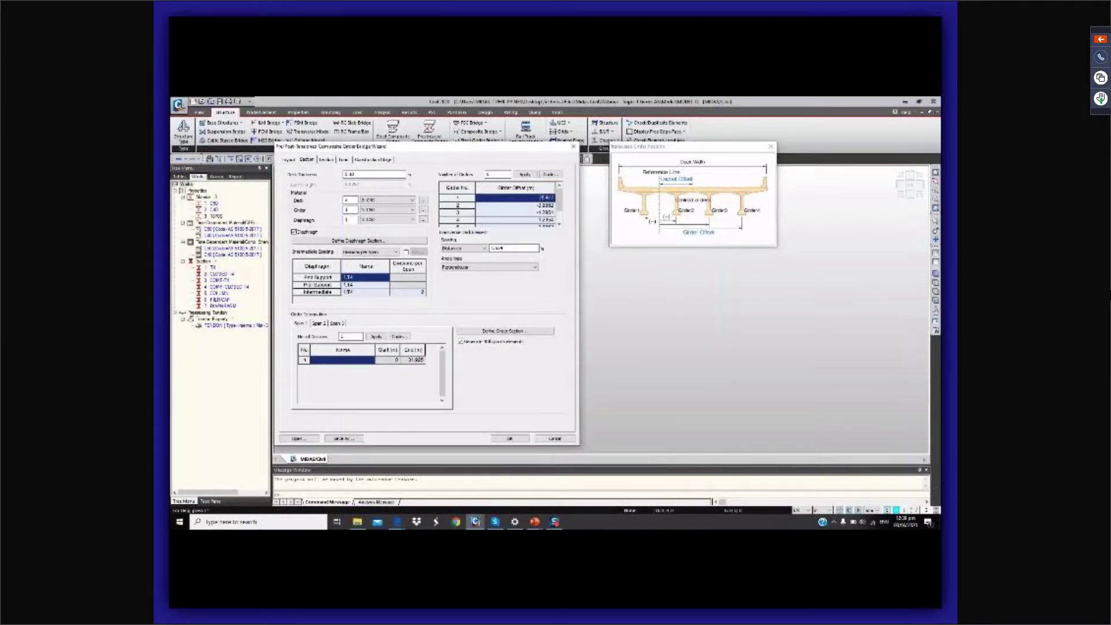
{"action": "key", "text": "Delete"}
{"action": "type", "text": "-7.4"}
{"action": "key", "text": "Return"}
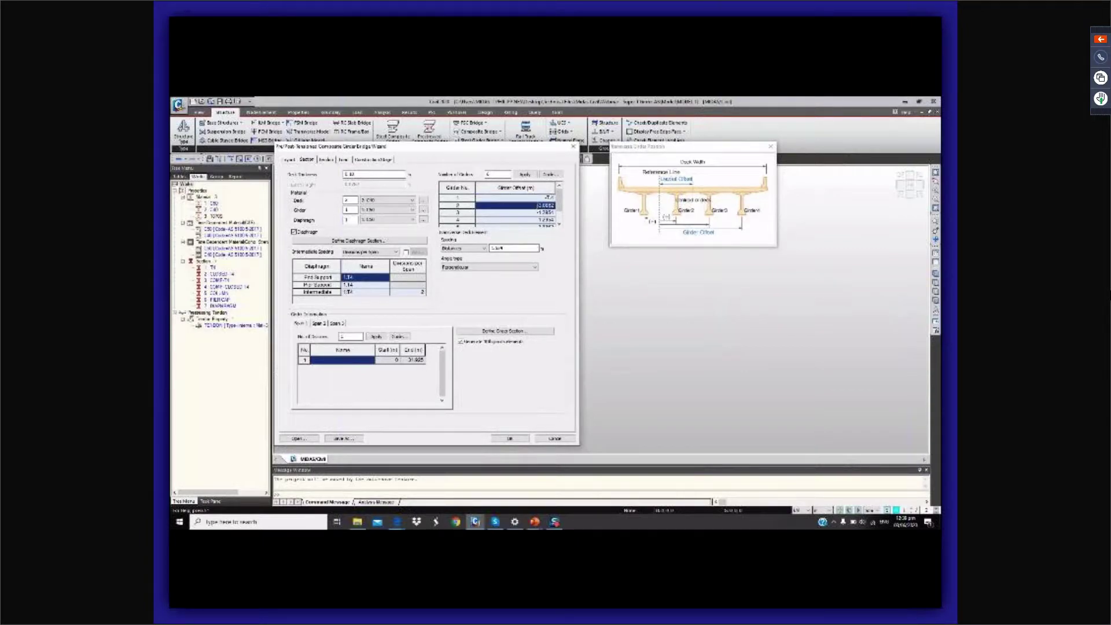
{"action": "type", "text": "-4.44"}
{"action": "key", "text": "Return"}
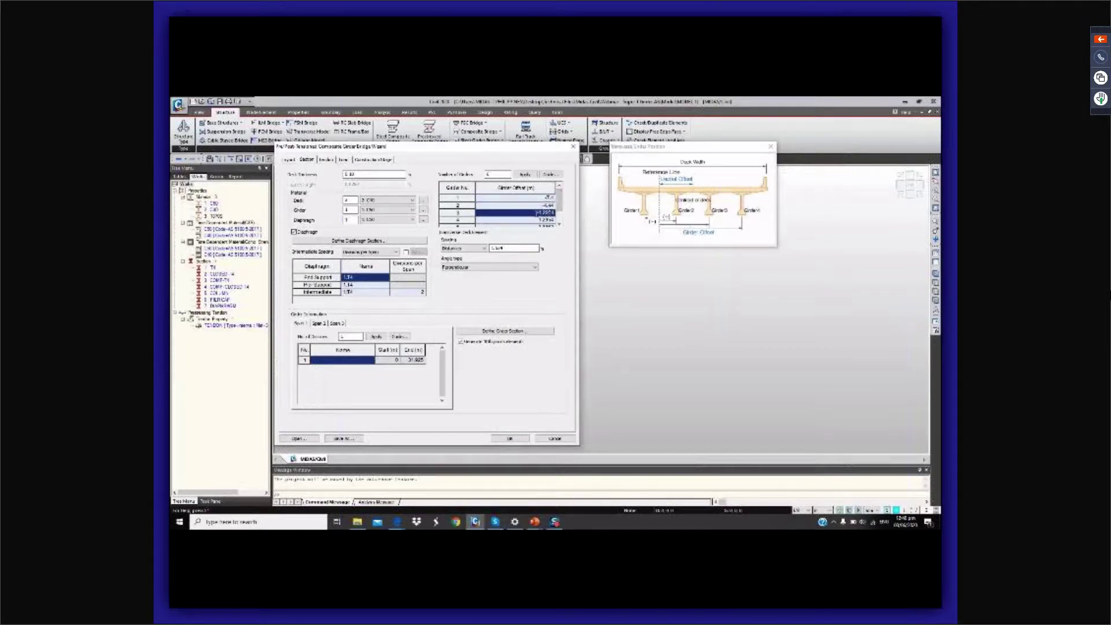
{"action": "type", "text": "-1.48"}
{"action": "key", "text": "Return"}
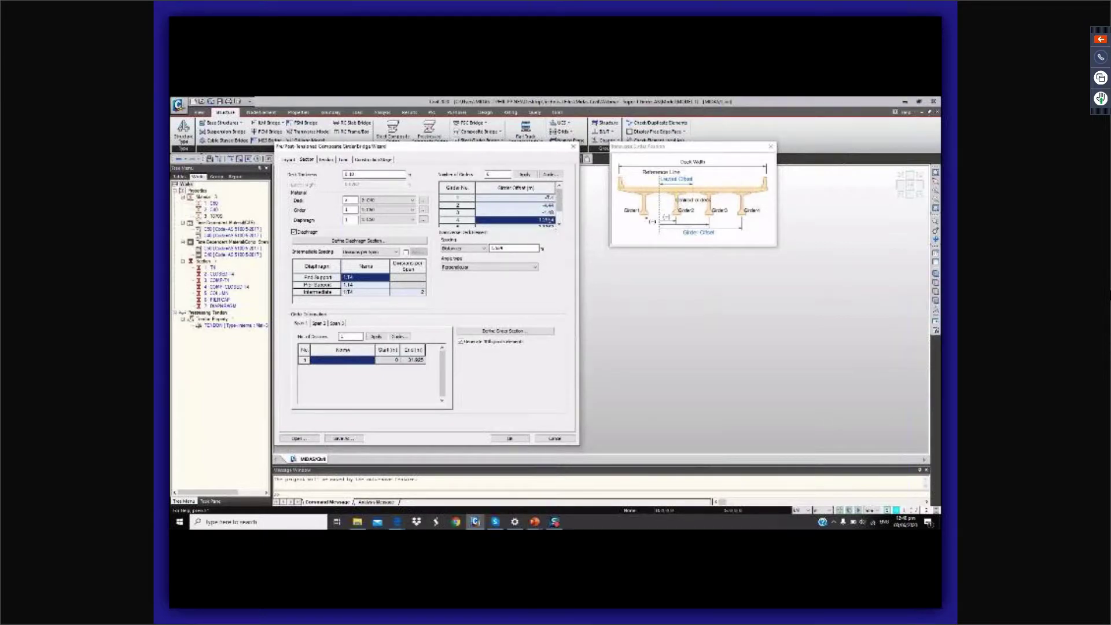
Set the offsets of girders 4 to 6 to 1.48, 4.44 and 7.4 m.
{"action": "type", "text": "1.48"}
{"action": "key", "text": "Return"}
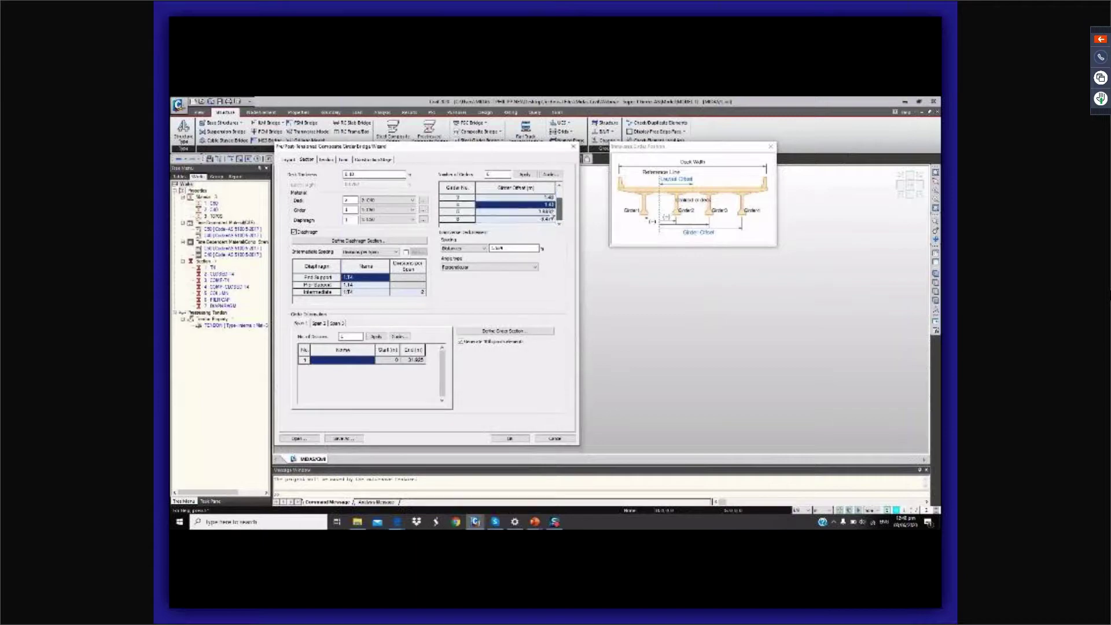
{"action": "double_click", "coordinate": [546, 212]}
{"action": "type", "text": "1.4"}
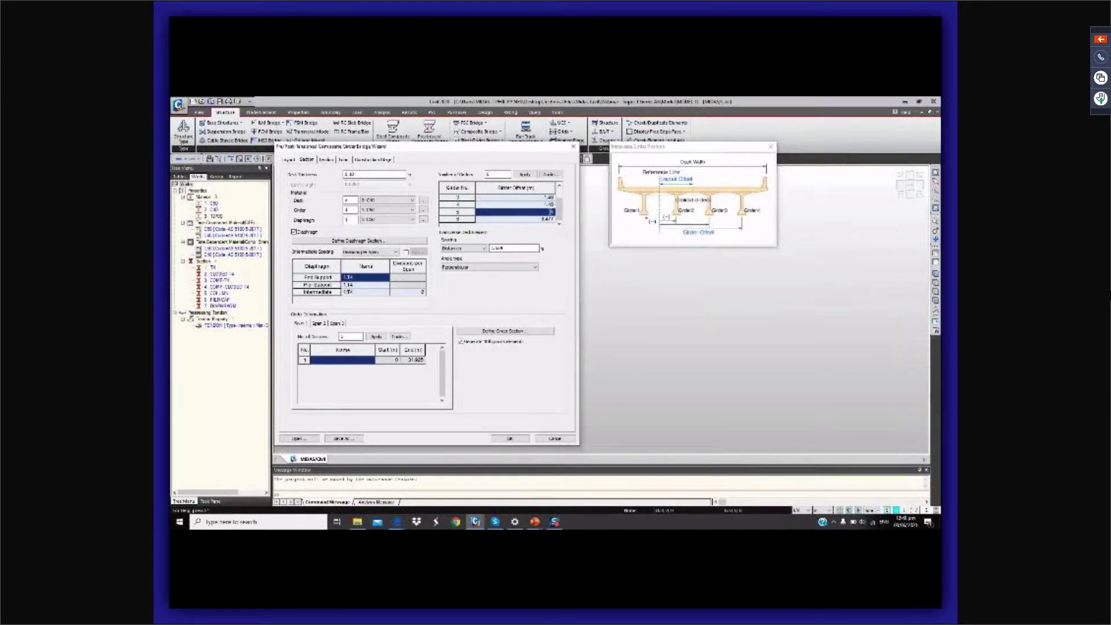
{"action": "key", "text": "Return"}
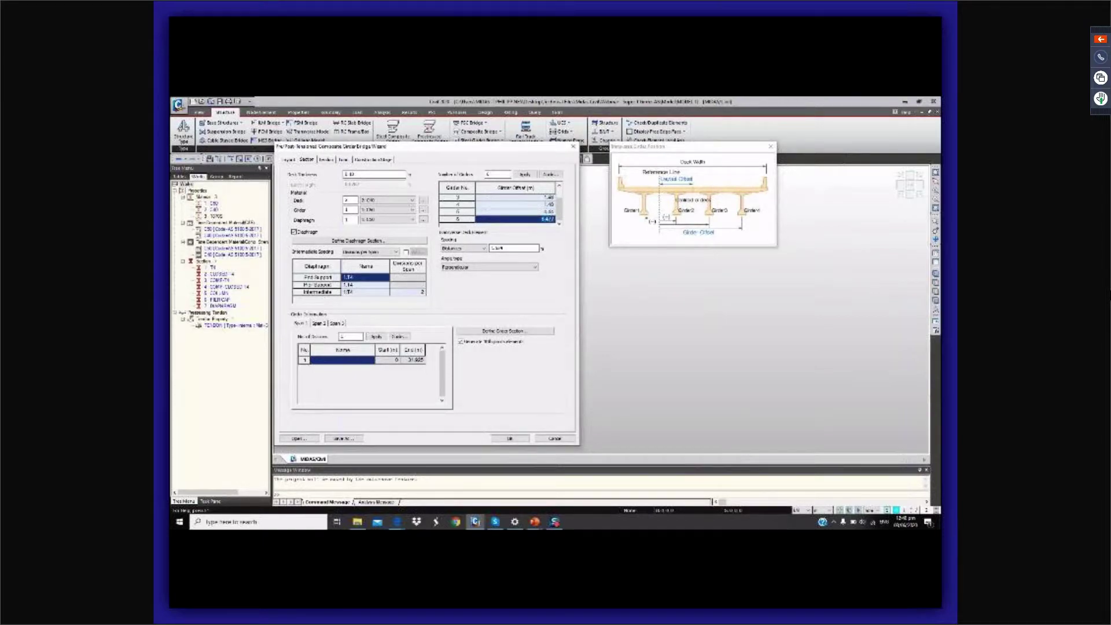
{"action": "type", "text": "1.4"}
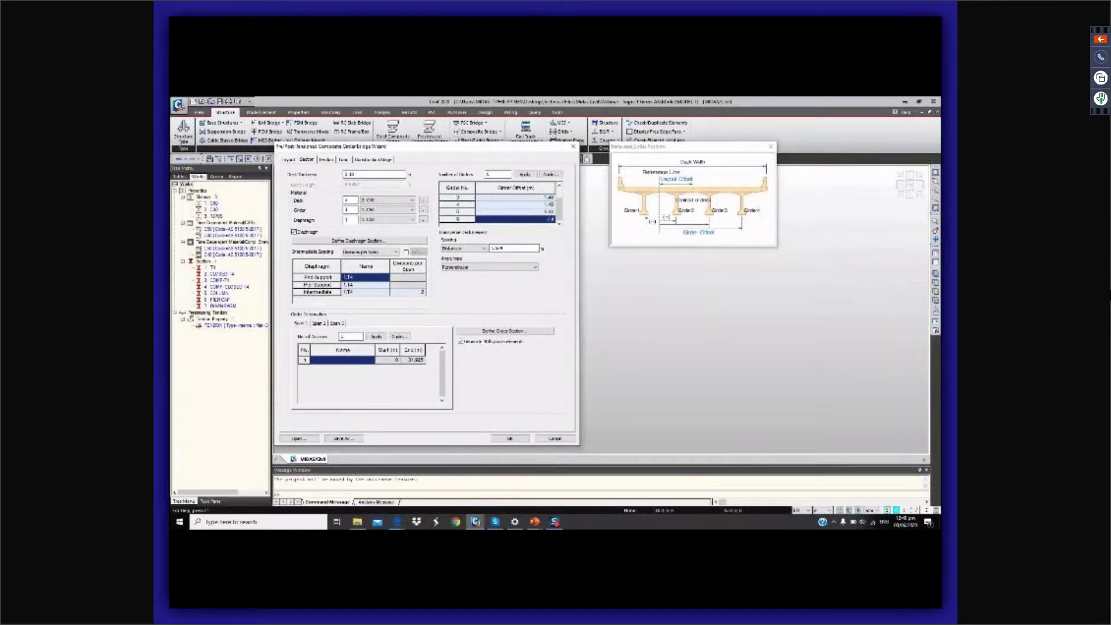
Use the advanced diaphragm options to model only one support type plus intermediate diaphragms, and set the transverse deck element distance to 1 m.
{"action": "left_click", "coordinate": [379, 242]}
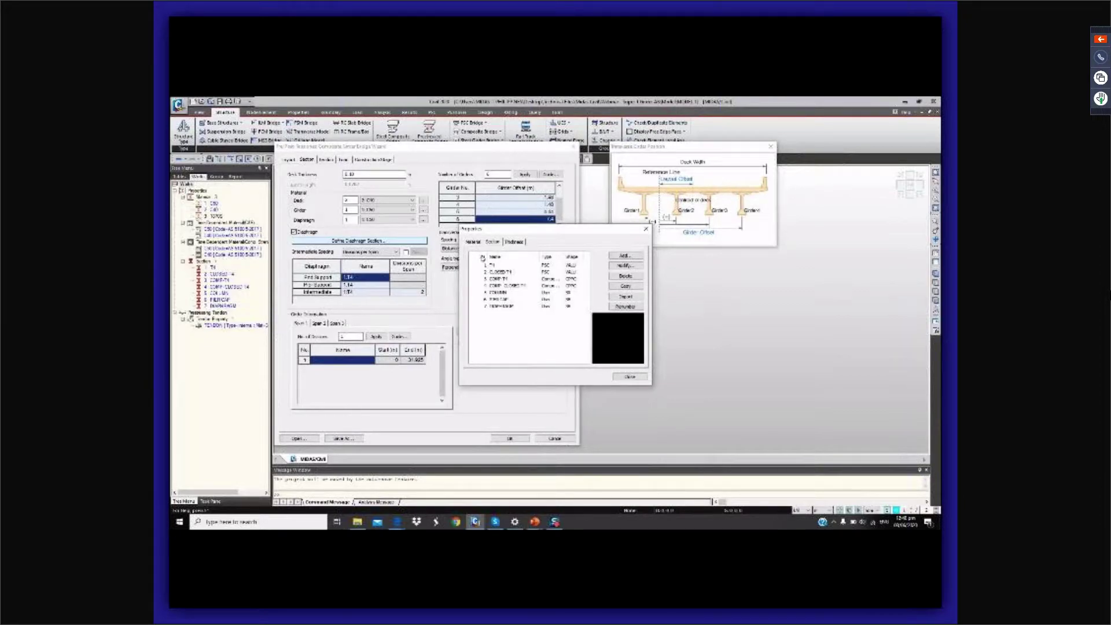
{"action": "left_click", "coordinate": [646, 228]}
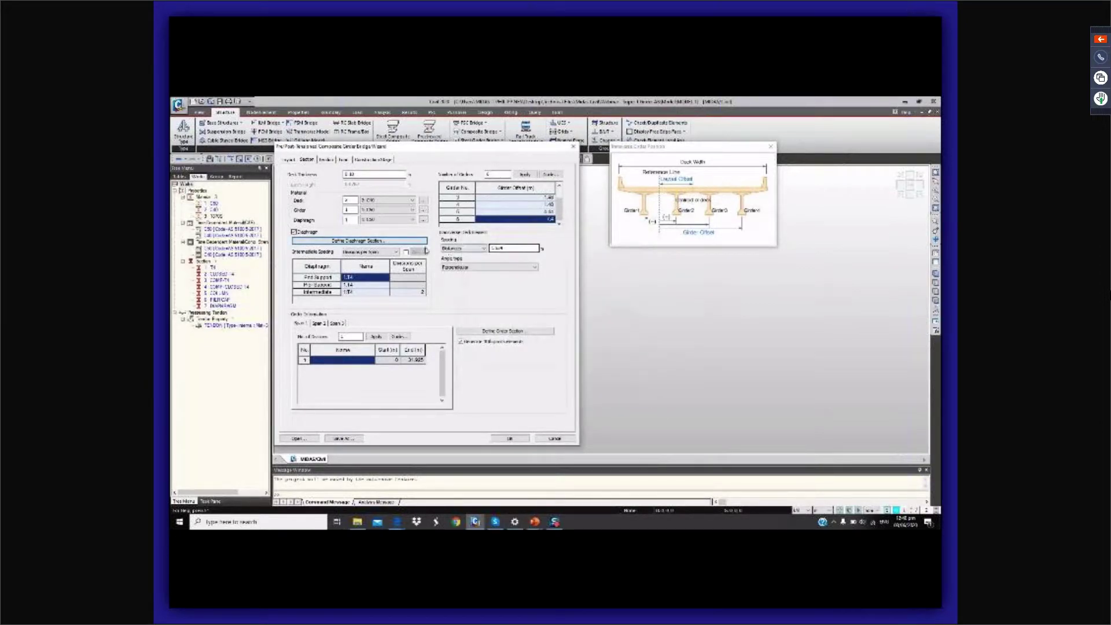
{"action": "left_click", "coordinate": [416, 253]}
{"action": "left_click_drag", "start_coordinate": [418, 254], "coordinate": [554, 218]}
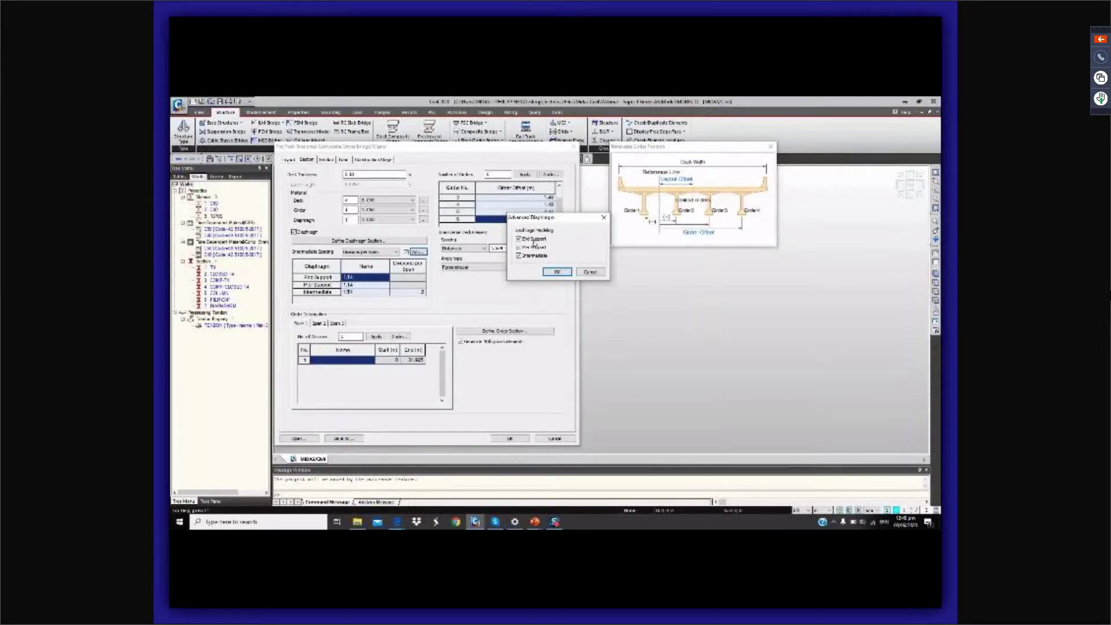
{"action": "left_click", "coordinate": [556, 271]}
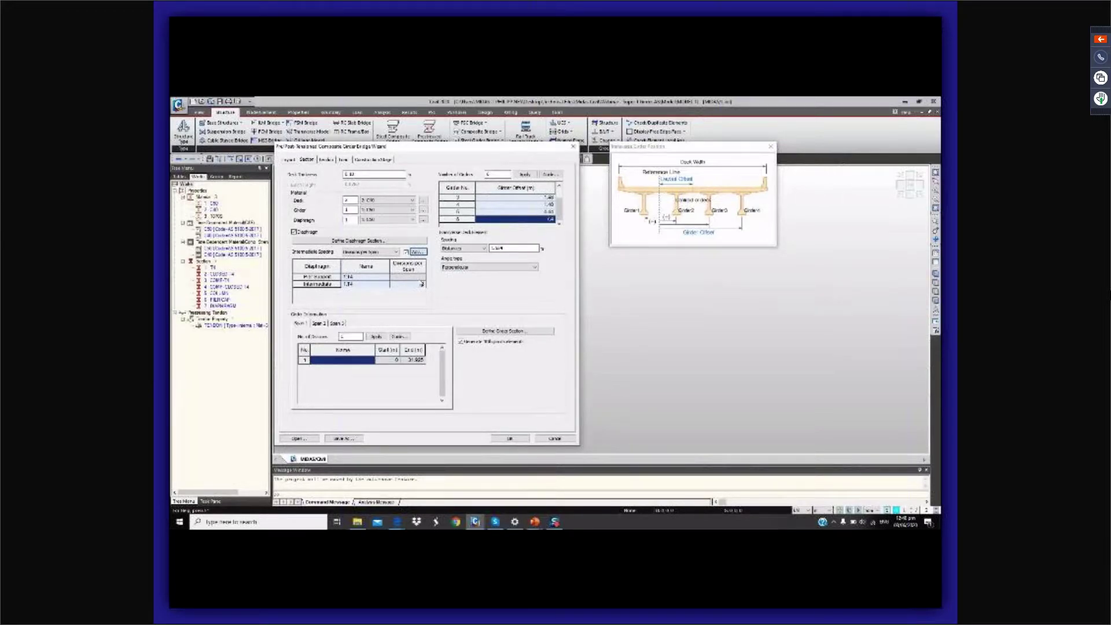
{"action": "double_click", "coordinate": [494, 248]}
{"action": "type", "text": "1"}
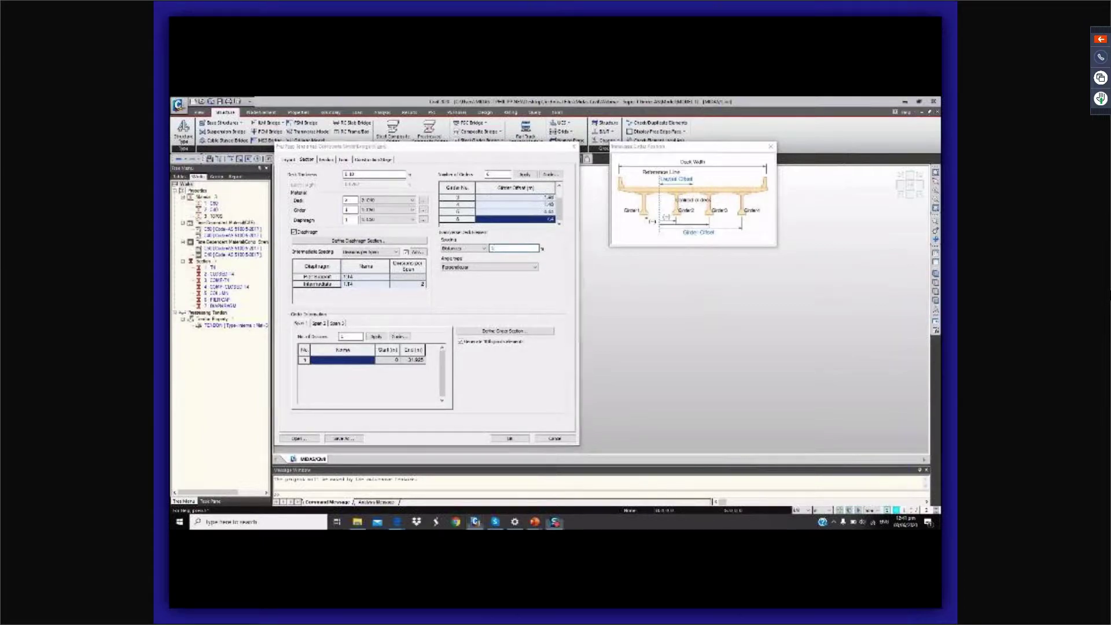
Divide span 1's girder into two sections and assign COMP-CLOSED T4 to the first, ending at 2 m.
{"action": "double_click", "coordinate": [352, 336]}
{"action": "type", "text": "2"}
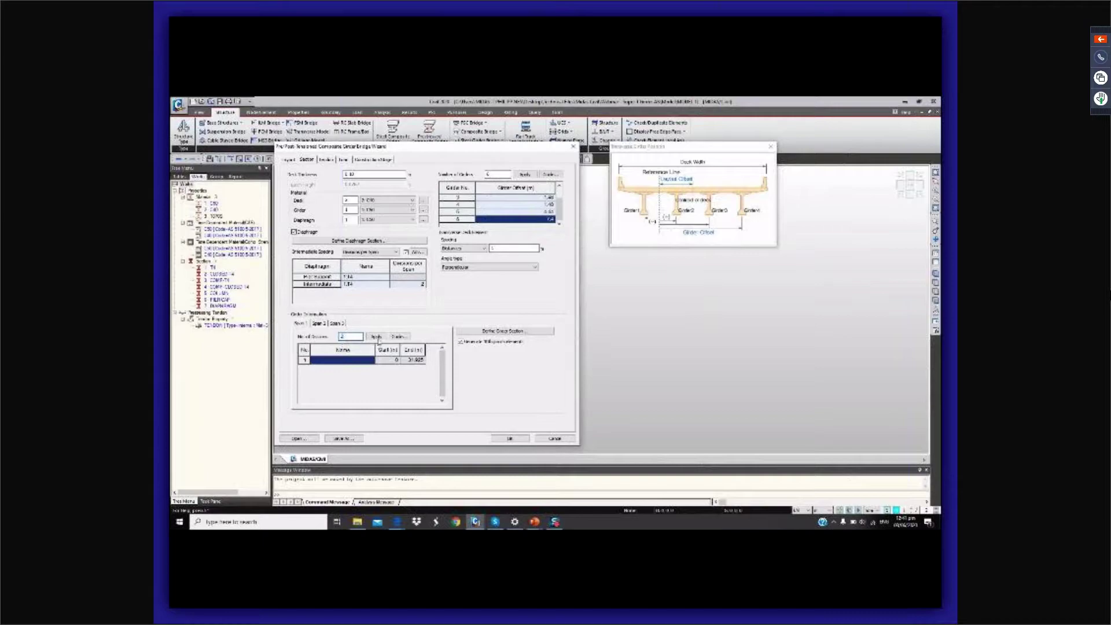
{"action": "left_click", "coordinate": [378, 338]}
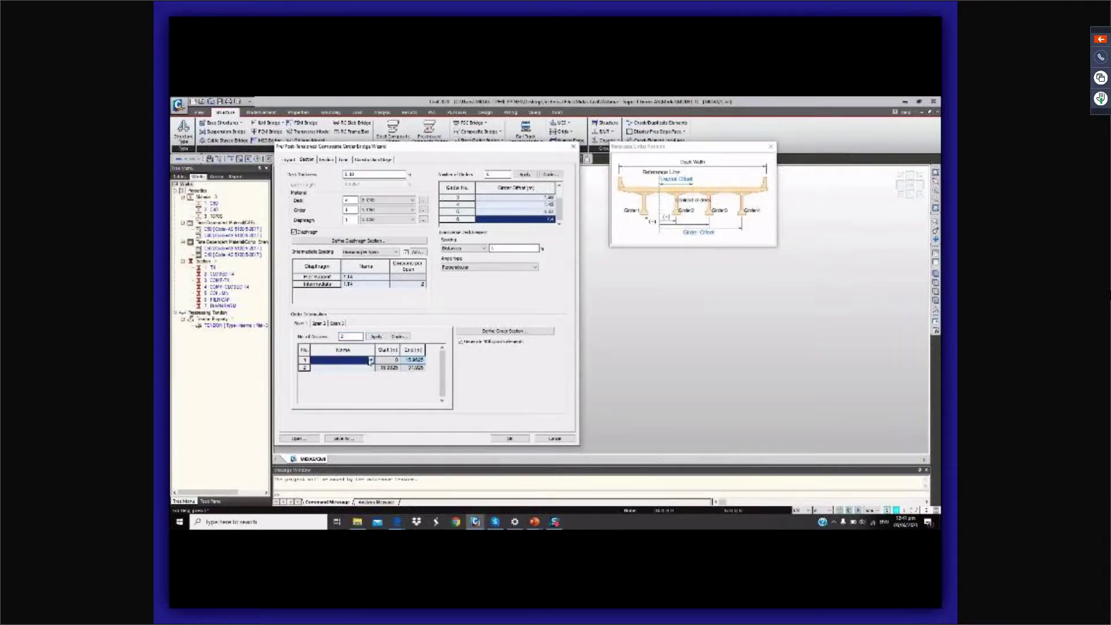
{"action": "left_click", "coordinate": [371, 360]}
{"action": "left_click", "coordinate": [356, 374]}
{"action": "left_click", "coordinate": [412, 362]}
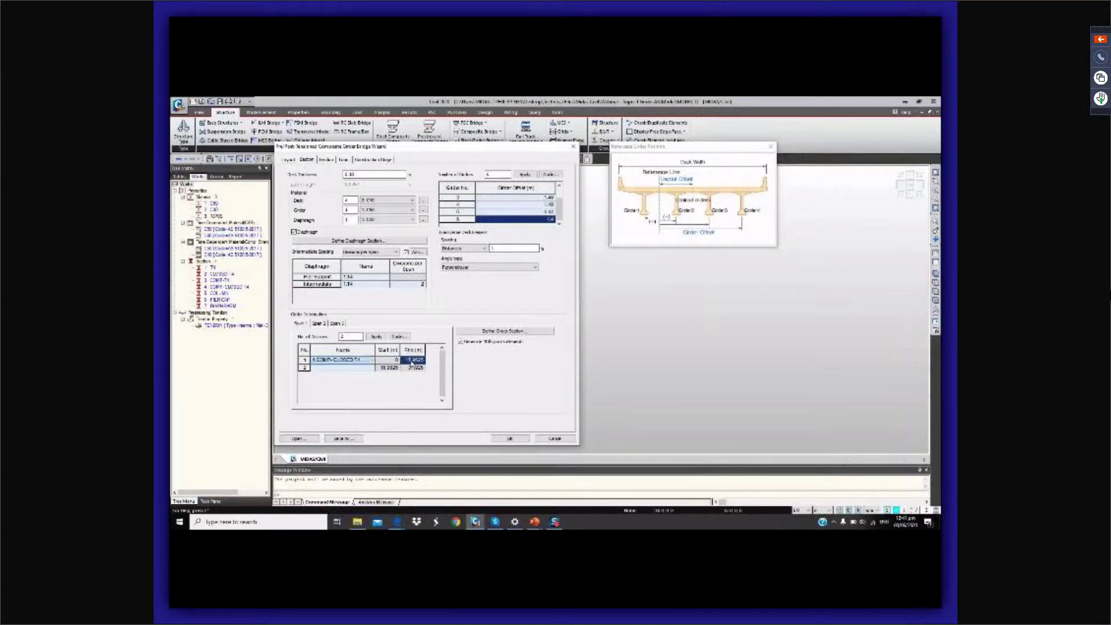
{"action": "left_click", "coordinate": [410, 362]}
{"action": "type", "text": "30"}
Assign COMP-T4 to the second girder section of span 1.
{"action": "left_click", "coordinate": [359, 370]}
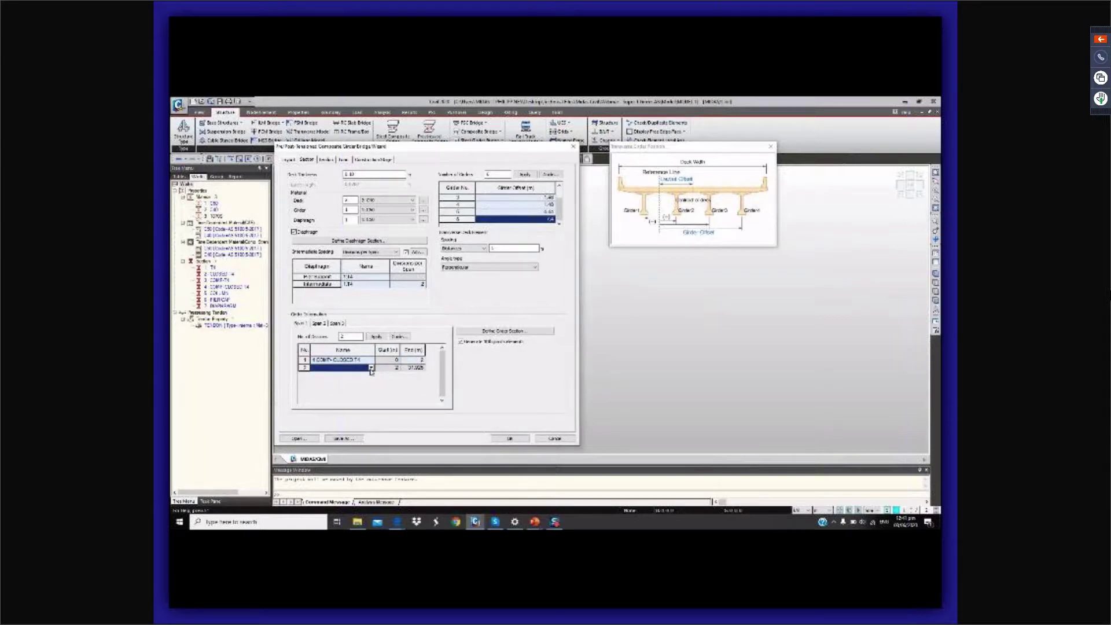
{"action": "left_click", "coordinate": [371, 368]}
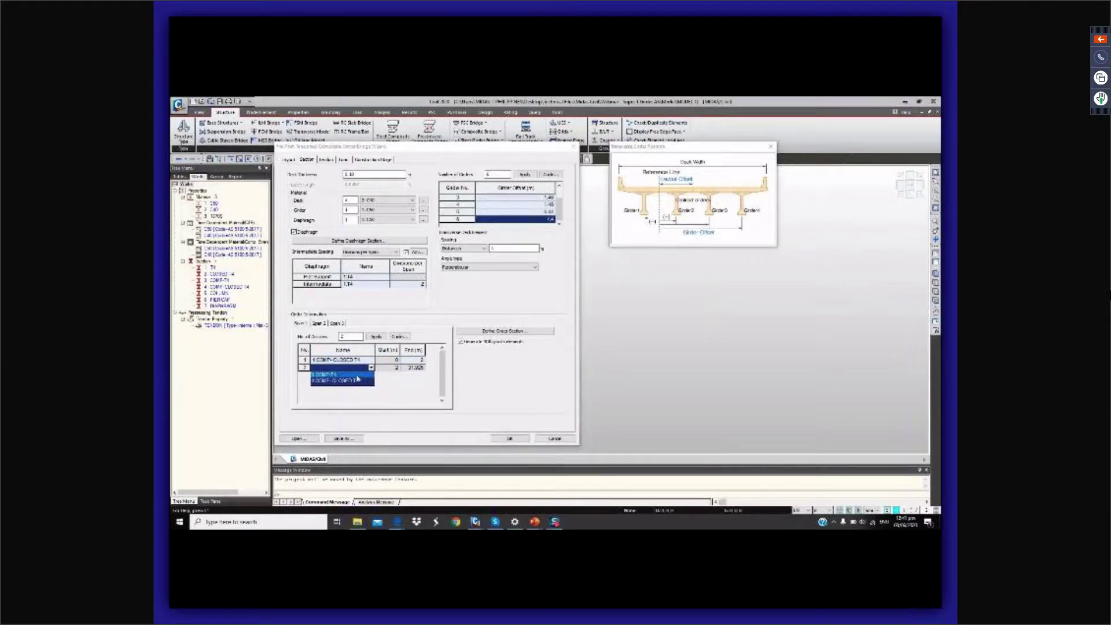
{"action": "left_click", "coordinate": [358, 378]}
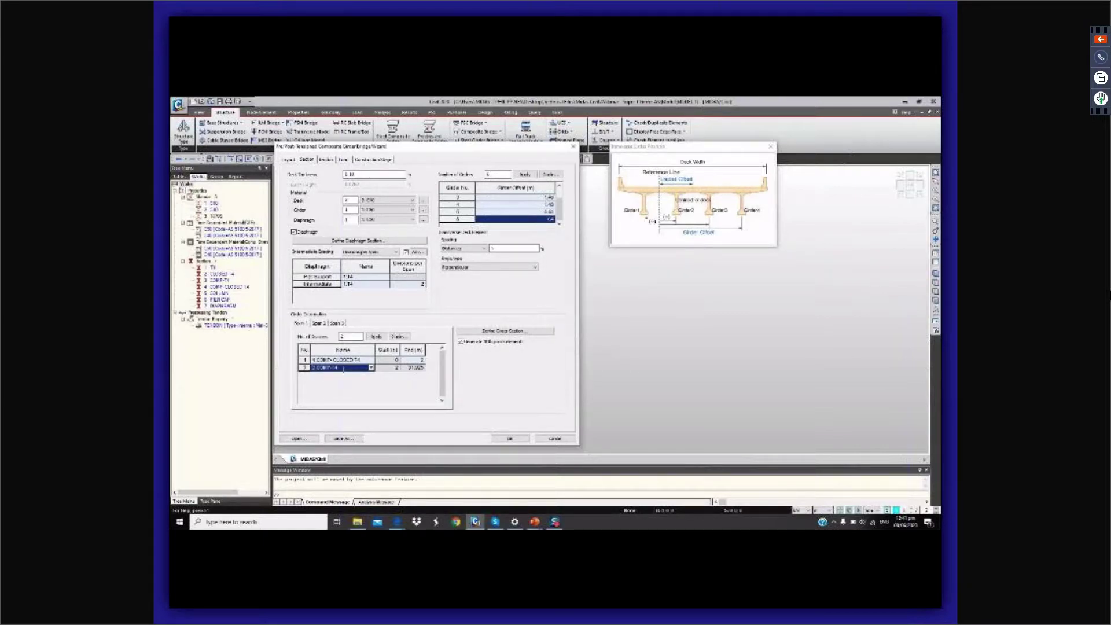
Assign COMP-T4 to the full girder length of span 2.
{"action": "left_click", "coordinate": [324, 323]}
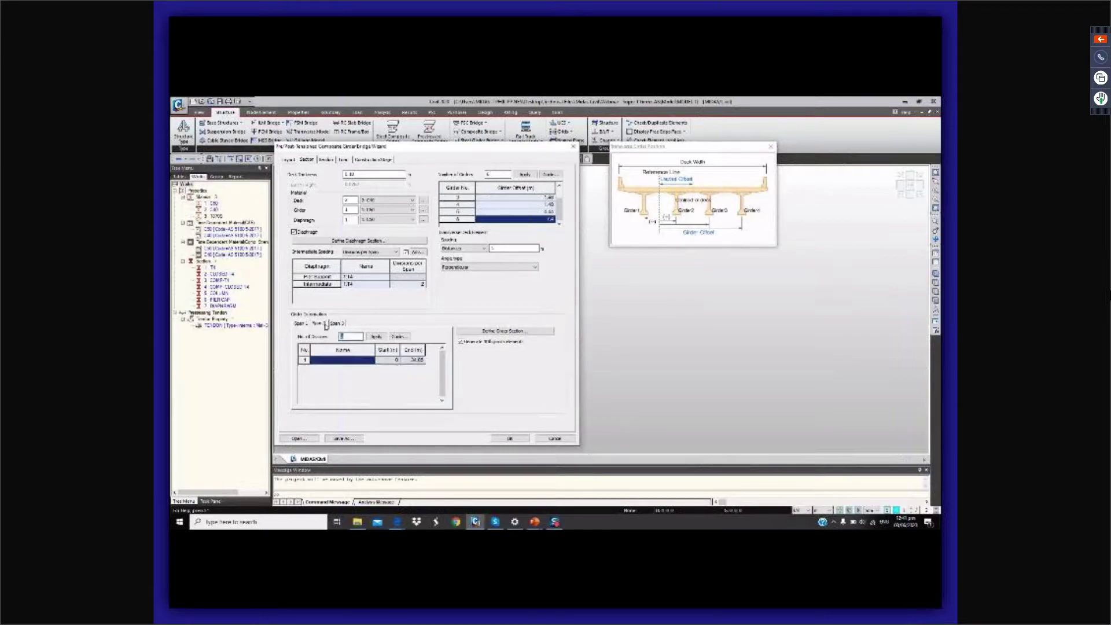
{"action": "left_click", "coordinate": [347, 359]}
{"action": "left_click", "coordinate": [371, 359]}
{"action": "left_click", "coordinate": [332, 368]}
Divide span 3's girder into two sections, with the first section ending at 29.925 m.
{"action": "left_click", "coordinate": [338, 324]}
{"action": "left_click", "coordinate": [376, 337]}
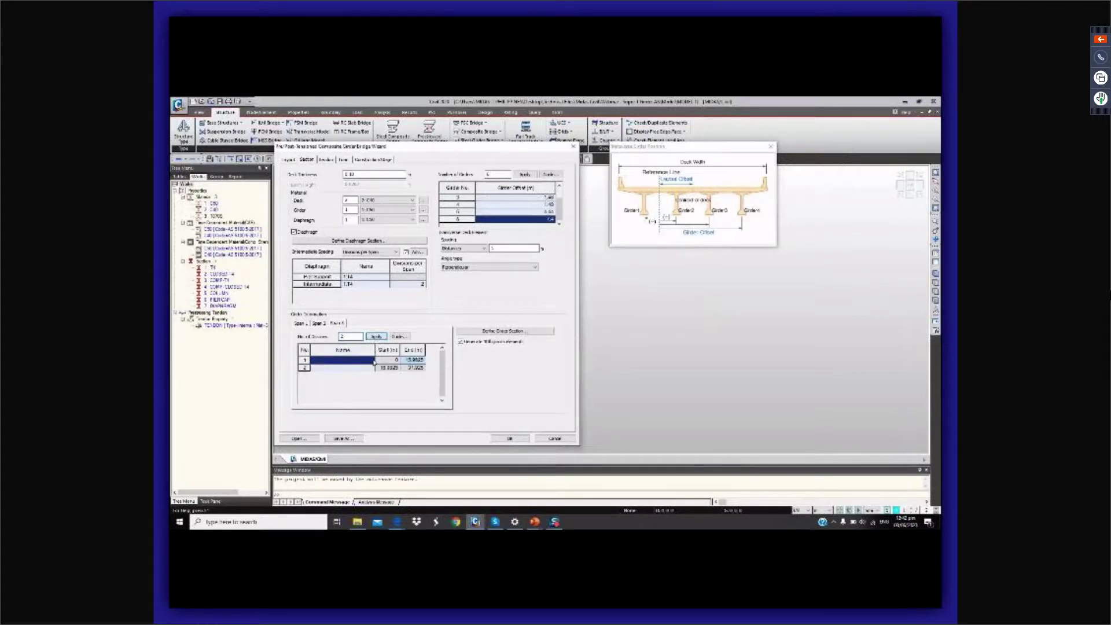
{"action": "left_click", "coordinate": [413, 361]}
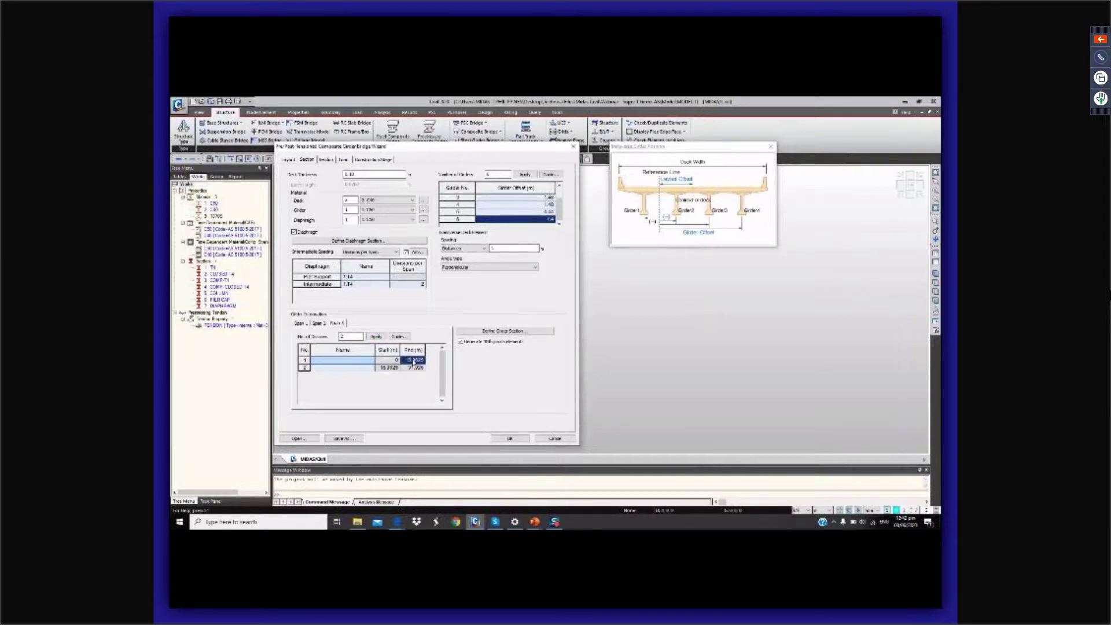
{"action": "left_click", "coordinate": [892, 329]}
{"action": "left_click", "coordinate": [409, 359]}
{"action": "type", "text": "29.925"}
Assign COMP-T4 to the first girder section of span 3 and COMP-CLOSED T4 to the second.
{"action": "left_click", "coordinate": [347, 360]}
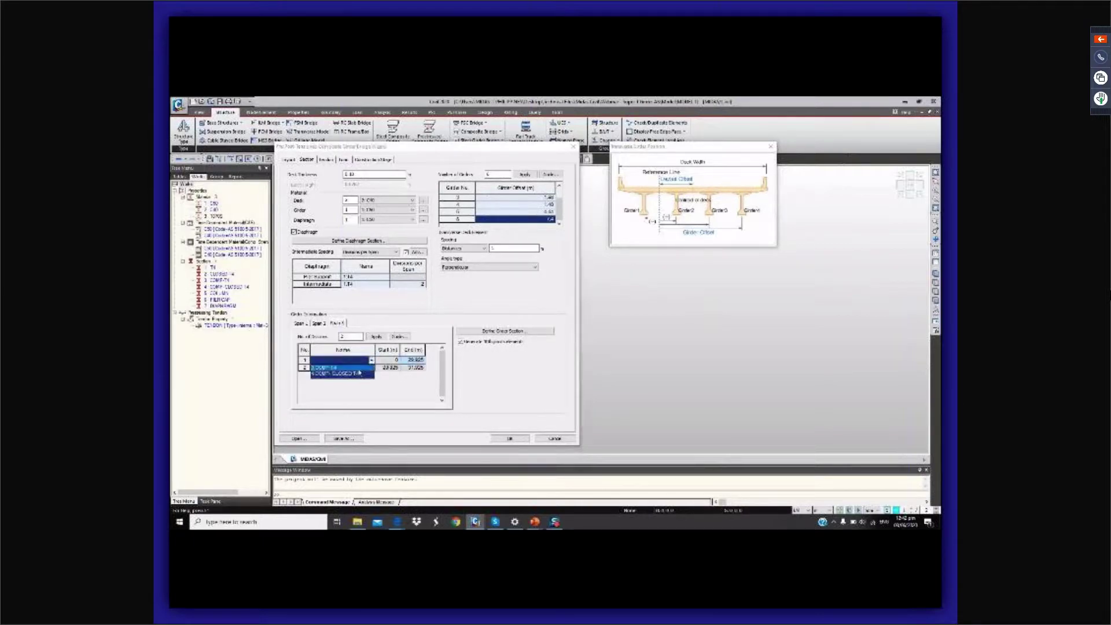
{"action": "left_click", "coordinate": [359, 372]}
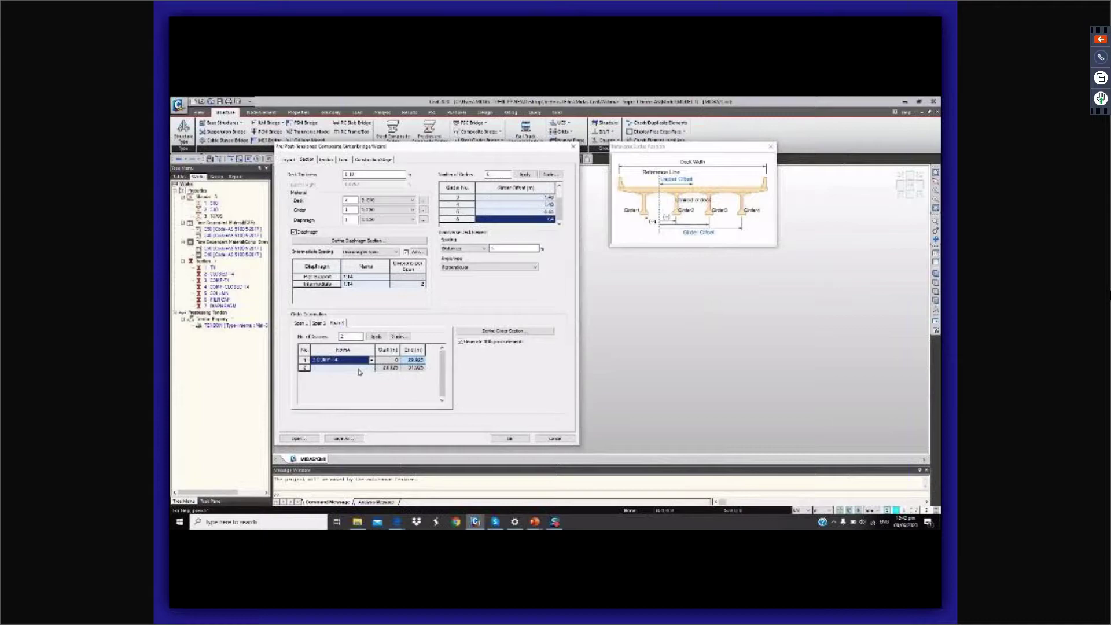
{"action": "left_click", "coordinate": [359, 369]}
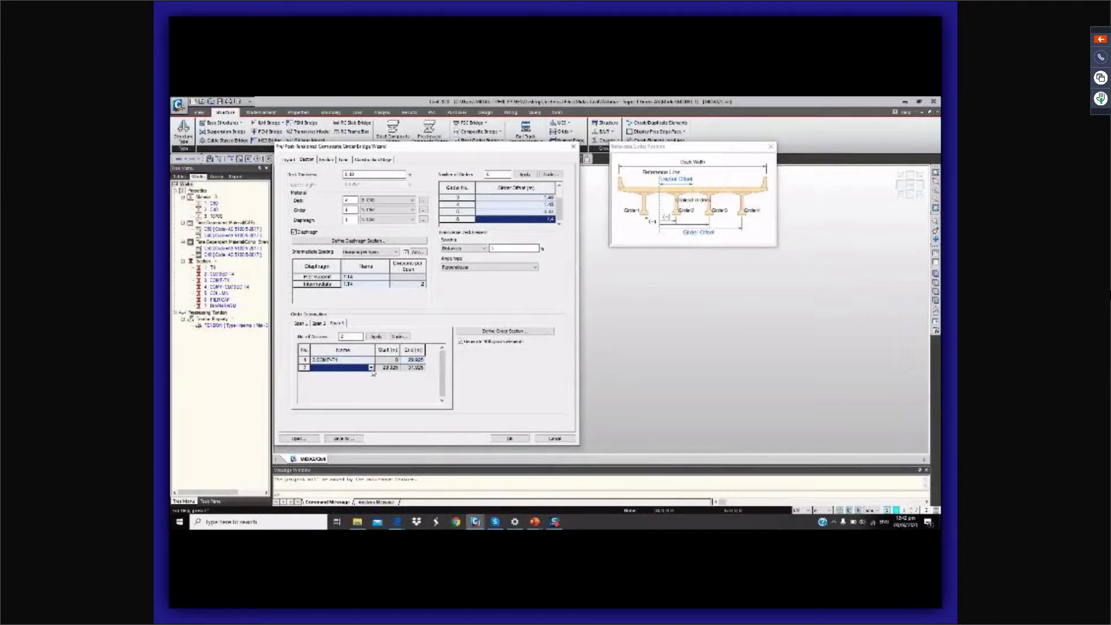
{"action": "left_click", "coordinate": [371, 368]}
{"action": "left_click", "coordinate": [356, 381]}
{"action": "left_click", "coordinate": [461, 342]}
{"action": "left_click", "coordinate": [496, 248]}
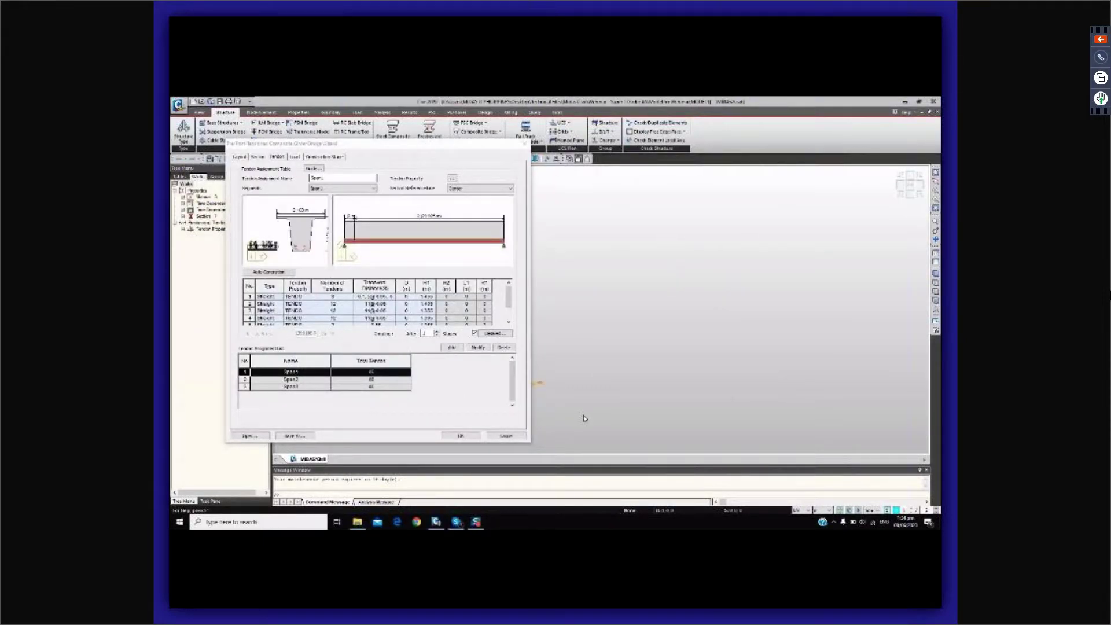
Examine the tendon profile guide diagrams for the two harped and the curved multi-span girder types, and close the guide.
{"action": "left_click", "coordinate": [318, 170]}
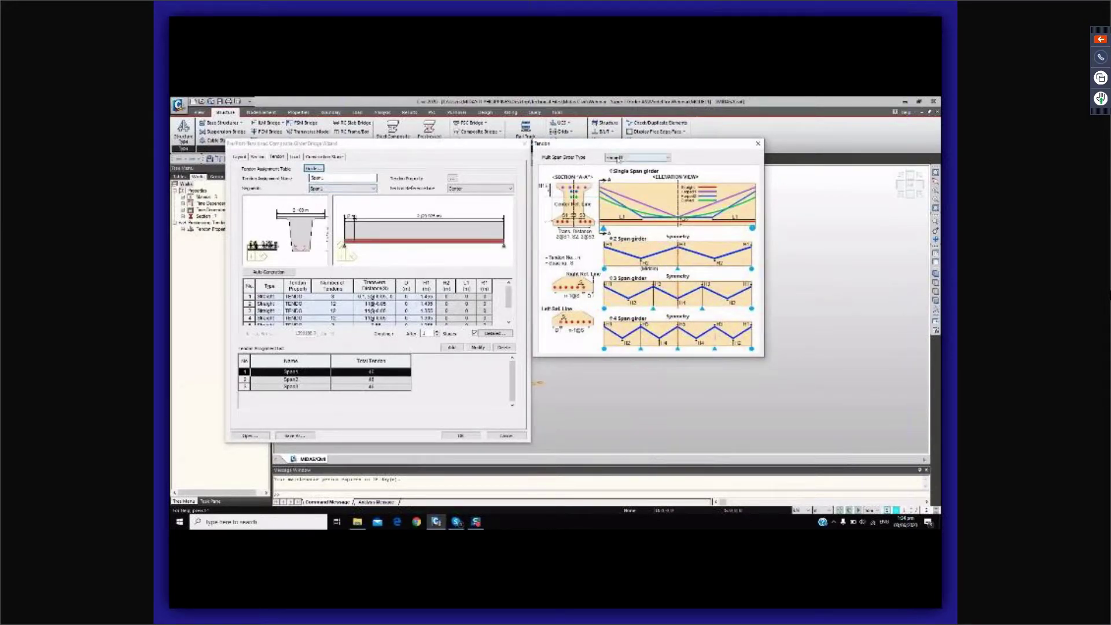
{"action": "left_click", "coordinate": [617, 159]}
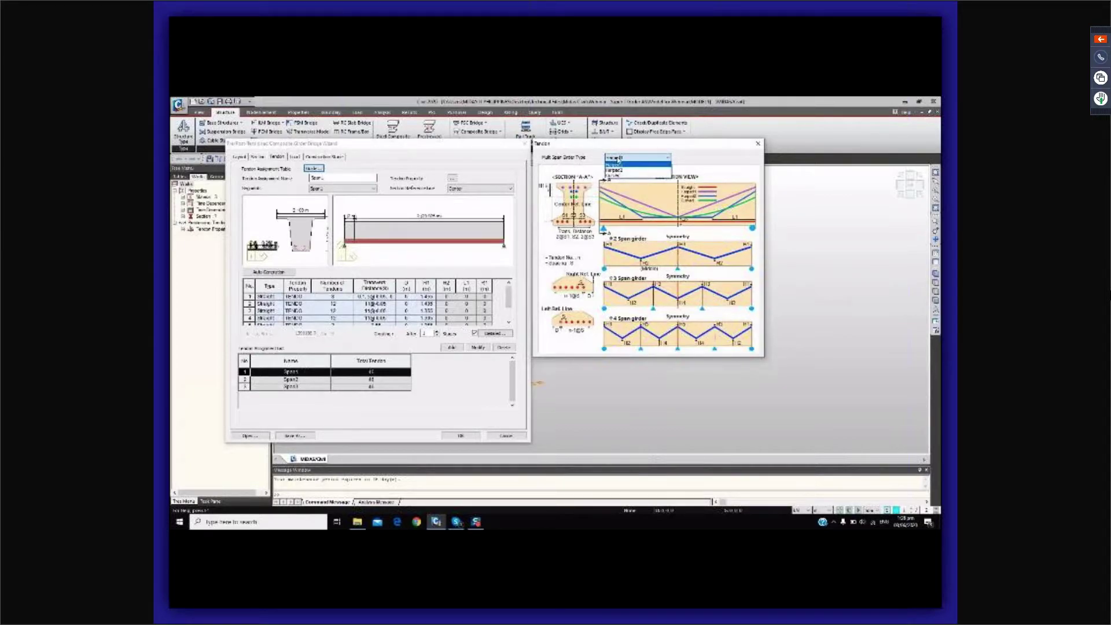
{"action": "left_click", "coordinate": [622, 165]}
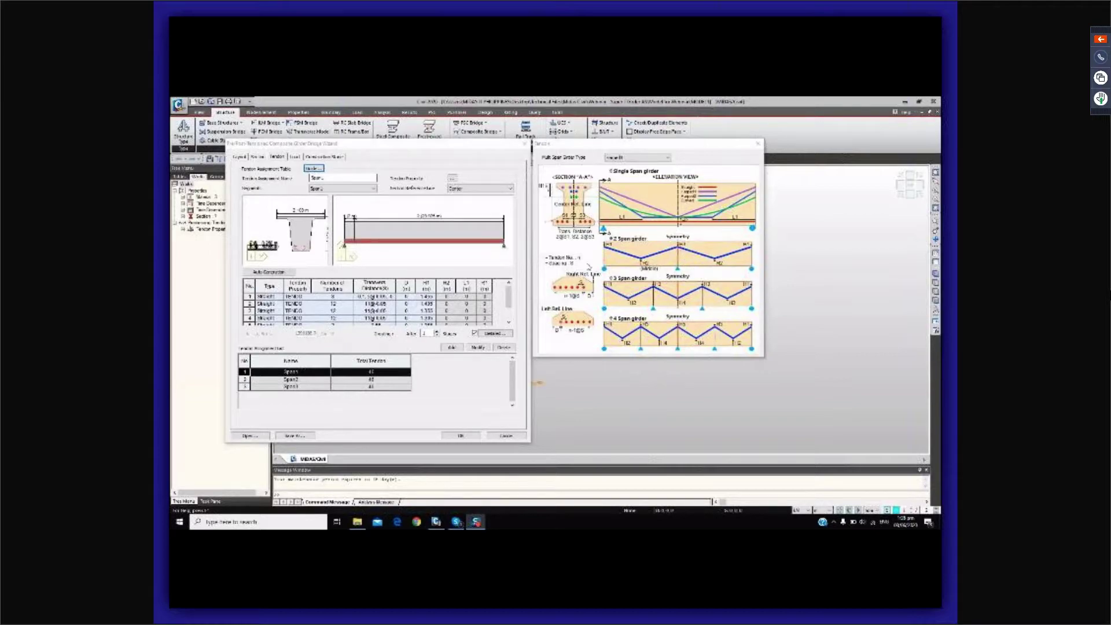
{"action": "left_click", "coordinate": [618, 158]}
{"action": "left_click", "coordinate": [621, 171]}
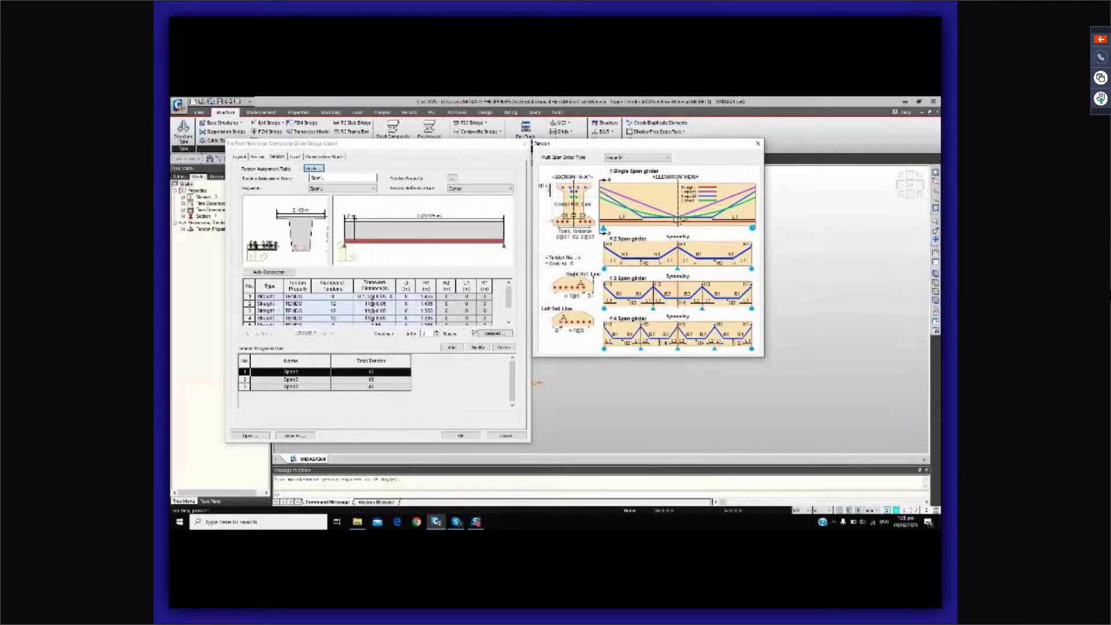
{"action": "left_click", "coordinate": [636, 157]}
{"action": "left_click", "coordinate": [665, 181]}
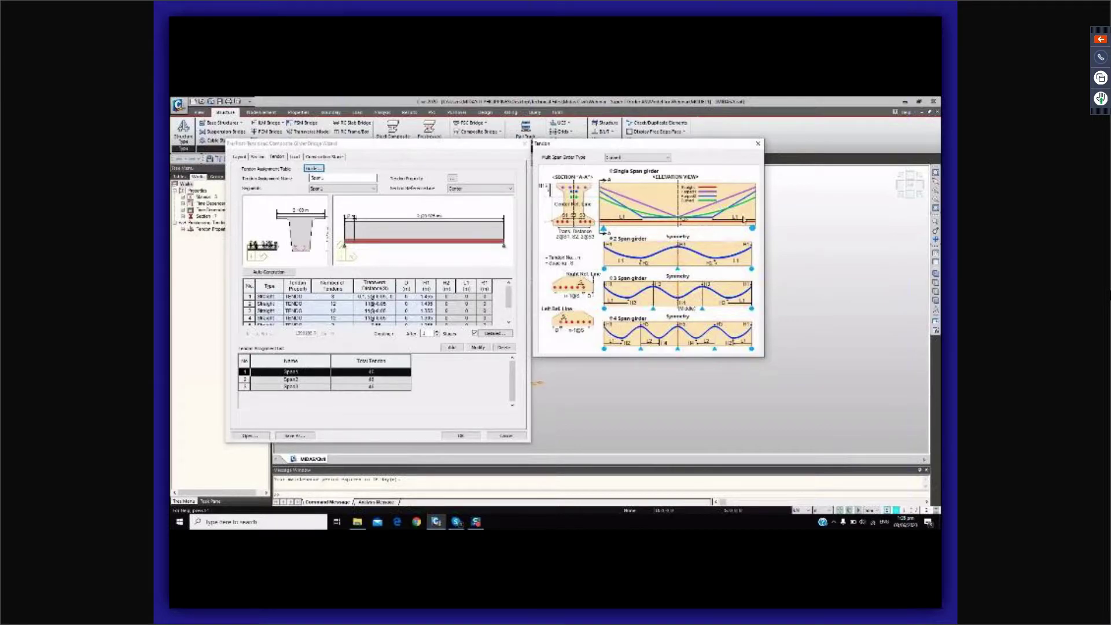
{"action": "left_click", "coordinate": [759, 144]}
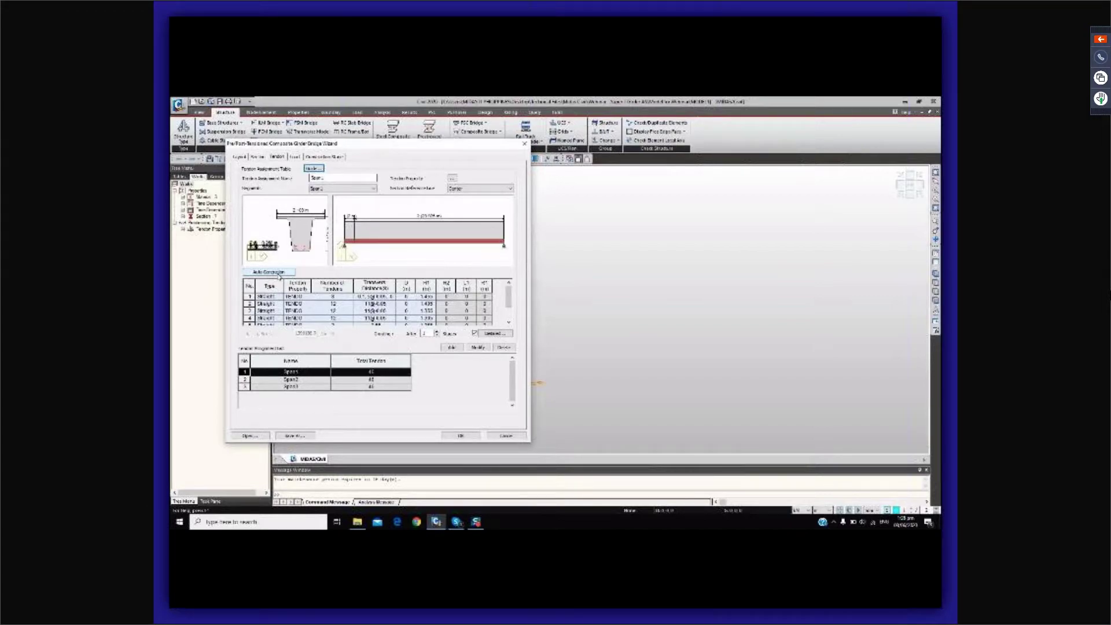
Try auto-generating span 1's tendons from the Australian Super-T database for section T4, using the TENDON property.
{"action": "left_click", "coordinate": [278, 271]}
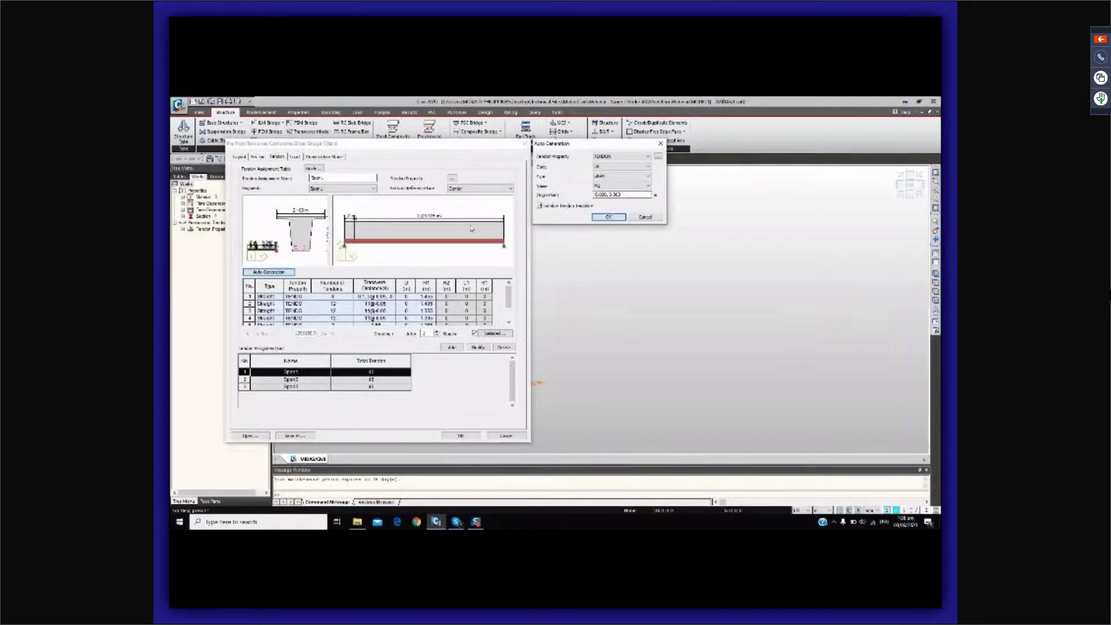
{"action": "left_click", "coordinate": [620, 157]}
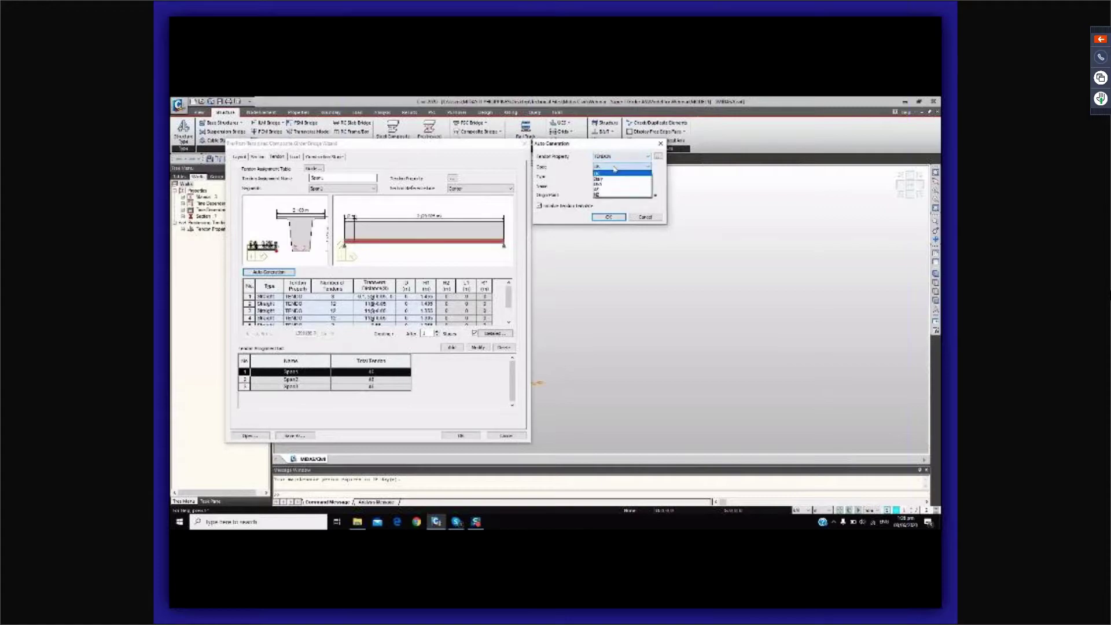
{"action": "left_click", "coordinate": [616, 179]}
{"action": "left_click", "coordinate": [615, 186]}
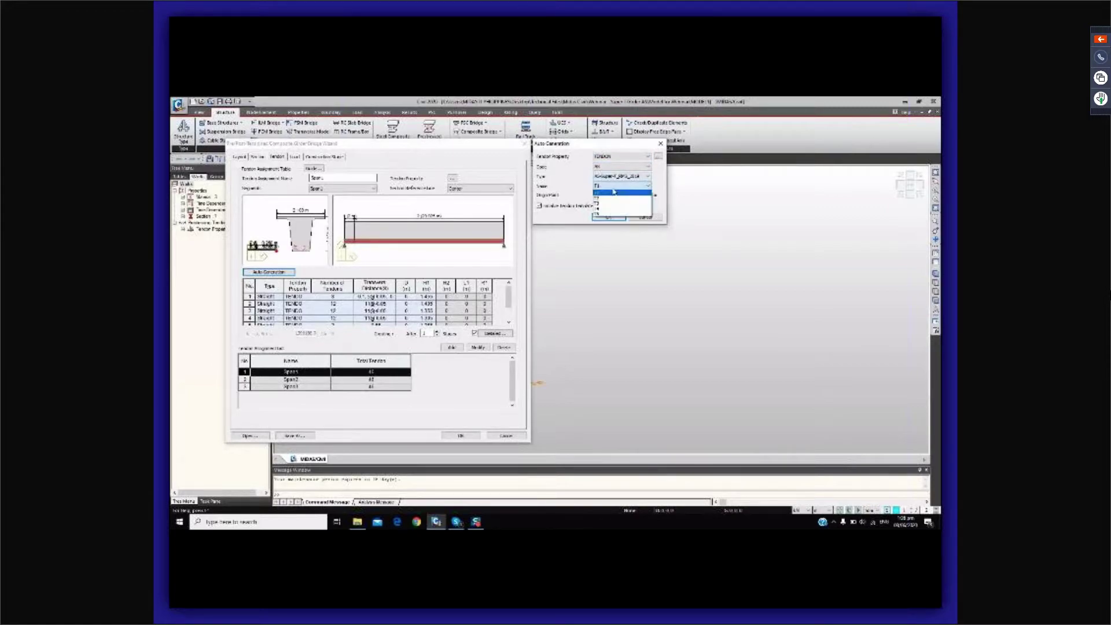
{"action": "left_click", "coordinate": [610, 208]}
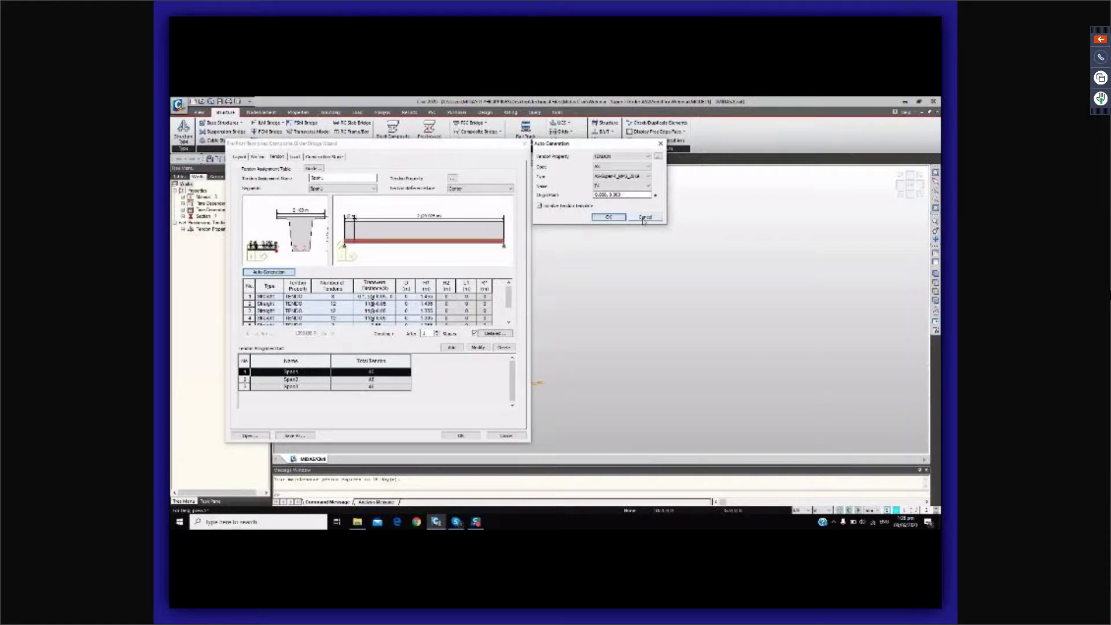
{"action": "left_click", "coordinate": [609, 217]}
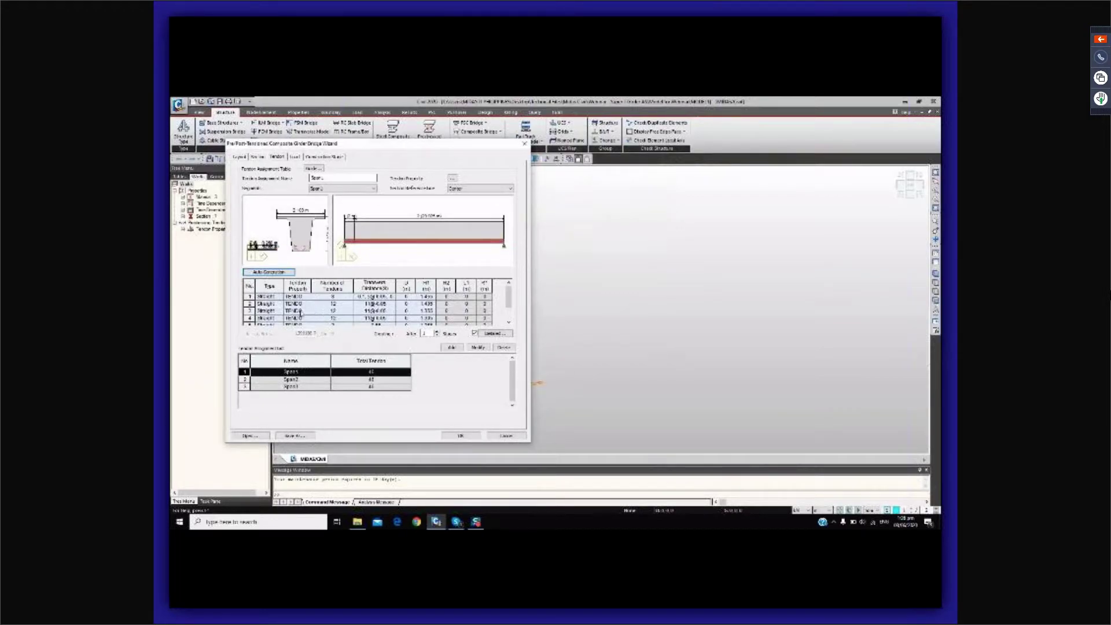
Examine span 1's tendon assignment rows, and inspect the strand layout in the detailed tendon settings.
{"action": "left_click", "coordinate": [264, 296]}
{"action": "left_click_drag", "start_coordinate": [264, 298], "coordinate": [266, 318]}
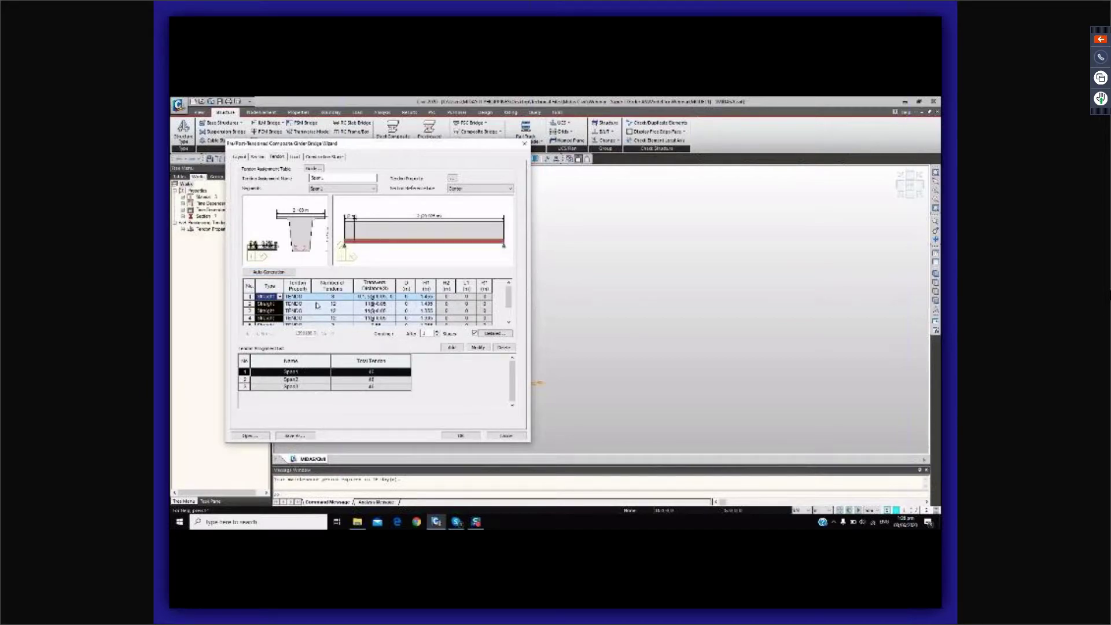
{"action": "scroll", "coordinate": [501, 320], "scroll_direction": "down", "scroll_amount": 1}
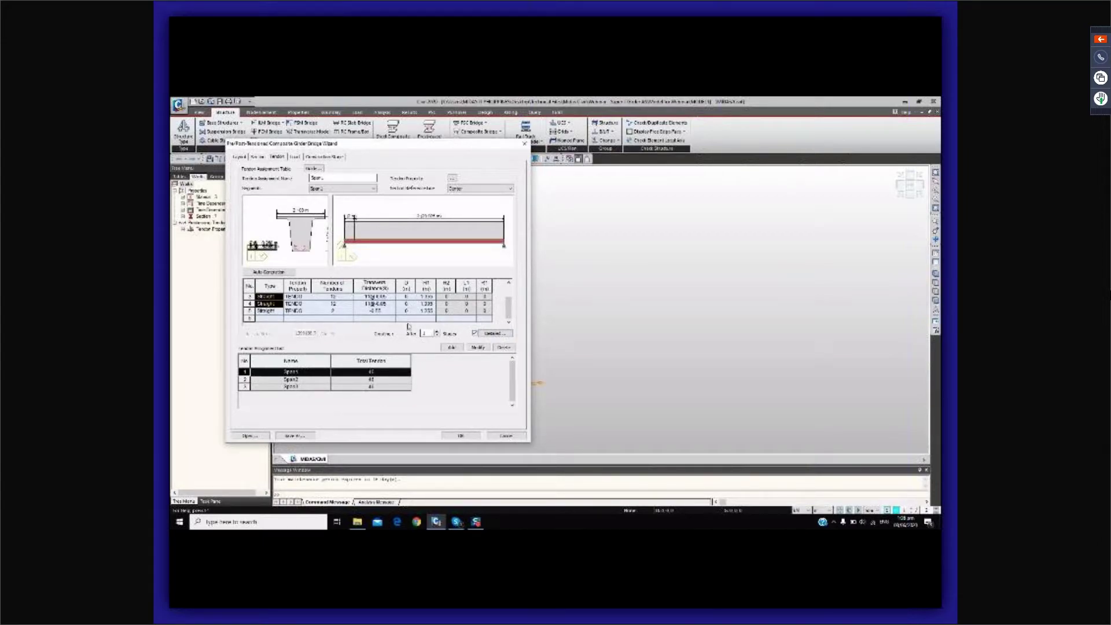
{"action": "left_click", "coordinate": [476, 330]}
{"action": "left_click", "coordinate": [490, 334]}
{"action": "left_click_drag", "start_coordinate": [430, 215], "coordinate": [744, 150]}
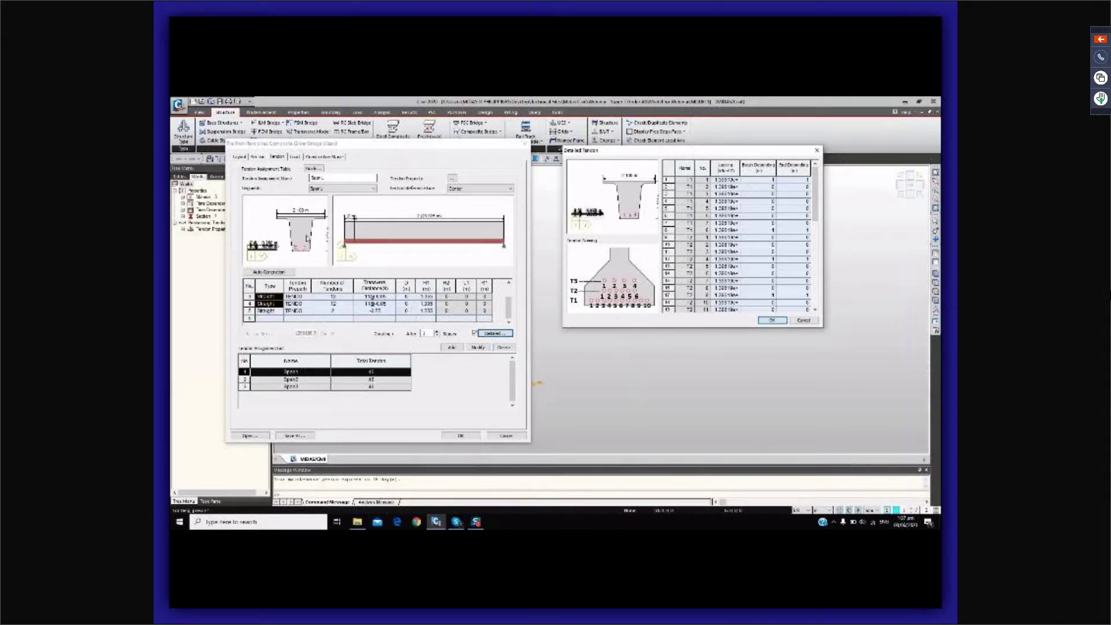
{"action": "scroll", "coordinate": [570, 158], "scroll_direction": "up", "scroll_amount": 3}
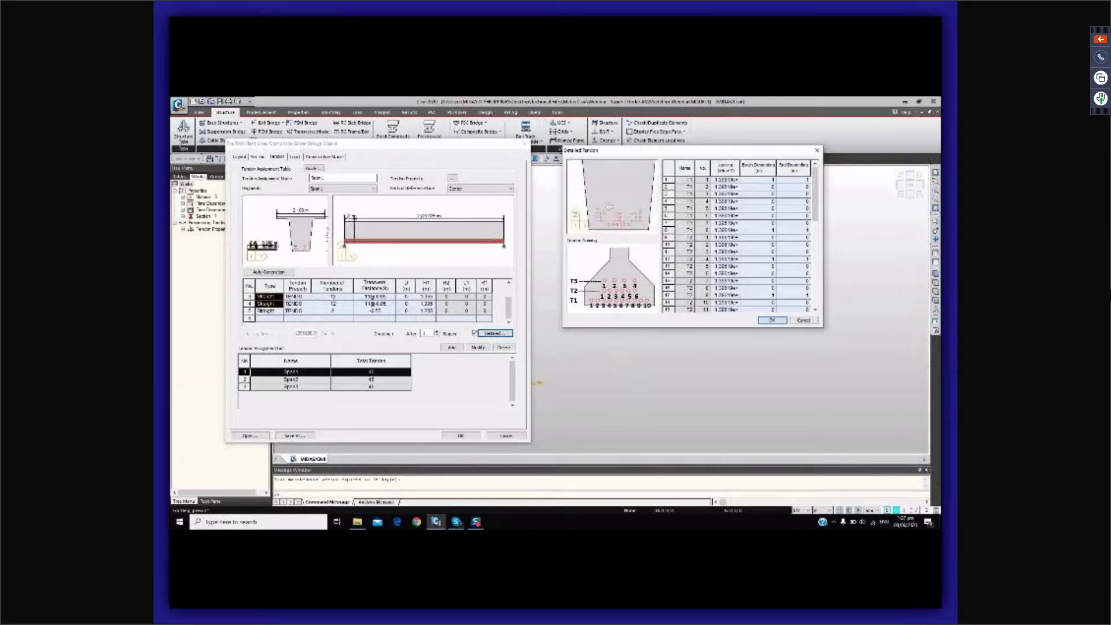
{"action": "middle_click_drag", "start_coordinate": [617, 220], "coordinate": [594, 201]}
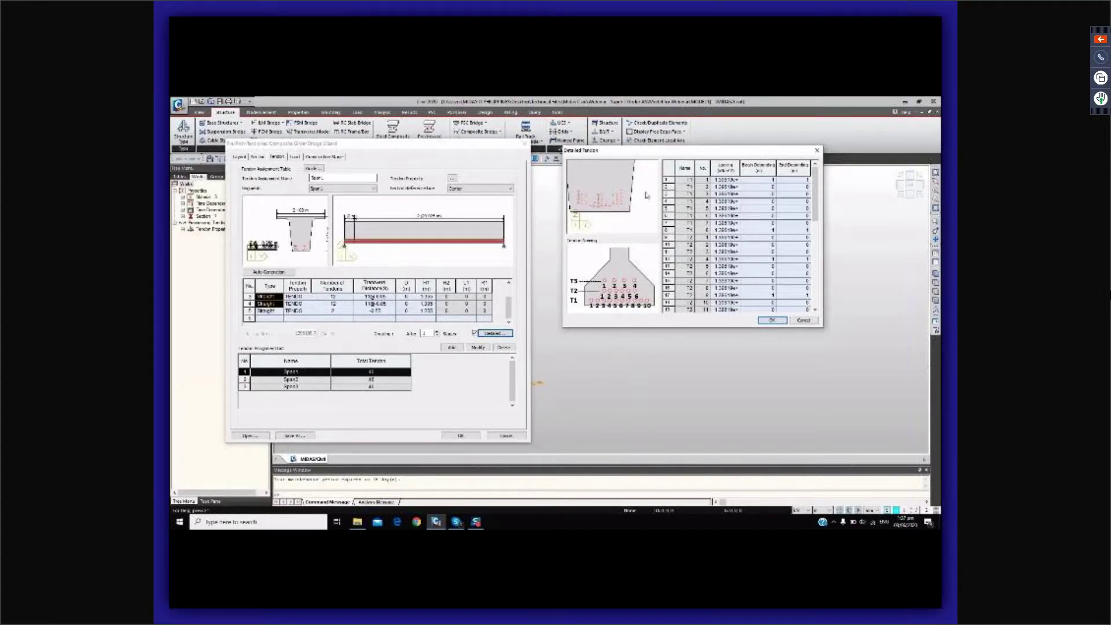
{"action": "scroll", "coordinate": [595, 213], "scroll_direction": "down", "scroll_amount": 3}
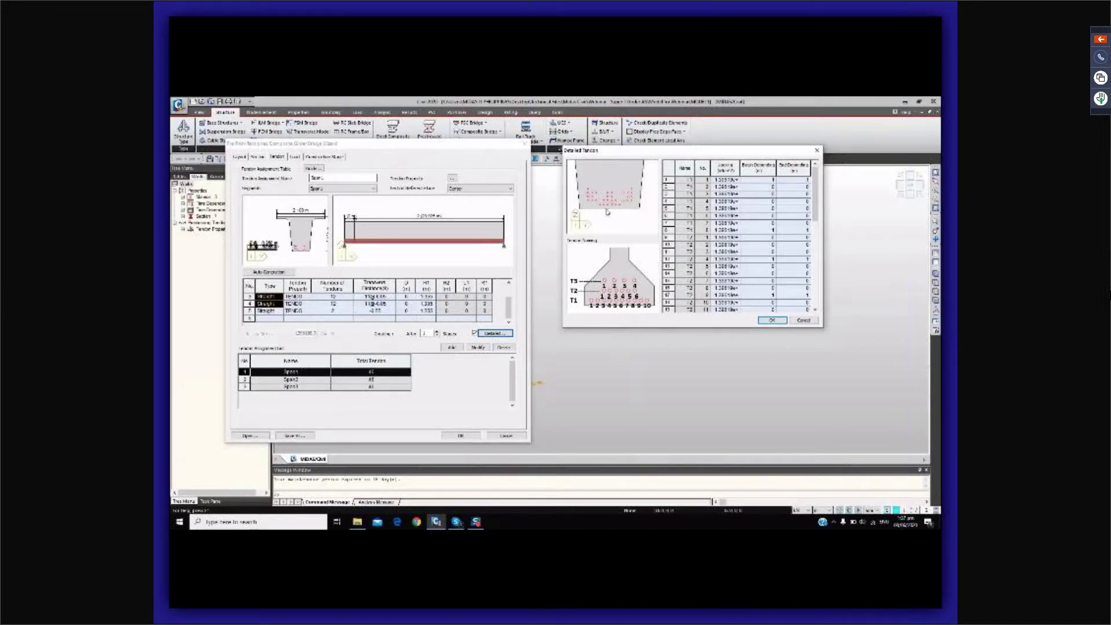
Review the jacking values and the begin and end debonding lengths of span 1's individual strands, and accept the detailed settings.
{"action": "left_click", "coordinate": [768, 181]}
{"action": "left_click", "coordinate": [786, 181]}
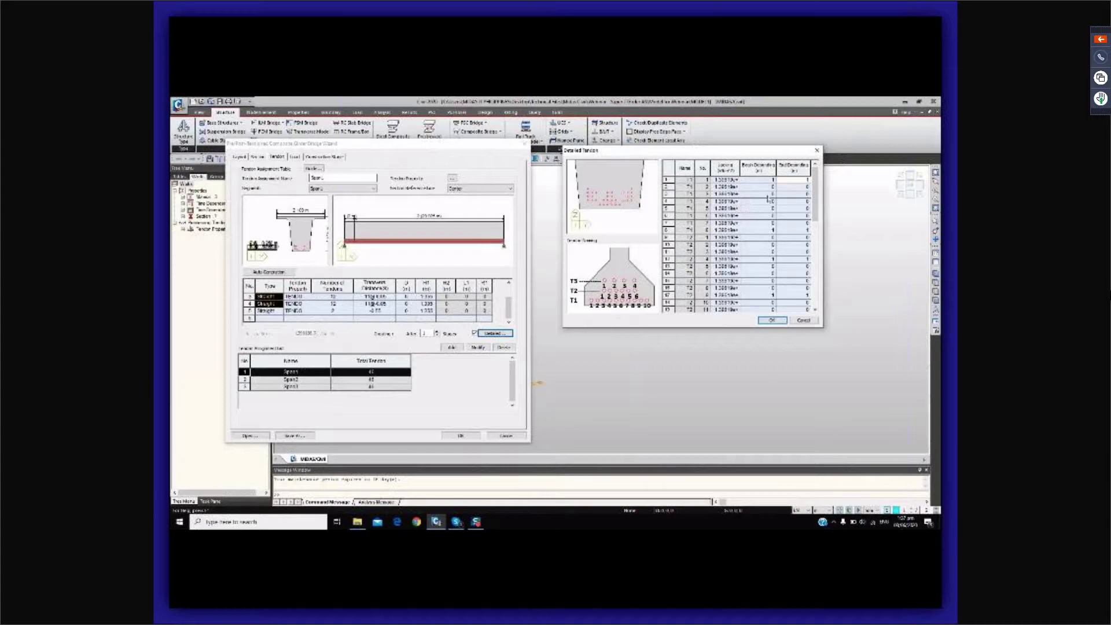
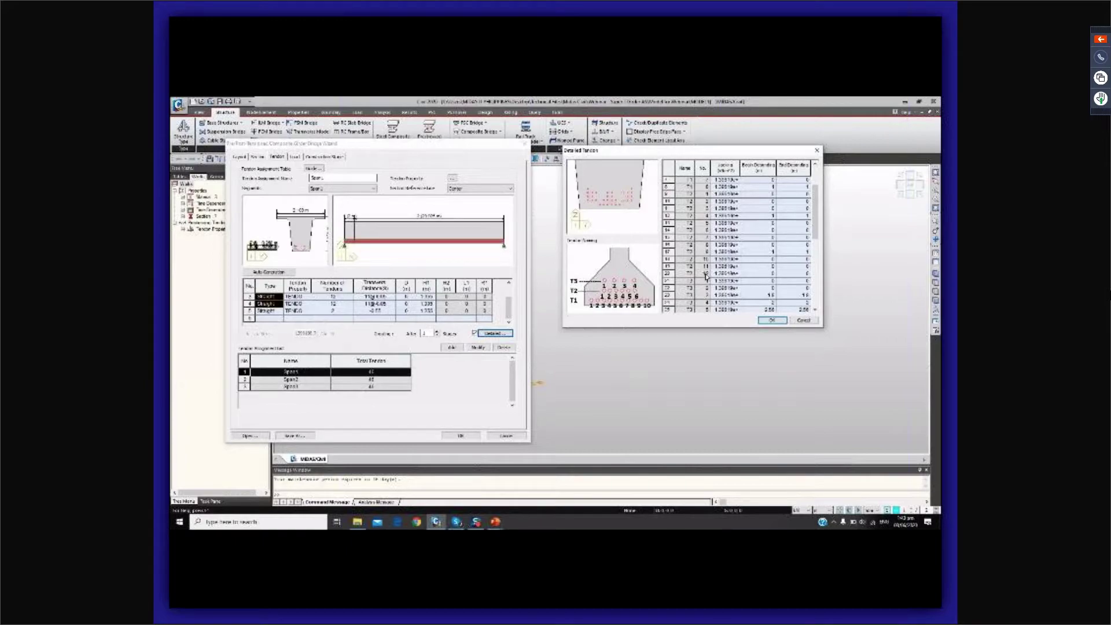
{"action": "scroll", "coordinate": [705, 276], "scroll_direction": "down", "scroll_amount": 1}
{"action": "scroll", "coordinate": [706, 293], "scroll_direction": "down", "scroll_amount": 1}
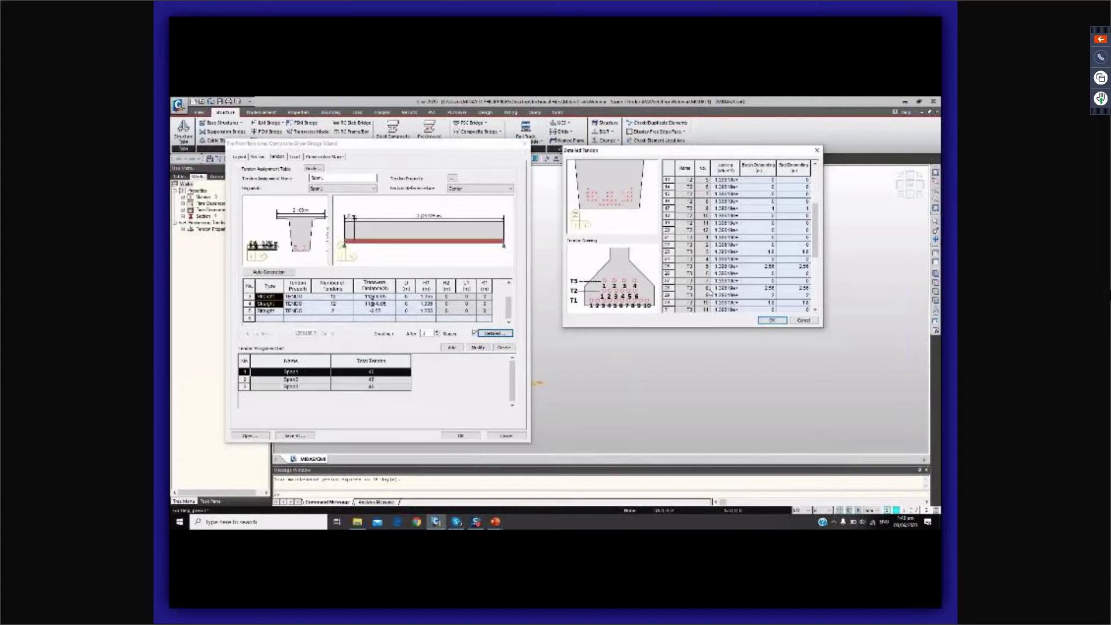
{"action": "scroll", "coordinate": [706, 294], "scroll_direction": "down", "scroll_amount": 4}
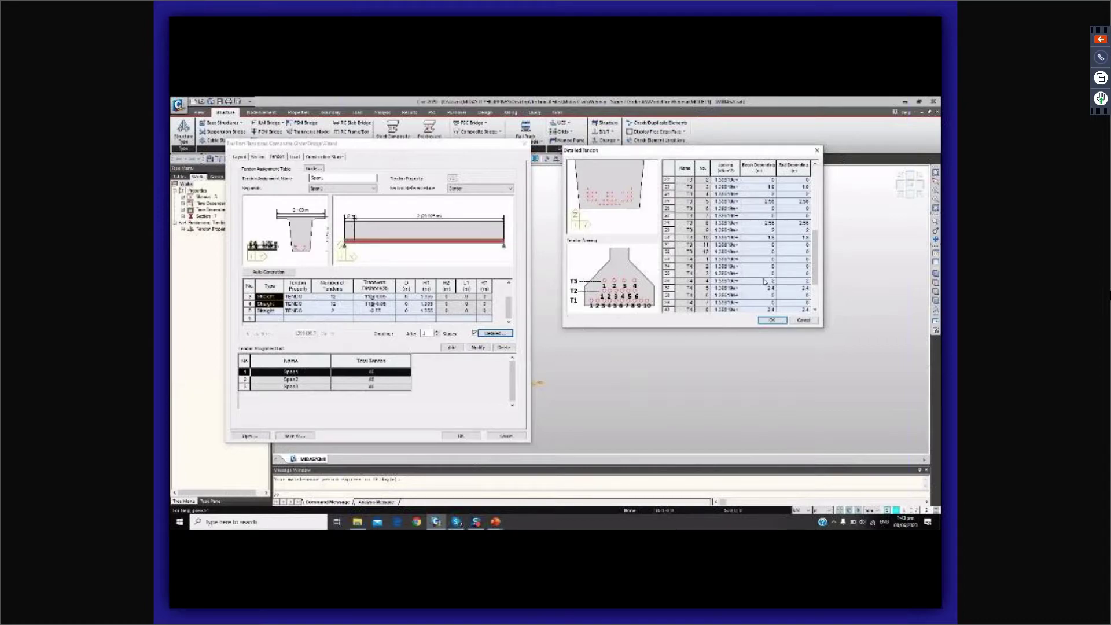
{"action": "scroll", "coordinate": [712, 237], "scroll_direction": "up", "scroll_amount": 9}
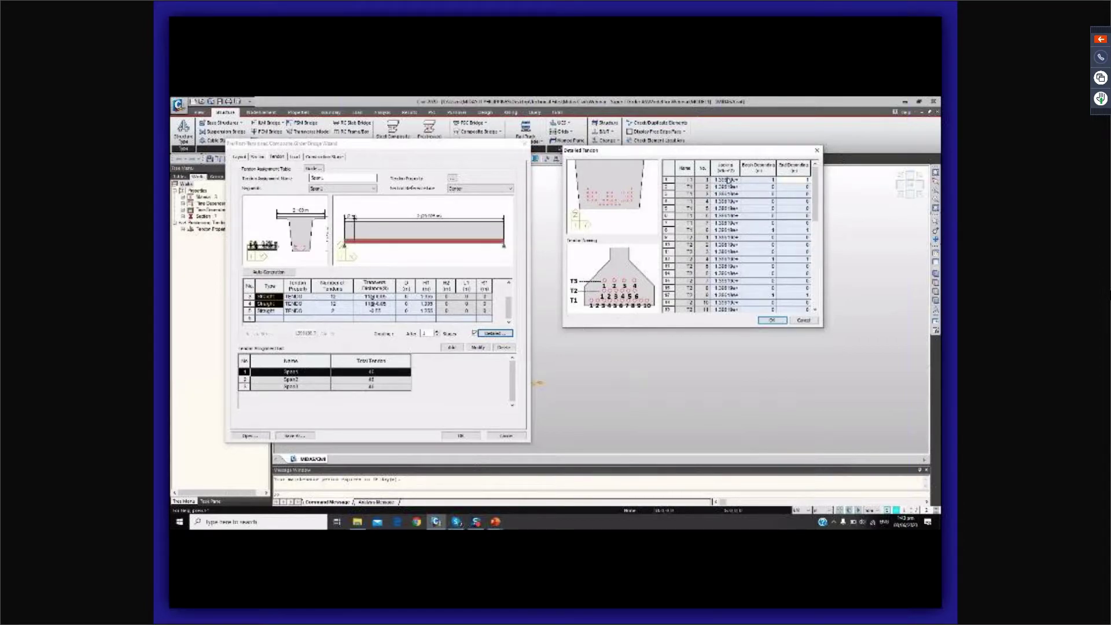
{"action": "left_click", "coordinate": [772, 320]}
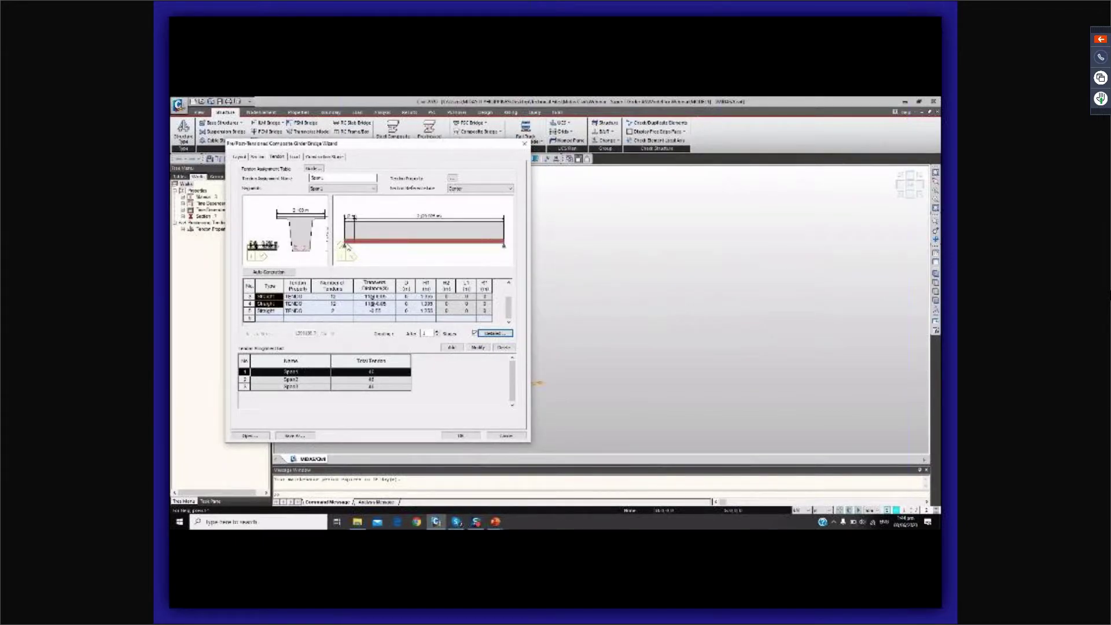
Inspect the tendon cross-section and elevation previews for spans 1, 2 and 3.
{"action": "scroll", "coordinate": [306, 248], "scroll_direction": "up", "scroll_amount": 1}
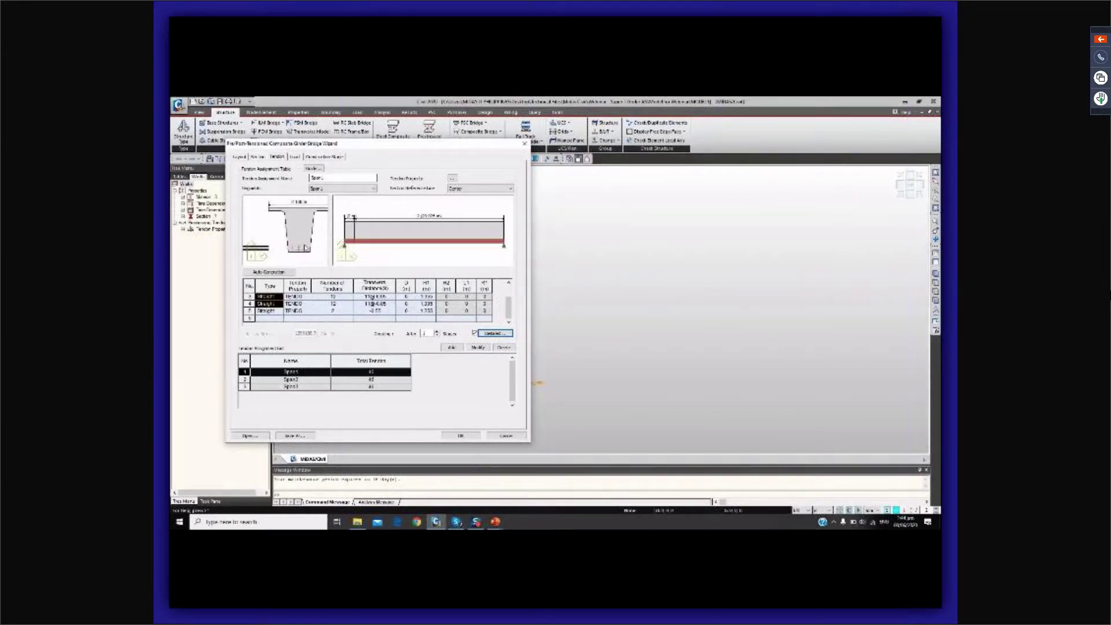
{"action": "scroll", "coordinate": [306, 248], "scroll_direction": "down", "scroll_amount": 3}
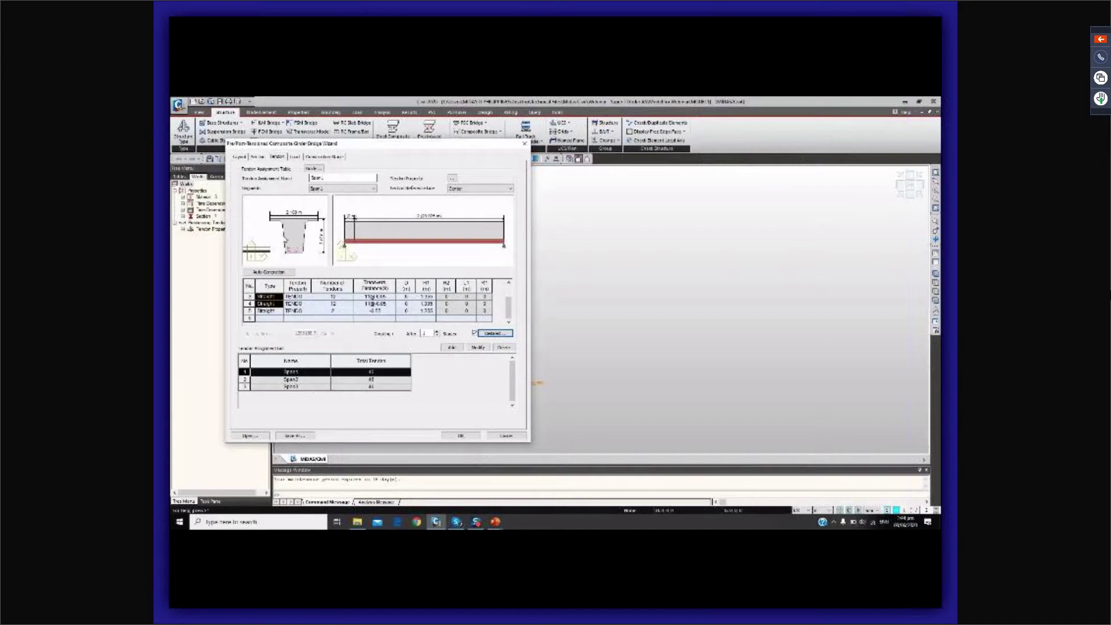
{"action": "left_click", "coordinate": [325, 189]}
{"action": "left_click", "coordinate": [322, 202]}
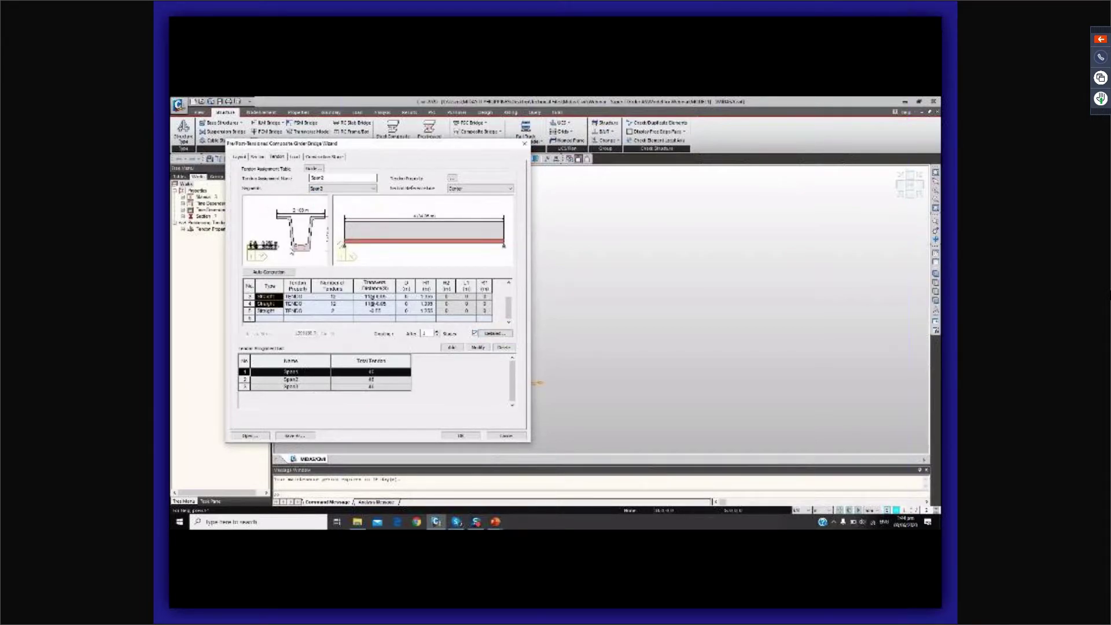
{"action": "scroll", "coordinate": [298, 247], "scroll_direction": "up", "scroll_amount": 1}
{"action": "middle_click_drag", "start_coordinate": [298, 247], "coordinate": [249, 231]}
{"action": "scroll", "coordinate": [295, 238], "scroll_direction": "down", "scroll_amount": 3}
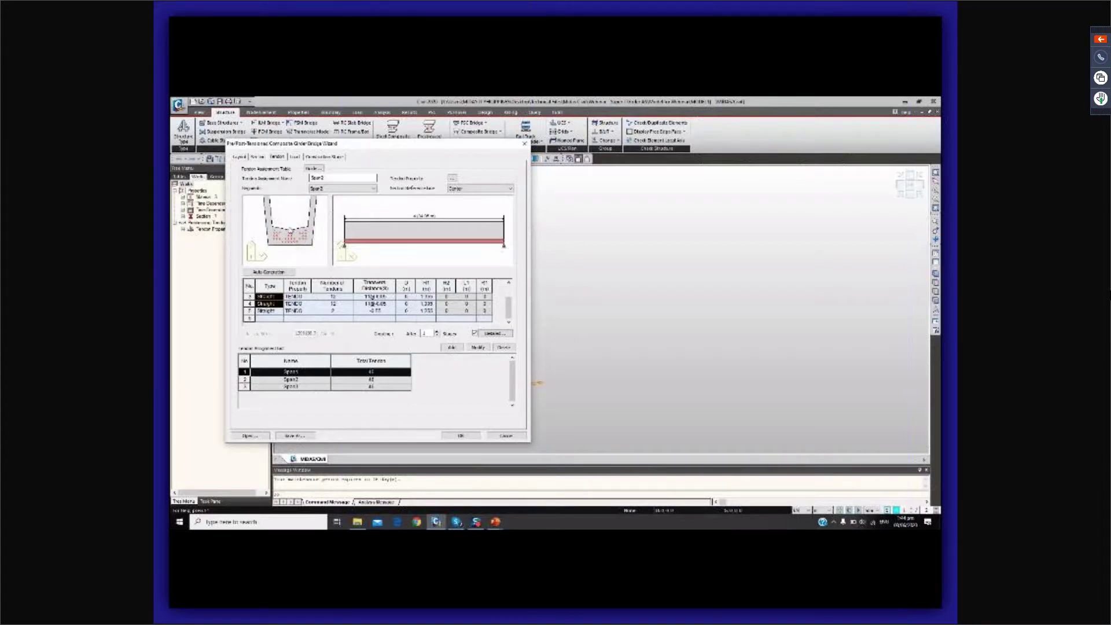
{"action": "left_click", "coordinate": [291, 386]}
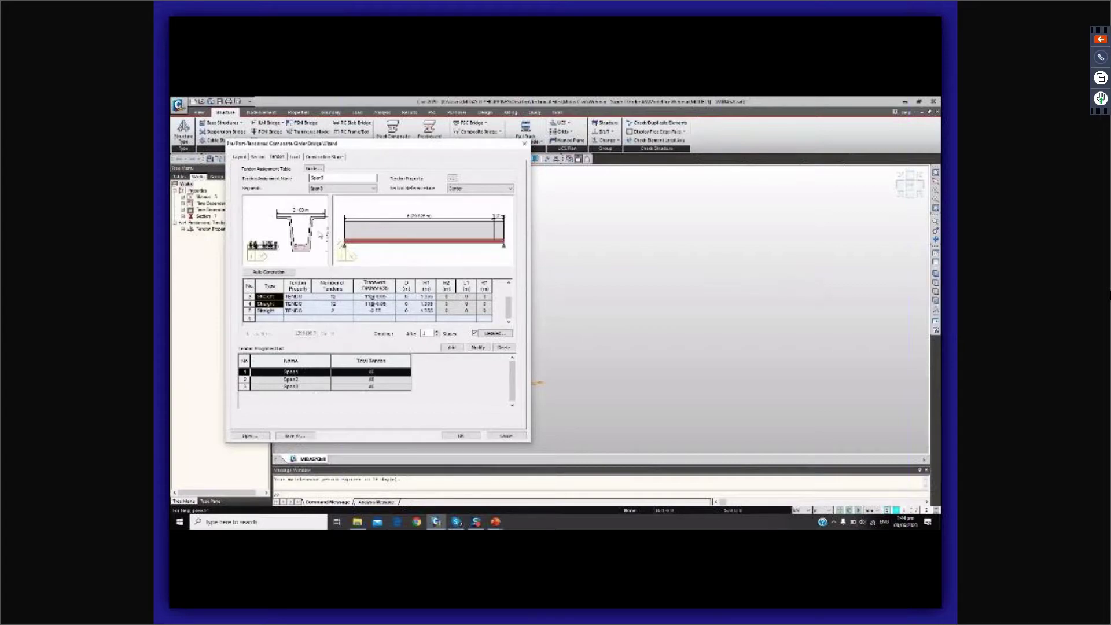
{"action": "left_click", "coordinate": [476, 522]}
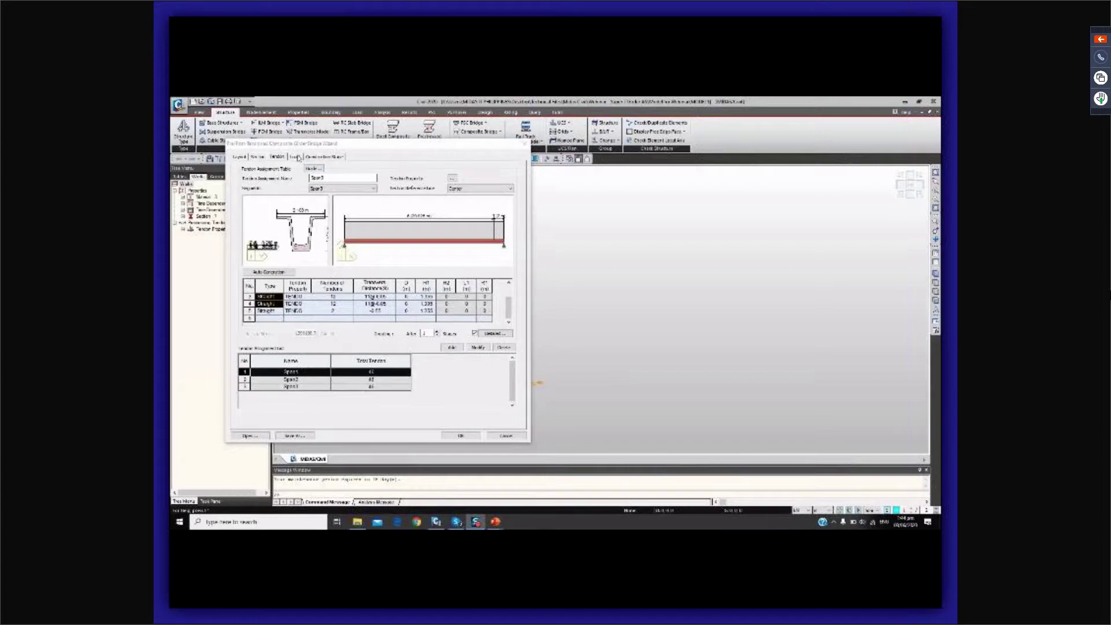
In the wizard's load settings, set the wet concrete thickness to 0.18 m and exclude the median strip load.
{"action": "left_click", "coordinate": [295, 157]}
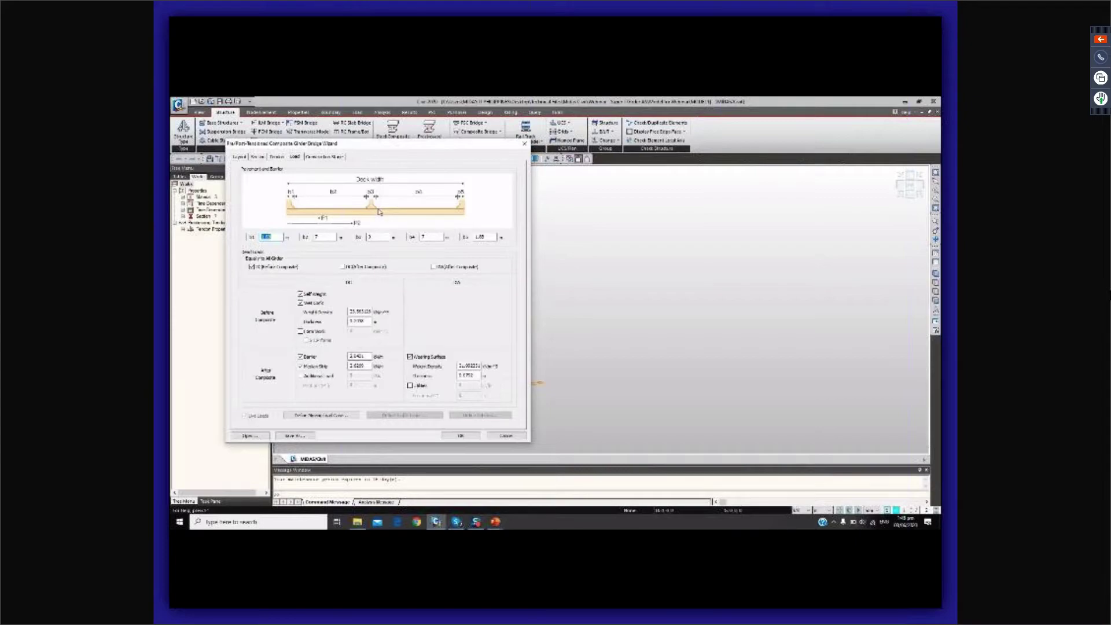
{"action": "left_click", "coordinate": [373, 237]}
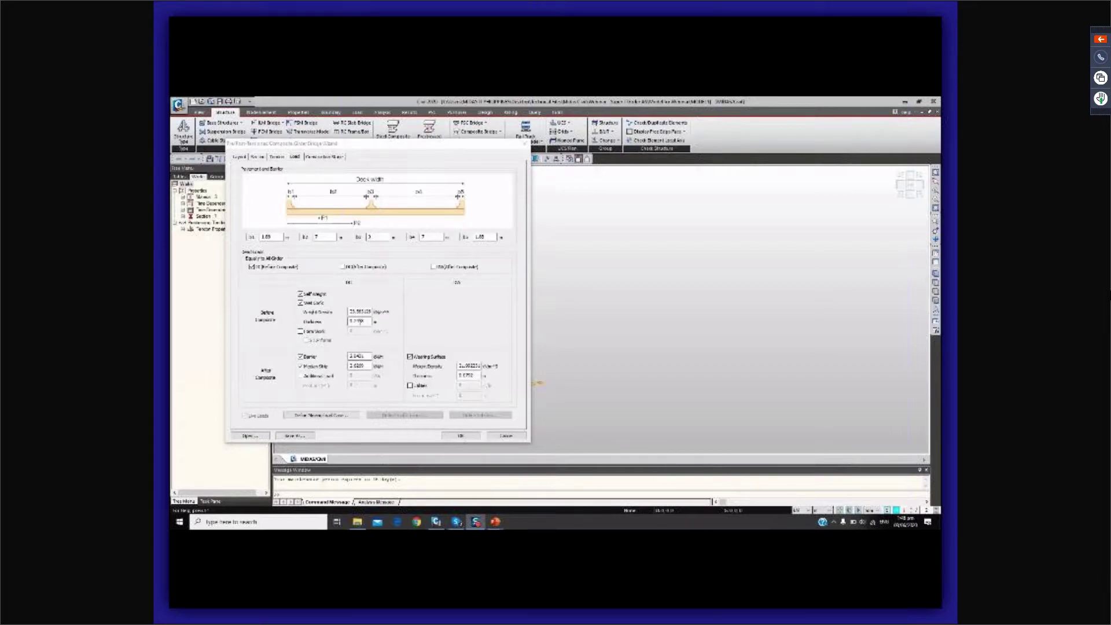
{"action": "left_click_drag", "start_coordinate": [364, 321], "coordinate": [355, 322]}
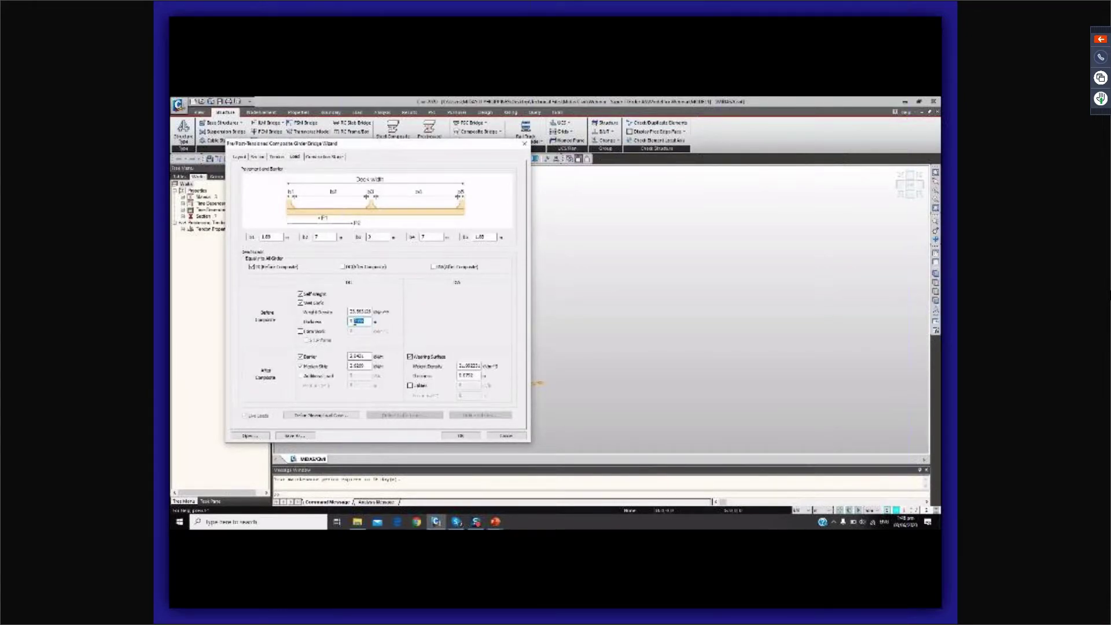
{"action": "left_click", "coordinate": [355, 322]}
{"action": "key", "text": "BackSpace"}
{"action": "left_click", "coordinate": [302, 365]}
{"action": "left_click", "coordinate": [300, 367]}
Select Australia as the moving load code and enable live loads for the bridge.
{"action": "left_click", "coordinate": [301, 417]}
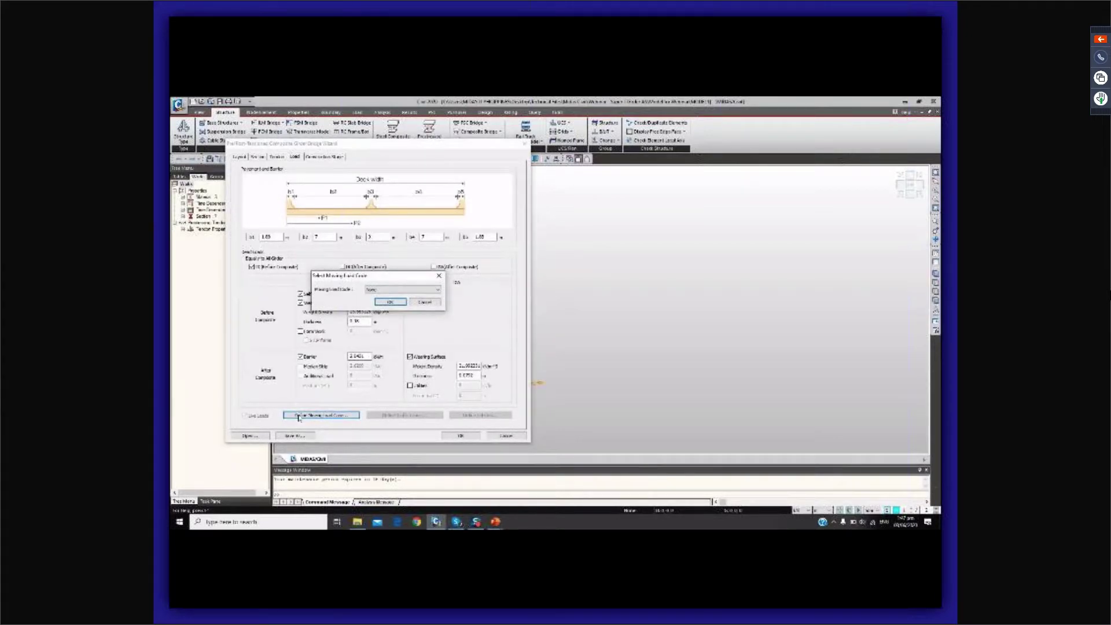
{"action": "left_click", "coordinate": [380, 291]}
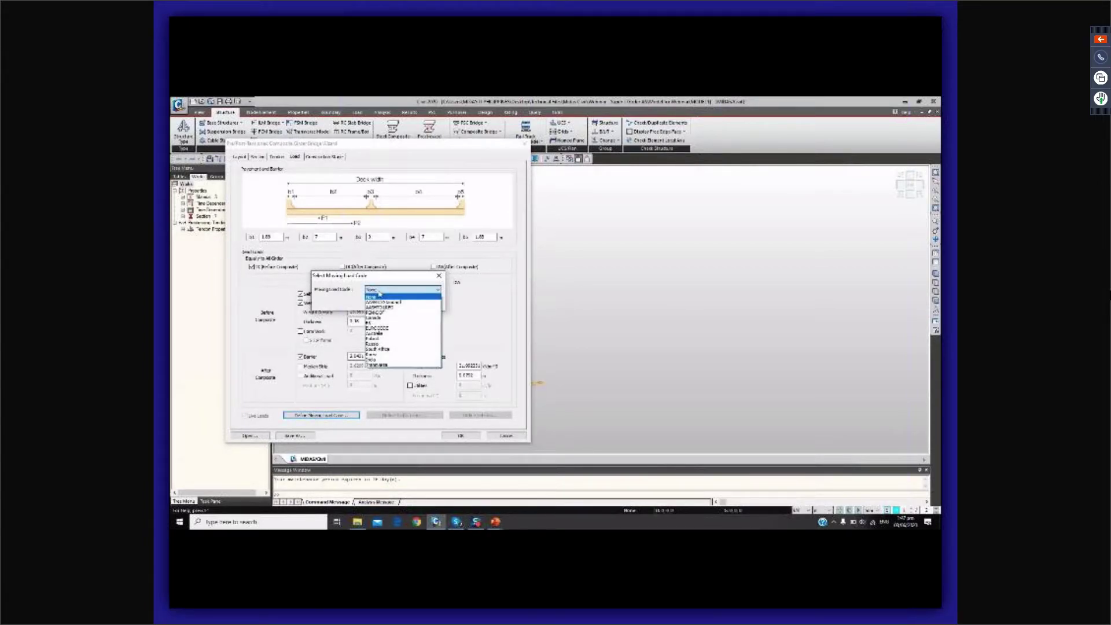
{"action": "left_click", "coordinate": [377, 334]}
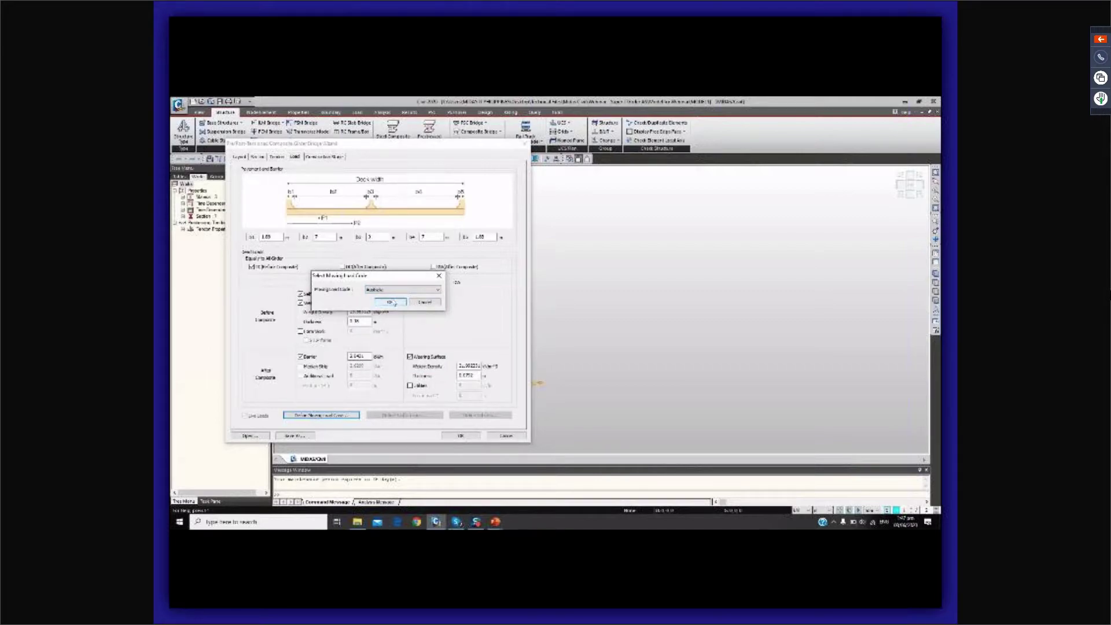
{"action": "left_click", "coordinate": [390, 301]}
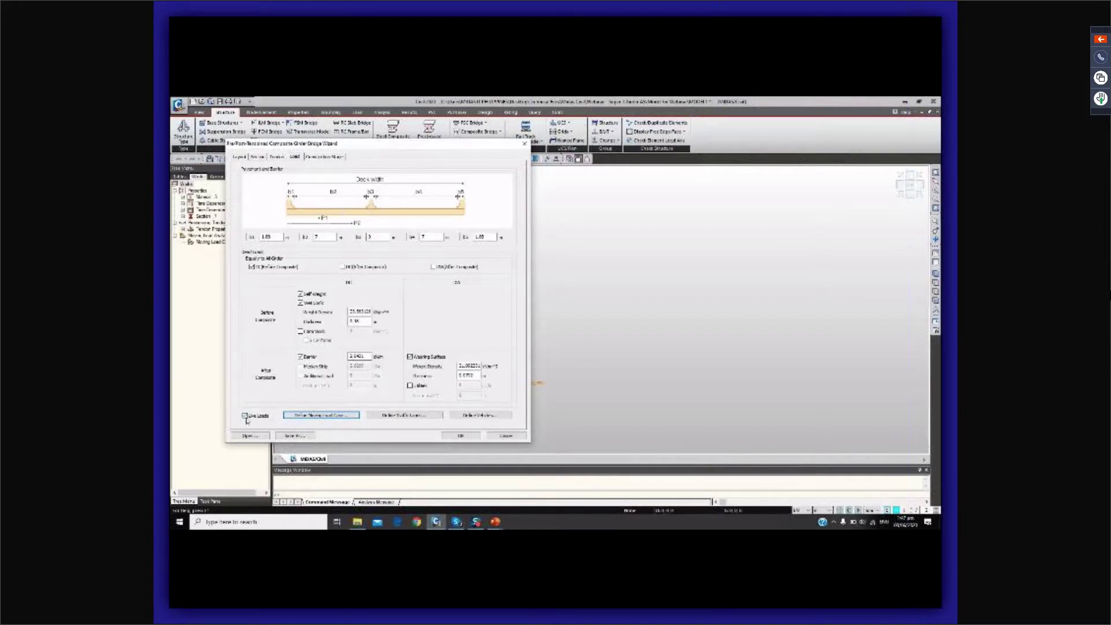
Review the number of traffic lanes and their lane distances, and accept the lane definition.
{"action": "left_click", "coordinate": [398, 414]}
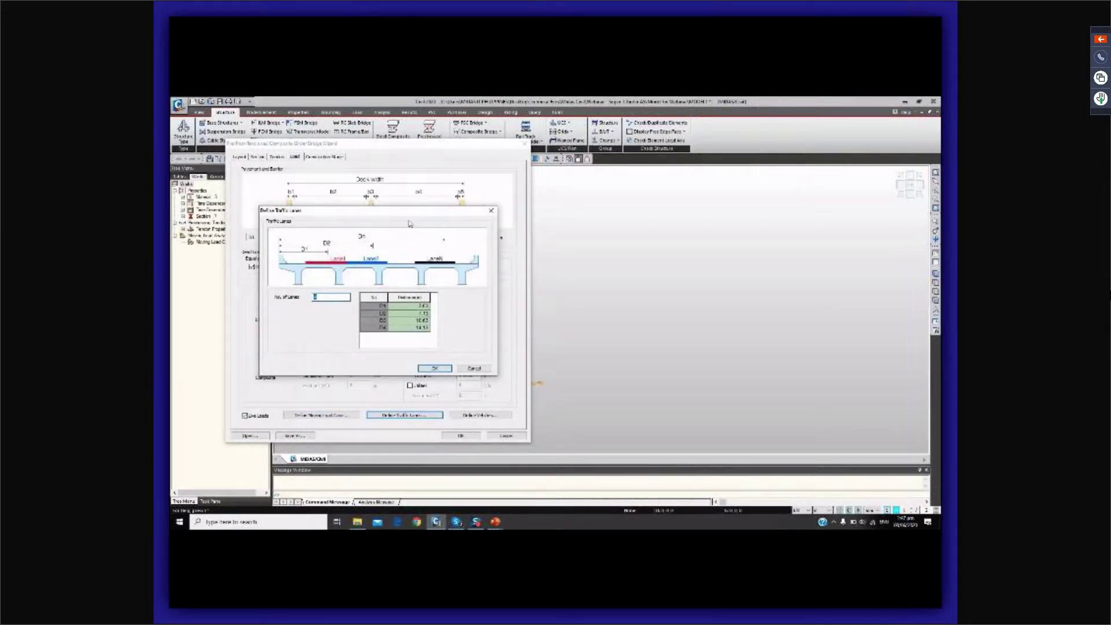
{"action": "left_click_drag", "start_coordinate": [410, 216], "coordinate": [623, 187]}
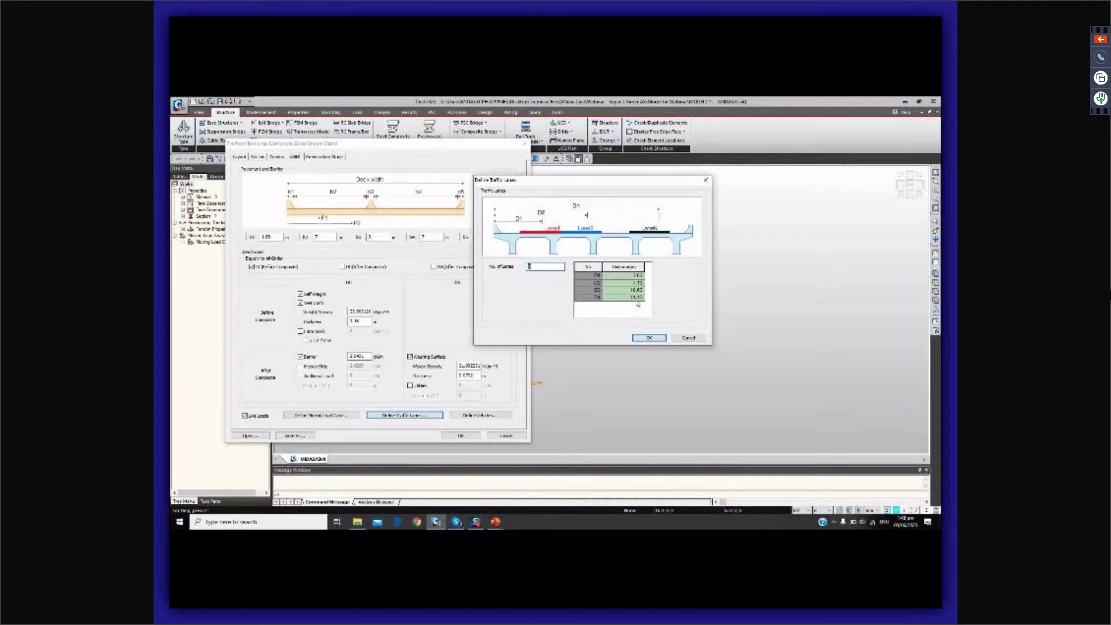
{"action": "left_click", "coordinate": [650, 339]}
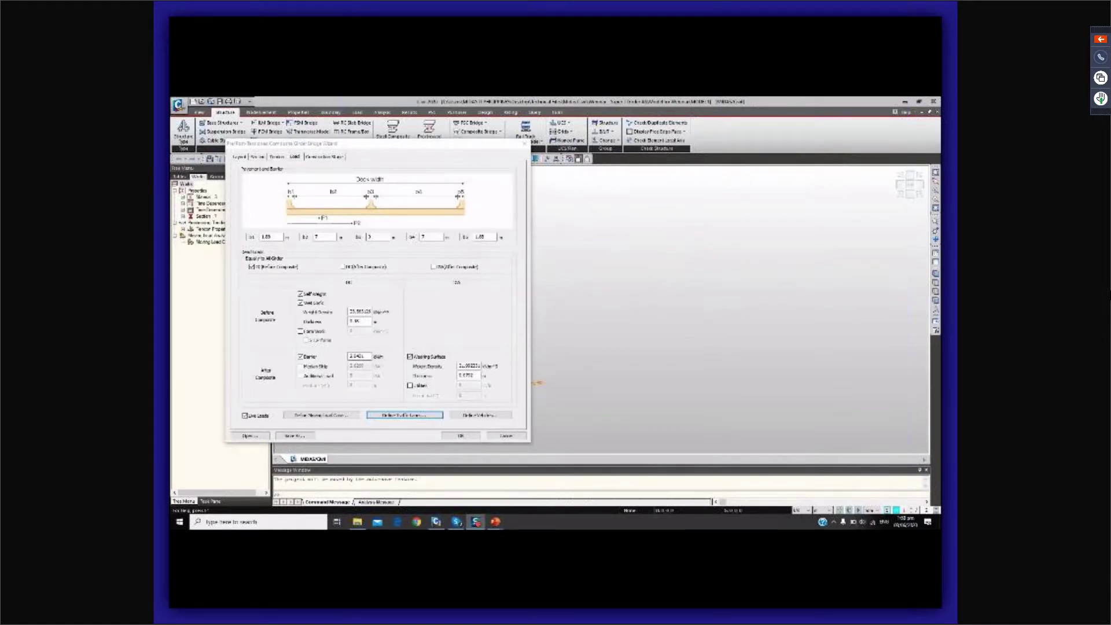
Start a standard vehicle definition using the AS 5100.2 Road Traffic standard with load type M1600.
{"action": "left_click", "coordinate": [488, 415]}
{"action": "left_click_drag", "start_coordinate": [325, 162], "coordinate": [657, 161]}
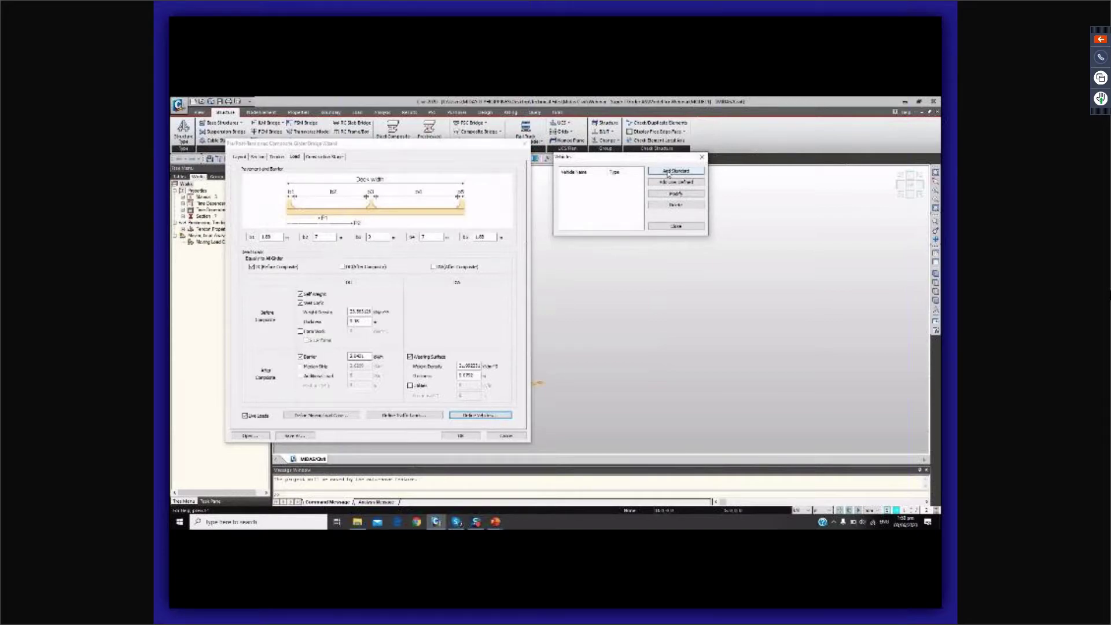
{"action": "left_click", "coordinate": [668, 173]}
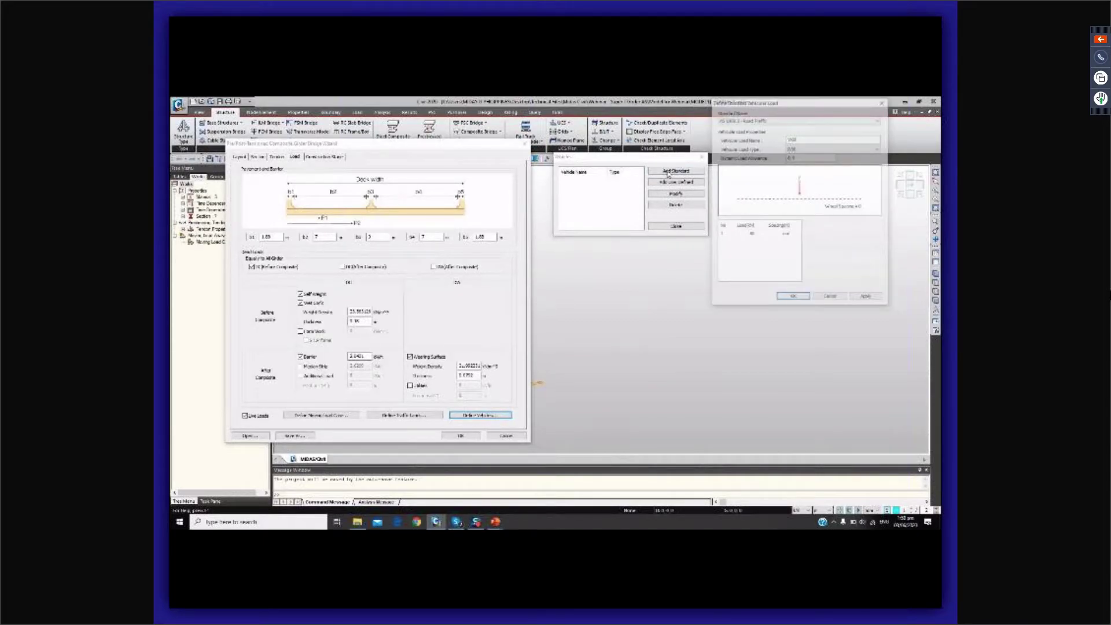
{"action": "left_click", "coordinate": [789, 119]}
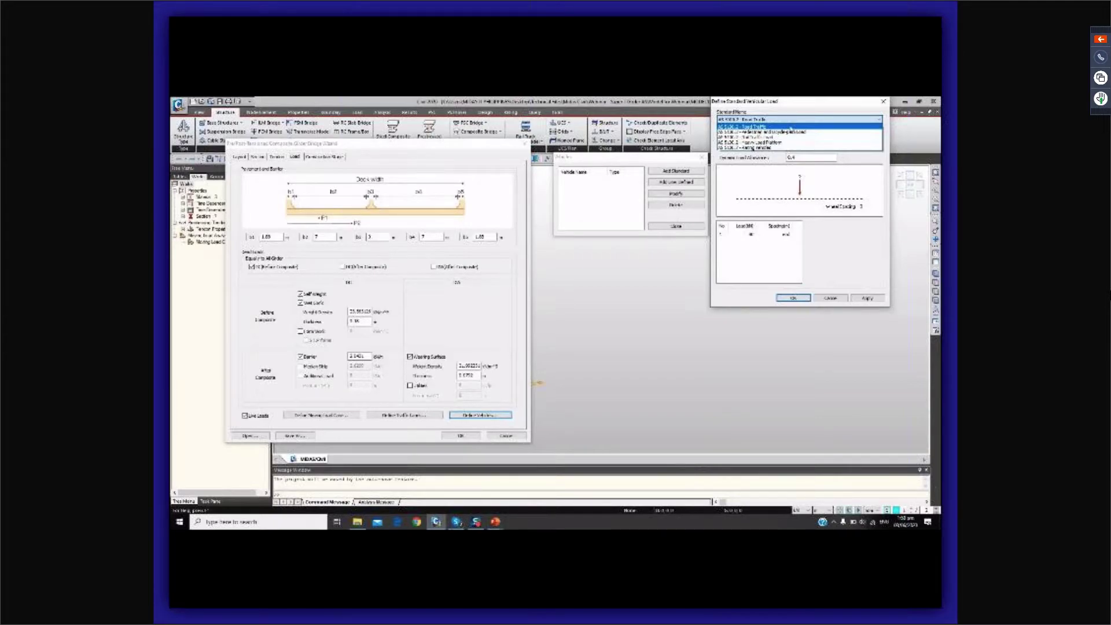
{"action": "left_click", "coordinate": [790, 131]}
{"action": "left_click", "coordinate": [786, 120]}
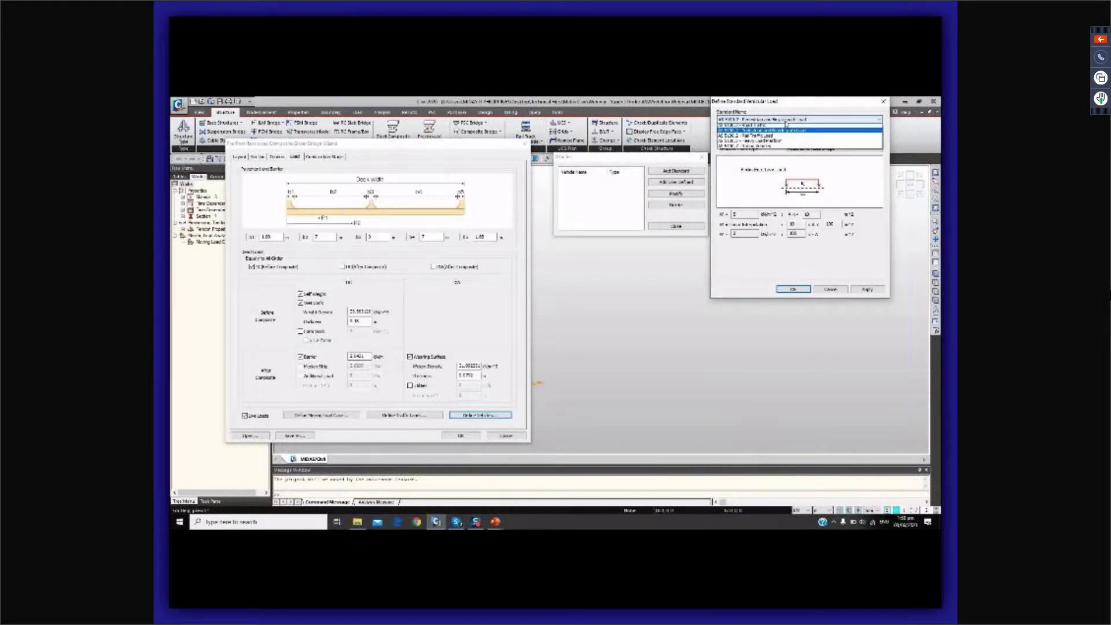
{"action": "left_click", "coordinate": [785, 125]}
{"action": "left_click", "coordinate": [796, 148]}
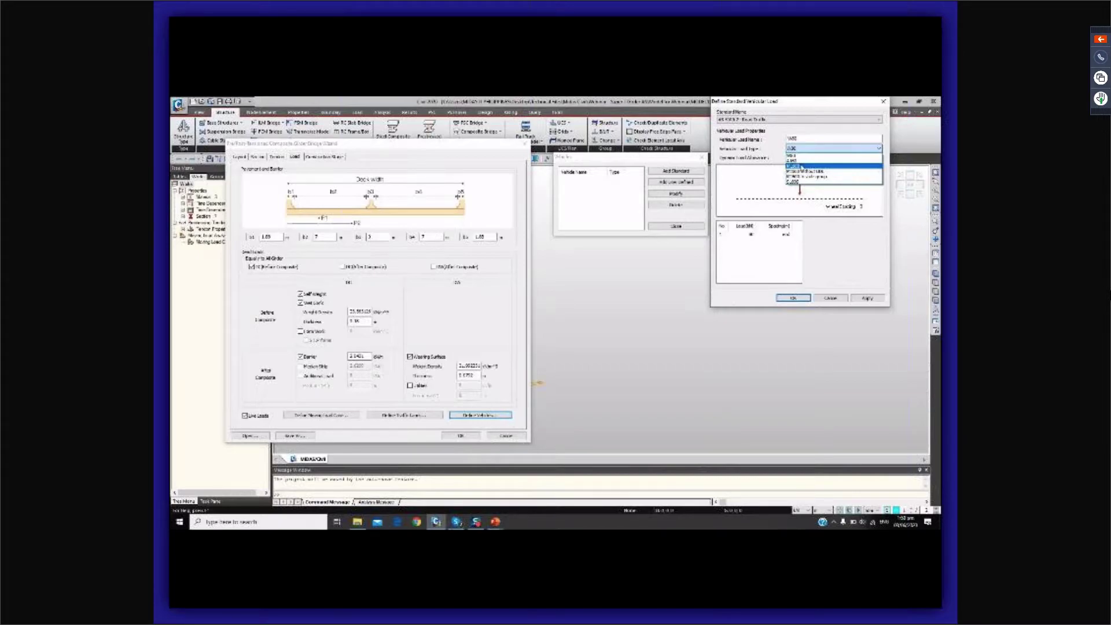
{"action": "left_click", "coordinate": [800, 167]}
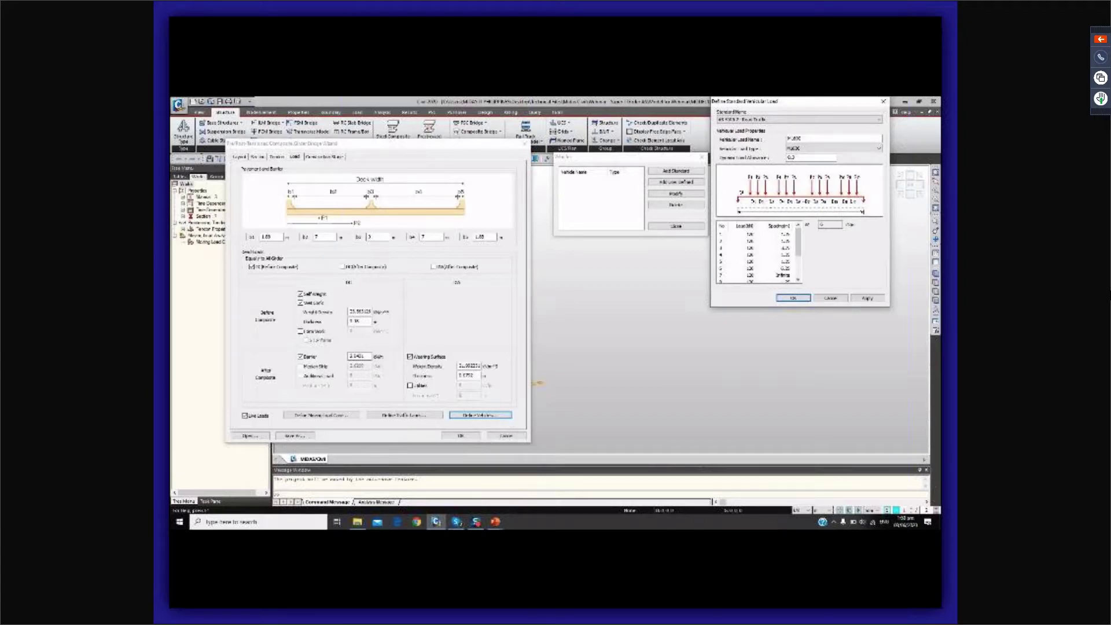
Switch to the presentation, consult the slides on the M1600 and S1600 traffic loads, and return to midas Civil.
{"action": "key", "text": "alt+Tab"}
{"action": "key", "text": "Right"}
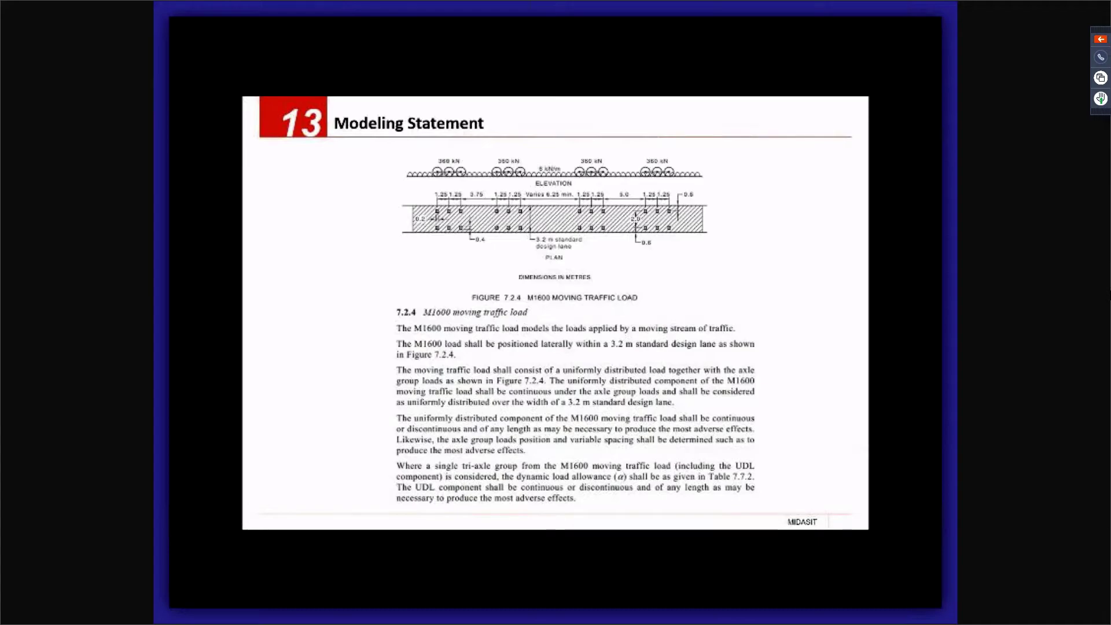
{"action": "key", "text": "Right"}
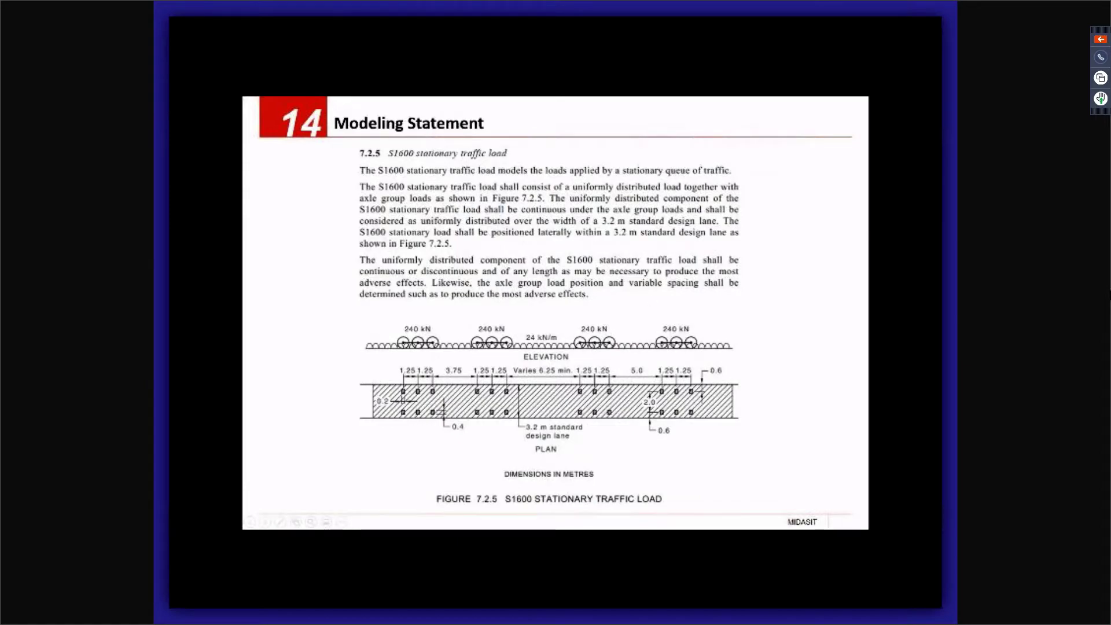
{"action": "key", "text": "alt+Tab"}
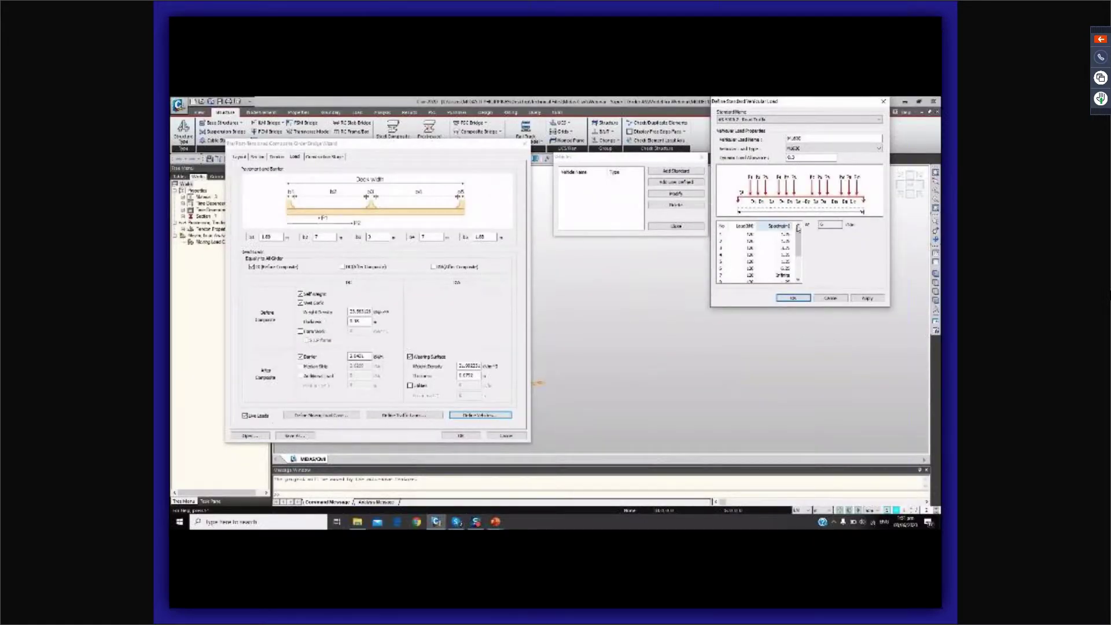
Add the M1600 vehicle and a second standard vehicle of load type S1600, and close the vehicle list.
{"action": "left_click", "coordinate": [866, 298]}
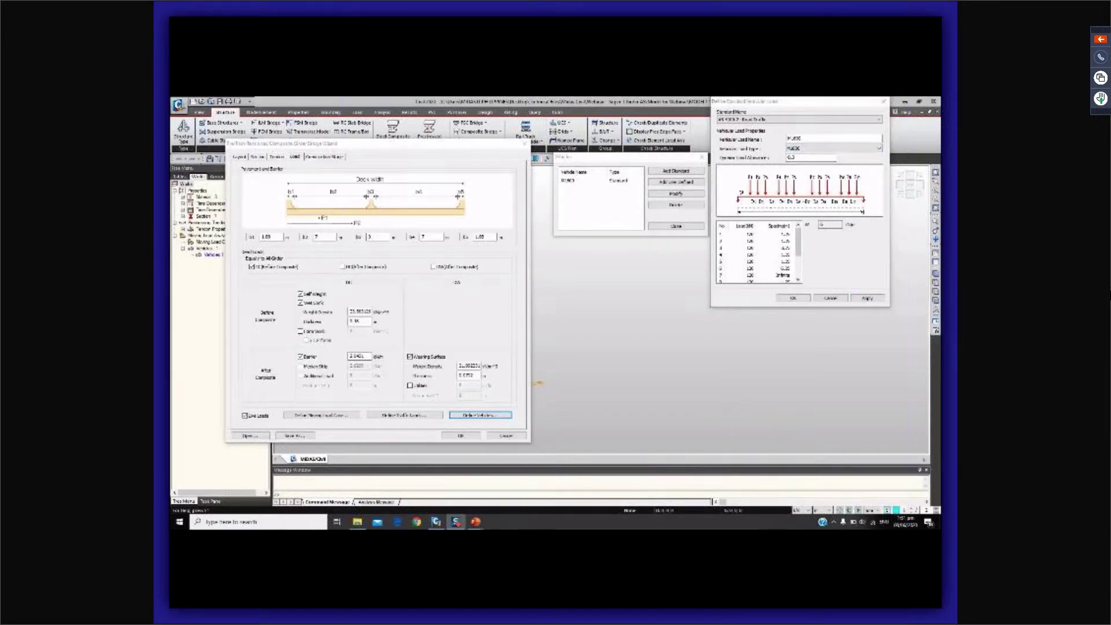
{"action": "left_click", "coordinate": [827, 149]}
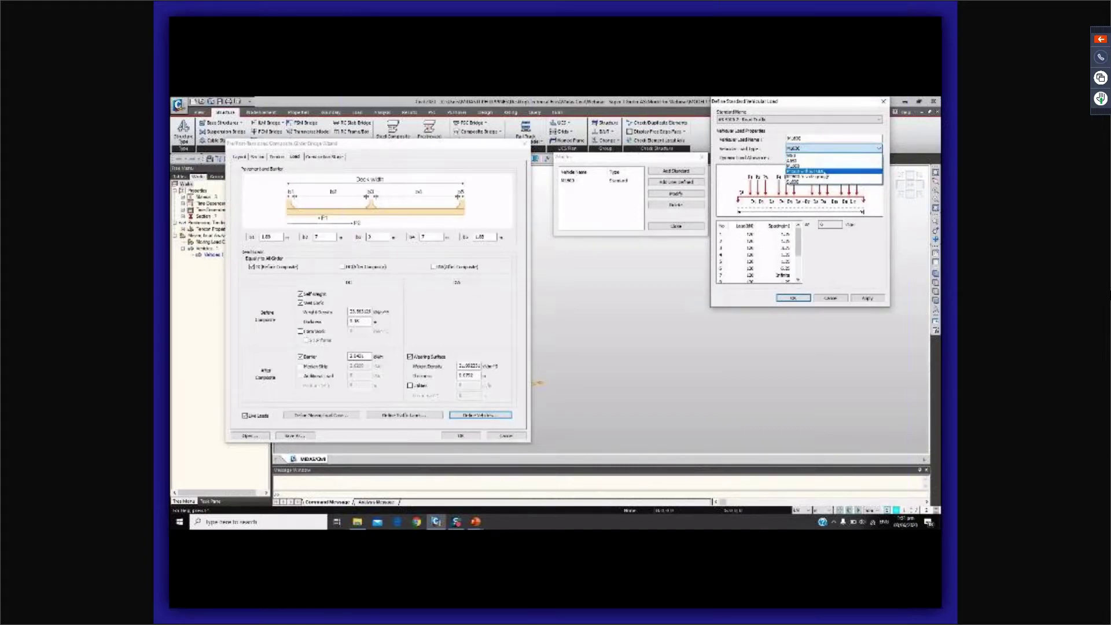
{"action": "left_click", "coordinate": [804, 171]}
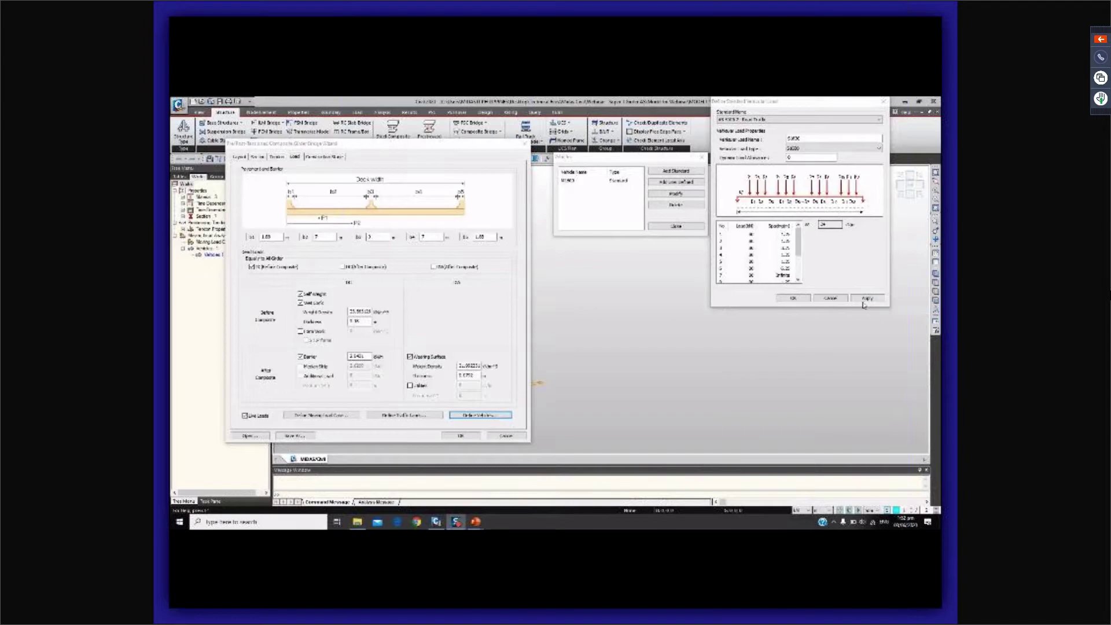
{"action": "left_click", "coordinate": [793, 298]}
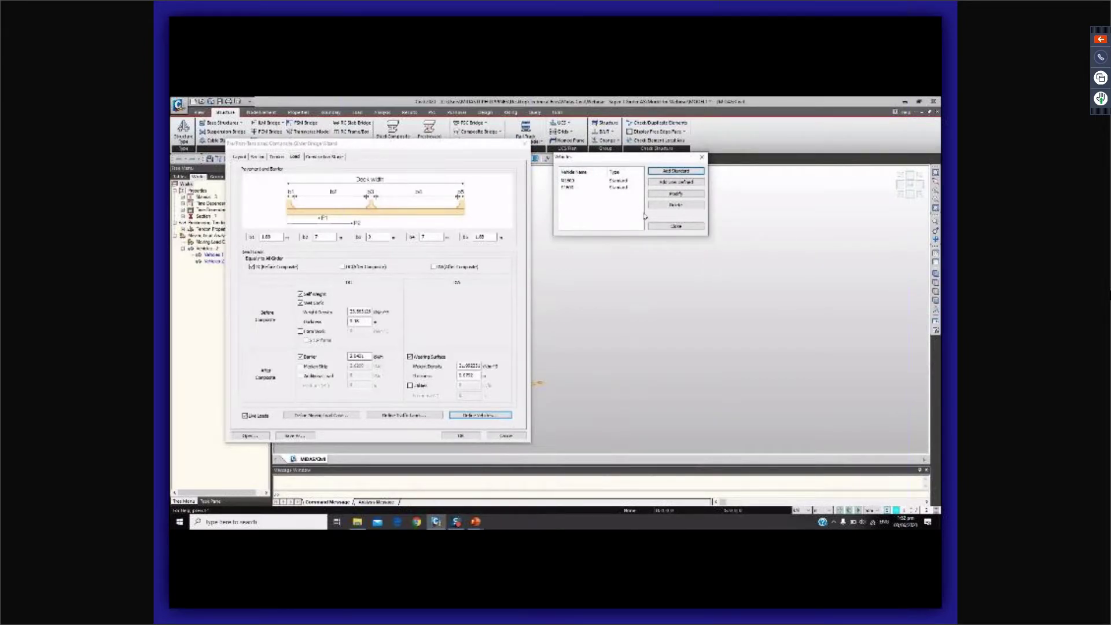
{"action": "left_click", "coordinate": [663, 226]}
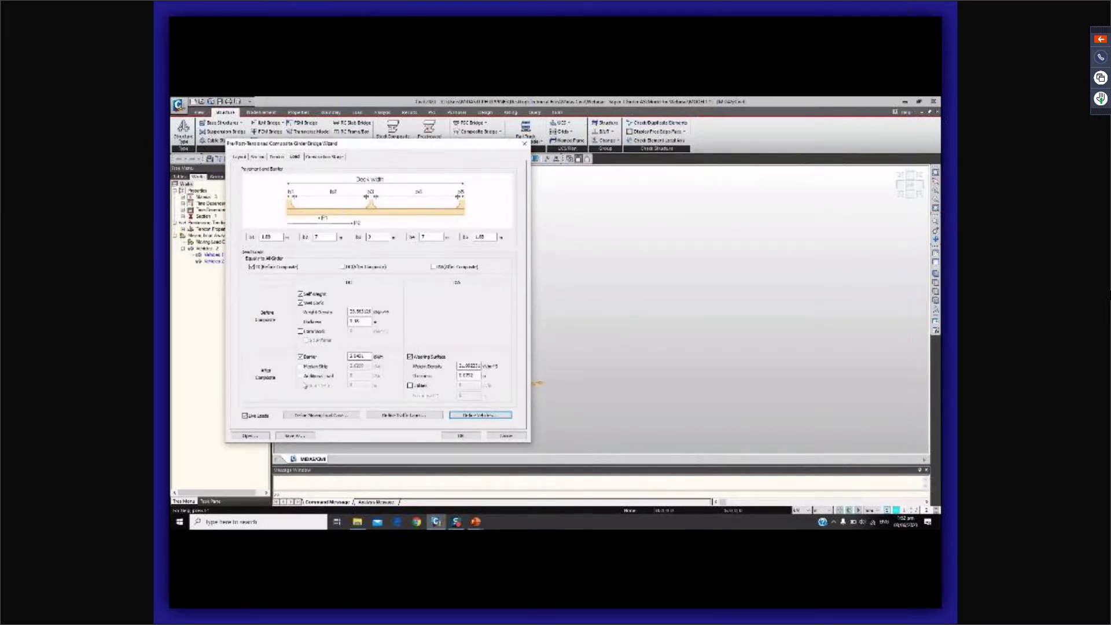
Examine the construction stage guide diagrams and the stage table with its load conditions and durations.
{"action": "left_click", "coordinate": [324, 156]}
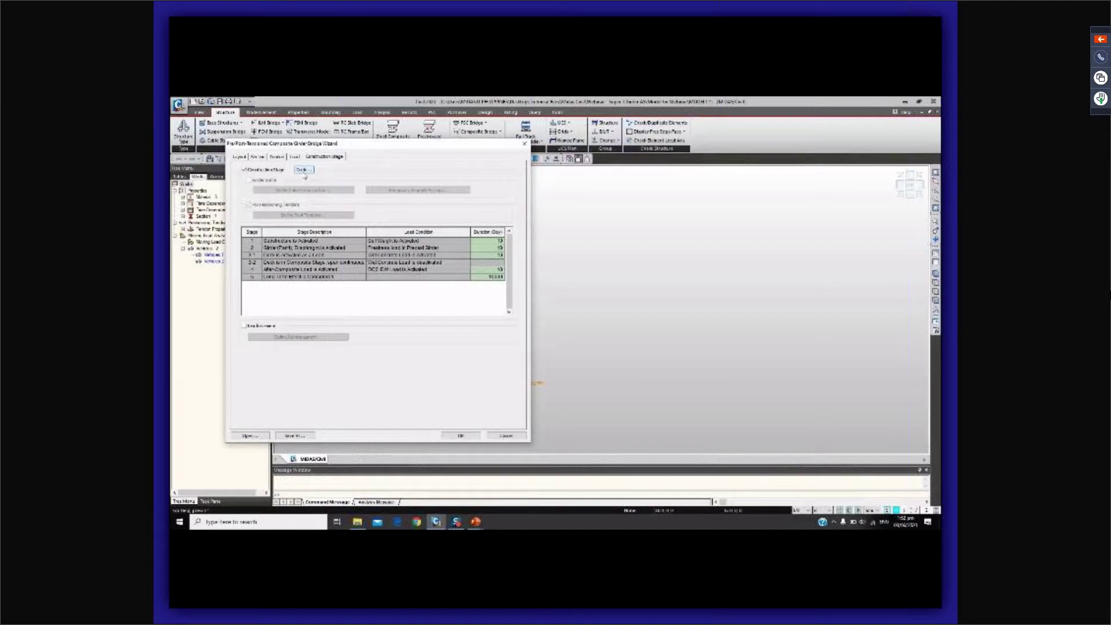
{"action": "left_click", "coordinate": [304, 172]}
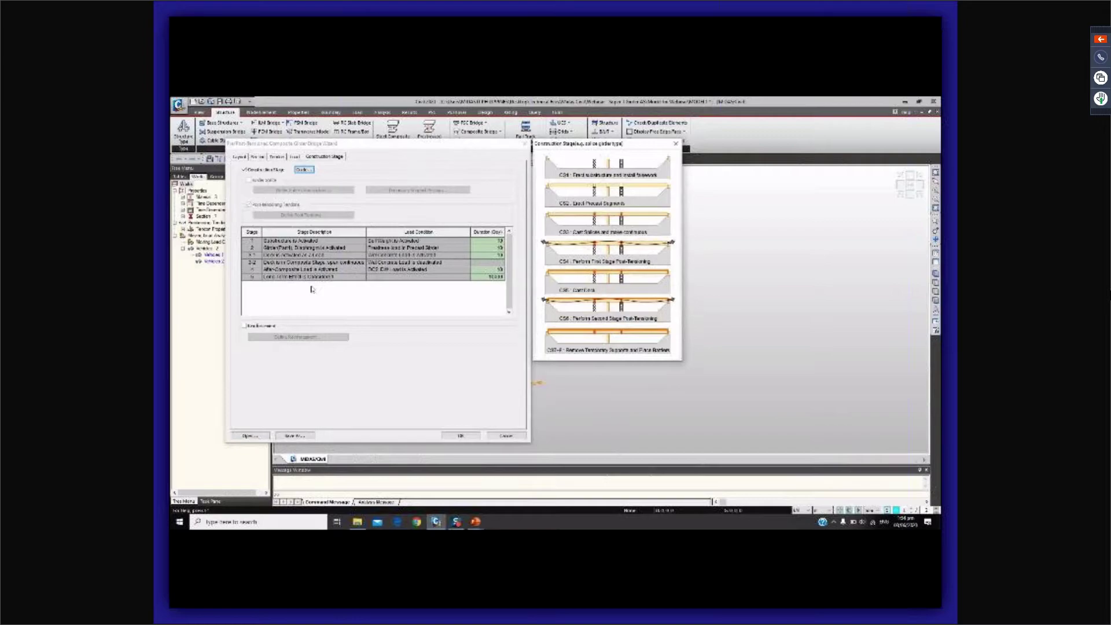
{"action": "left_click_drag", "start_coordinate": [488, 243], "coordinate": [482, 269]}
{"action": "left_click", "coordinate": [490, 242]}
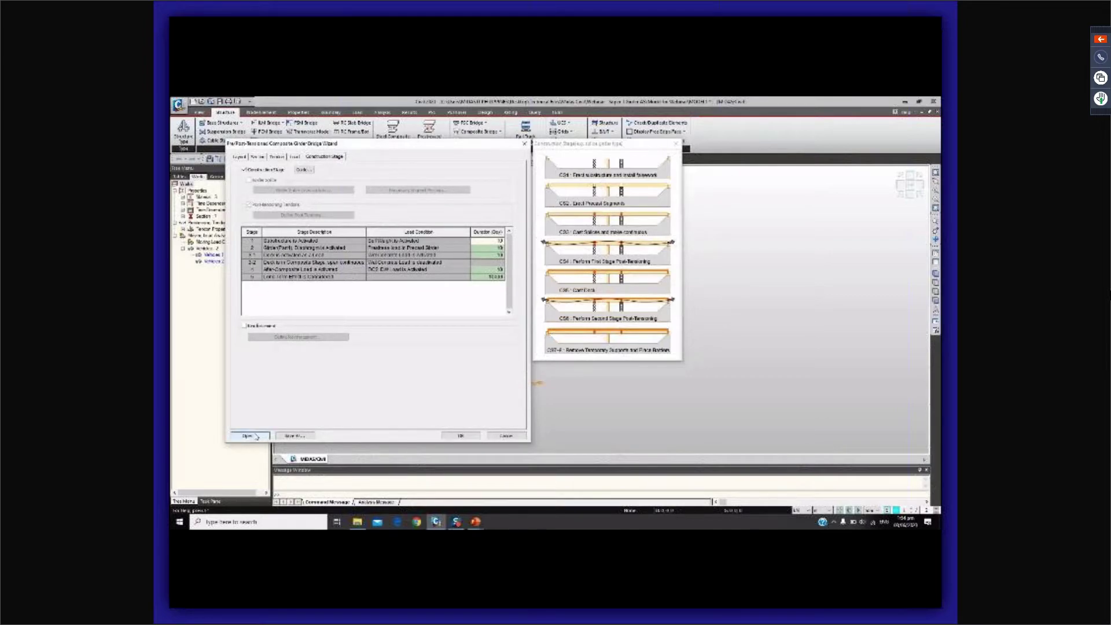
Save the wizard input as a wizard data file named Super in the webinar model folder.
{"action": "left_click", "coordinate": [293, 435]}
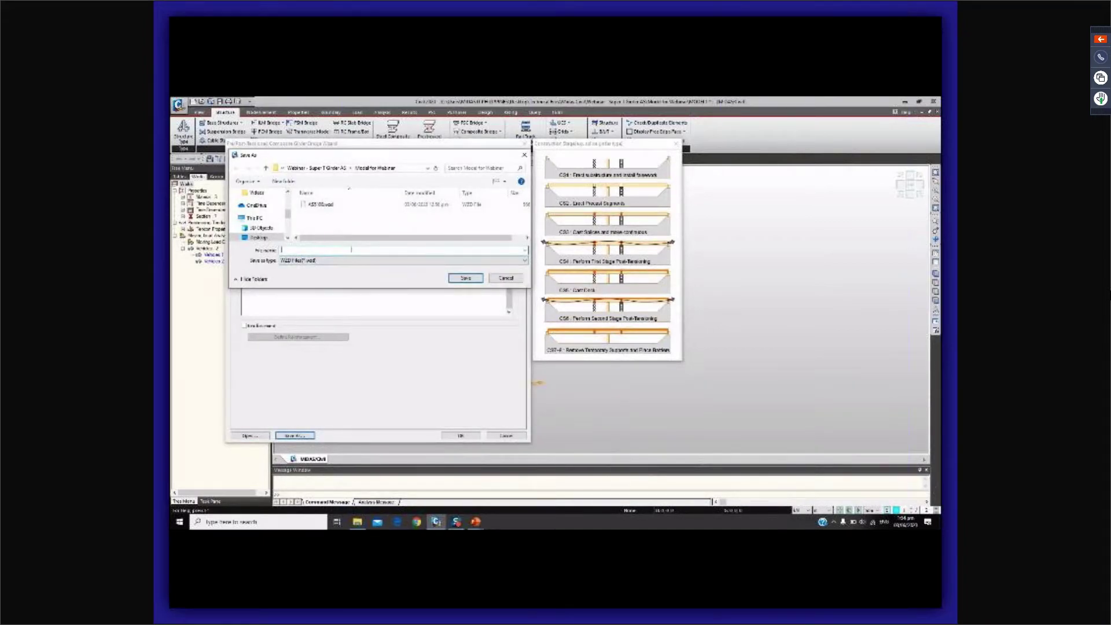
{"action": "type", "text": "super"}
{"action": "key", "text": "BackSpace"}
{"action": "key", "text": "BackSpace"}
{"action": "key", "text": "BackSpace"}
{"action": "key", "text": "BackSpace"}
{"action": "key", "text": "BackSpace"}
{"action": "type", "text": "Super"}
{"action": "left_click", "coordinate": [462, 278]}
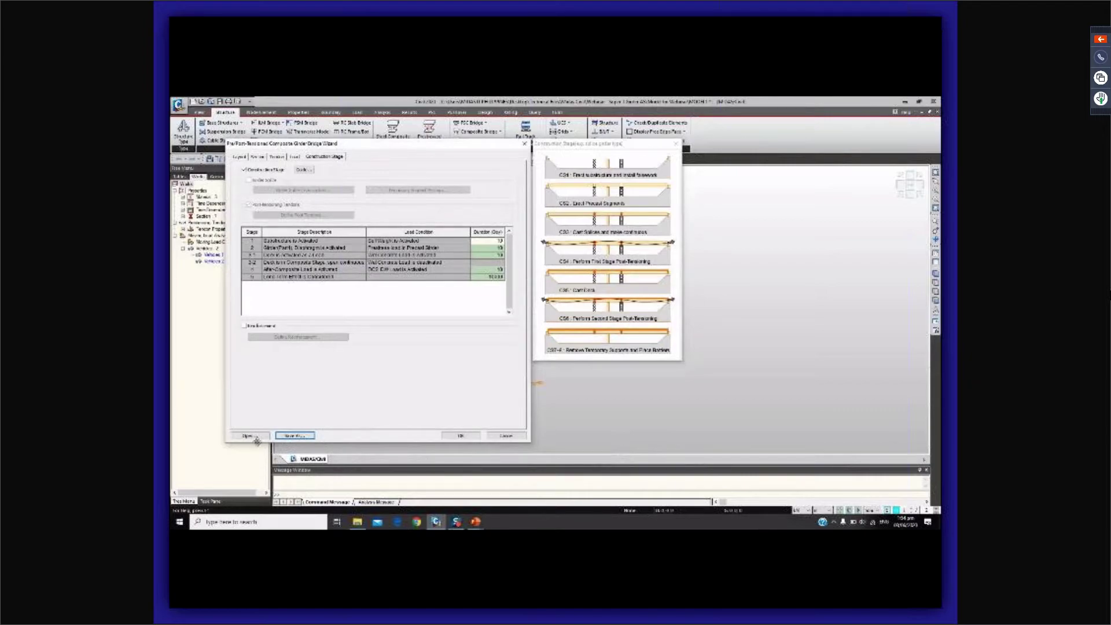
Generate the bridge model from the wizard and inspect its girders, pier caps and columns from below and from the side.
{"action": "left_click", "coordinate": [461, 436]}
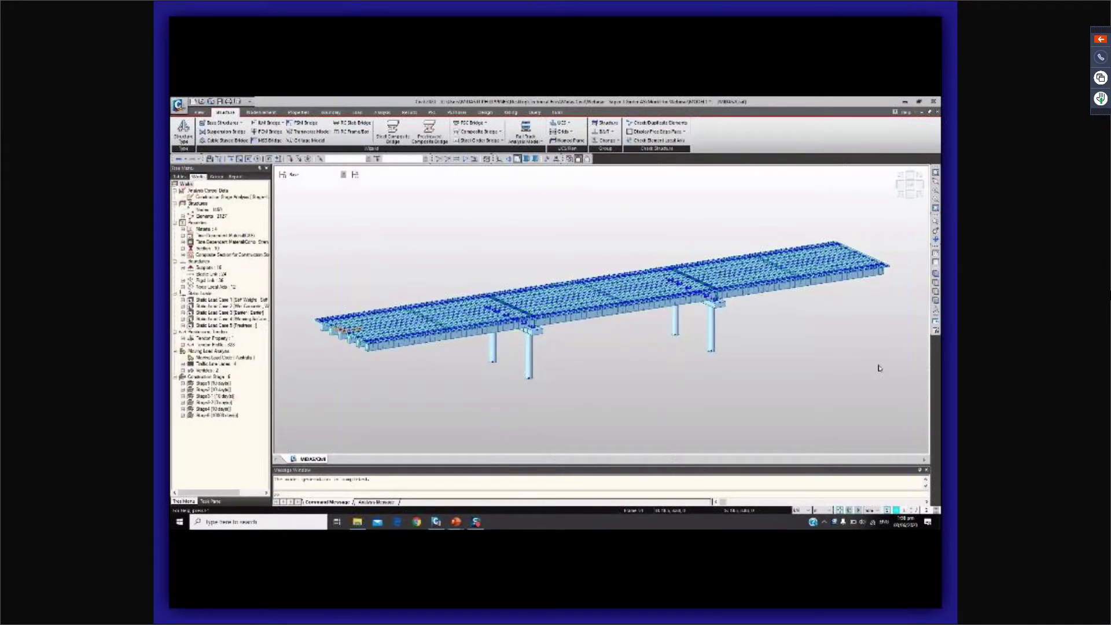
{"action": "scroll", "coordinate": [389, 380], "scroll_direction": "up", "scroll_amount": 4}
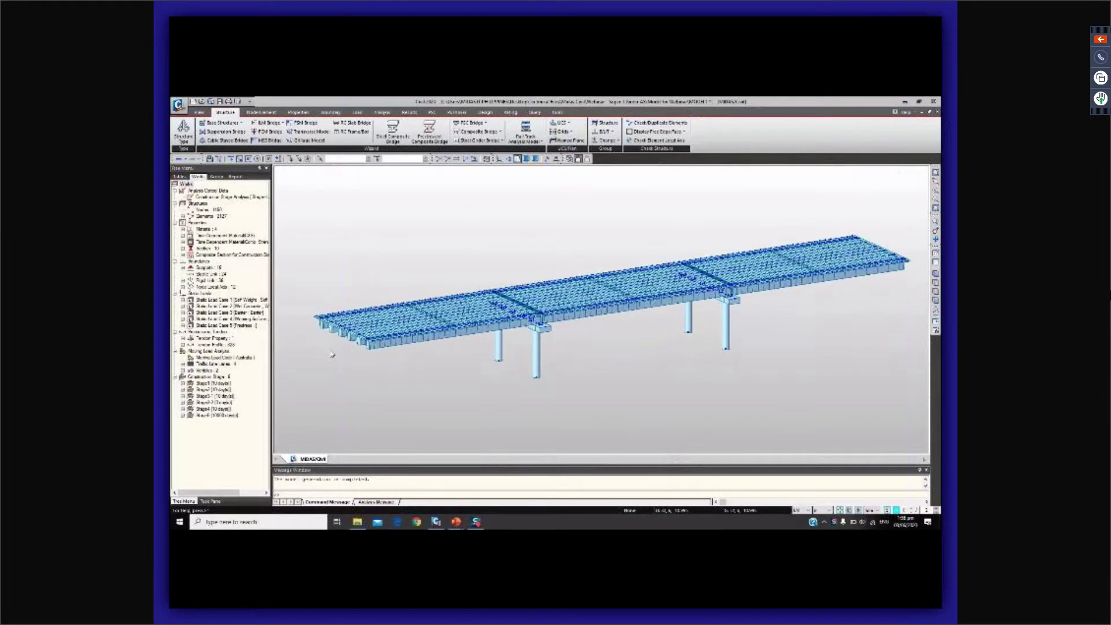
{"action": "middle_click_drag", "start_coordinate": [391, 381], "coordinate": [446, 356]}
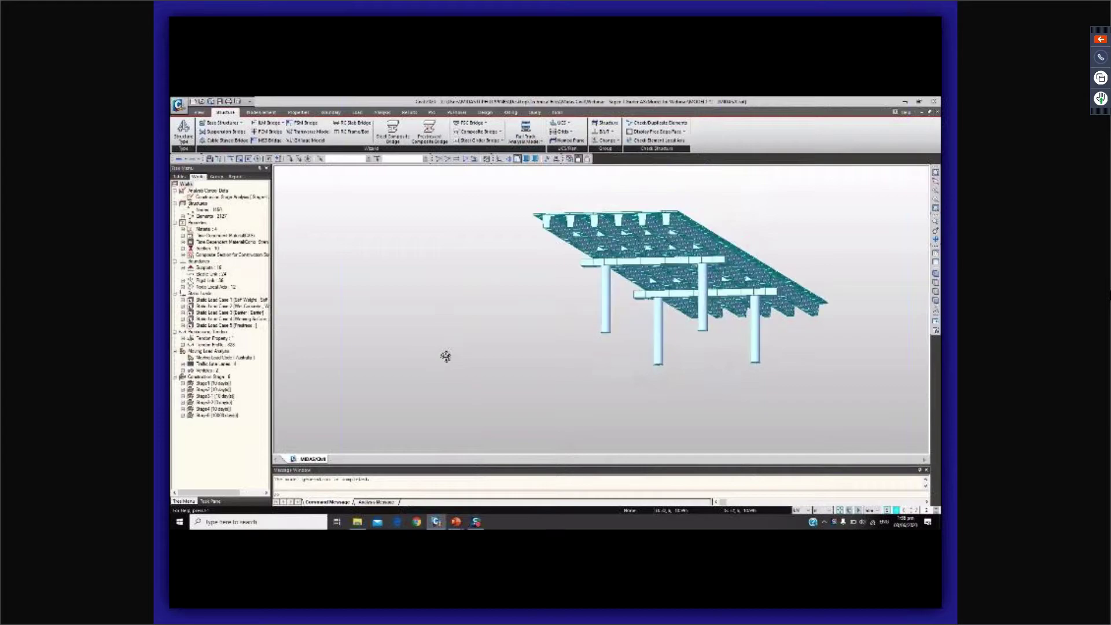
{"action": "scroll", "coordinate": [584, 277], "scroll_direction": "up", "scroll_amount": 3}
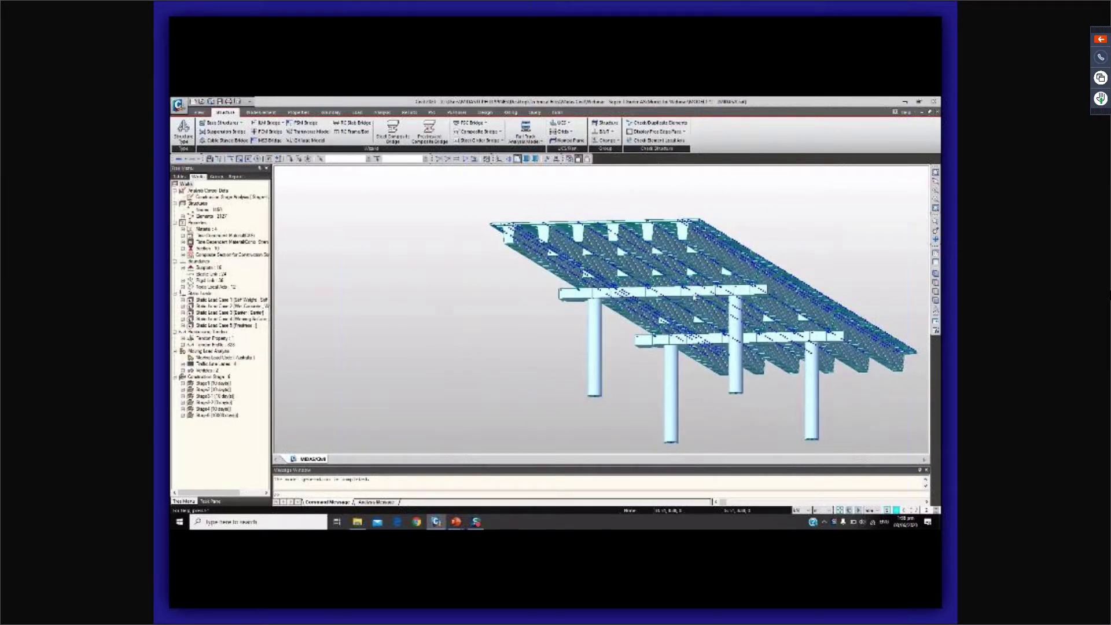
{"action": "middle_click_drag", "start_coordinate": [512, 315], "coordinate": [505, 367], "text": "ctrl"}
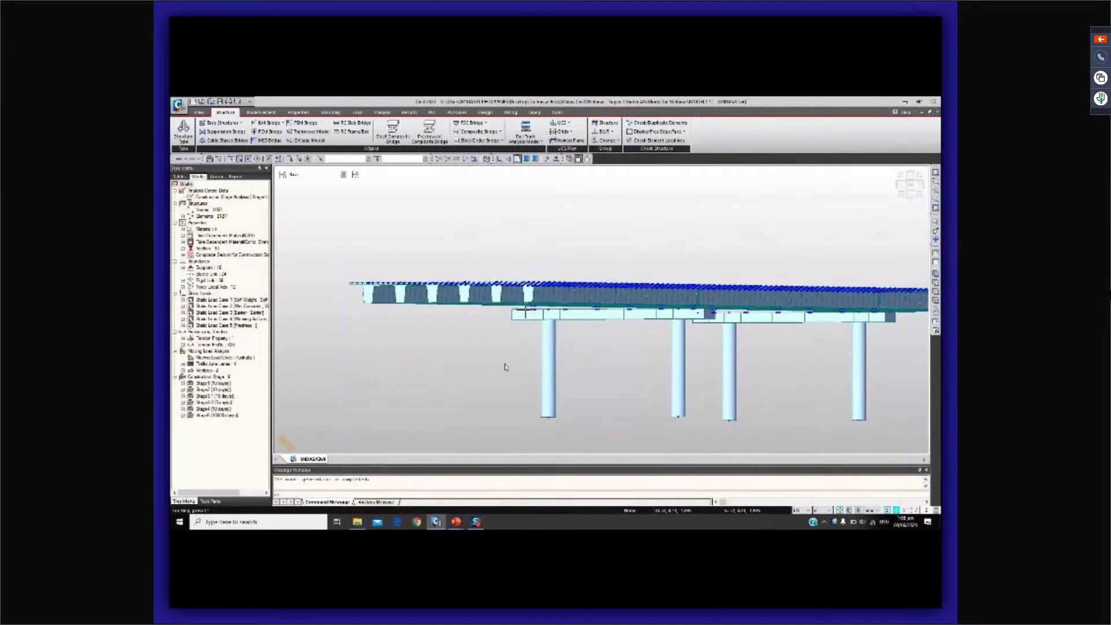
{"action": "scroll", "coordinate": [528, 347], "scroll_direction": "up", "scroll_amount": 1}
{"action": "scroll", "coordinate": [529, 346], "scroll_direction": "up", "scroll_amount": 1}
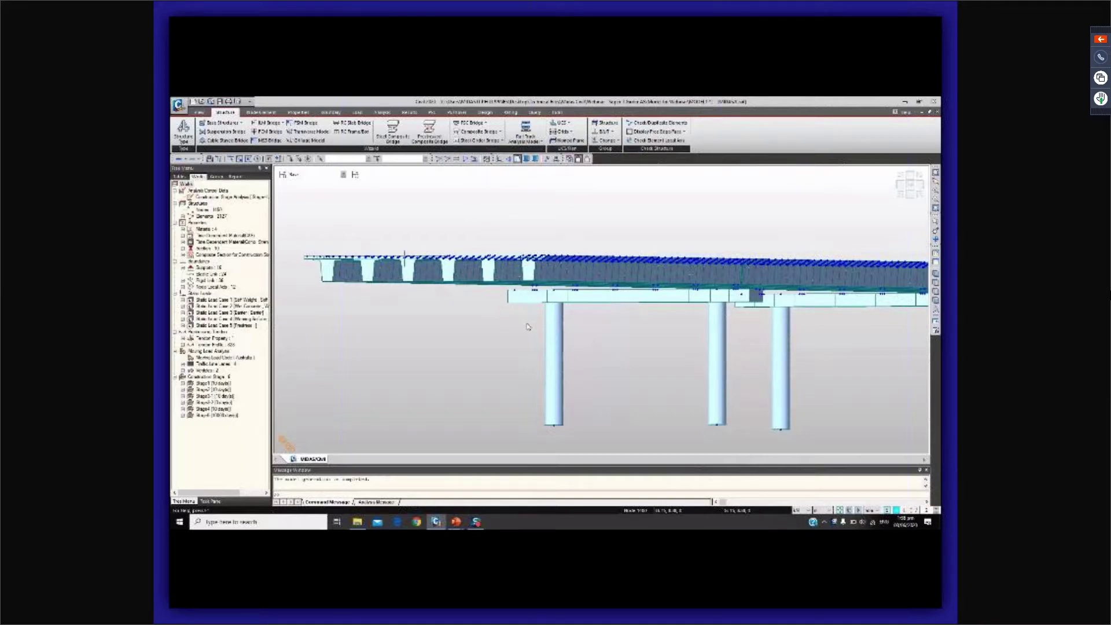
Inspect the whole bridge model from below and list its composite sections for construction stage.
{"action": "middle_click_drag", "start_coordinate": [527, 327], "coordinate": [564, 342]}
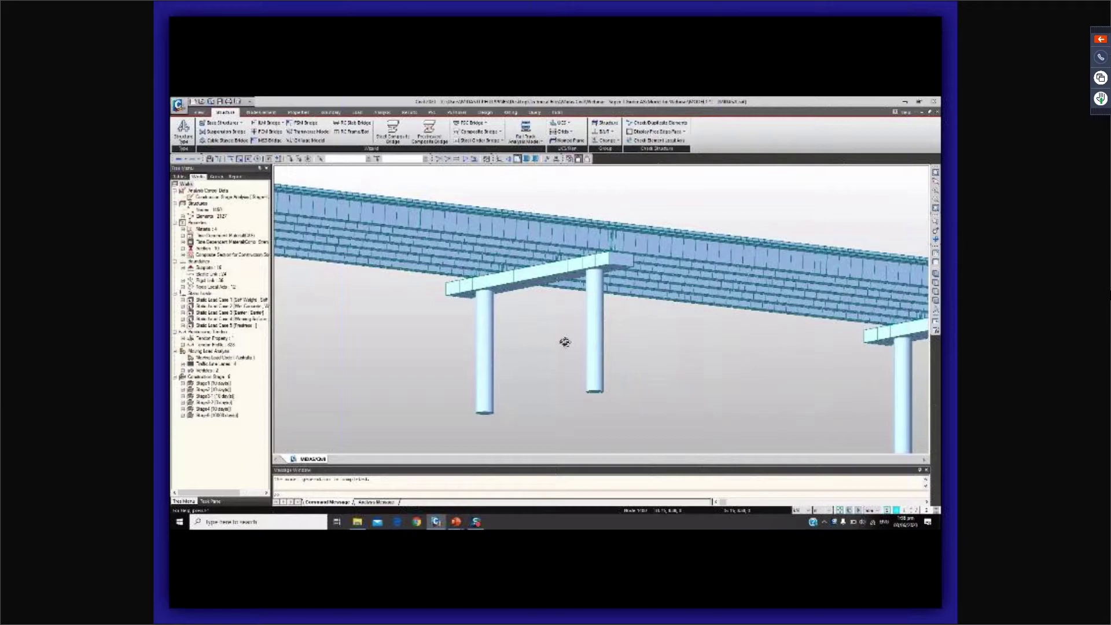
{"action": "middle_click_drag", "start_coordinate": [565, 342], "coordinate": [573, 330], "text": "ctrl"}
{"action": "scroll", "coordinate": [574, 331], "scroll_direction": "down", "scroll_amount": 3}
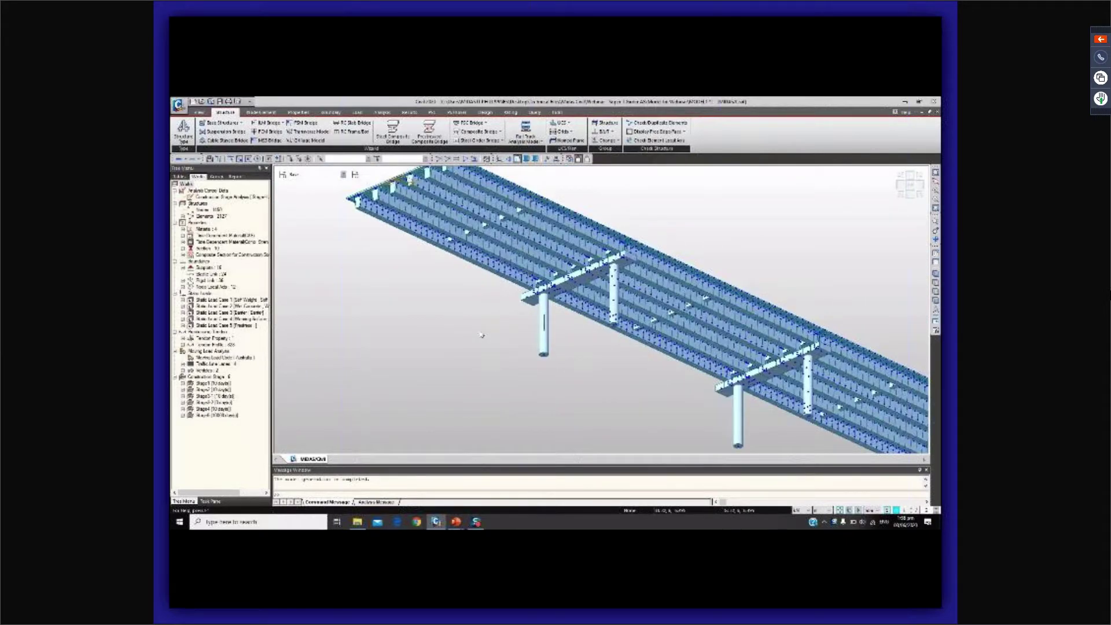
{"action": "mouse_move", "coordinate": [480, 334]}
{"action": "middle_mouse_down", "text": "ctrl"}
{"action": "mouse_move", "coordinate": [468, 325]}
{"action": "mouse_move", "coordinate": [467, 335]}
{"action": "middle_mouse_up", "text": "ctrl"}
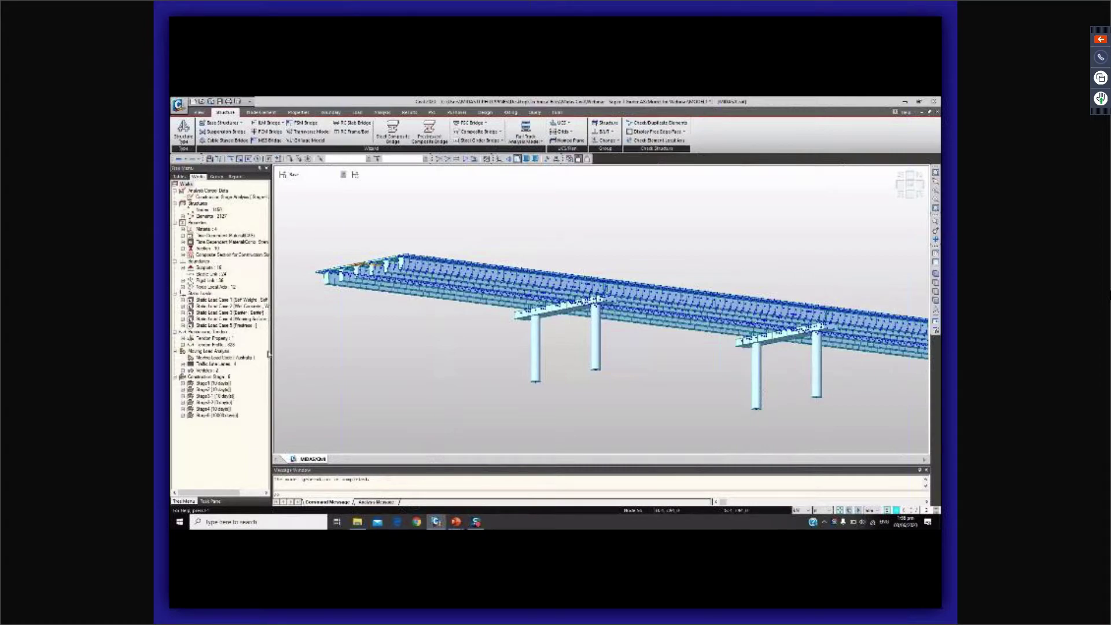
{"action": "double_click", "coordinate": [215, 255]}
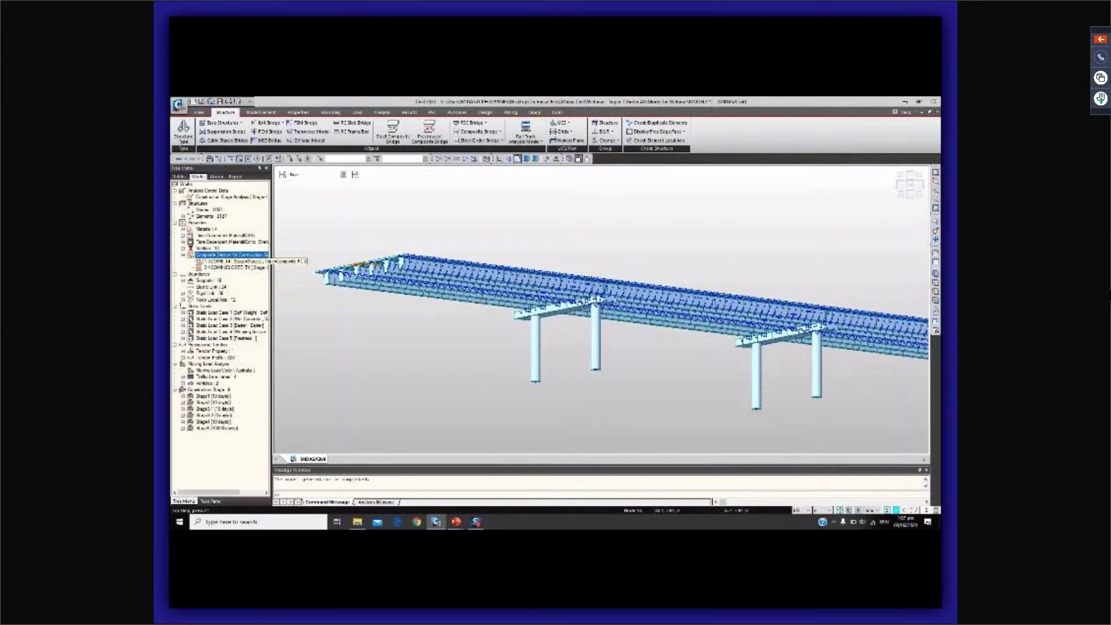
Display construction stages Stage1 and Stage2 in an isometric view to examine which bridge parts each one activates.
{"action": "left_click", "coordinate": [344, 175]}
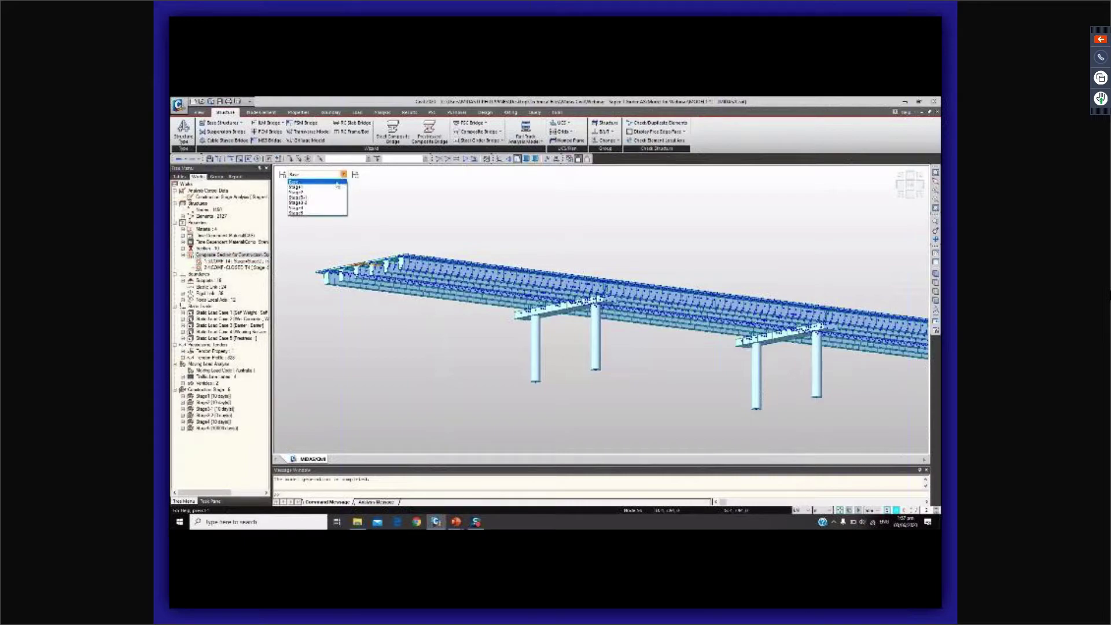
{"action": "left_click", "coordinate": [333, 188]}
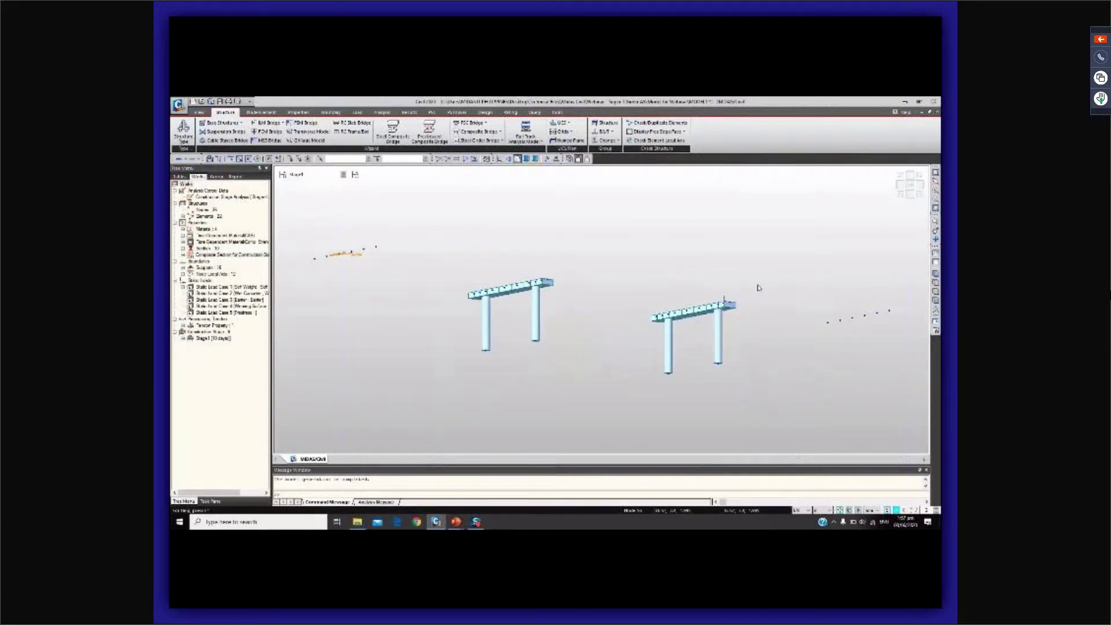
{"action": "left_click", "coordinate": [900, 193]}
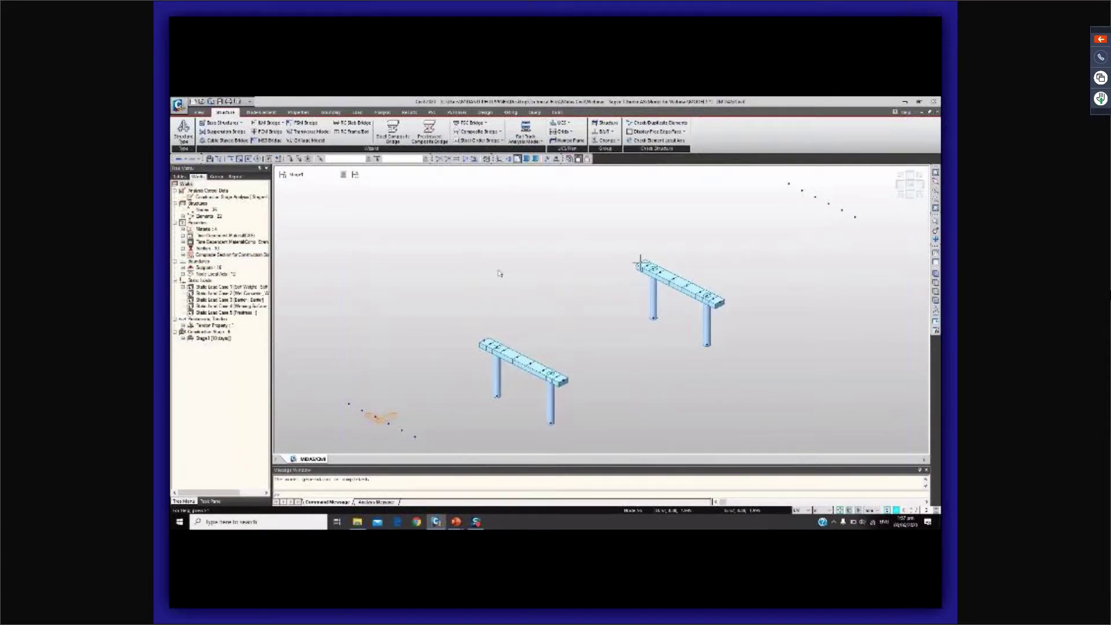
{"action": "left_click", "coordinate": [343, 175]}
{"action": "left_click", "coordinate": [329, 193]}
{"action": "scroll", "coordinate": [516, 404], "scroll_direction": "up", "scroll_amount": 3}
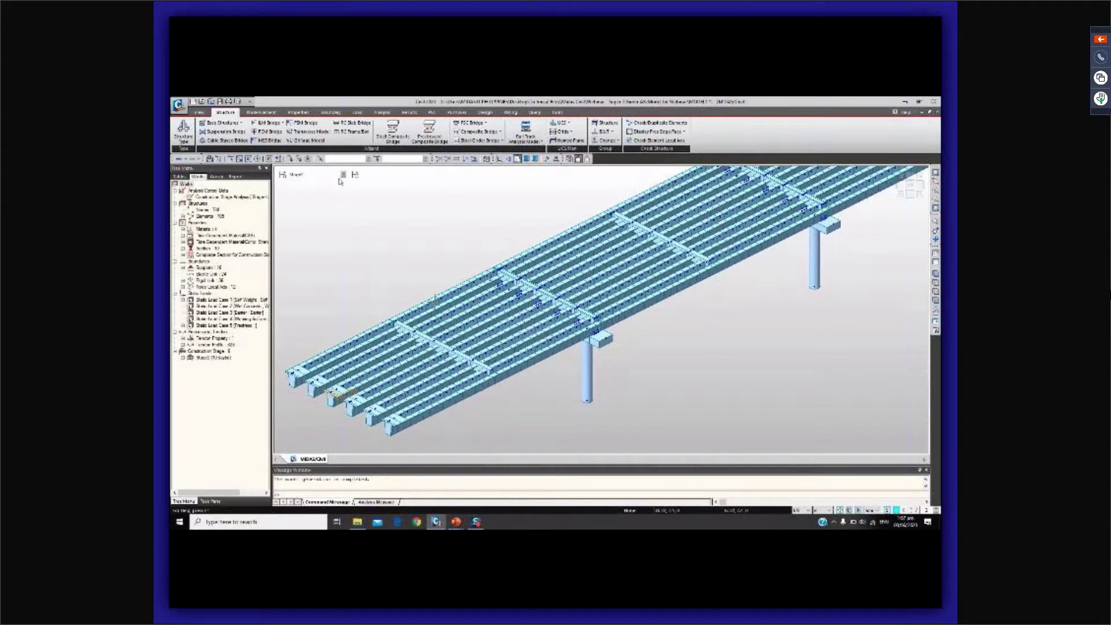
Display Stage3-1, examine its self weight and wet concrete loads, and display Stage3-2.
{"action": "left_click", "coordinate": [343, 174]}
{"action": "left_click", "coordinate": [328, 202]}
{"action": "double_click", "coordinate": [221, 312]}
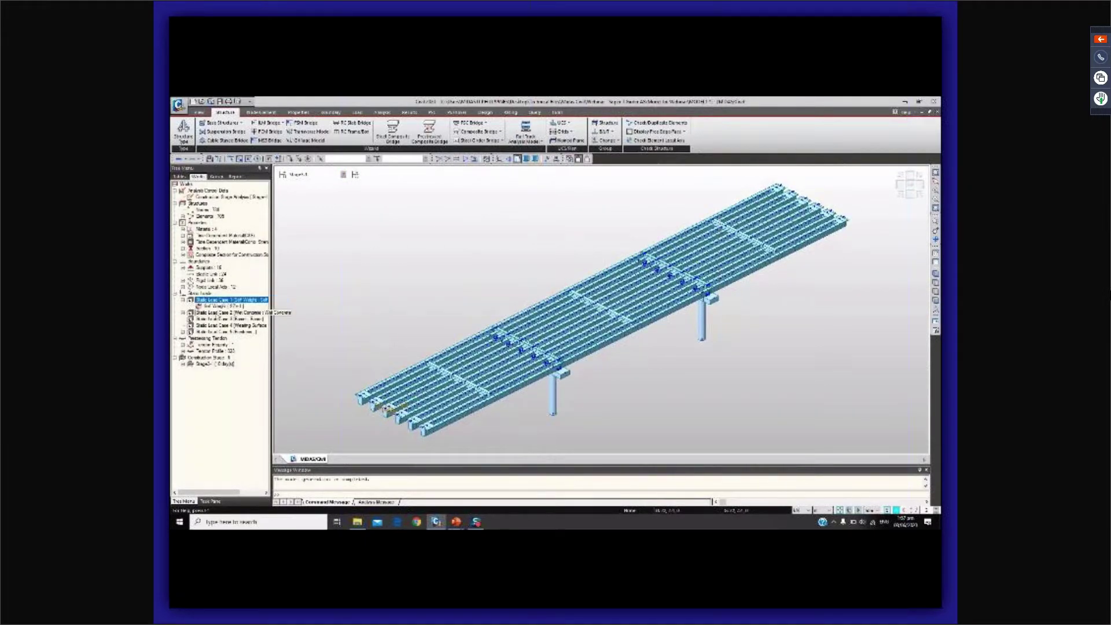
{"action": "left_click", "coordinate": [219, 319]}
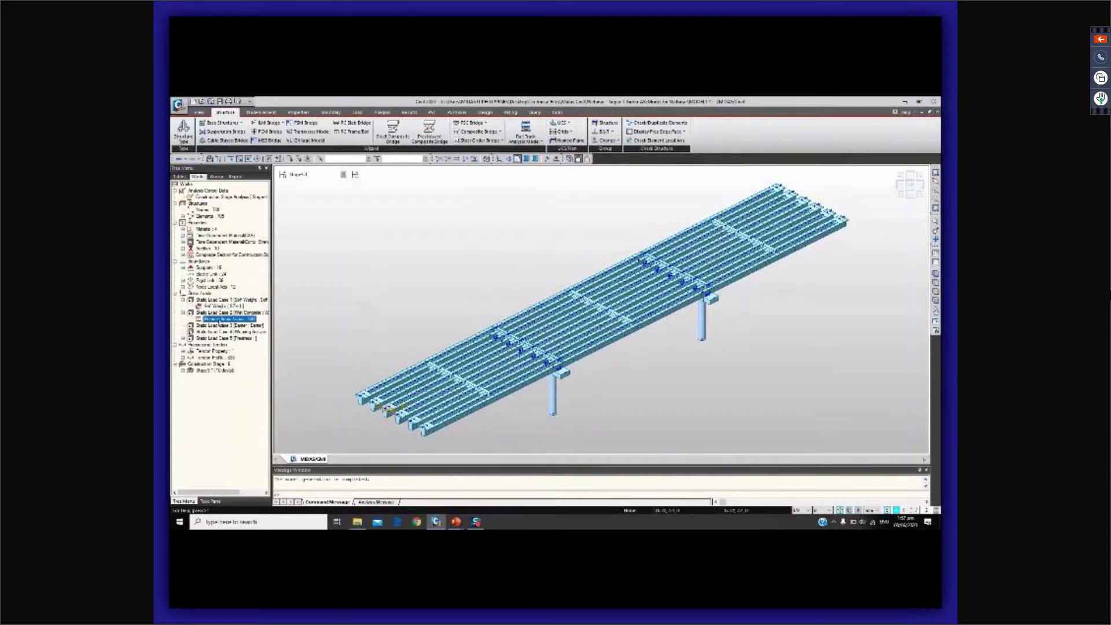
{"action": "left_click", "coordinate": [309, 174]}
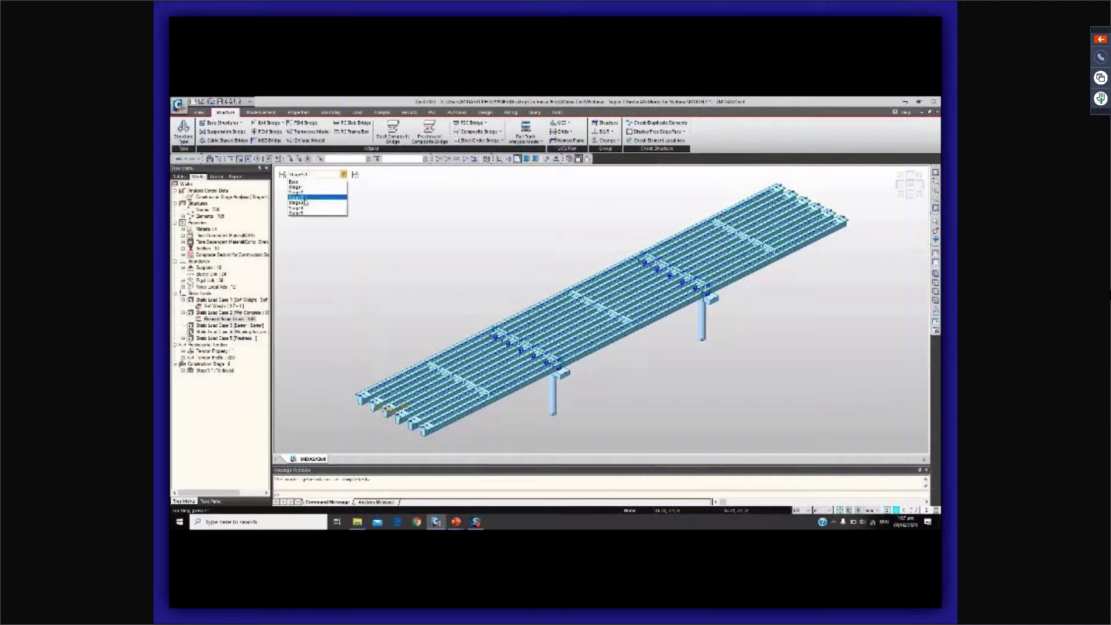
{"action": "left_click", "coordinate": [305, 200]}
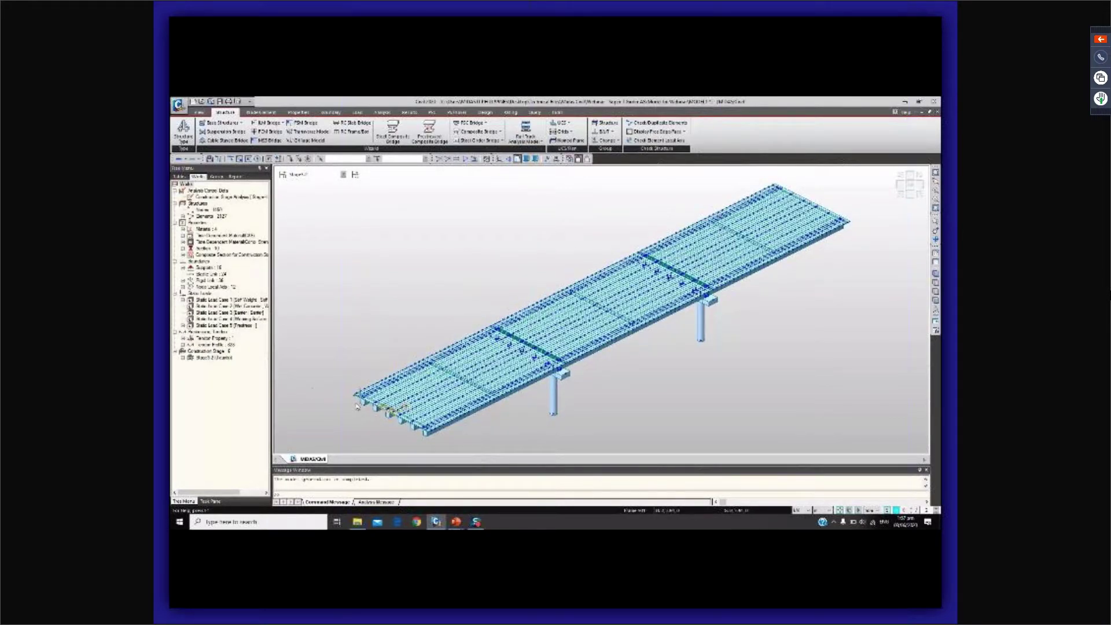
Display Stage4 with its wearing surface loads and Stage5, and return the model to the Base stage.
{"action": "left_click", "coordinate": [319, 175]}
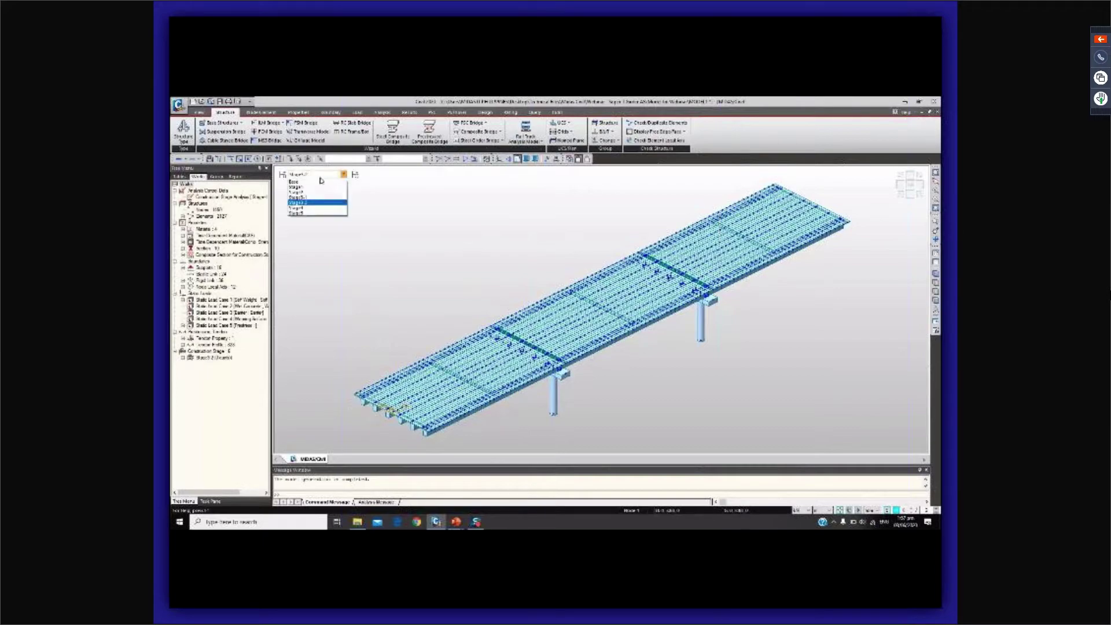
{"action": "left_click", "coordinate": [324, 208]}
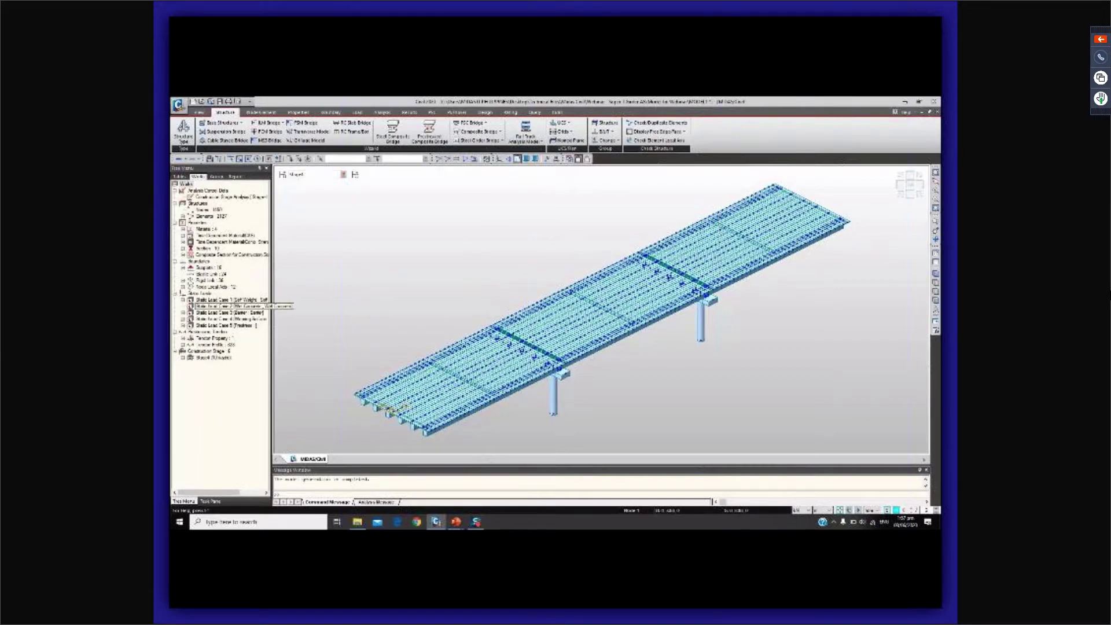
{"action": "double_click", "coordinate": [248, 319]}
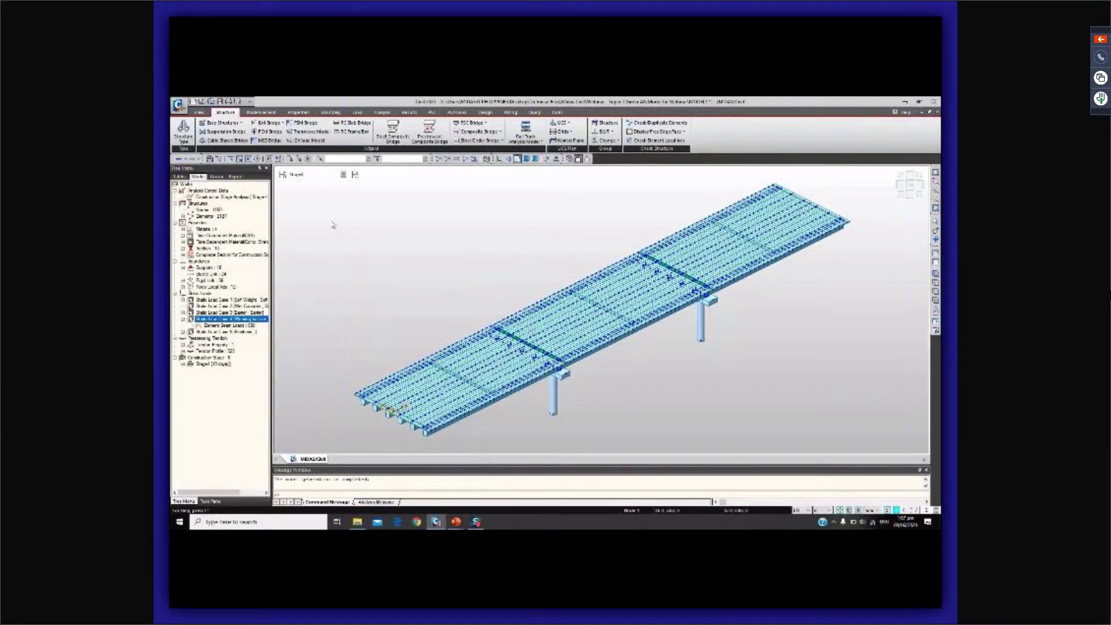
{"action": "left_click", "coordinate": [344, 174]}
{"action": "left_click", "coordinate": [310, 213]}
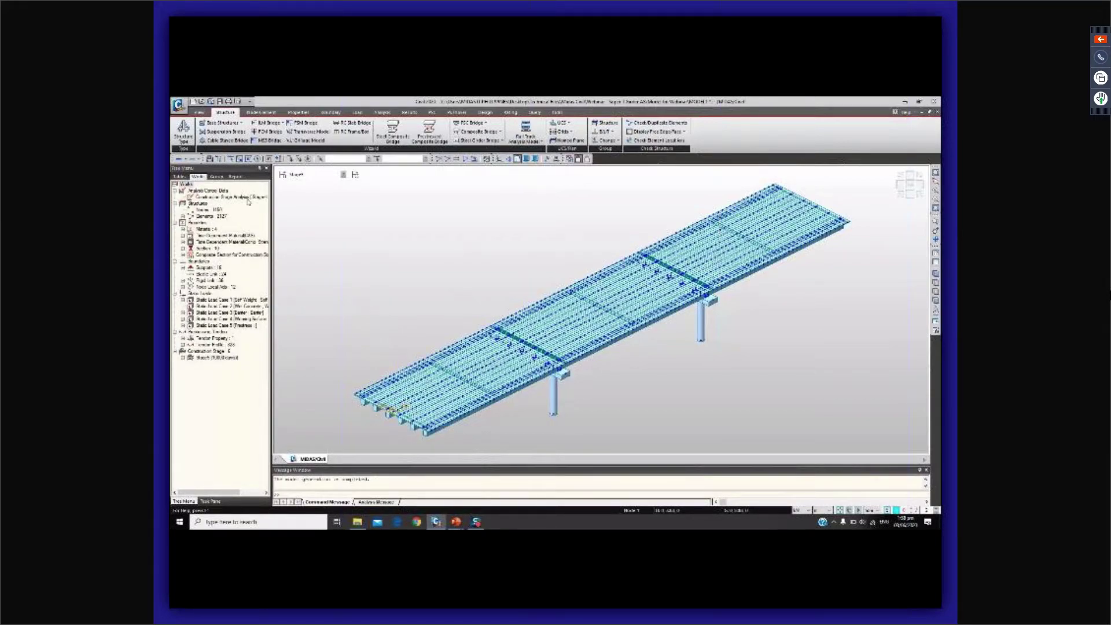
{"action": "left_click", "coordinate": [312, 176]}
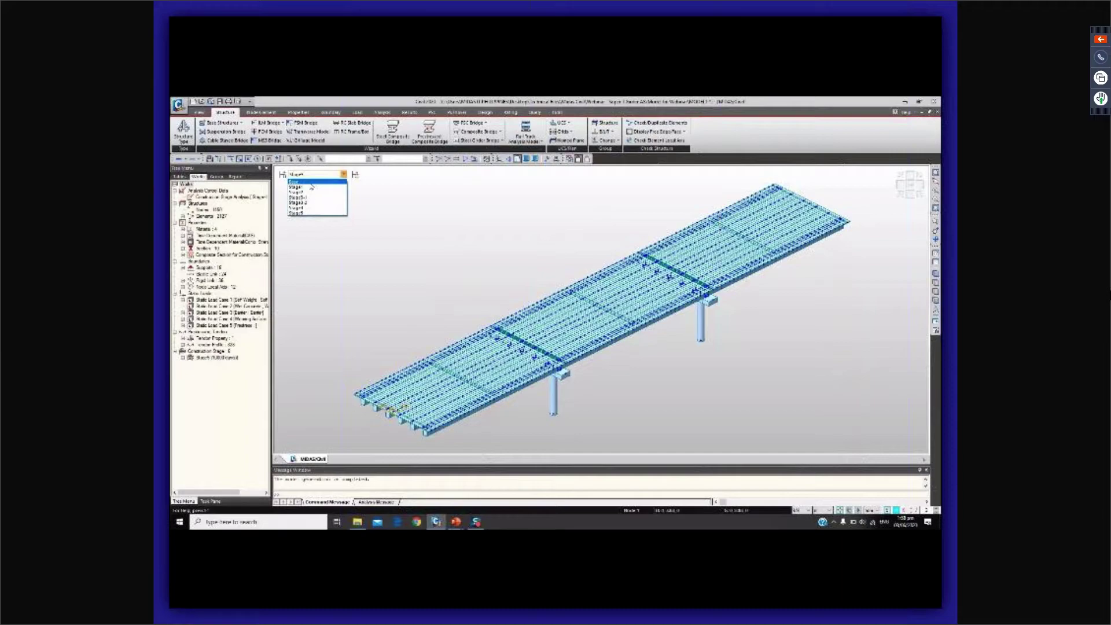
{"action": "left_click", "coordinate": [310, 182]}
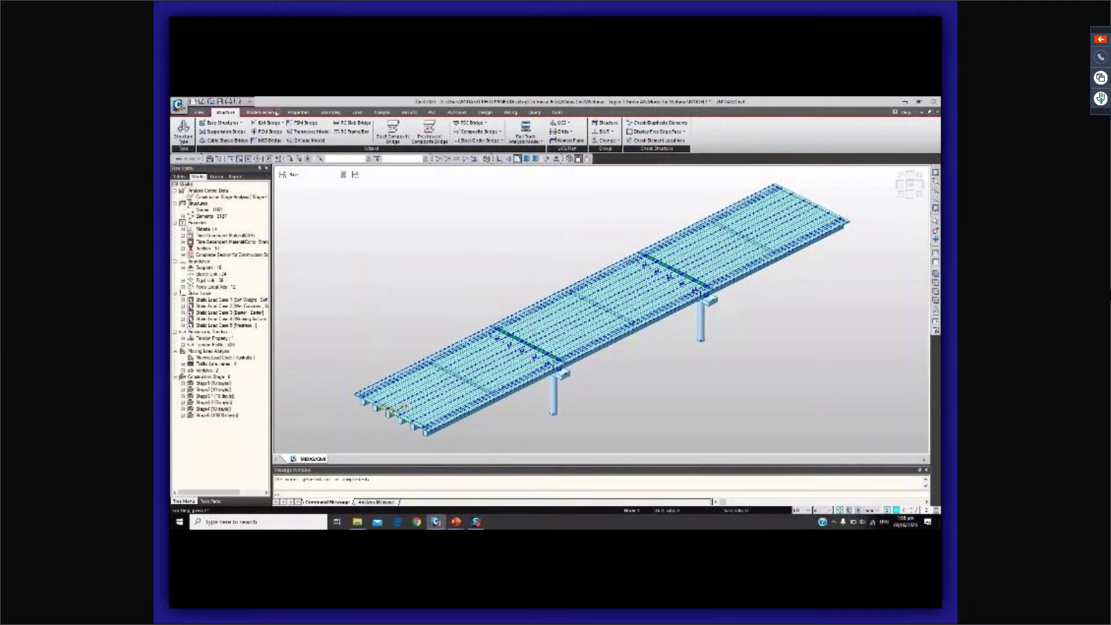
Link material C50 to the C50 creep/shrinkage and C50 compressive strength time-dependent properties.
{"action": "left_click", "coordinate": [298, 112]}
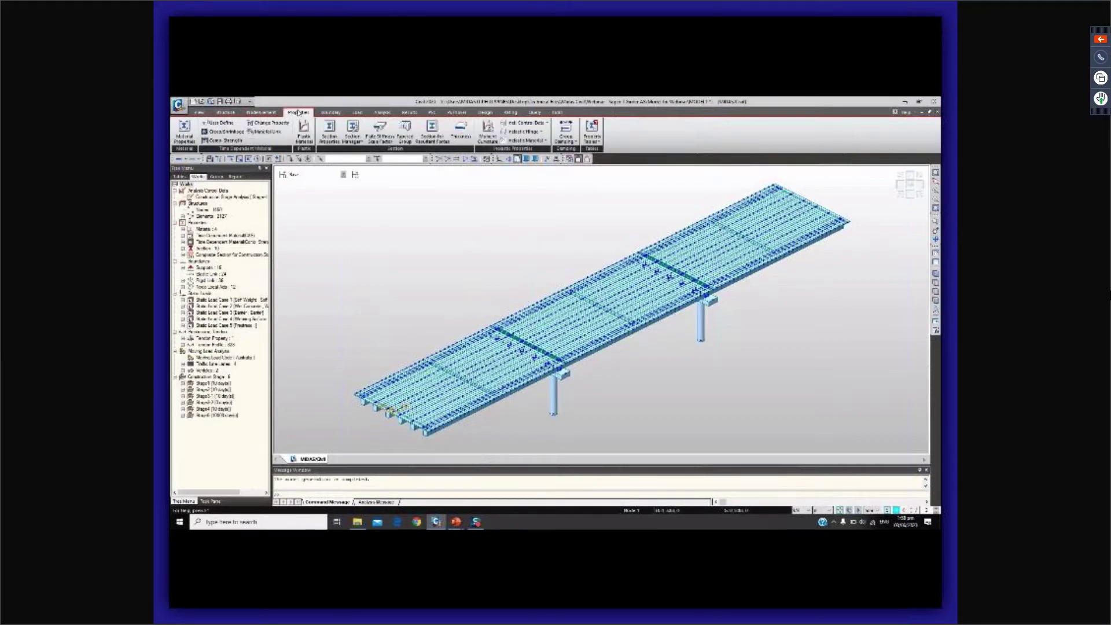
{"action": "left_click", "coordinate": [265, 131]}
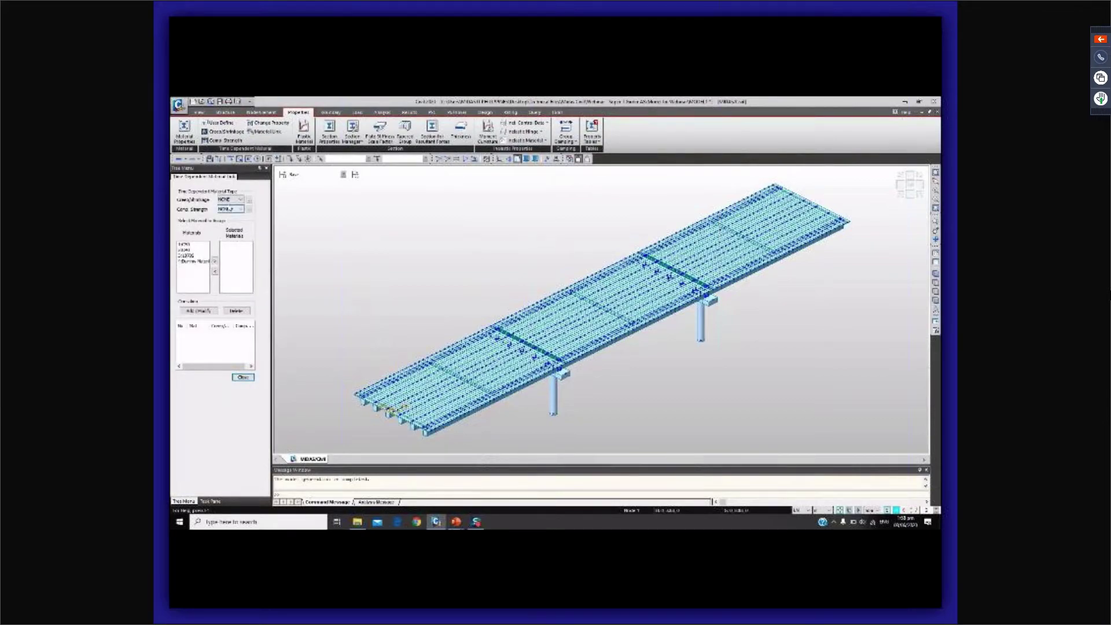
{"action": "left_click", "coordinate": [231, 200]}
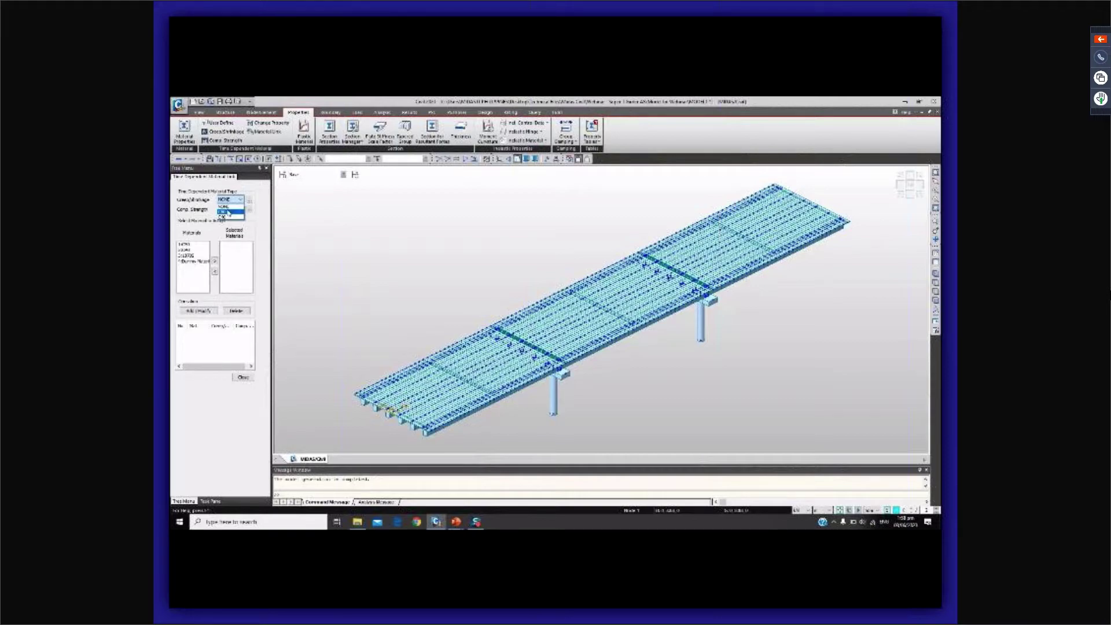
{"action": "left_click", "coordinate": [227, 212]}
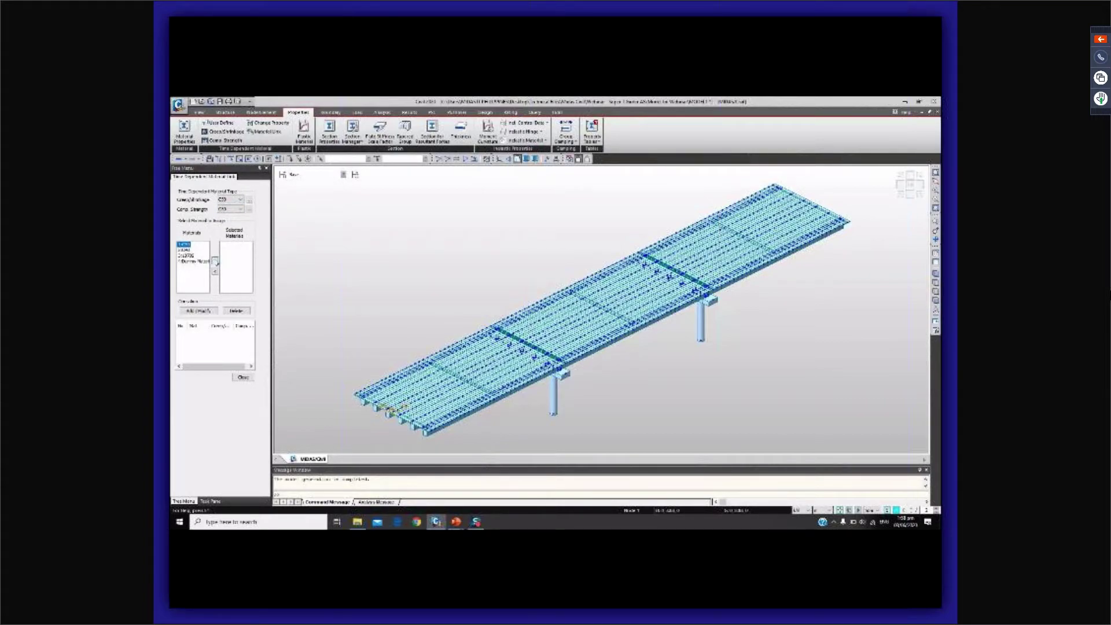
{"action": "left_click", "coordinate": [215, 262]}
Link material C40 to the C40 creep/shrinkage and compressive strength properties, and close the time-dependent material link.
{"action": "left_click", "coordinate": [231, 199]}
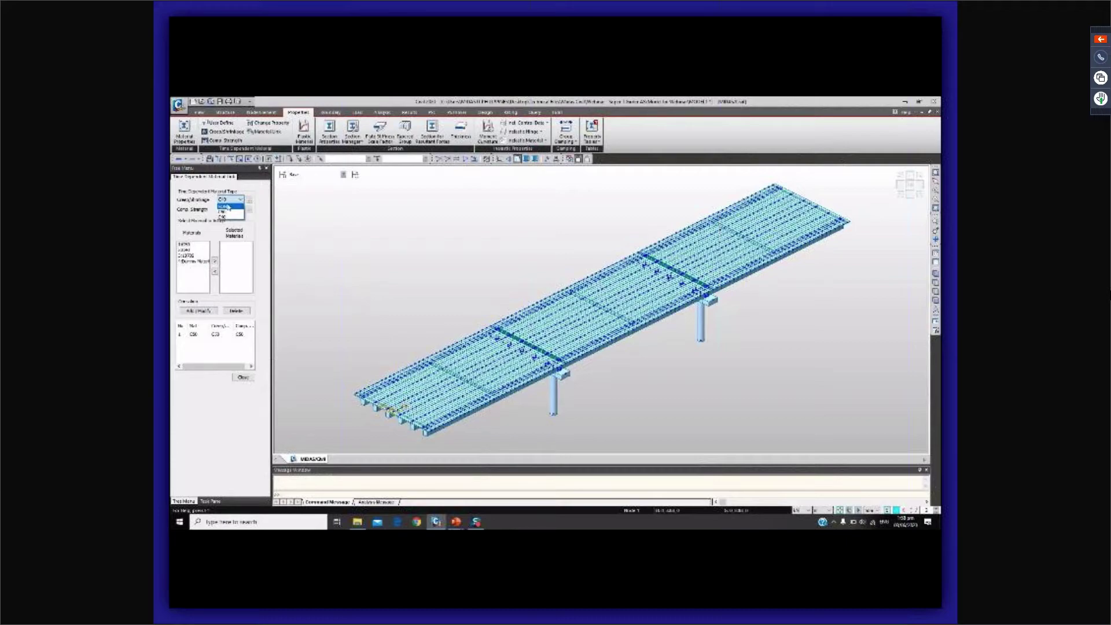
{"action": "left_click", "coordinate": [226, 211]}
{"action": "left_click", "coordinate": [231, 209]}
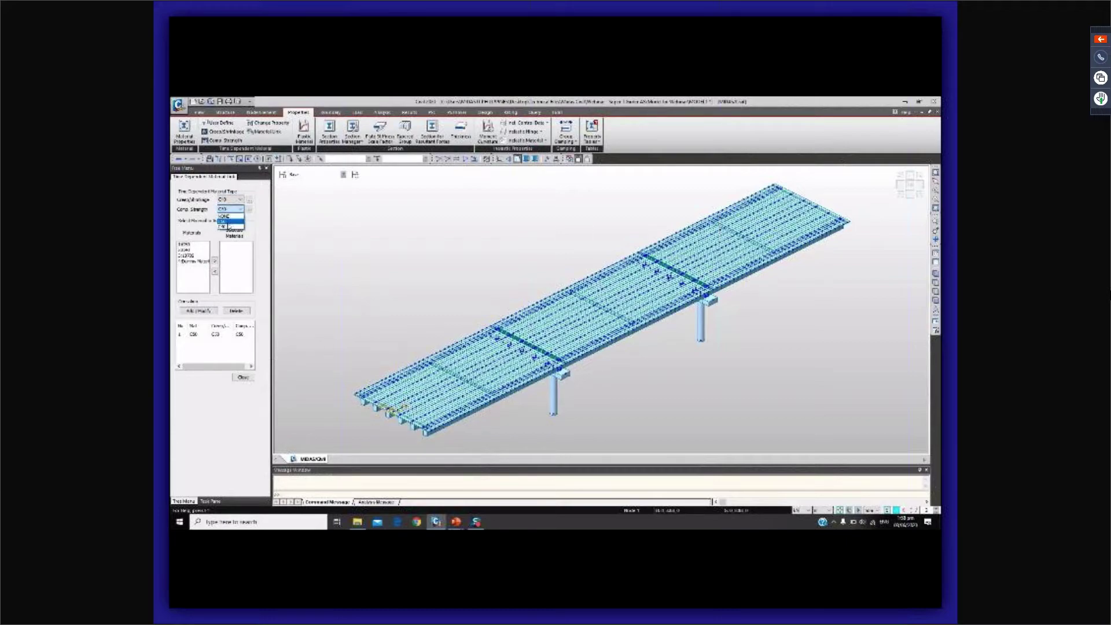
{"action": "left_click", "coordinate": [229, 221]}
{"action": "left_click", "coordinate": [198, 311]}
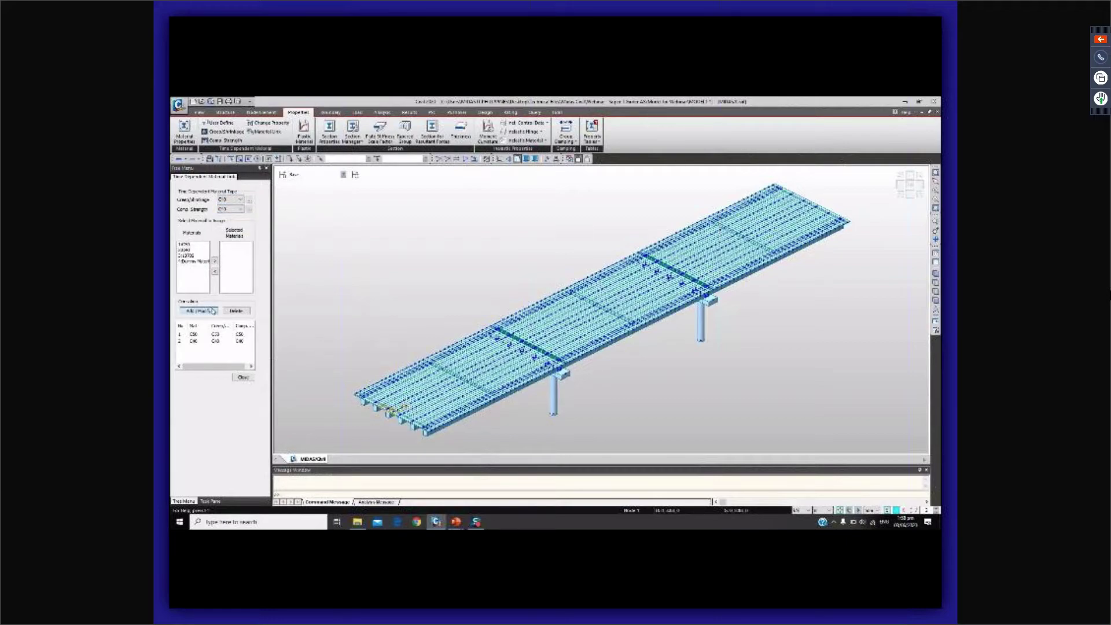
{"action": "left_click", "coordinate": [243, 379]}
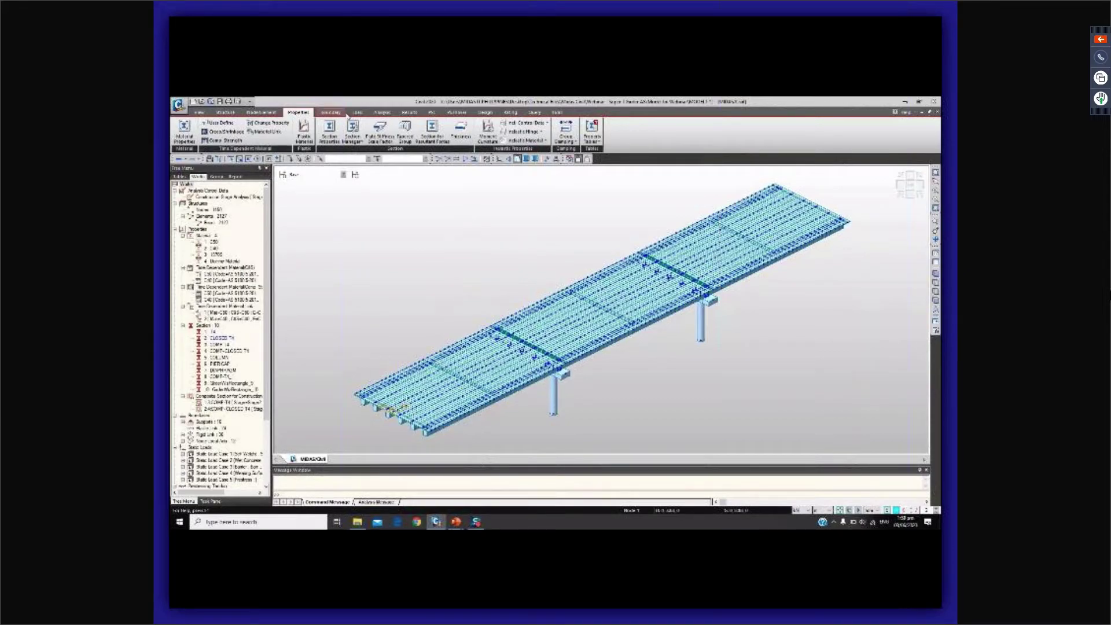
Start a new moving load case under the Australian moving load code and name it ML1.
{"action": "left_click", "coordinate": [354, 112]}
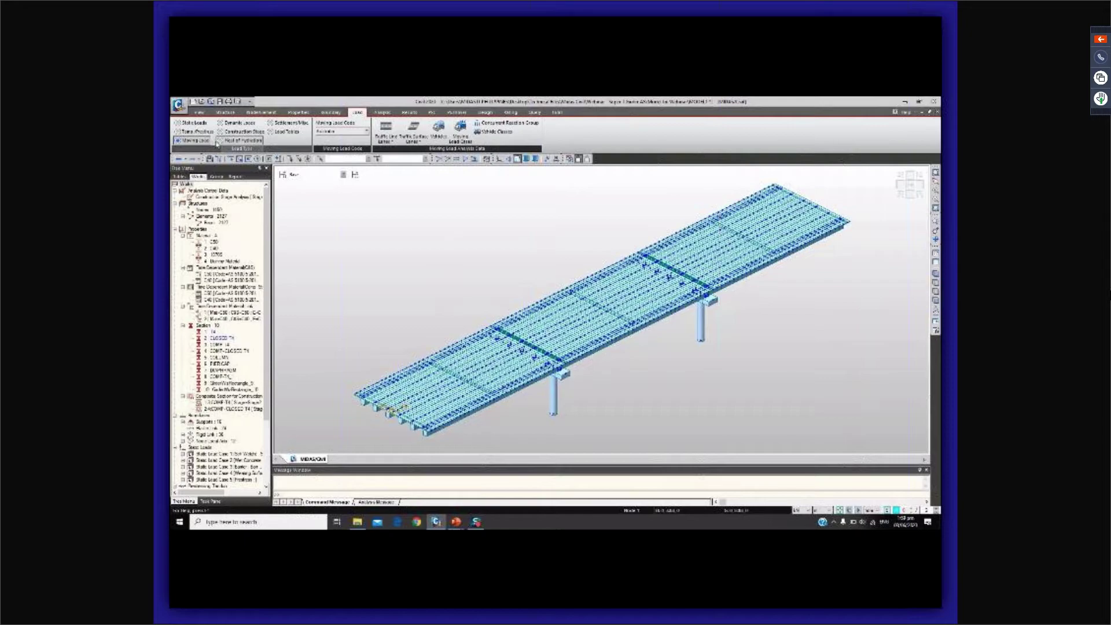
{"action": "left_click", "coordinate": [456, 139]}
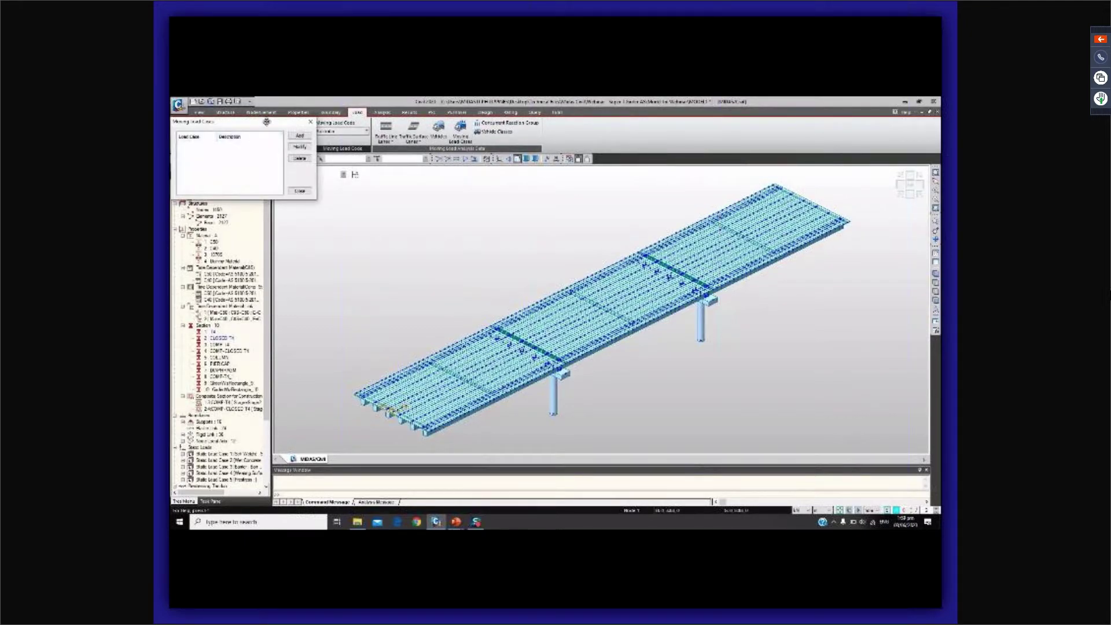
{"action": "left_click", "coordinate": [417, 201]}
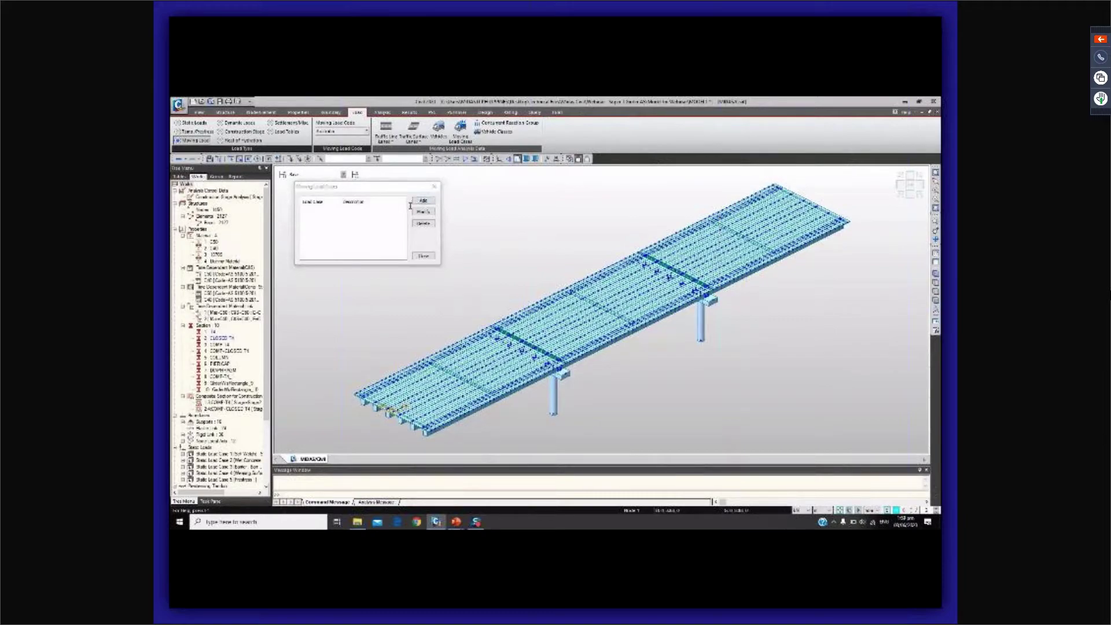
{"action": "left_click_drag", "start_coordinate": [341, 188], "coordinate": [505, 175]}
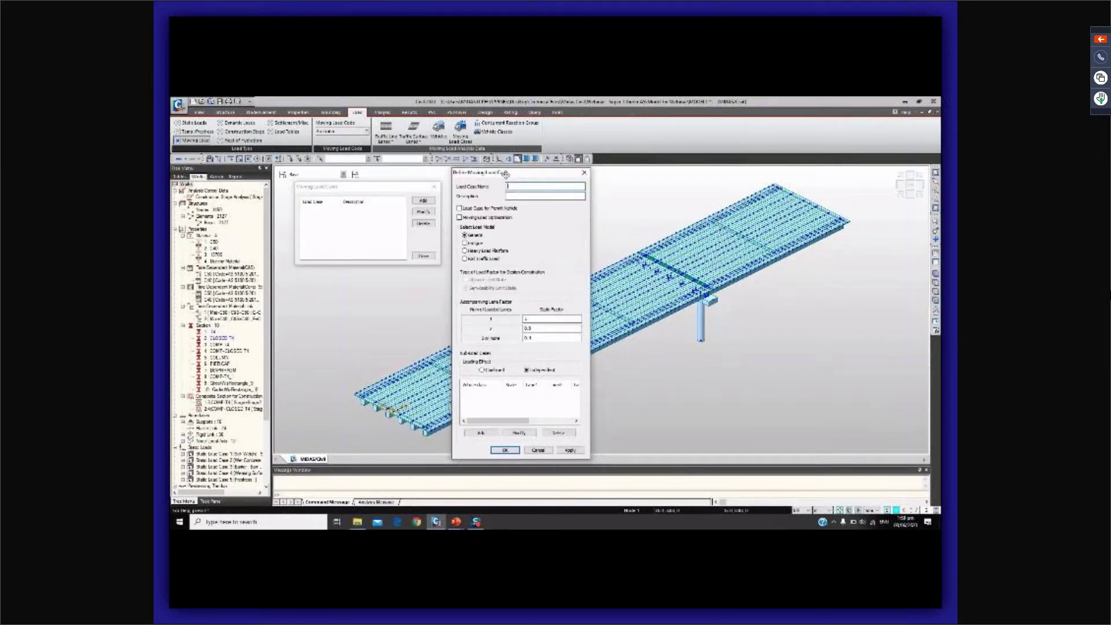
{"action": "type", "text": "mv"}
{"action": "left_click", "coordinate": [570, 451]}
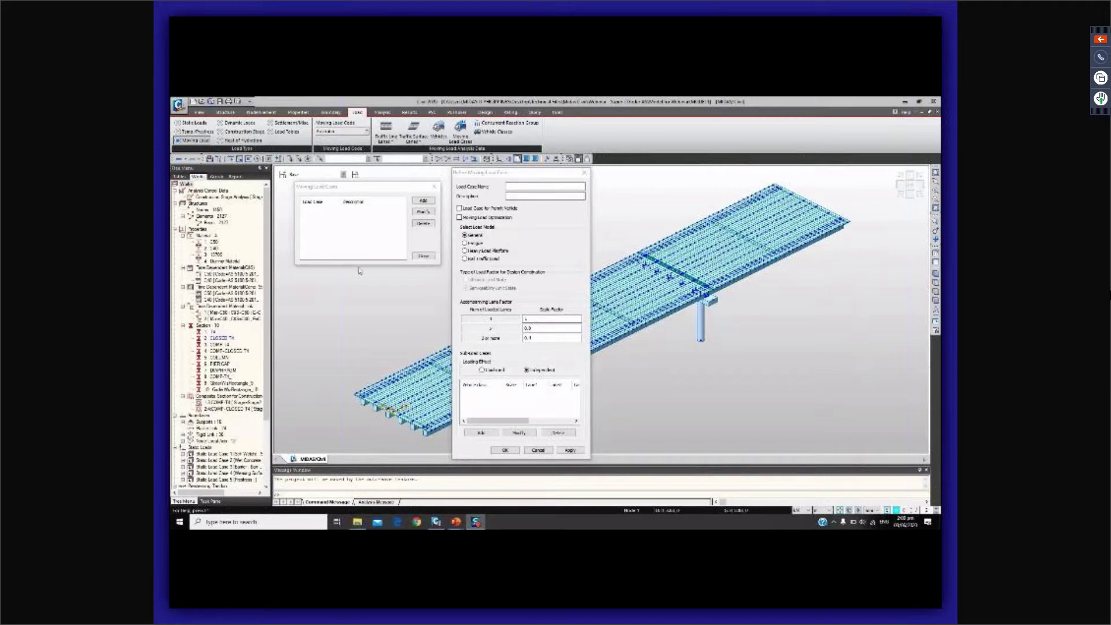
{"action": "left_click", "coordinate": [520, 186]}
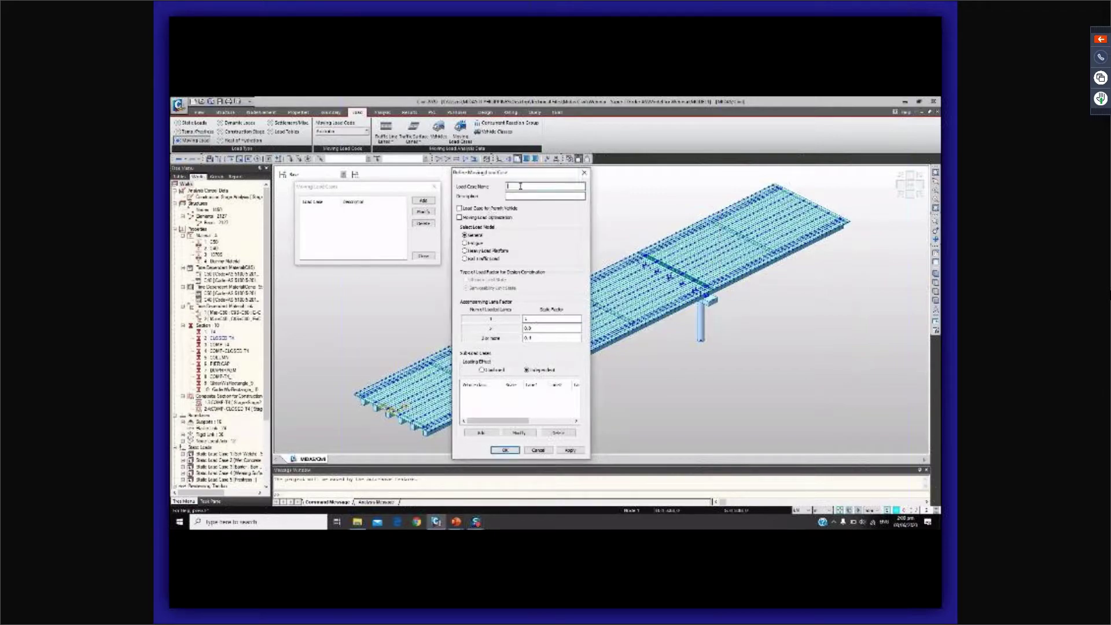
{"action": "left_click", "coordinate": [514, 195]}
{"action": "type", "text": "ML1"}
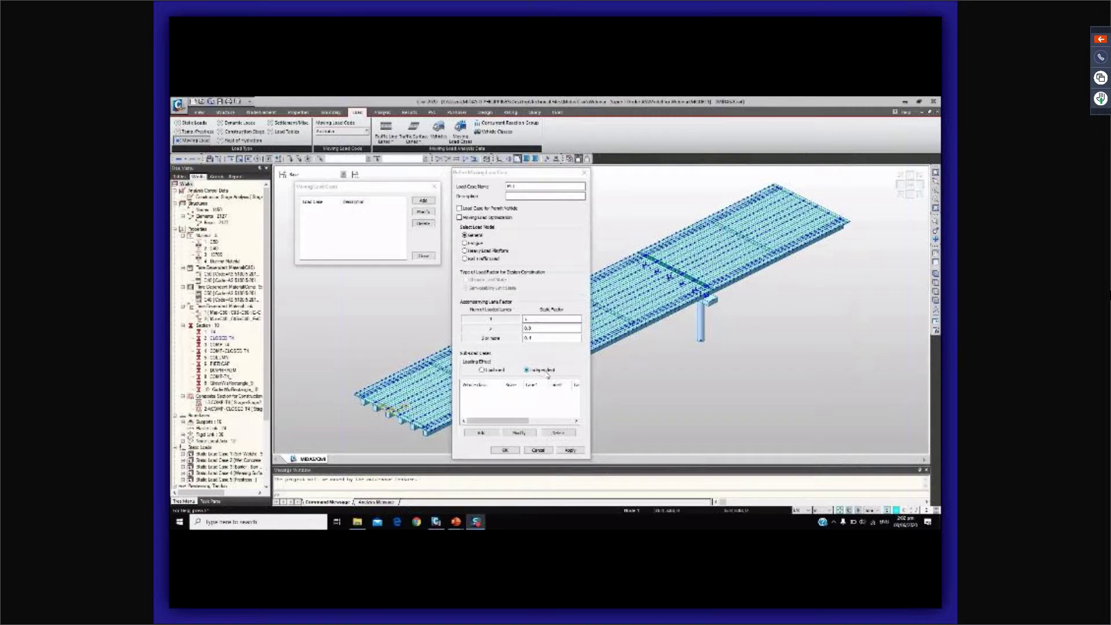
Set the loading effect to Combined and add a sub-load case for vehicle M1600 with at most 4 loaded lanes, assigning Lane1 to Lane4.
{"action": "left_click", "coordinate": [493, 371]}
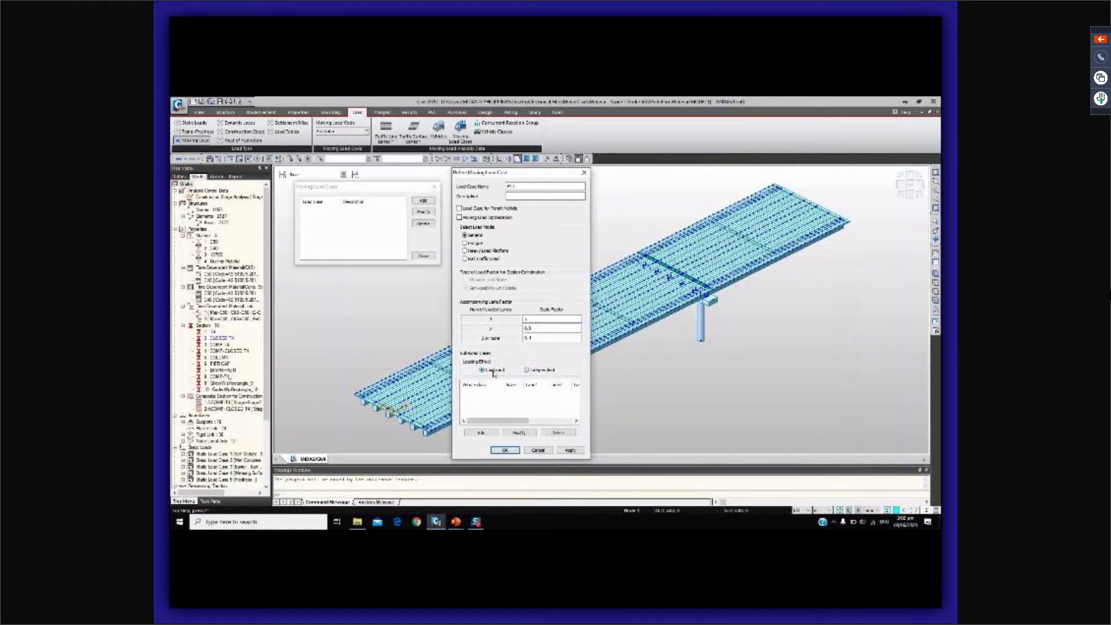
{"action": "left_click", "coordinate": [481, 436]}
{"action": "left_click", "coordinate": [661, 194]}
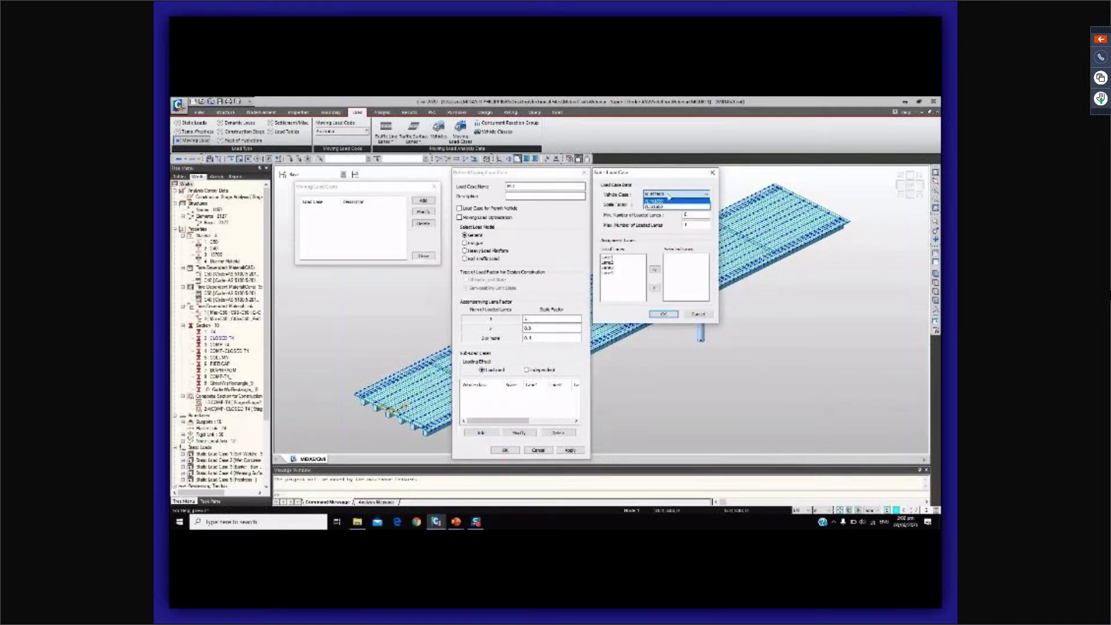
{"action": "left_click", "coordinate": [664, 205]}
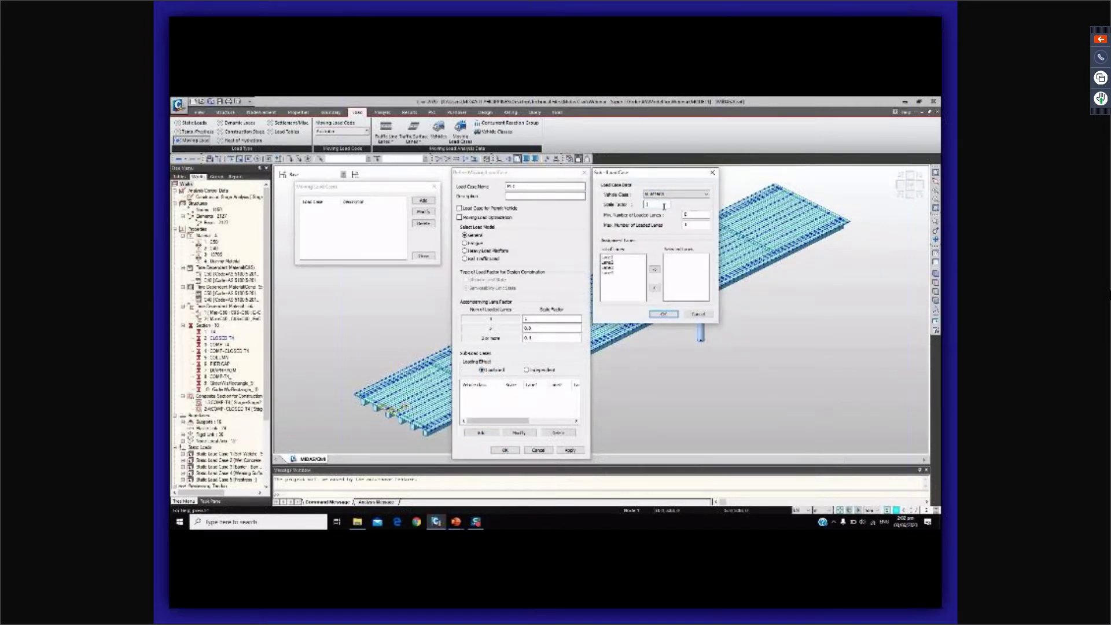
{"action": "type", "text": "4"}
{"action": "left_click_drag", "start_coordinate": [616, 257], "coordinate": [644, 272]}
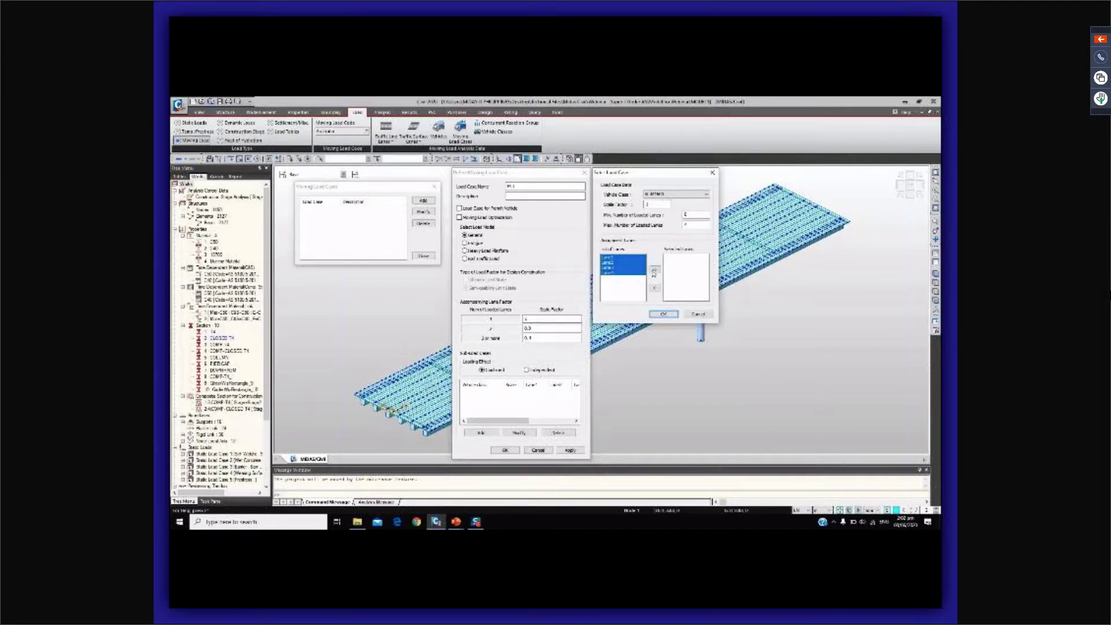
{"action": "left_click", "coordinate": [654, 269]}
{"action": "left_click", "coordinate": [663, 314]}
Add a second sub-load case for vehicle S1600 on Lane1 to Lane4, then confirm the moving load case and close the list.
{"action": "left_click", "coordinate": [487, 432]}
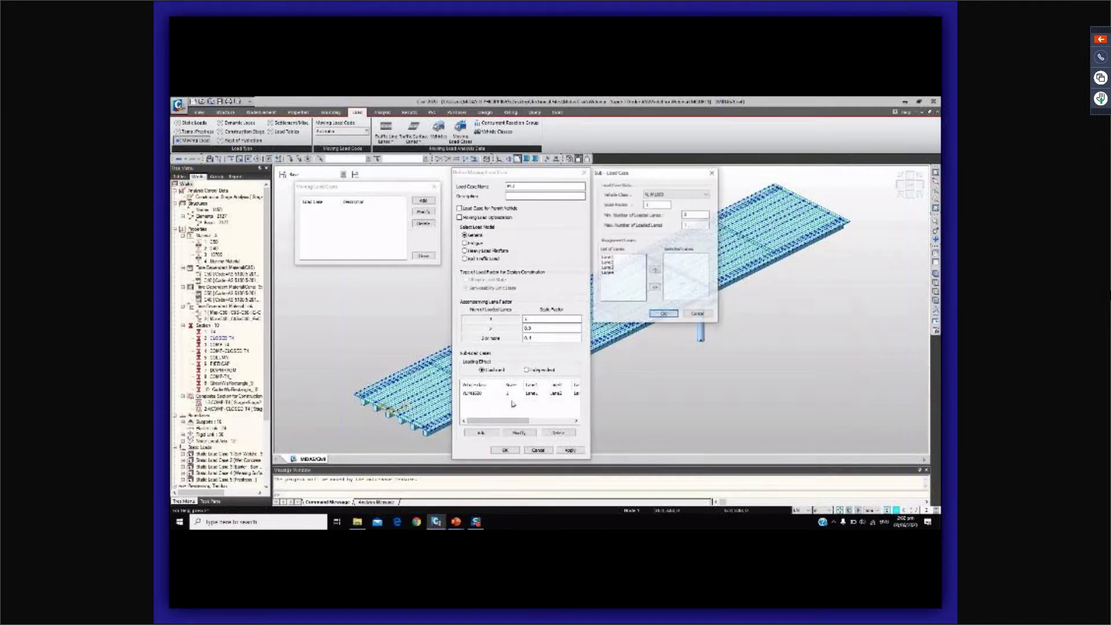
{"action": "left_click", "coordinate": [678, 194]}
{"action": "left_click", "coordinate": [684, 201]}
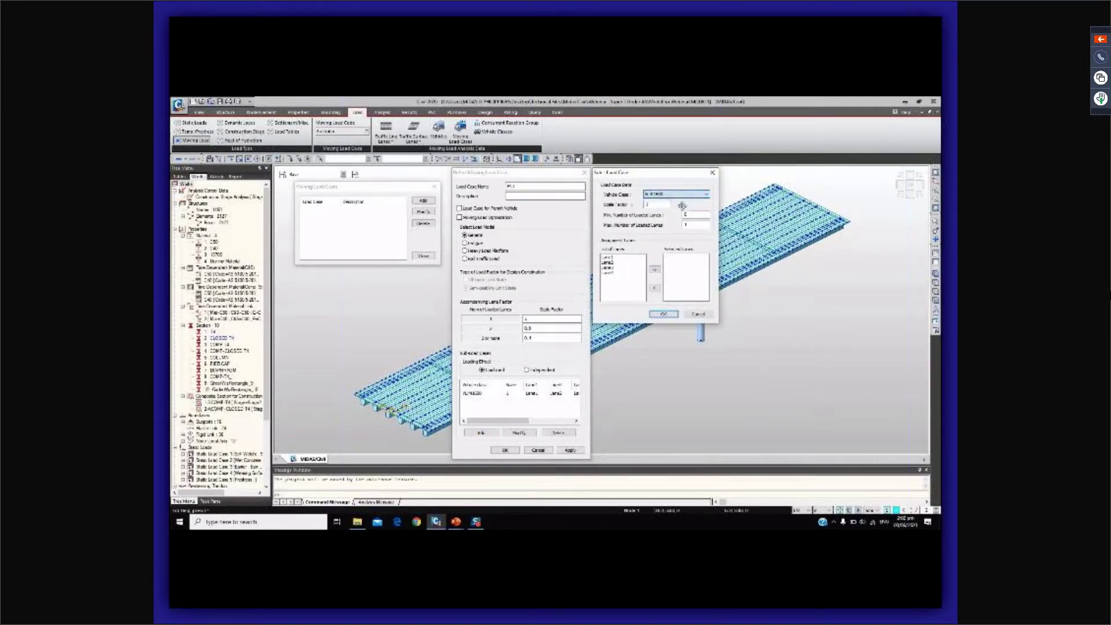
{"action": "left_click", "coordinate": [609, 258]}
{"action": "left_click", "coordinate": [607, 272], "text": "shift"}
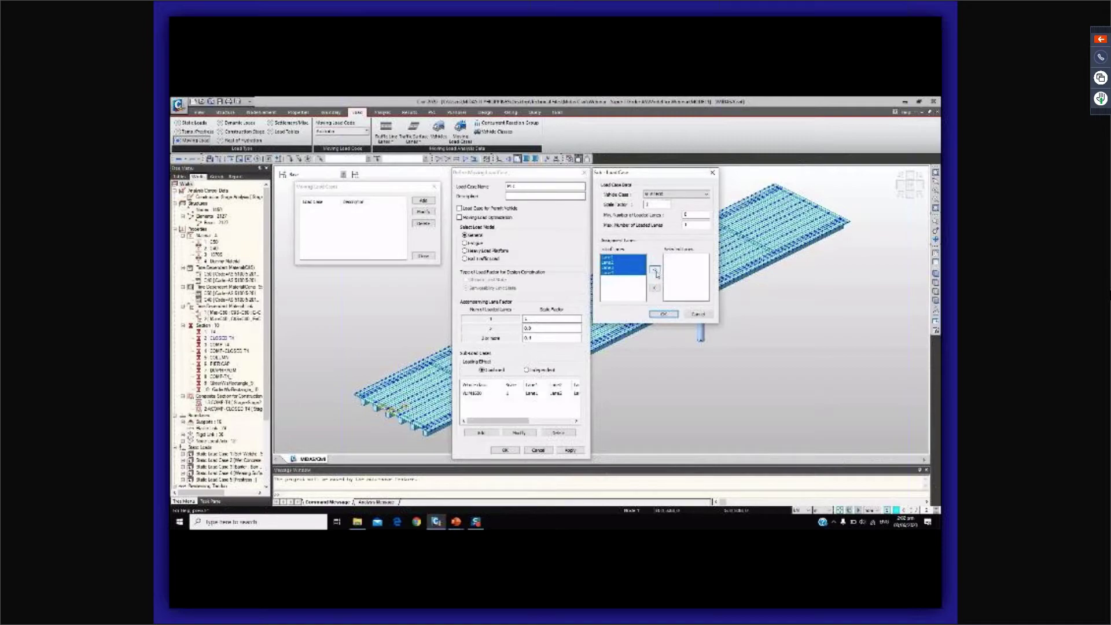
{"action": "left_click", "coordinate": [654, 271]}
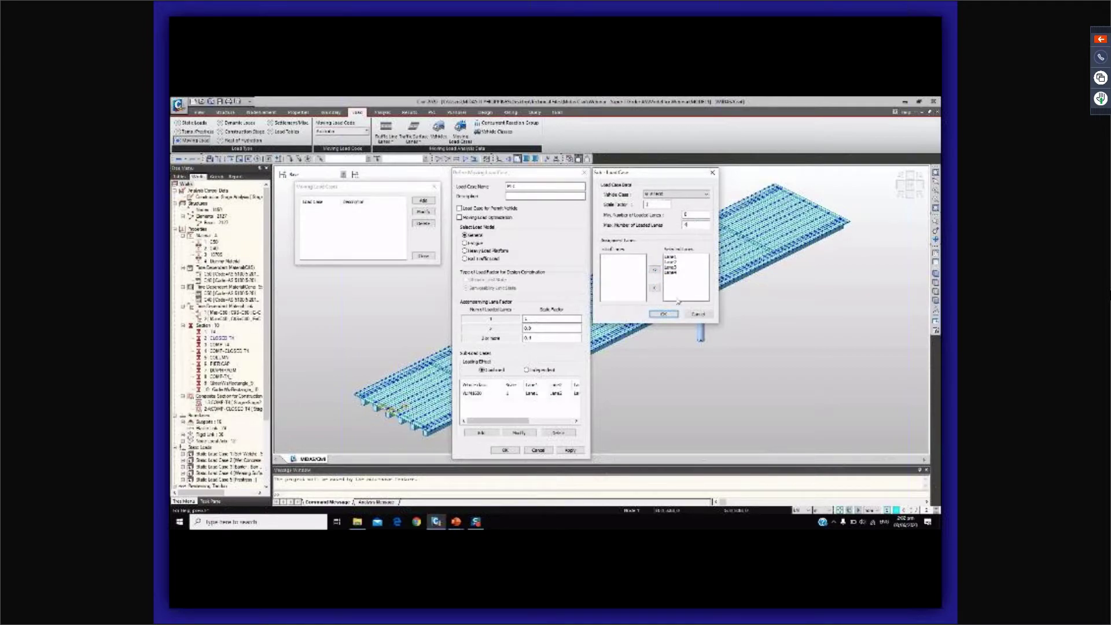
{"action": "left_click", "coordinate": [666, 313]}
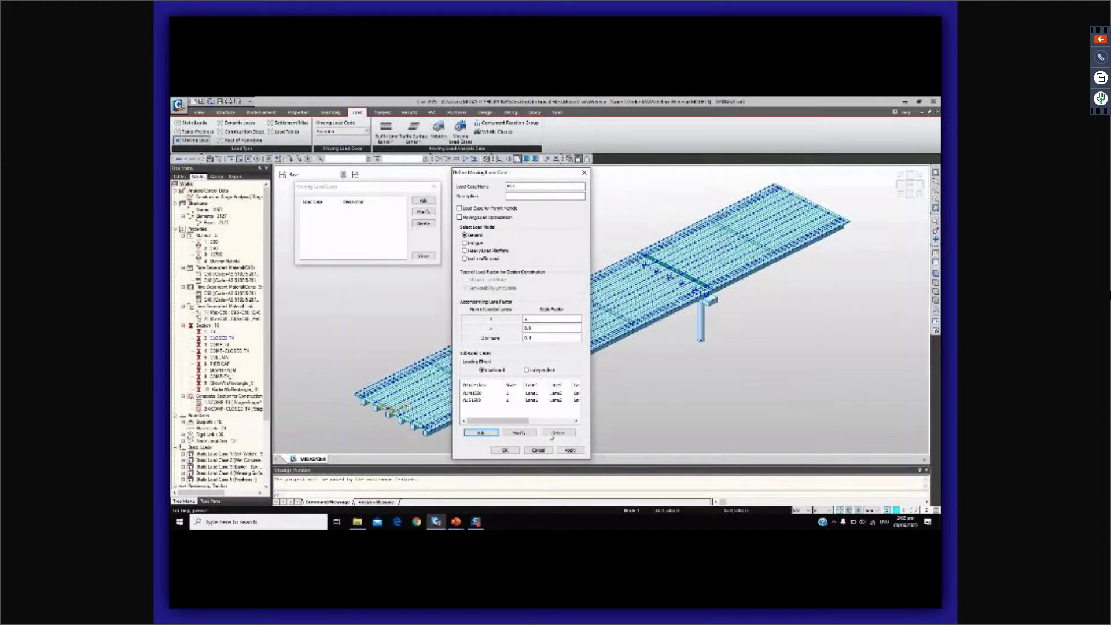
{"action": "left_click", "coordinate": [505, 450]}
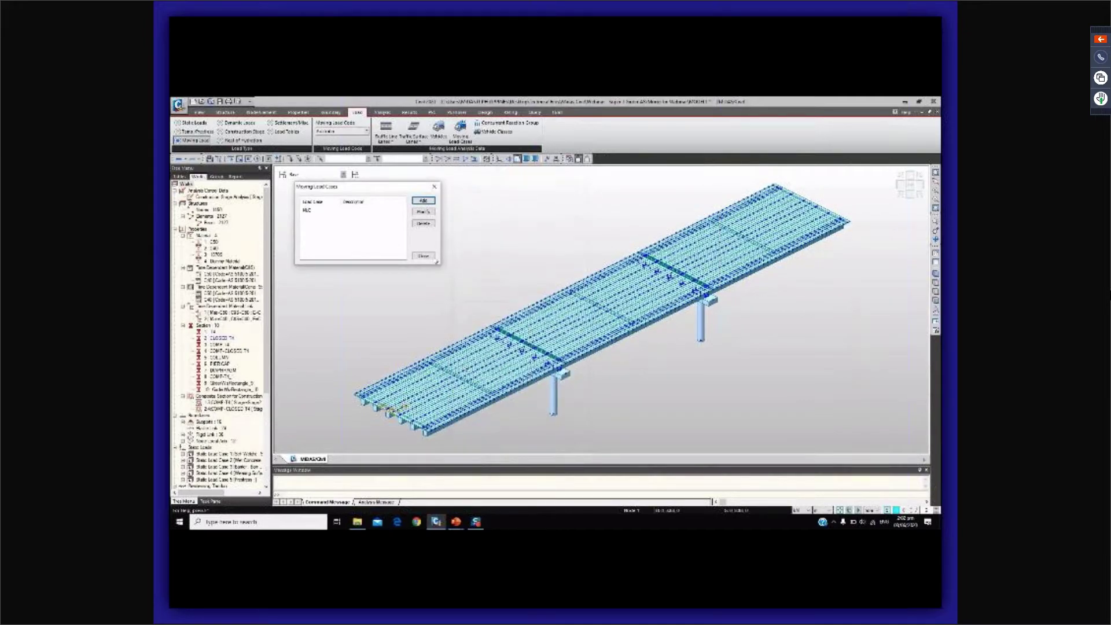
{"action": "left_click", "coordinate": [423, 255]}
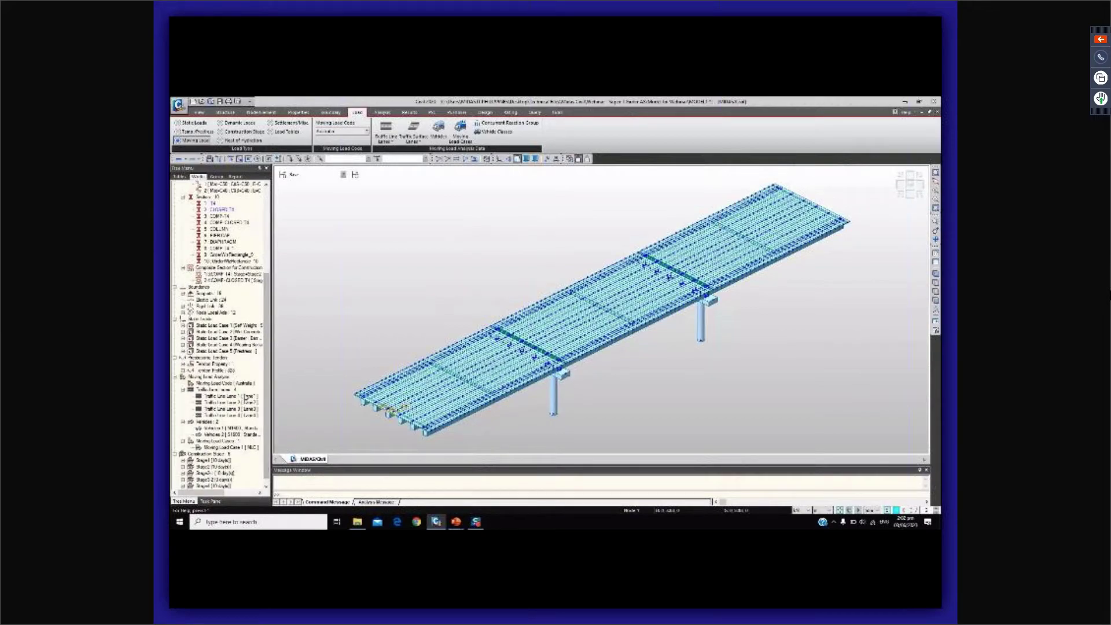
Open the composite sections for construction stage and widen the Section column to read the full names of both entries.
{"action": "left_click_drag", "start_coordinate": [267, 399], "coordinate": [266, 407]}
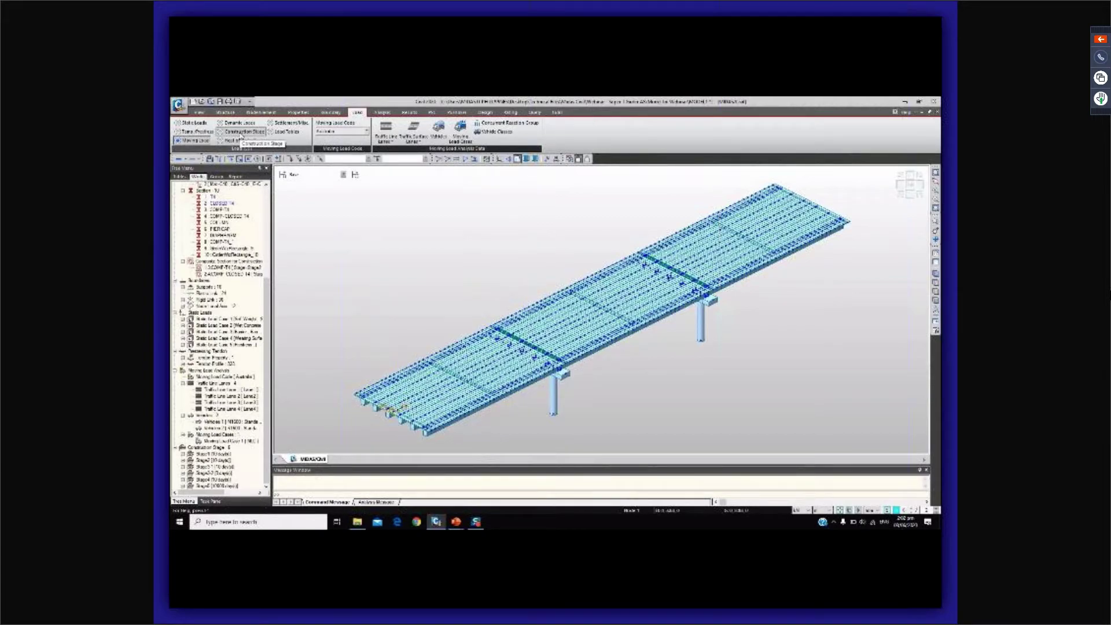
{"action": "left_click", "coordinate": [241, 133]}
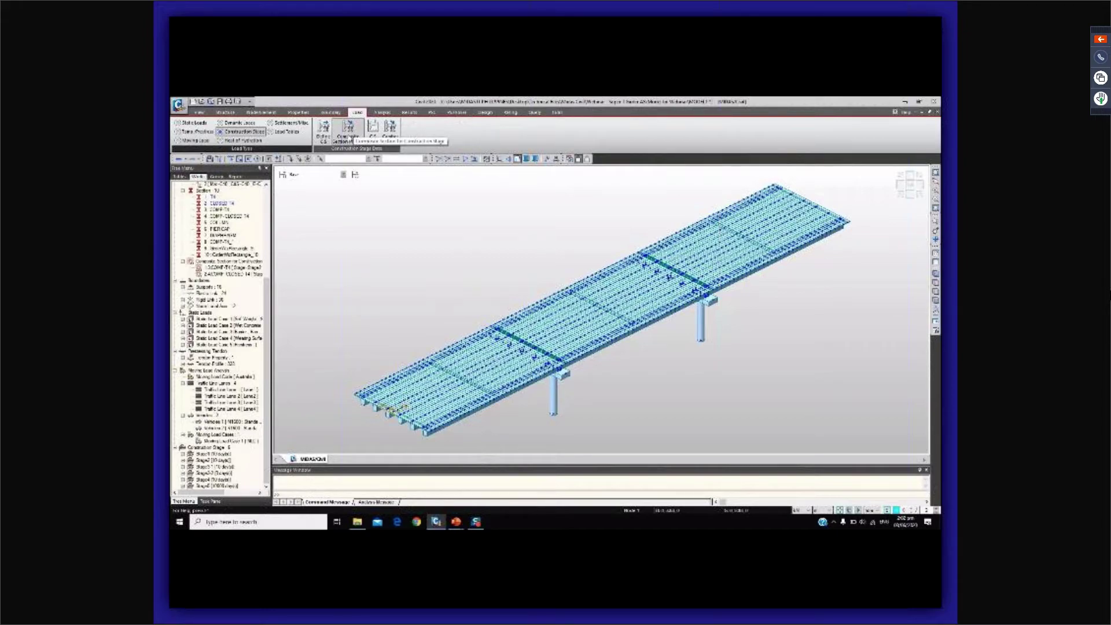
{"action": "left_click", "coordinate": [348, 137]}
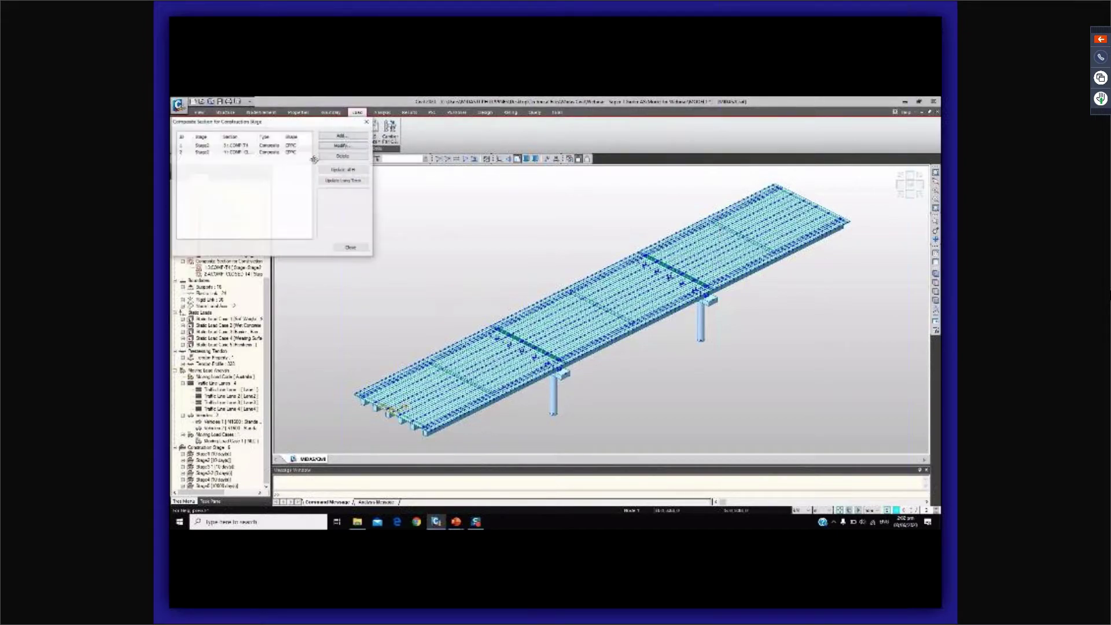
{"action": "left_click", "coordinate": [268, 147]}
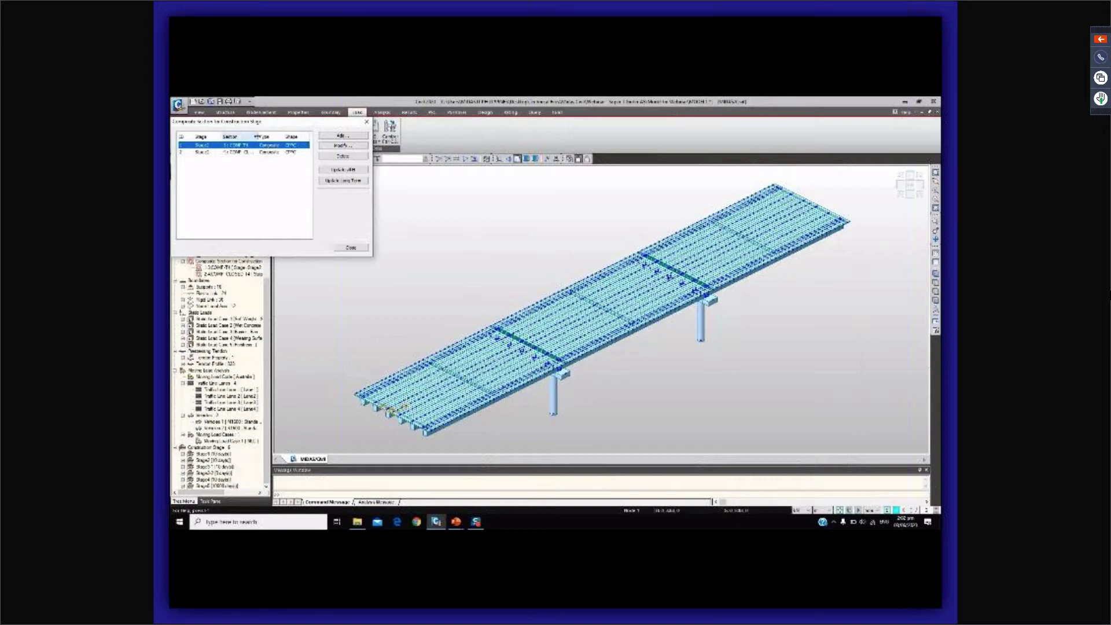
{"action": "left_click_drag", "start_coordinate": [257, 137], "coordinate": [271, 140]}
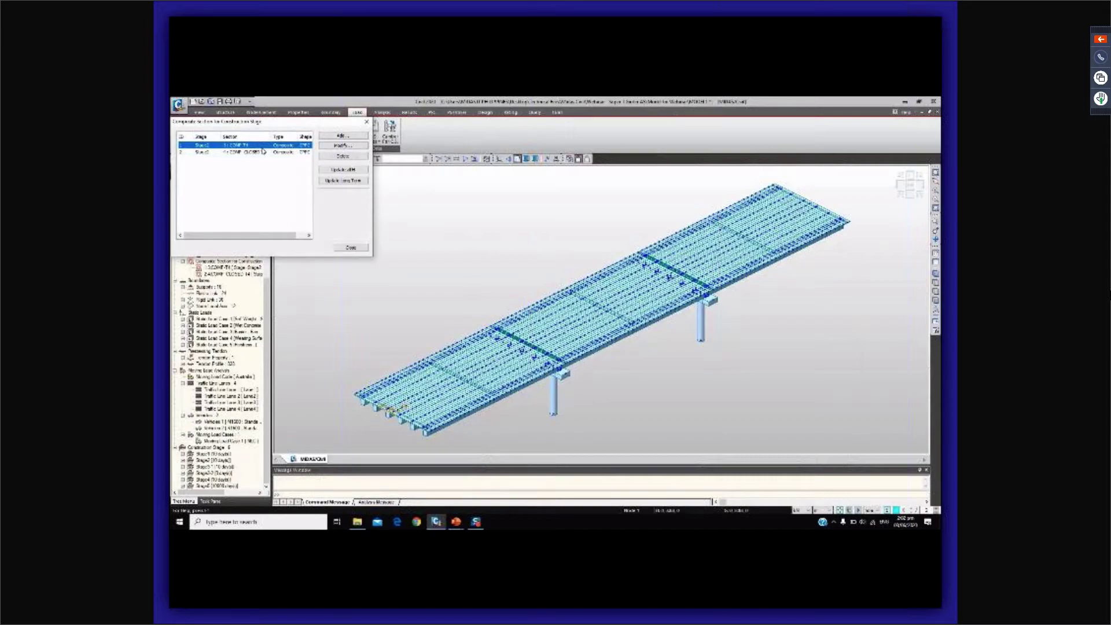
{"action": "left_click", "coordinate": [263, 152]}
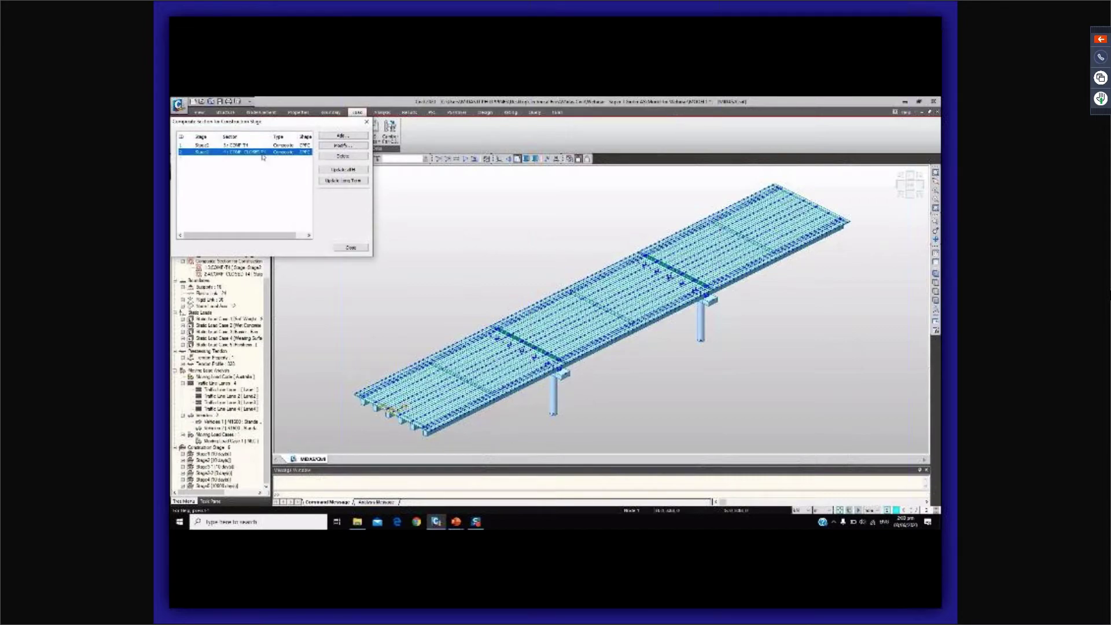
{"action": "left_click", "coordinate": [264, 146]}
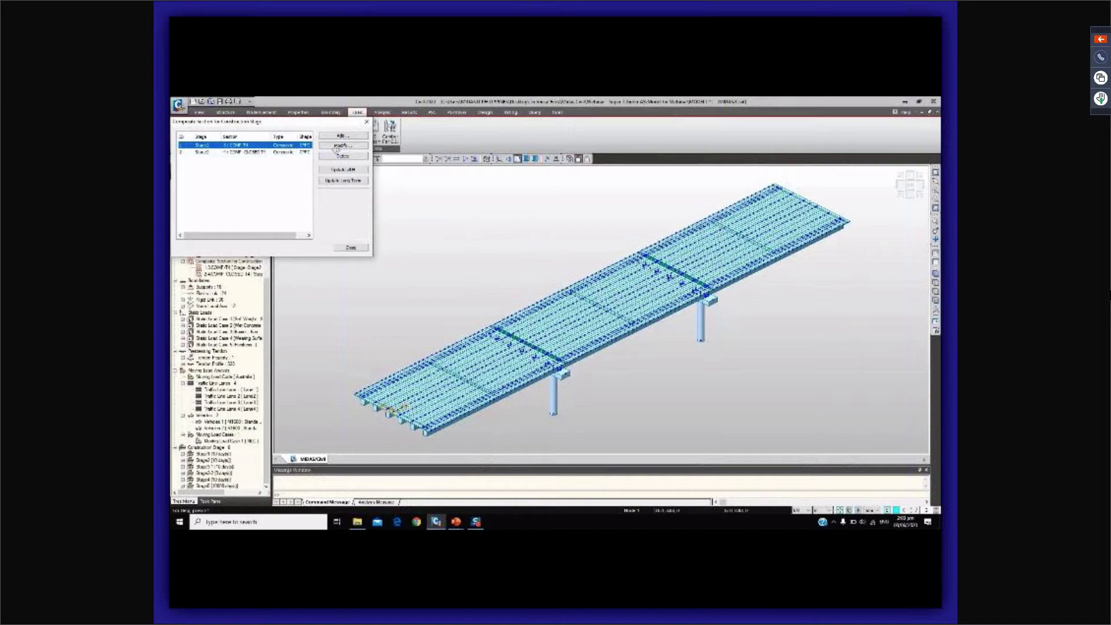
Modify the COMP-T4 construction-stage composite section, setting the girder part's age to 7 and h to 0.15, plus the deck part's age.
{"action": "left_click", "coordinate": [338, 145]}
{"action": "left_click_drag", "start_coordinate": [295, 262], "coordinate": [552, 138]}
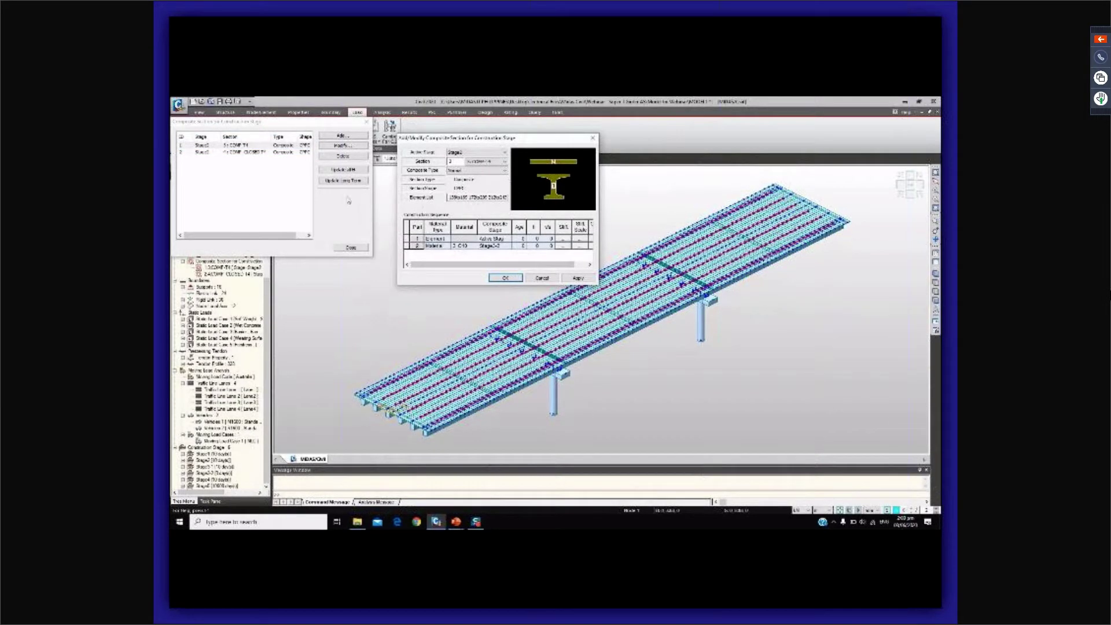
{"action": "left_click", "coordinate": [521, 239]}
{"action": "type", "text": "7"}
{"action": "left_click", "coordinate": [520, 245]}
{"action": "type", "text": "3"}
{"action": "left_click", "coordinate": [532, 239]}
{"action": "type", "text": "0.15"}
{"action": "left_click", "coordinate": [535, 245]}
{"action": "left_click", "coordinate": [507, 279]}
Modify the COMP-CLOSED T4 construction-stage composite section with ages 7 for the girder and 14 for the deck, and h 0.19 for both parts.
{"action": "left_click", "coordinate": [309, 152]}
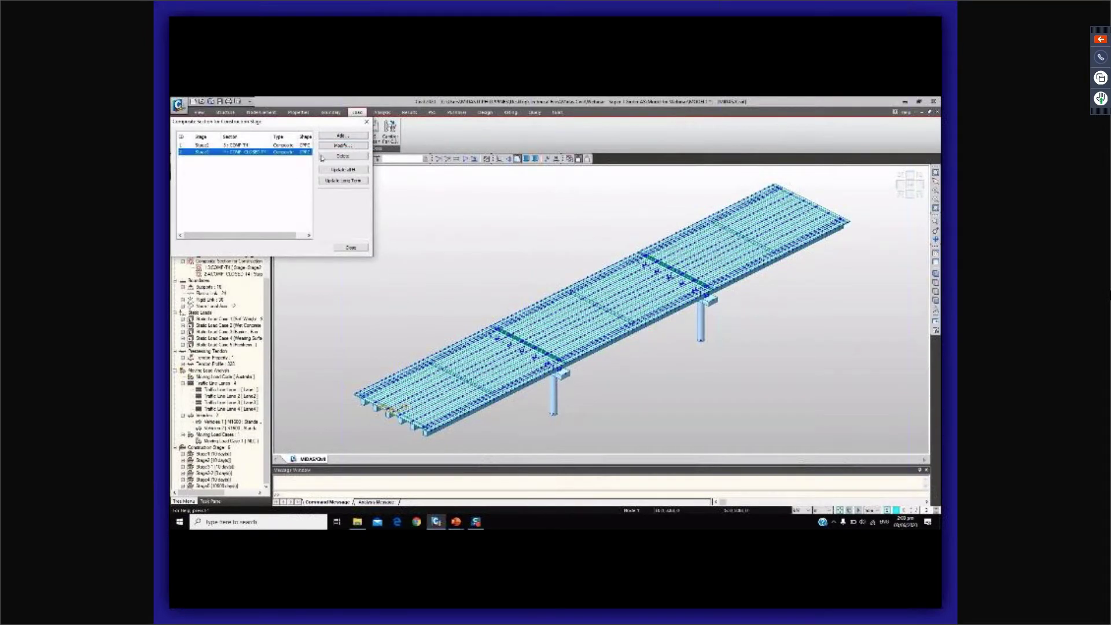
{"action": "left_click", "coordinate": [343, 146]}
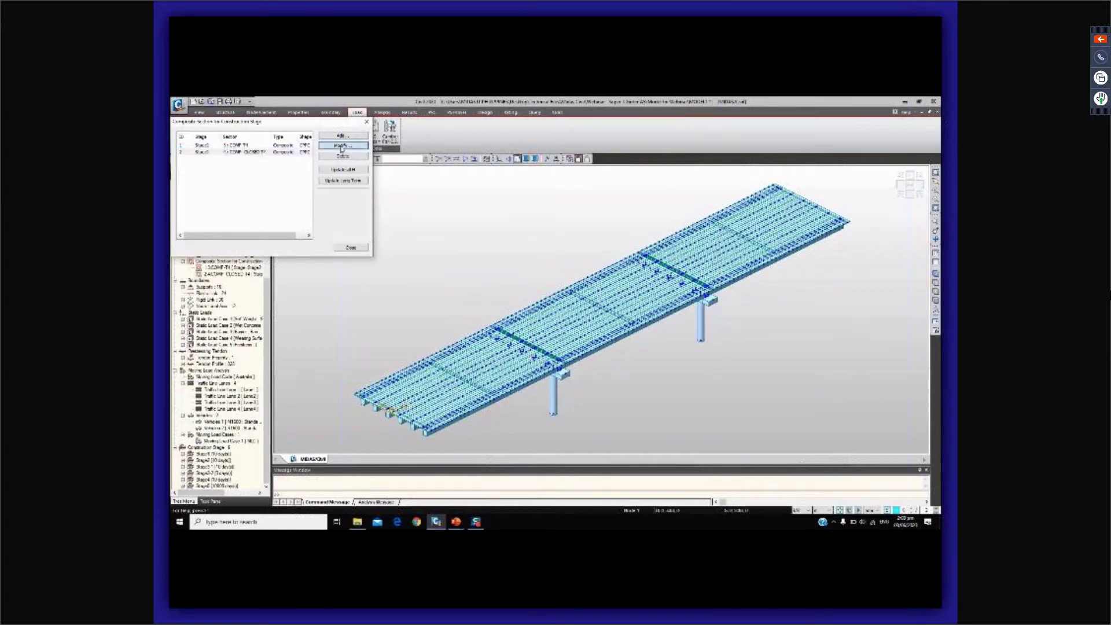
{"action": "left_click_drag", "start_coordinate": [242, 263], "coordinate": [477, 152]}
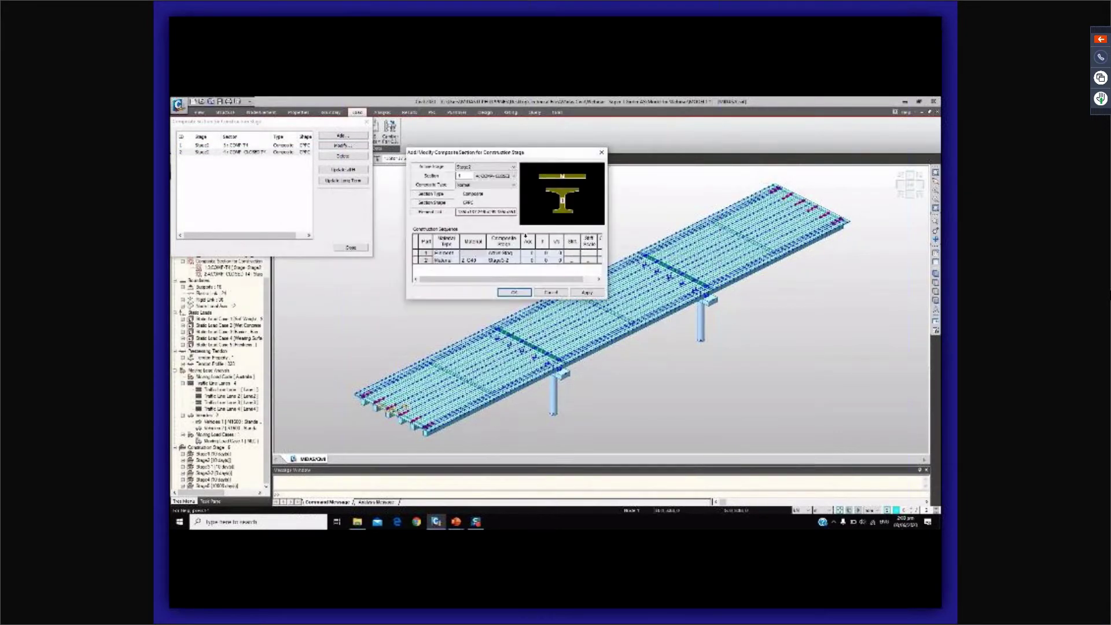
{"action": "left_click", "coordinate": [527, 253]}
{"action": "type", "text": "7"}
{"action": "left_click", "coordinate": [529, 262]}
{"action": "type", "text": "14"}
{"action": "left_click", "coordinate": [542, 253]}
{"action": "type", "text": "0.19"}
{"action": "left_click", "coordinate": [542, 260]}
{"action": "type", "text": "0.19"}
{"action": "left_click", "coordinate": [514, 292]}
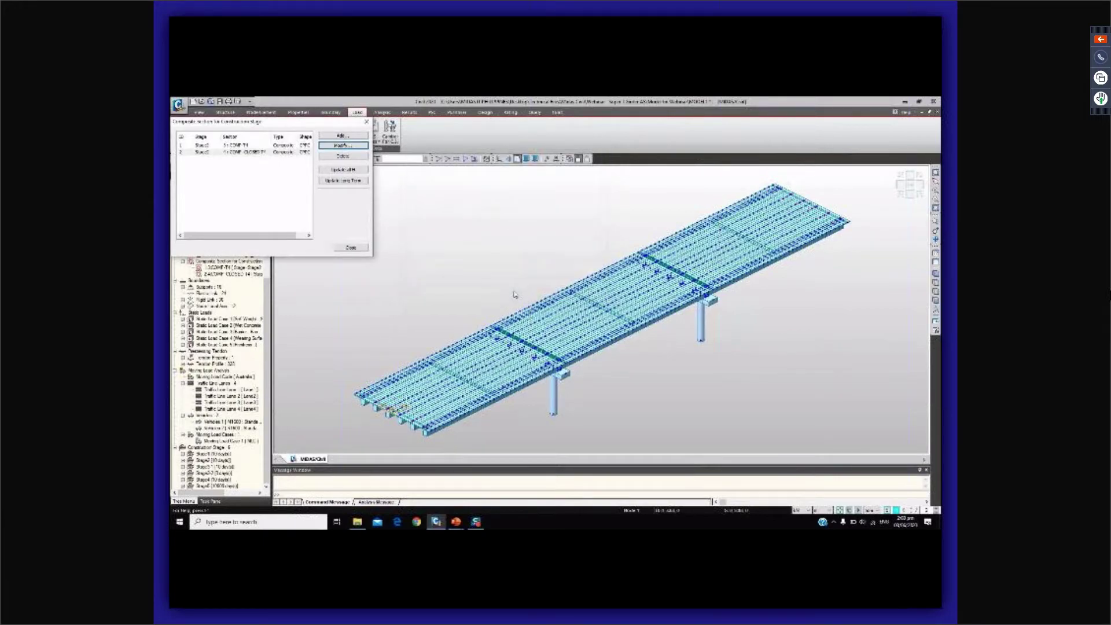
Recalculate the notional size h for all construction-stage composite sections, check the values of COMP-T4, and close the list.
{"action": "left_click", "coordinate": [355, 173]}
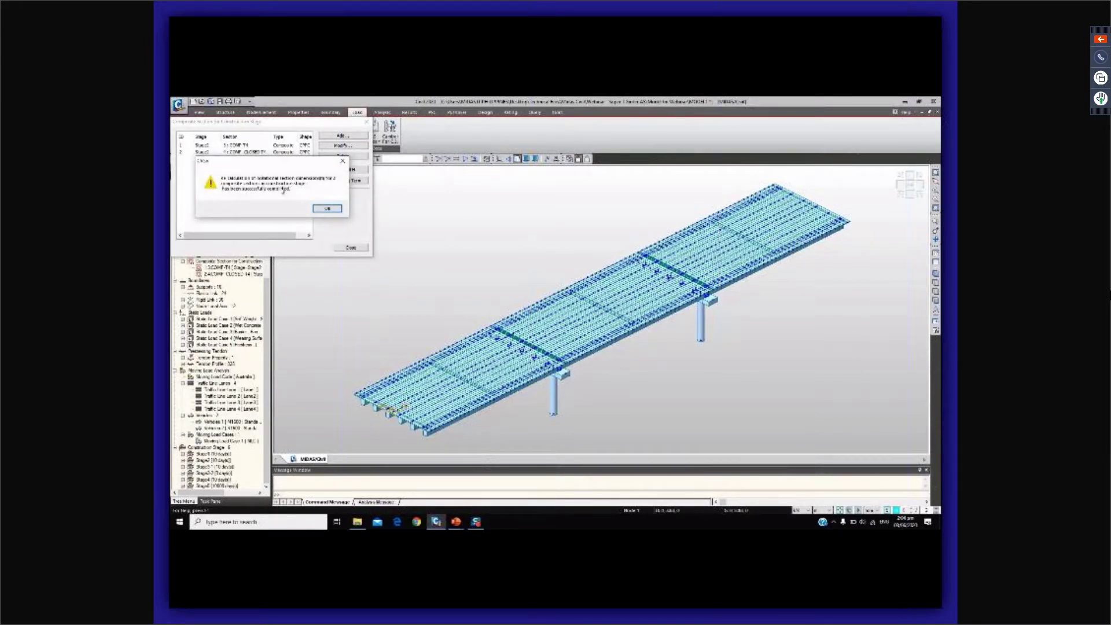
{"action": "left_click", "coordinate": [327, 209]}
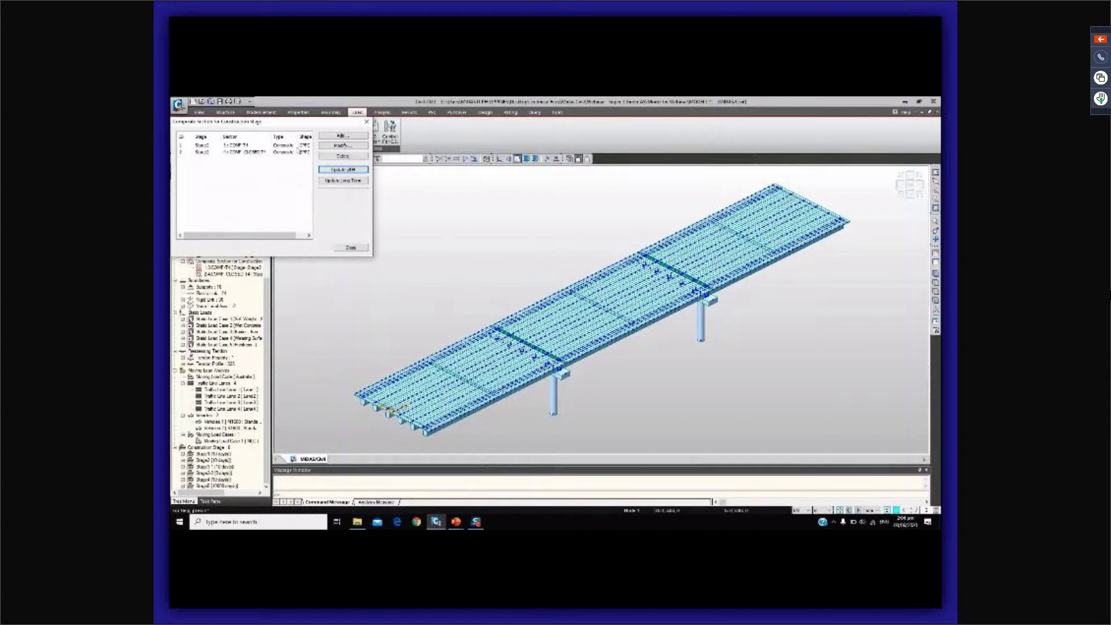
{"action": "left_click", "coordinate": [298, 148]}
{"action": "left_click", "coordinate": [347, 146]}
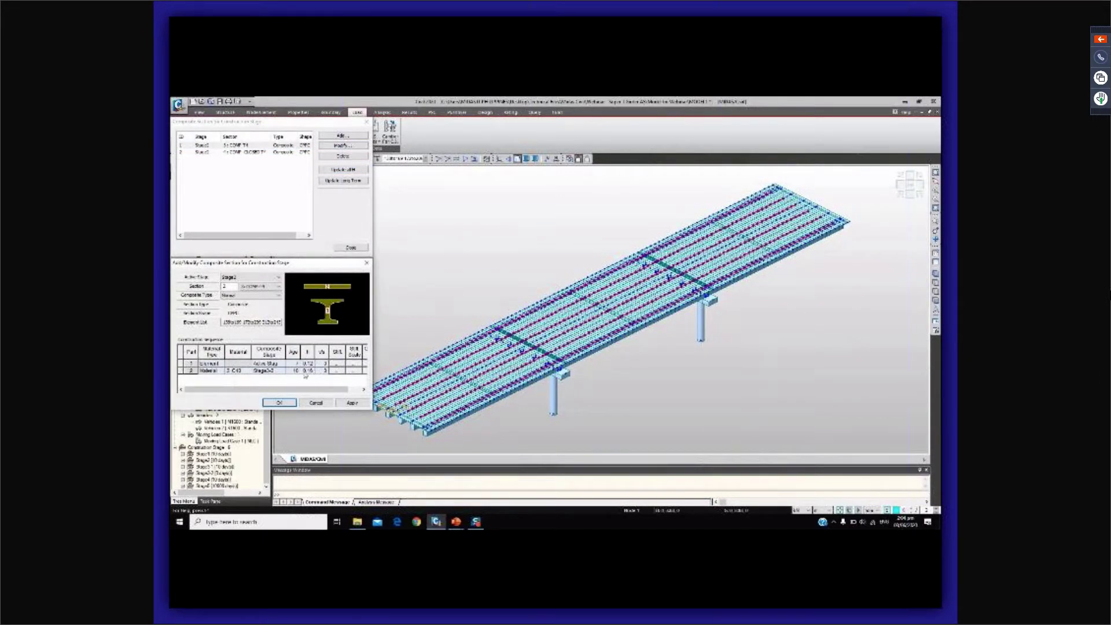
{"action": "left_click", "coordinate": [366, 263]}
{"action": "left_click", "coordinate": [354, 250]}
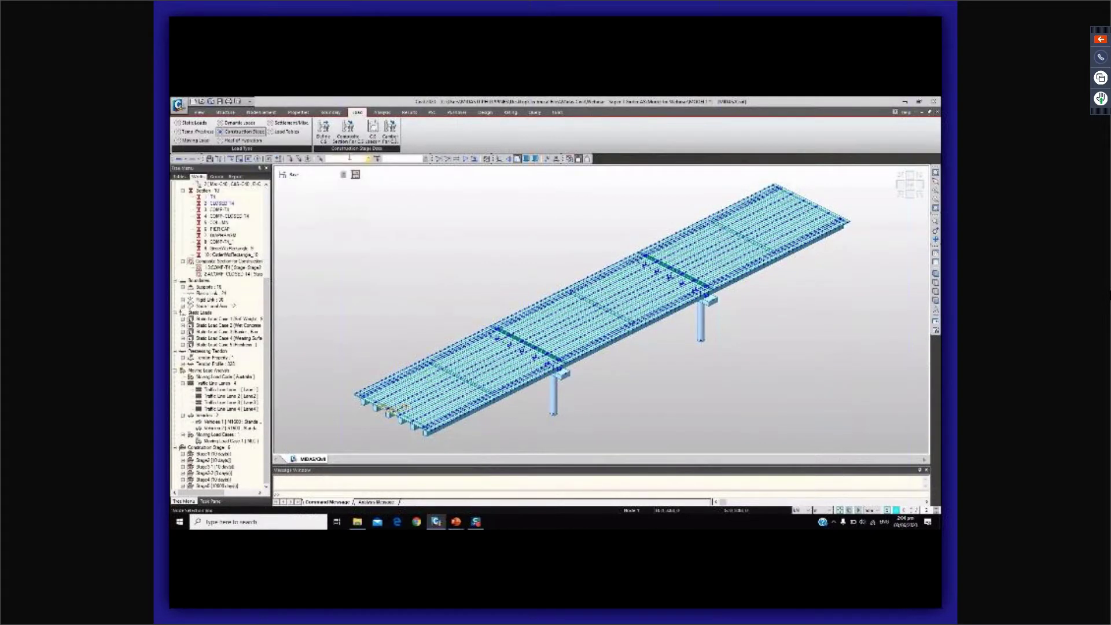
Modify the activation age of the Girder group in construction stage Stage2, confirm the stage, and close the construction stage list.
{"action": "left_click", "coordinate": [322, 137]}
{"action": "left_click_drag", "start_coordinate": [505, 257], "coordinate": [317, 238]}
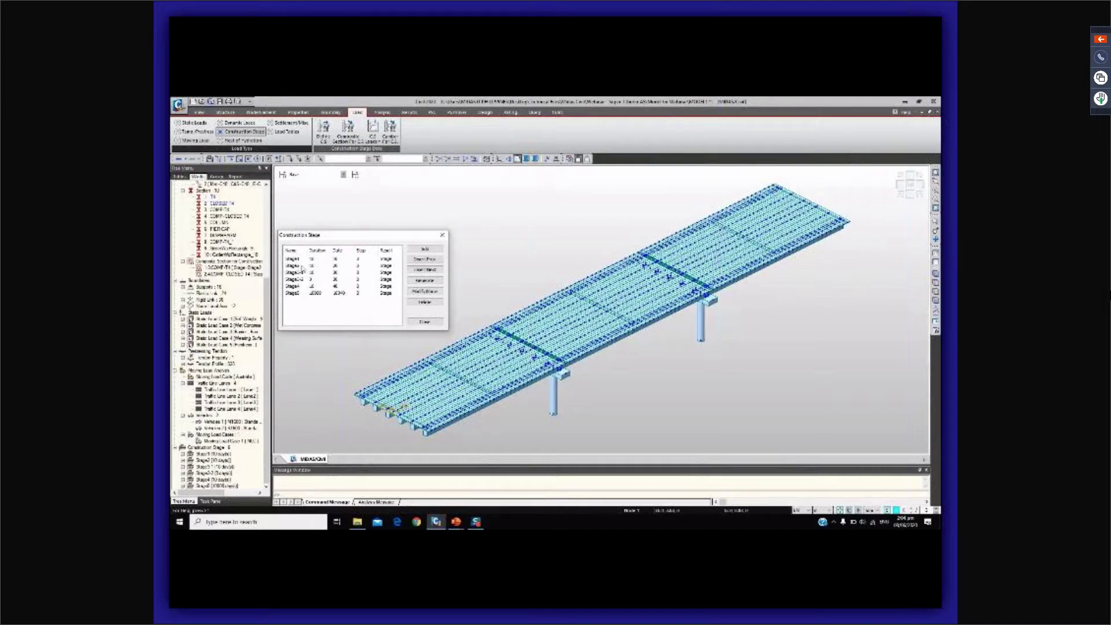
{"action": "left_click", "coordinate": [335, 265]}
{"action": "left_click", "coordinate": [424, 291]}
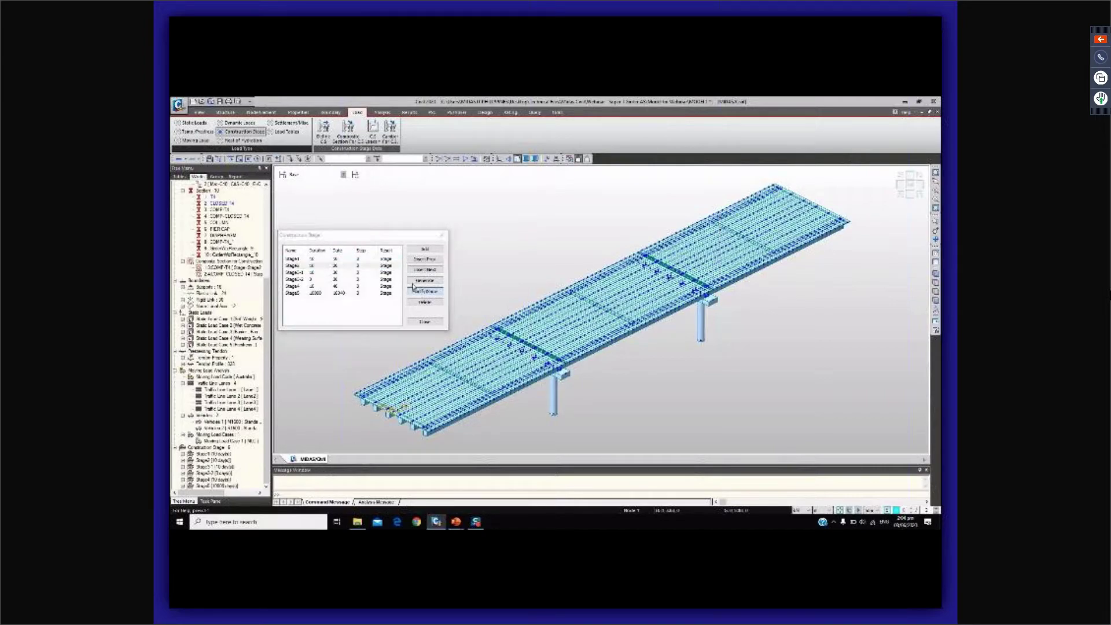
{"action": "left_click", "coordinate": [385, 311]}
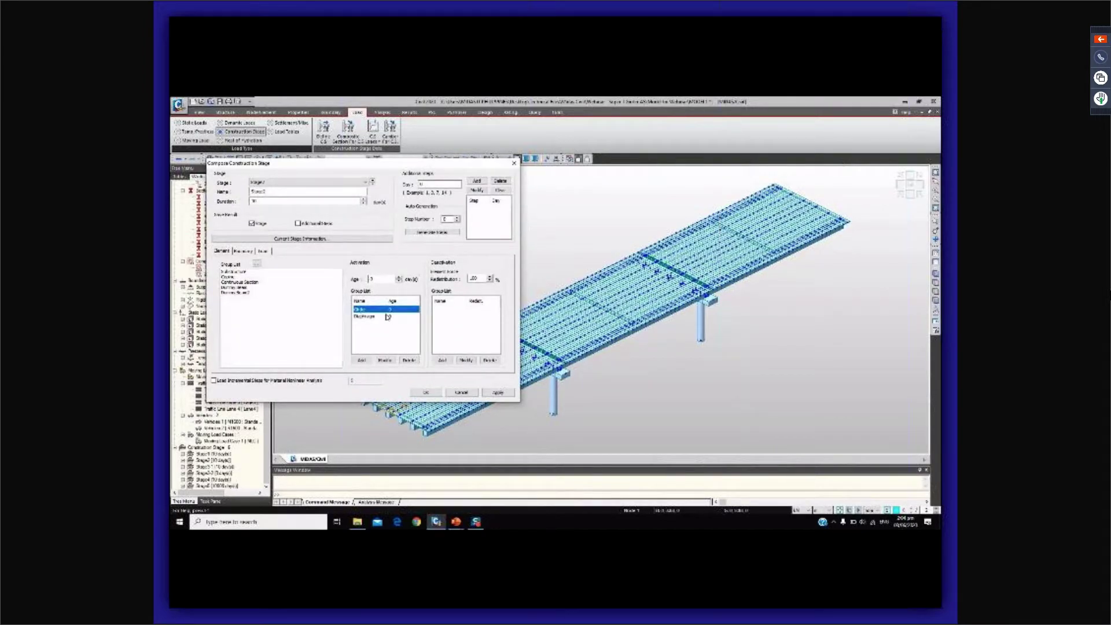
{"action": "left_click_drag", "start_coordinate": [379, 279], "coordinate": [363, 283]}
{"action": "type", "text": "1"}
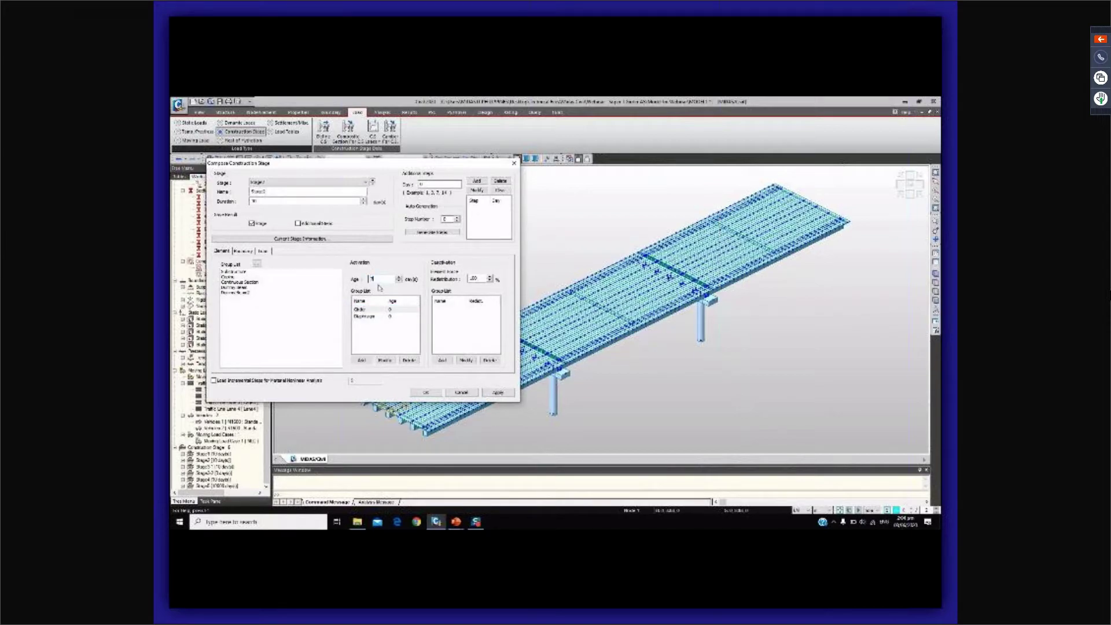
{"action": "left_click", "coordinate": [361, 360]}
{"action": "left_click", "coordinate": [385, 360]}
{"action": "left_click", "coordinate": [426, 393]}
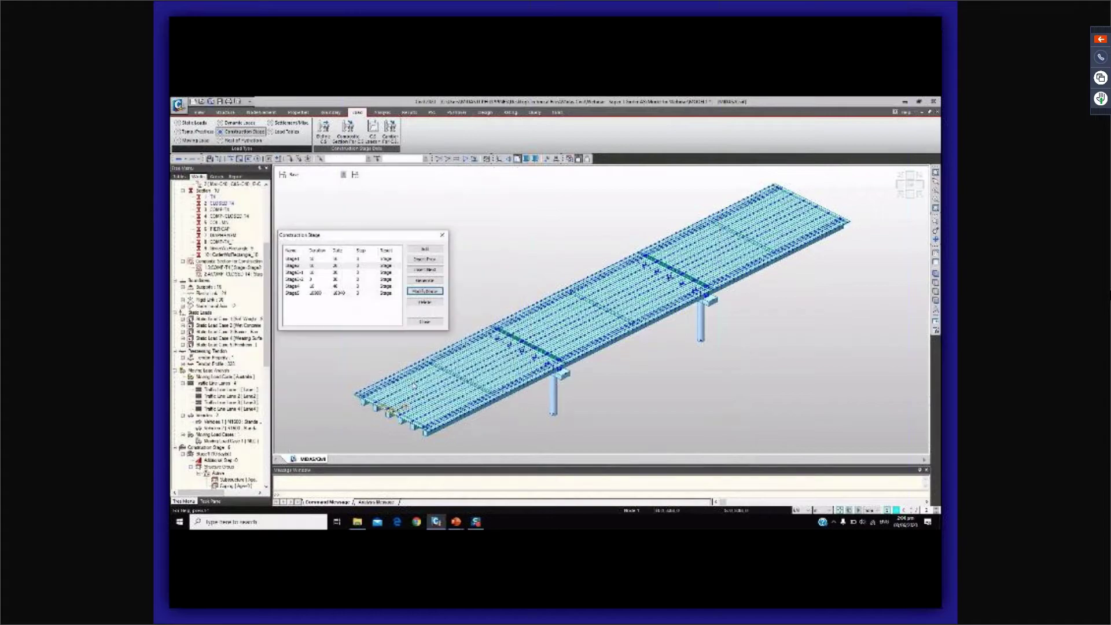
{"action": "left_click", "coordinate": [423, 322]}
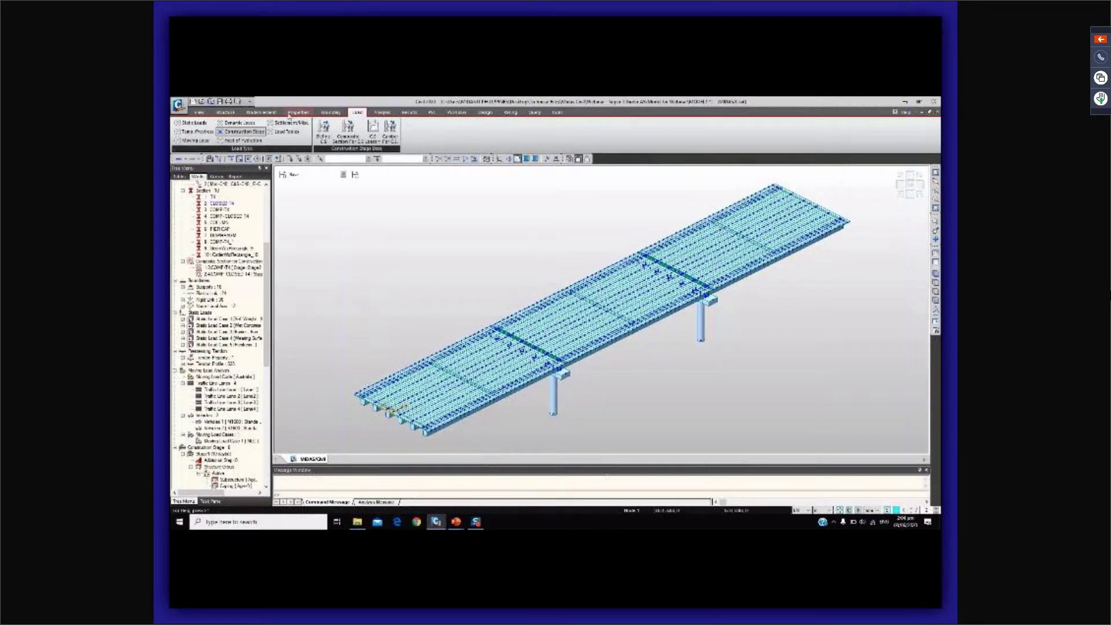
{"action": "left_click", "coordinate": [290, 113]}
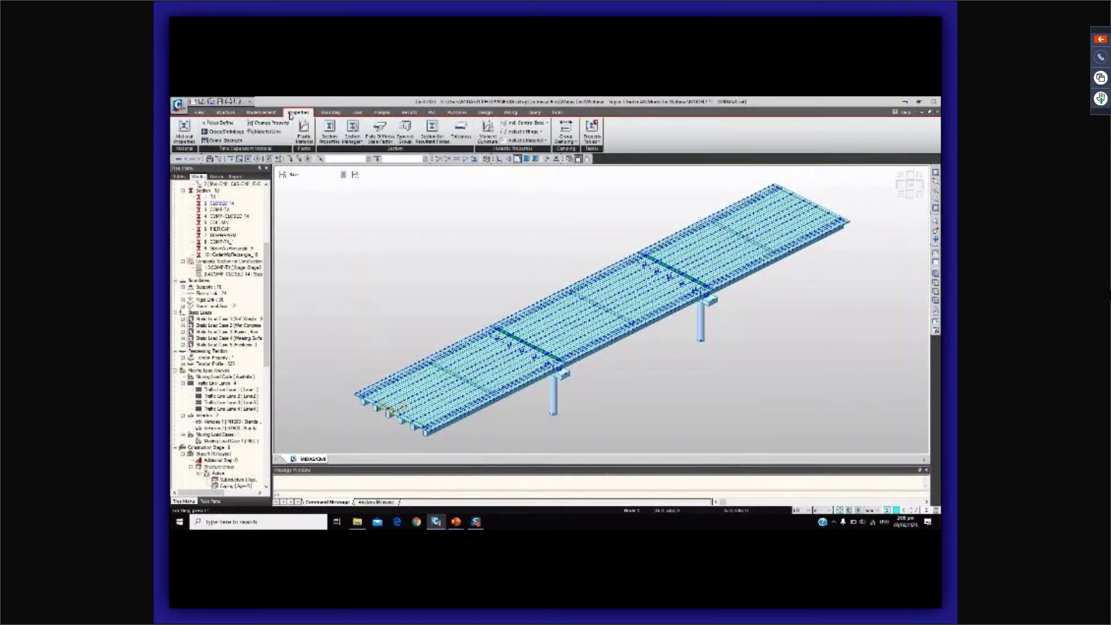
{"action": "left_click", "coordinate": [354, 141]}
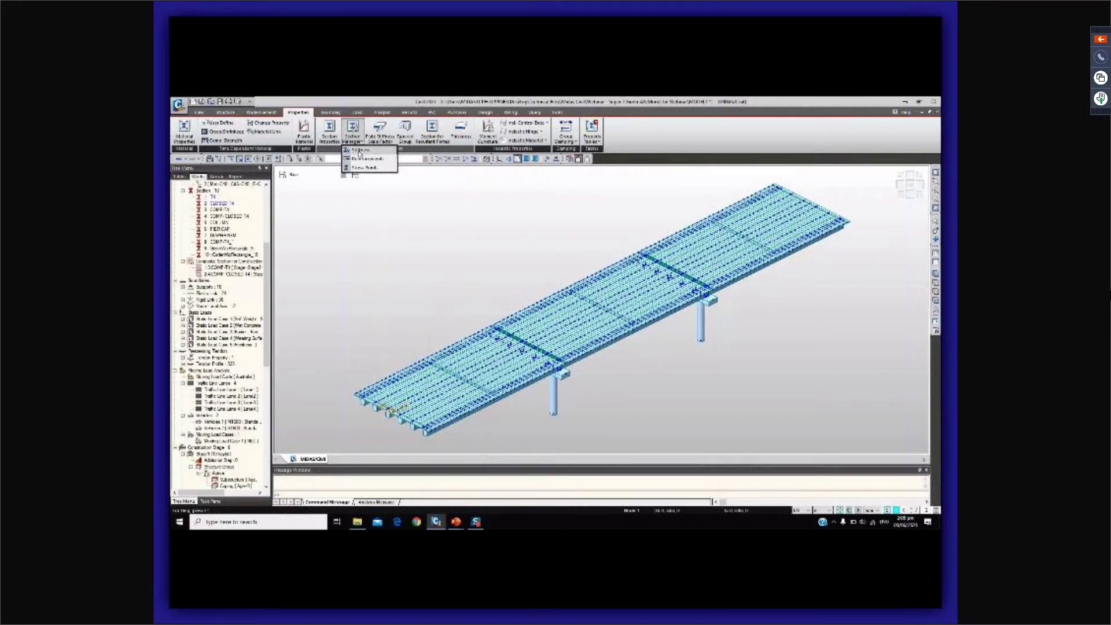
{"action": "left_click", "coordinate": [366, 159]}
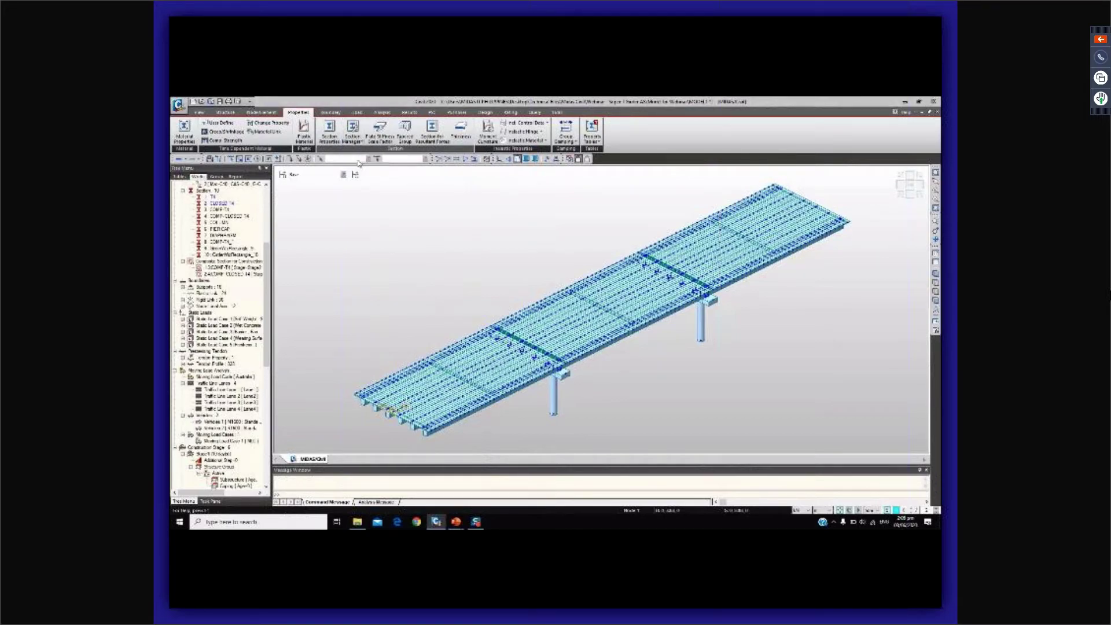
{"action": "left_click_drag", "start_coordinate": [387, 168], "coordinate": [354, 156]}
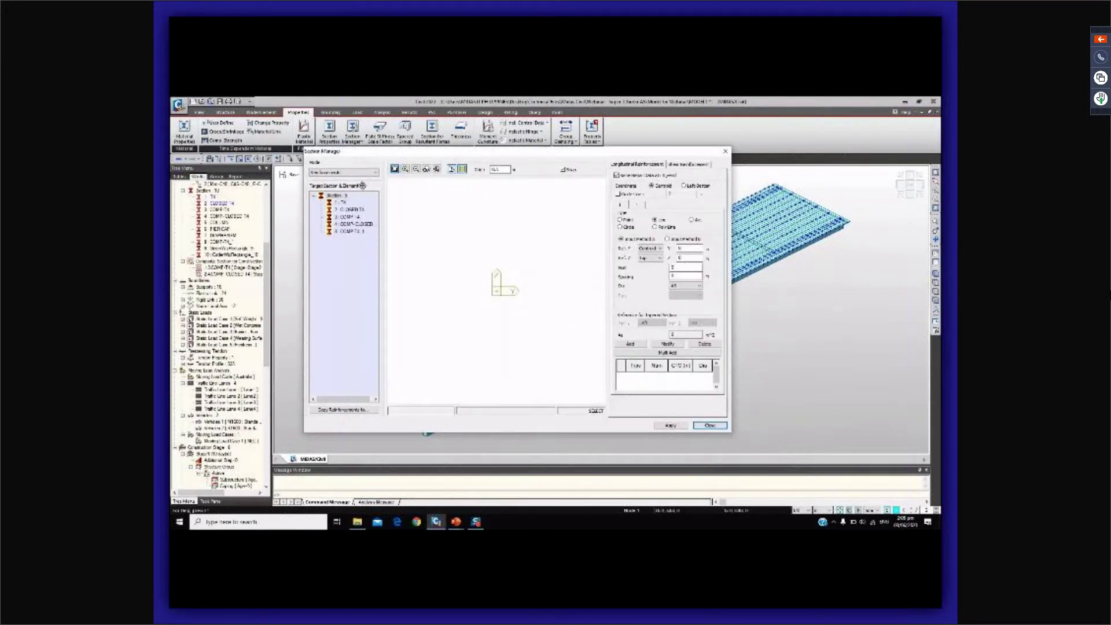
{"action": "left_click", "coordinate": [353, 218]}
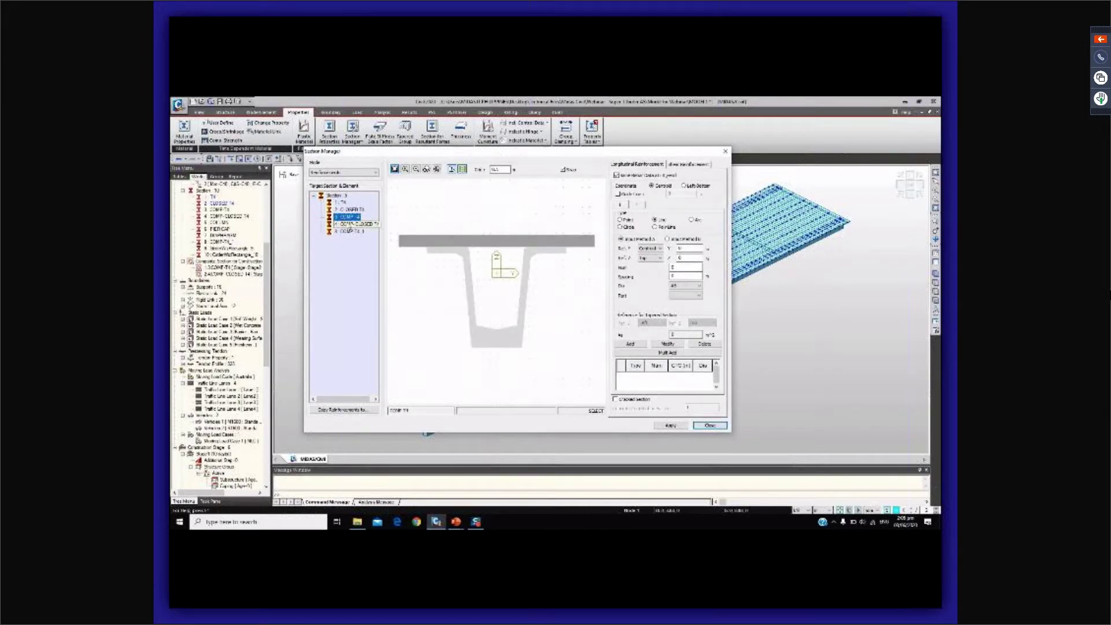
{"action": "left_click", "coordinate": [641, 195]}
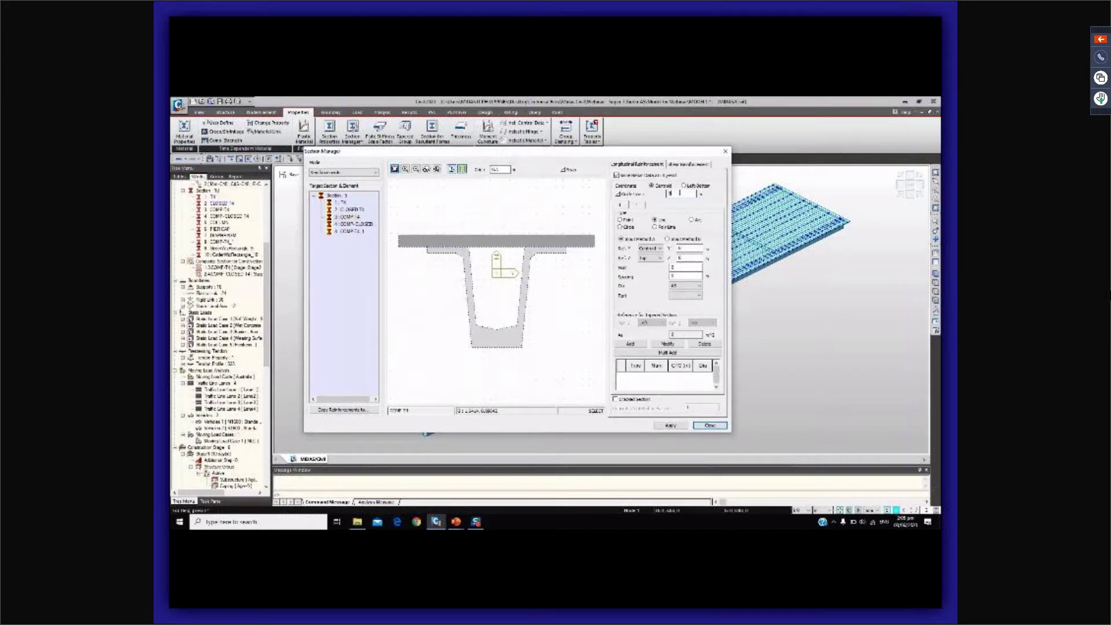
{"action": "key", "text": "BackSpace"}
{"action": "type", "text": "0.05"}
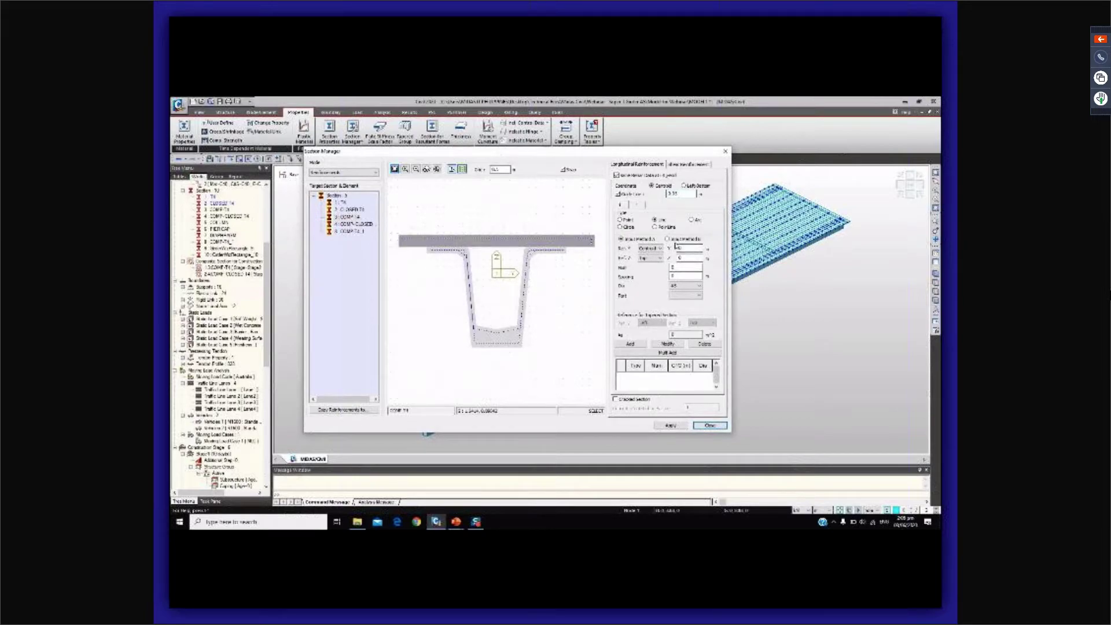
{"action": "left_click", "coordinate": [668, 239]}
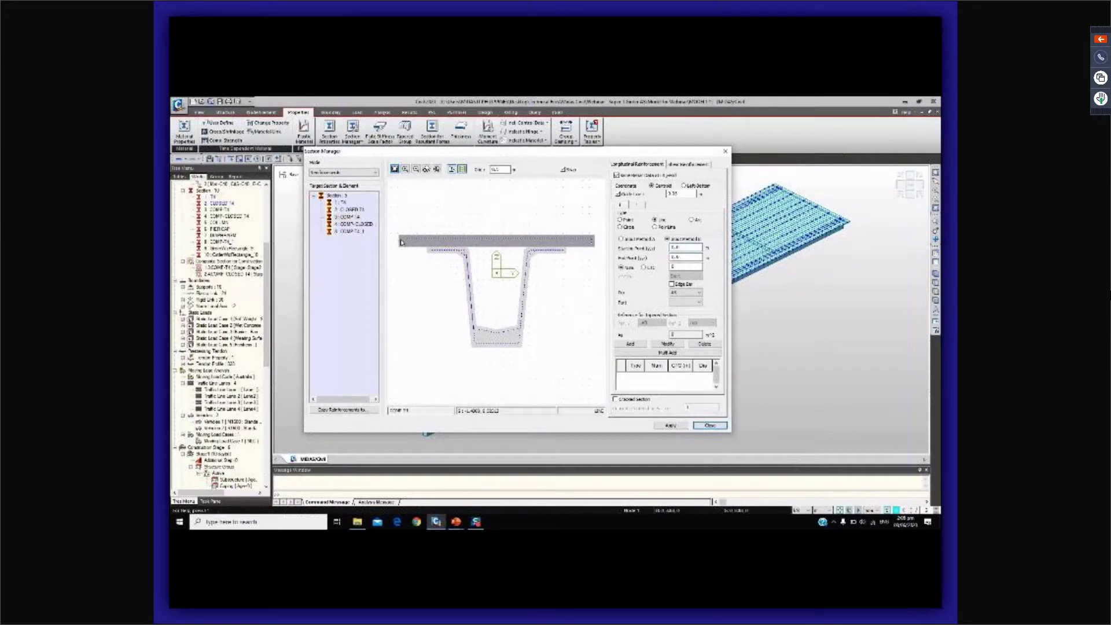
{"action": "left_click", "coordinate": [403, 243]}
{"action": "left_click", "coordinate": [591, 242]}
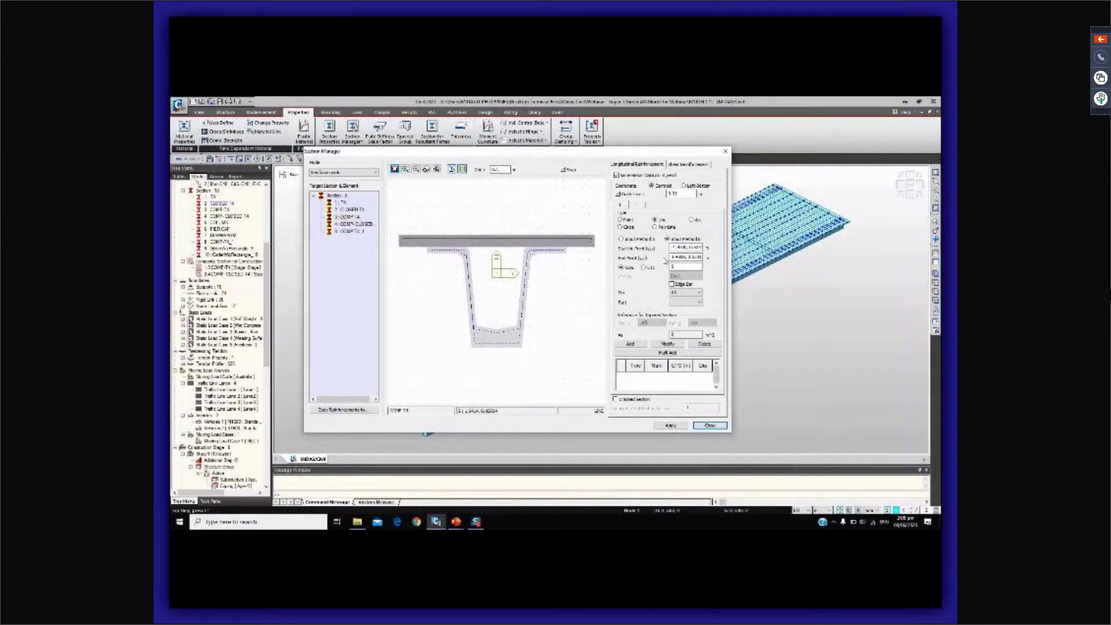
{"action": "double_click", "coordinate": [672, 268]}
{"action": "type", "text": "10"}
{"action": "left_click", "coordinate": [671, 284]}
{"action": "left_click", "coordinate": [684, 293]}
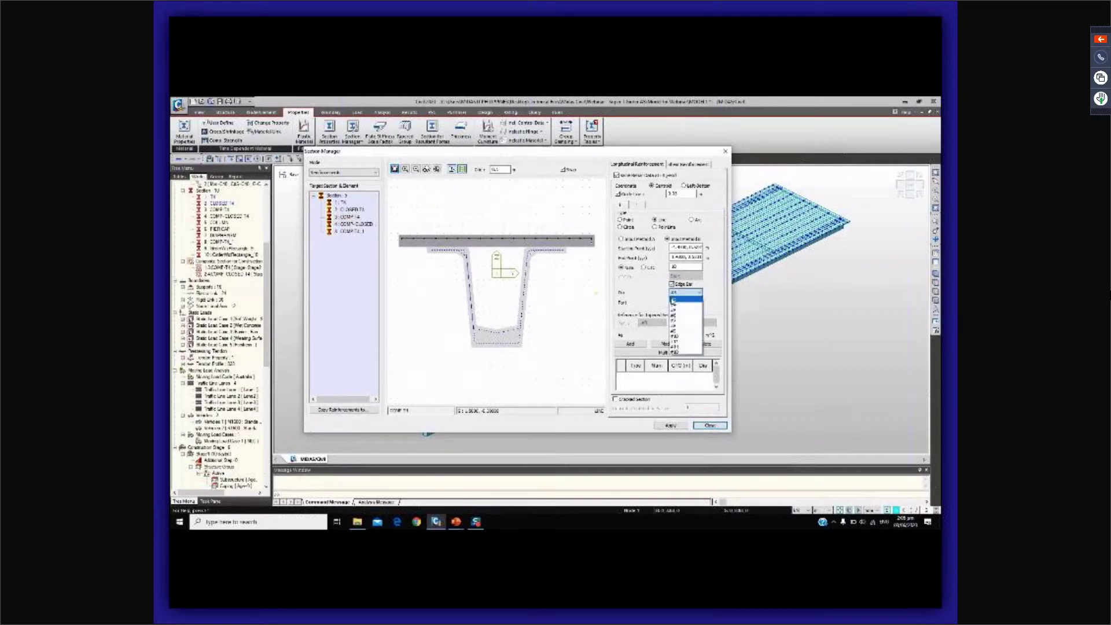
{"action": "left_click", "coordinate": [685, 298]}
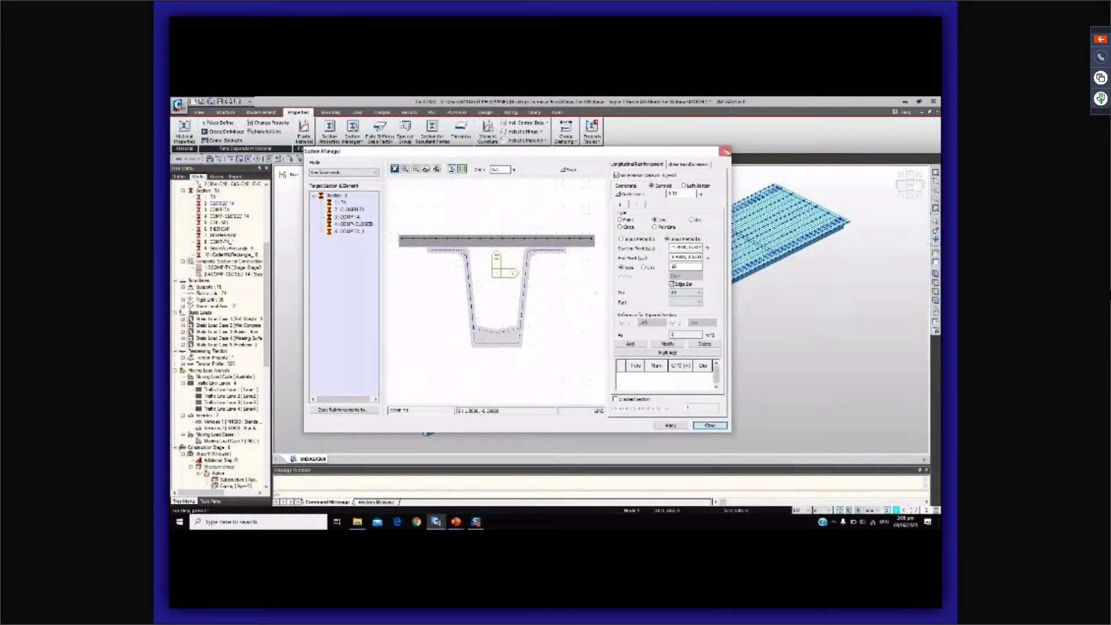
{"action": "left_click", "coordinate": [725, 151]}
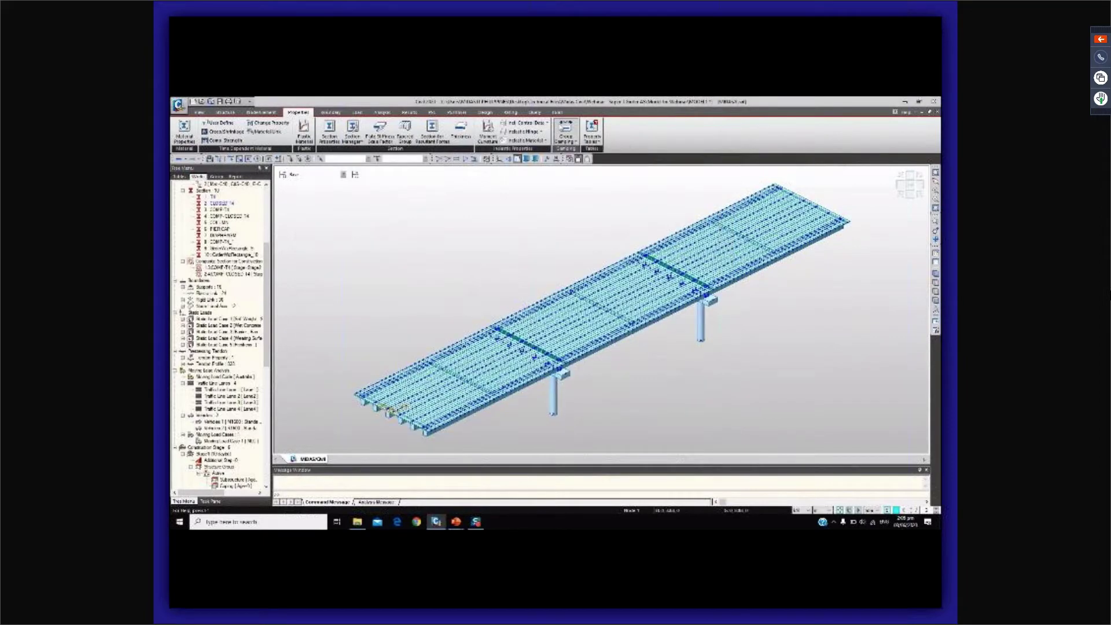
Set the rebar material code for concrete design in the preferences to AS17(RC), choose its rebar grade, and confirm.
{"action": "left_click", "coordinate": [557, 113]}
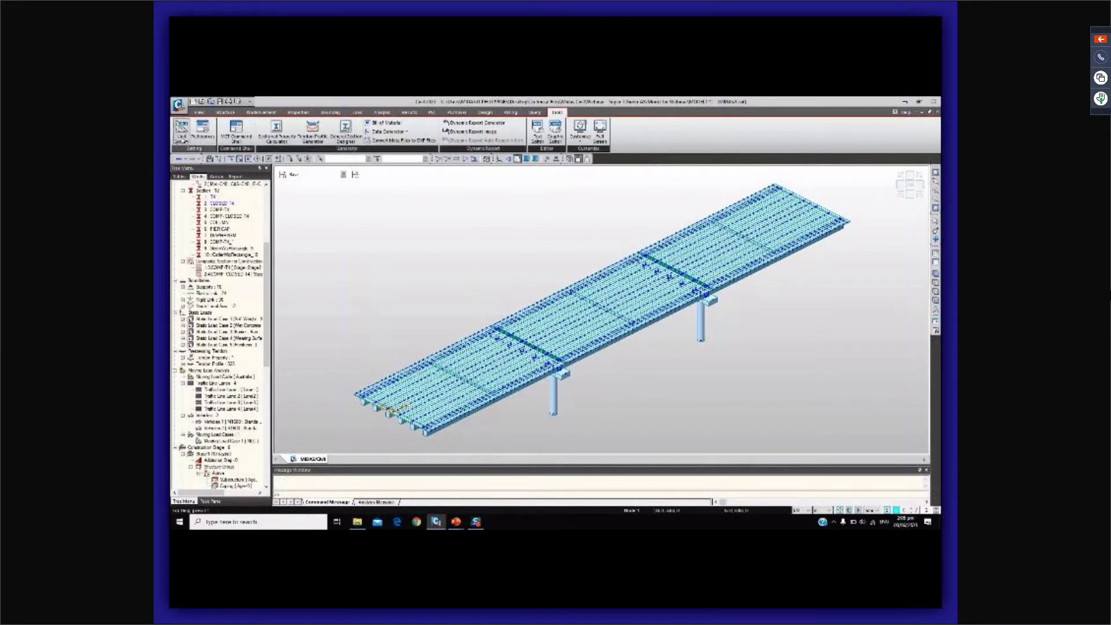
{"action": "left_click", "coordinate": [203, 132]}
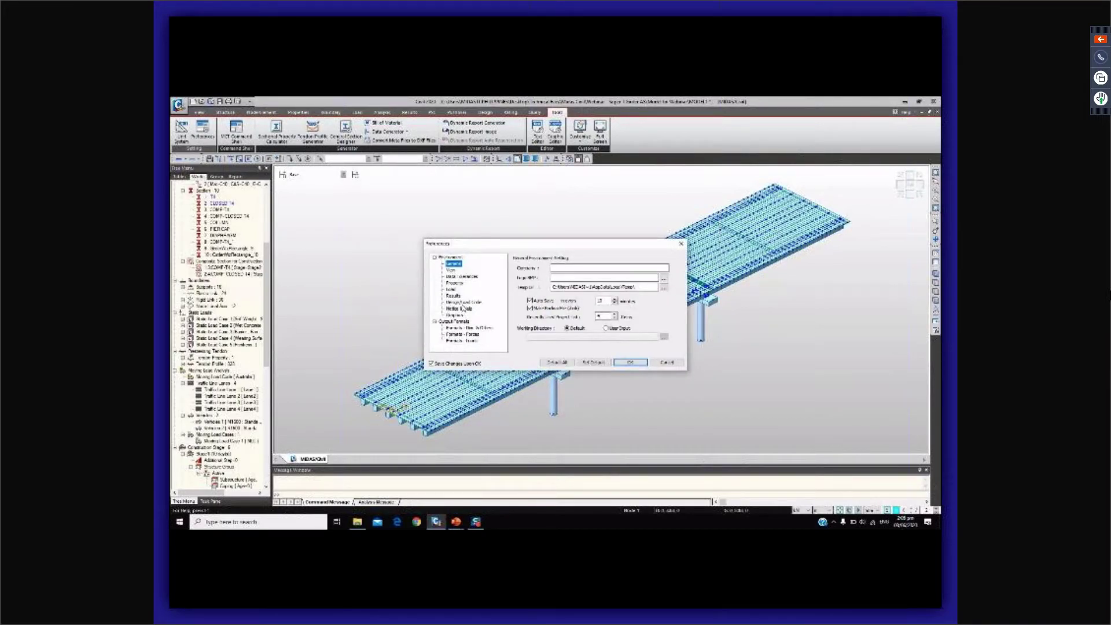
{"action": "left_click", "coordinate": [463, 302]}
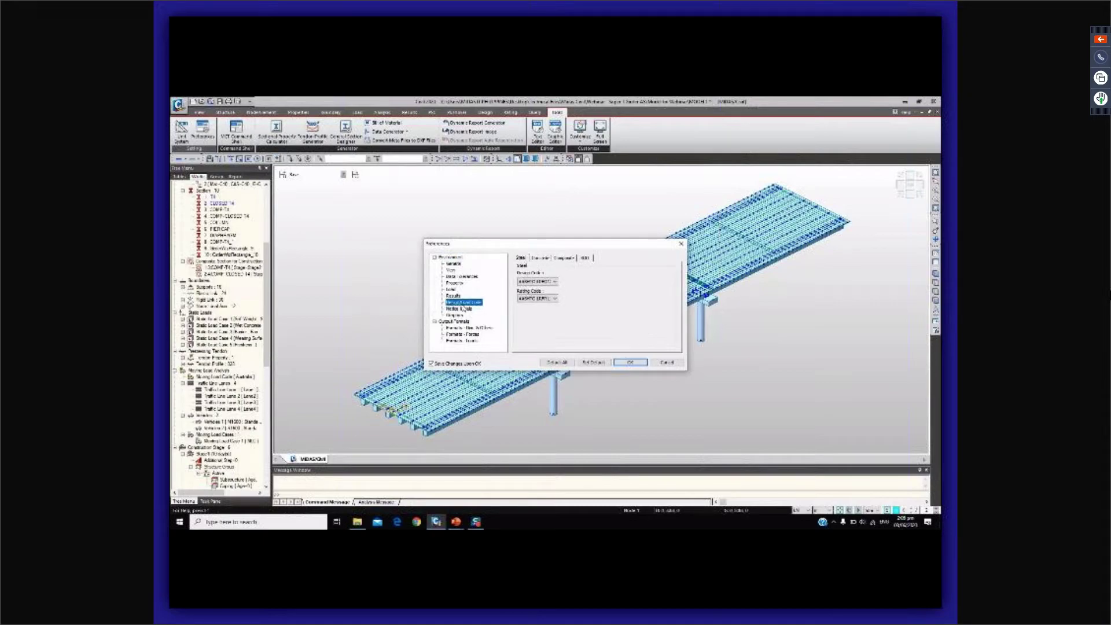
{"action": "left_click", "coordinate": [543, 258]}
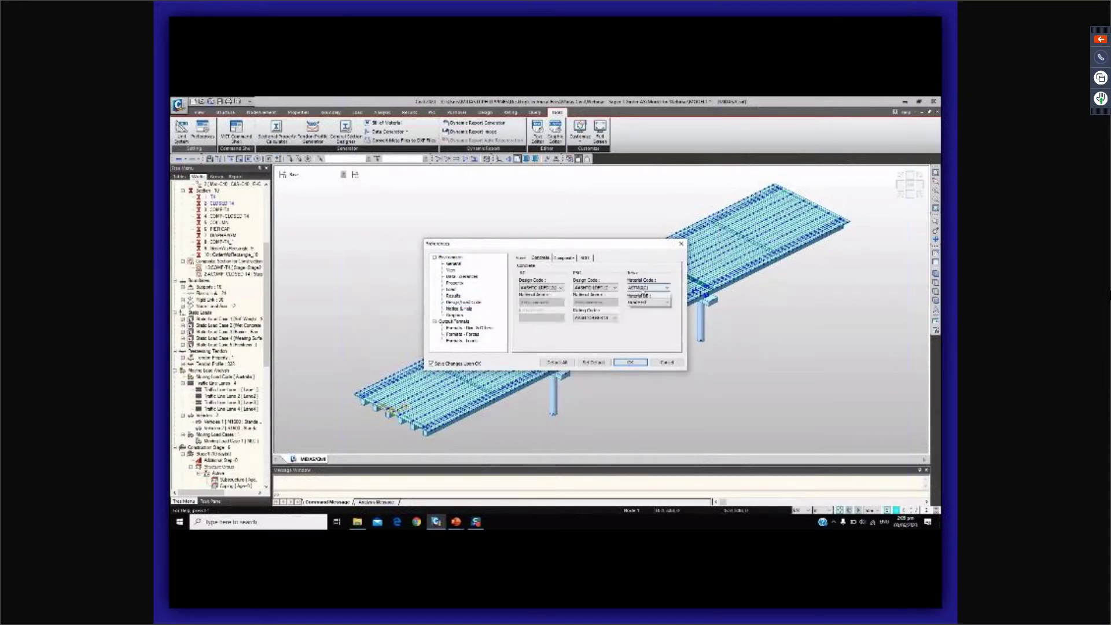
{"action": "left_click", "coordinate": [645, 288]}
{"action": "scroll", "coordinate": [642, 347], "scroll_direction": "down", "scroll_amount": 3}
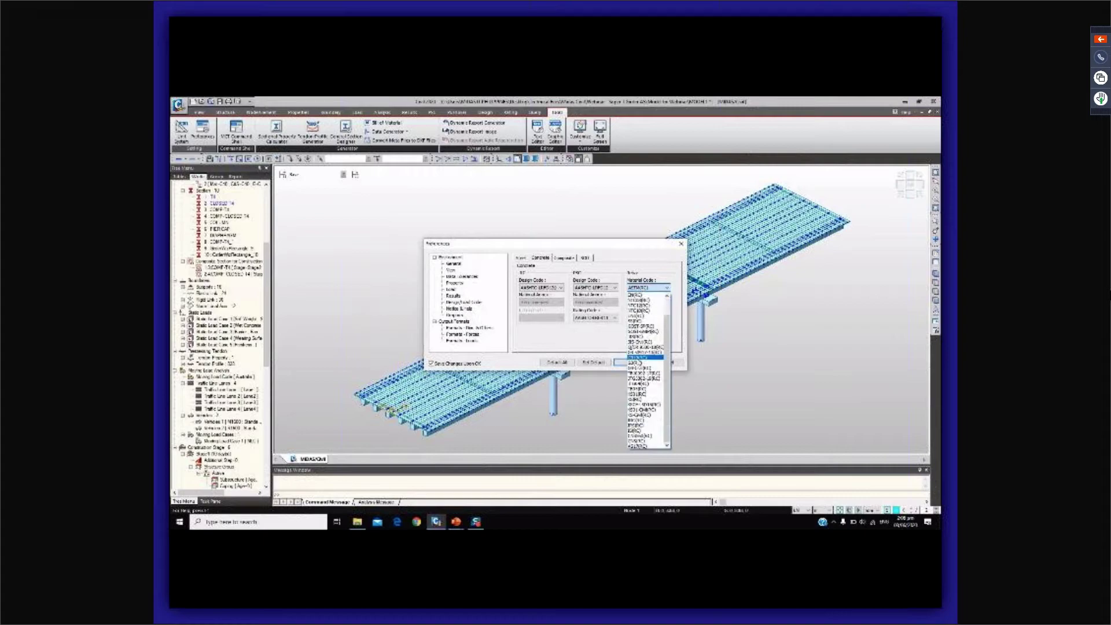
{"action": "left_click", "coordinate": [641, 362]}
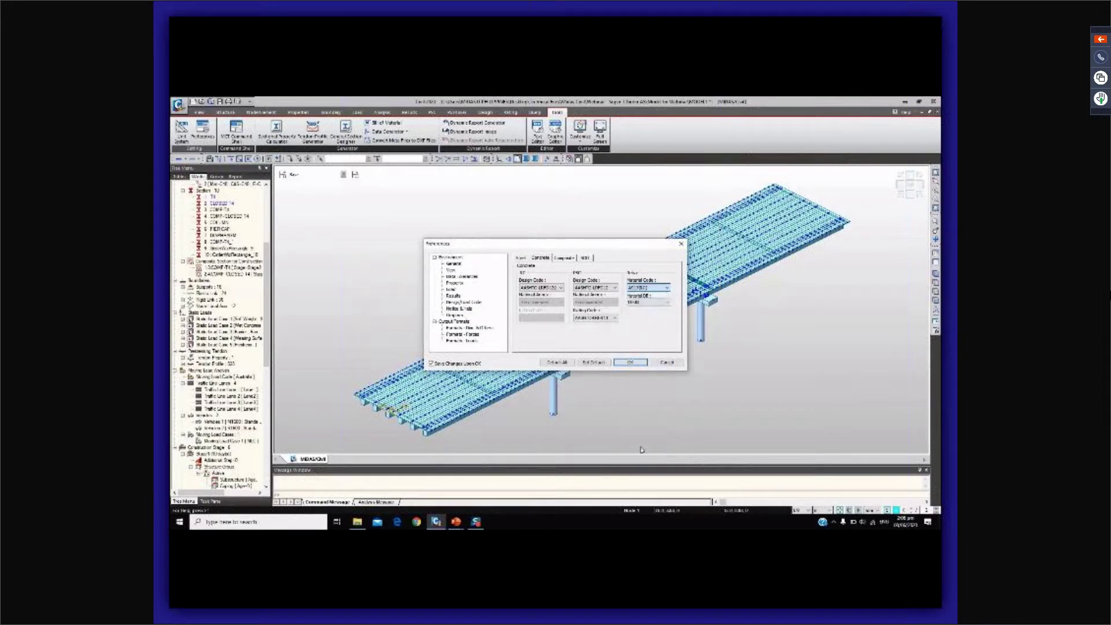
{"action": "left_click", "coordinate": [655, 302]}
{"action": "left_click", "coordinate": [648, 308]}
{"action": "left_click", "coordinate": [630, 362]}
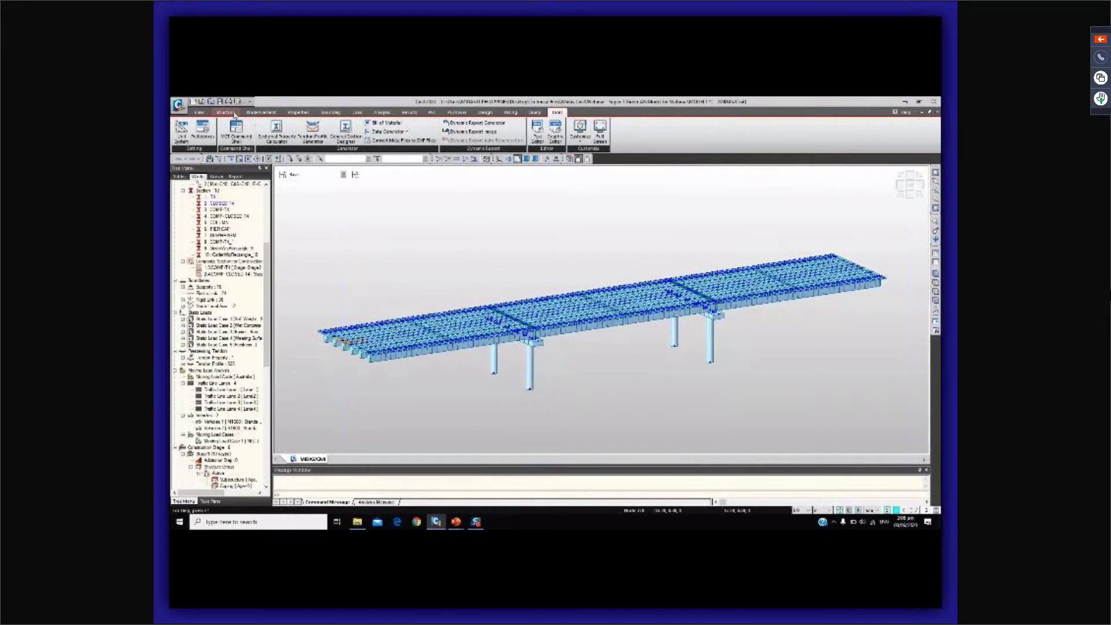
Open the reinforcement data of section COMP-T4 in the Section Manager and enable a guide line with a 0.05 m offset.
{"action": "left_click", "coordinate": [298, 112]}
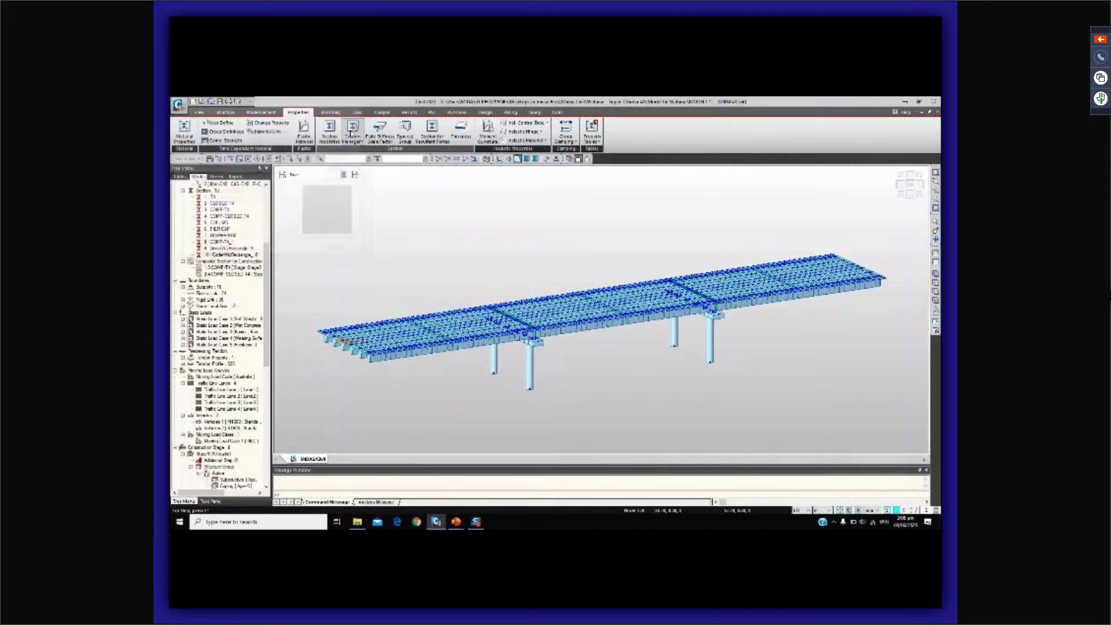
{"action": "left_click", "coordinate": [350, 134]}
{"action": "left_click", "coordinate": [360, 153]}
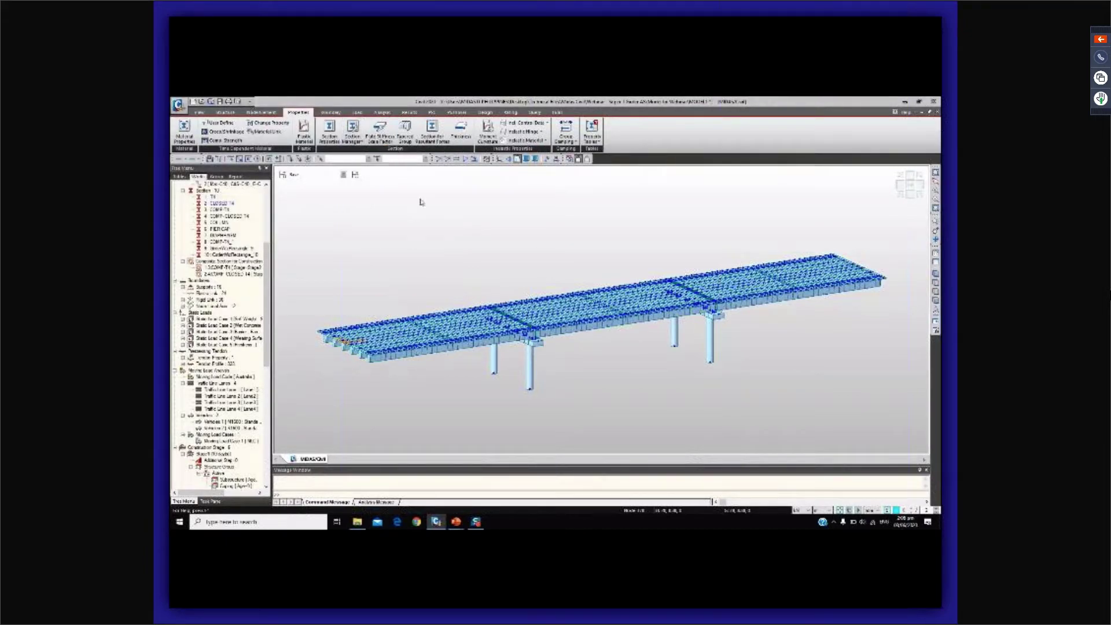
{"action": "left_click", "coordinate": [388, 225]}
{"action": "left_click", "coordinate": [395, 232]}
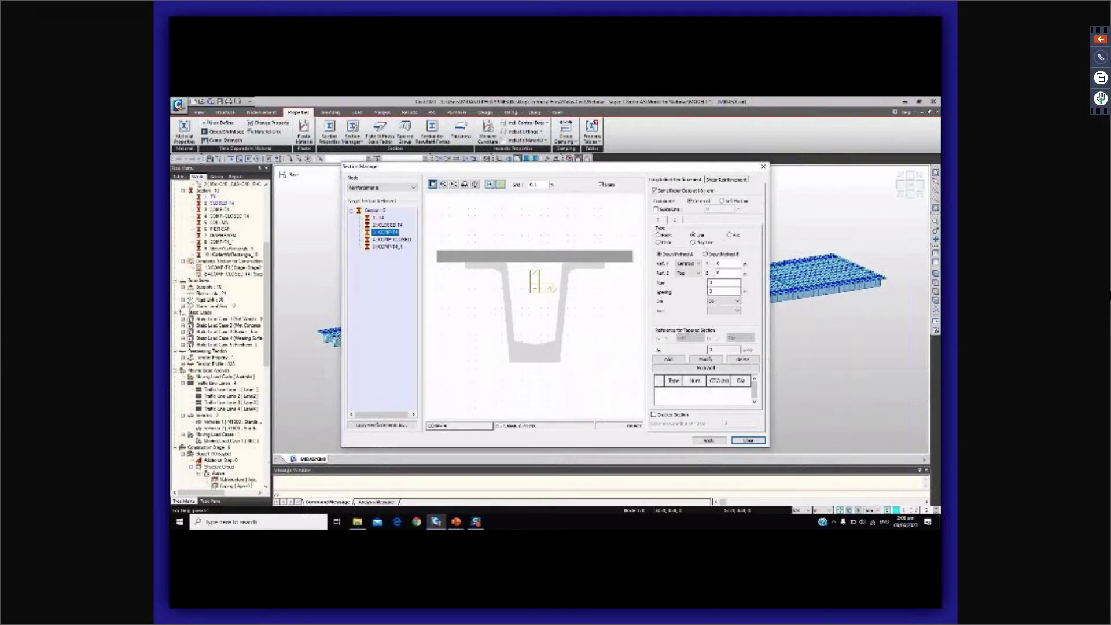
{"action": "left_click", "coordinate": [656, 209]}
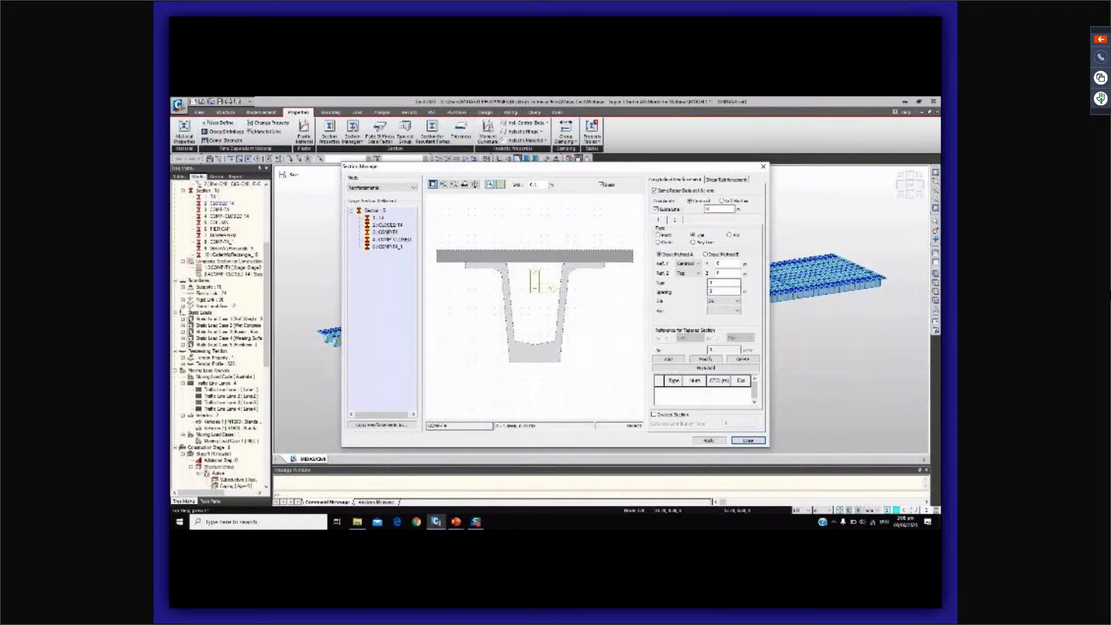
{"action": "double_click", "coordinate": [718, 209]}
{"action": "type", "text": "0.05"}
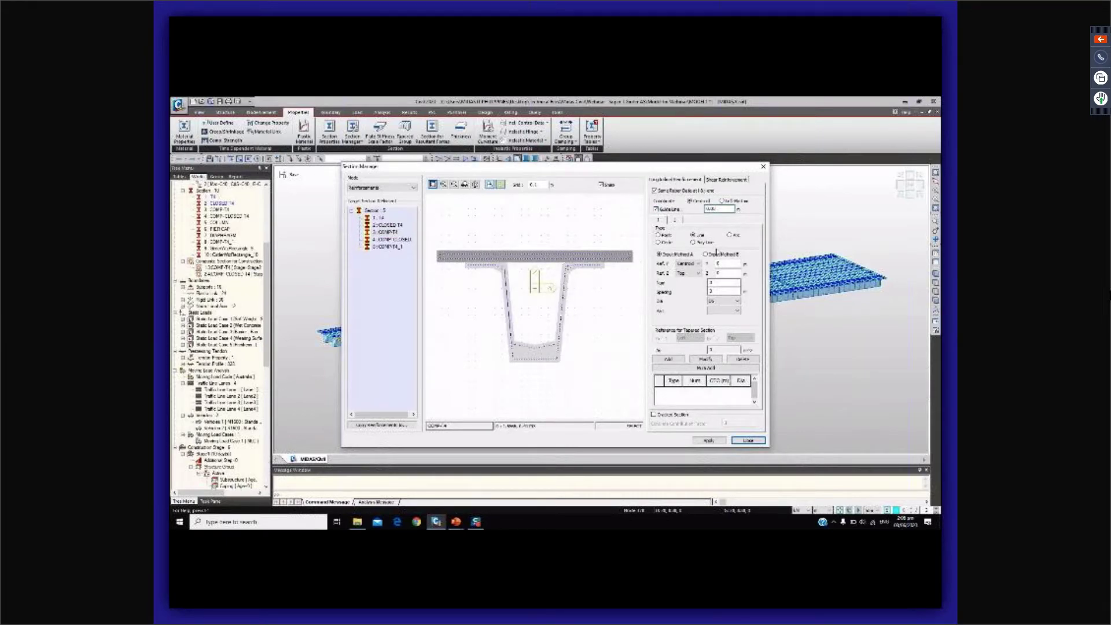
Add a line of 10 longitudinal bars with edge bars across the COMP-T4 deck using Input Method B, assign it to Part 2, and apply.
{"action": "left_click", "coordinate": [716, 253]}
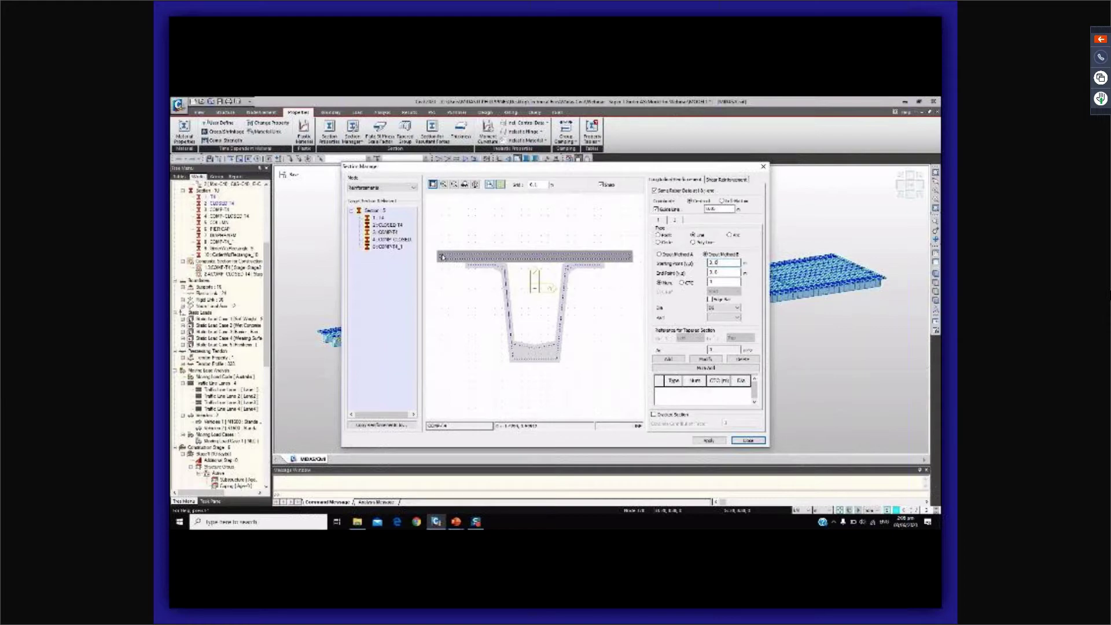
{"action": "left_click_drag", "start_coordinate": [443, 256], "coordinate": [631, 257]}
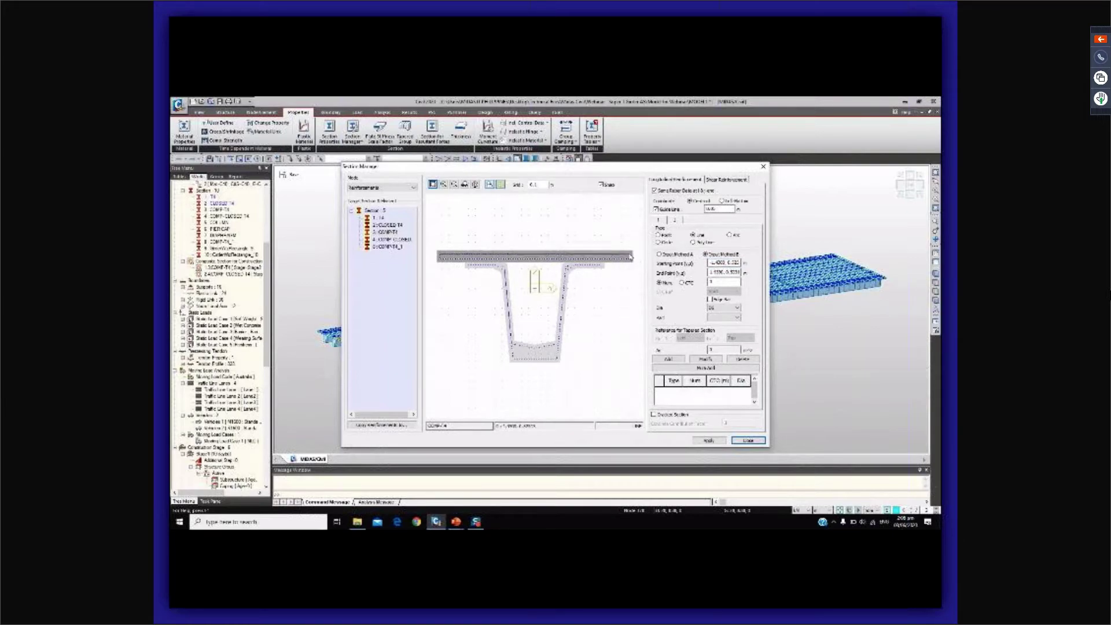
{"action": "left_click", "coordinate": [711, 281]}
{"action": "left_click", "coordinate": [709, 300]}
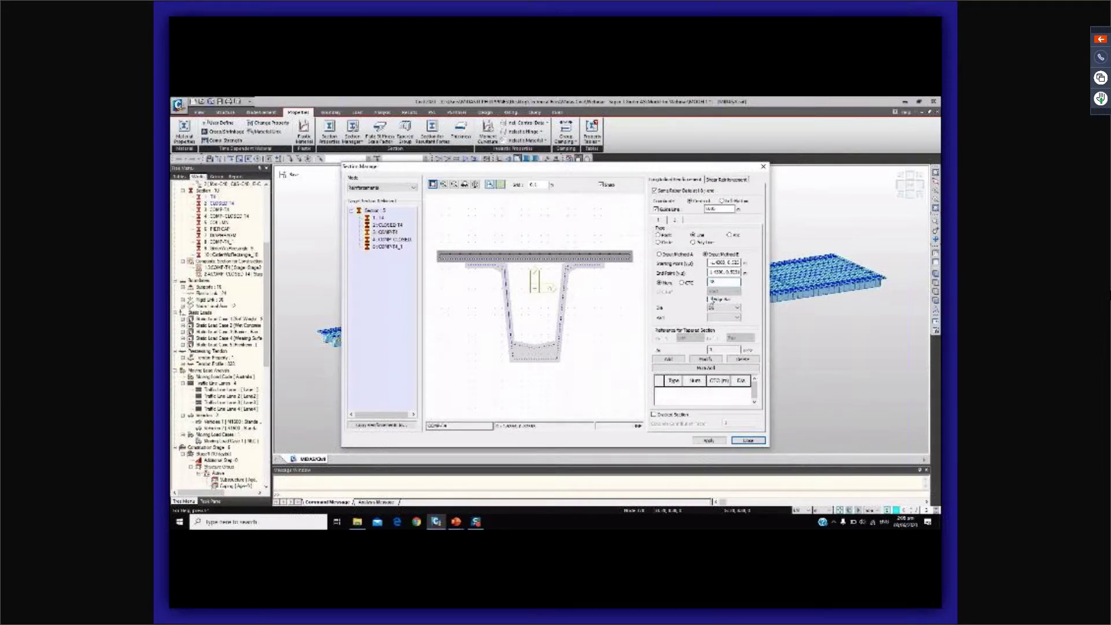
{"action": "left_click", "coordinate": [713, 308]}
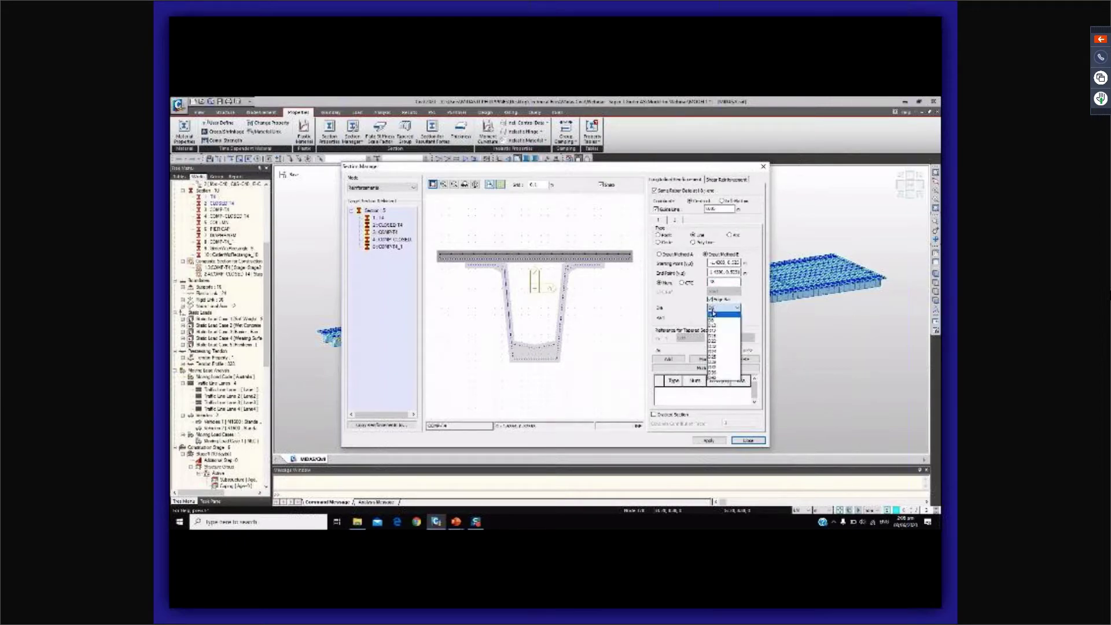
{"action": "left_click", "coordinate": [719, 337]}
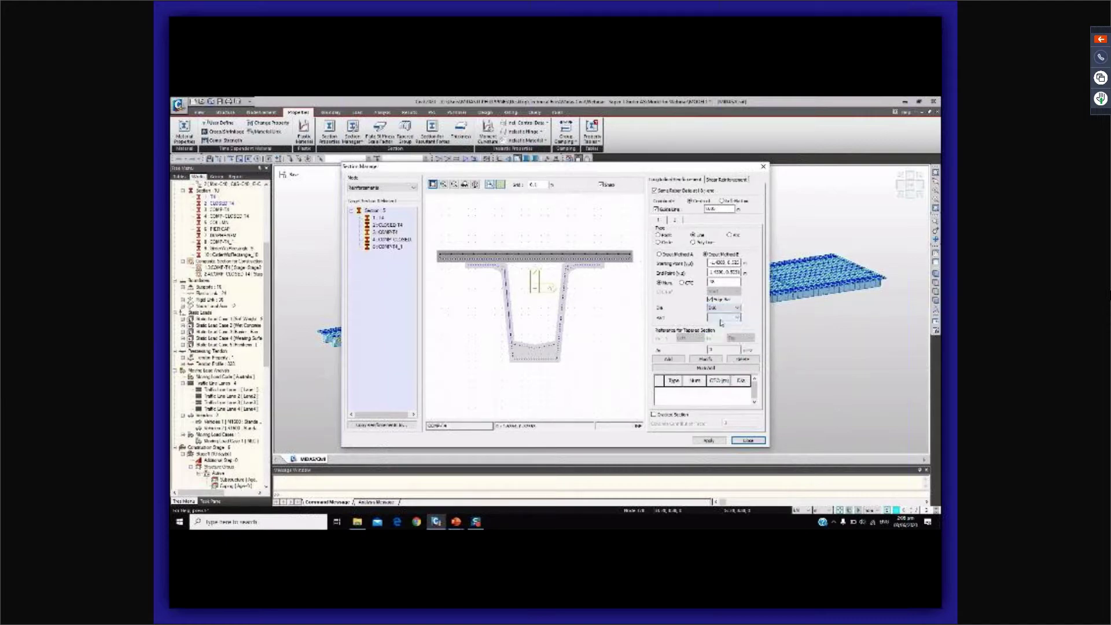
{"action": "left_click", "coordinate": [721, 320]}
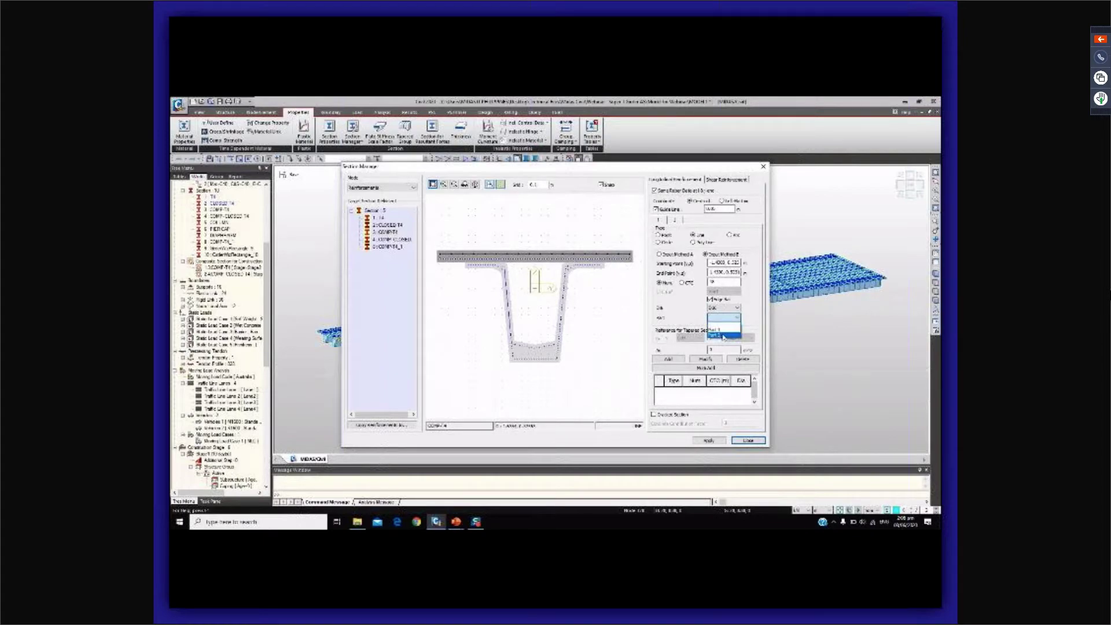
{"action": "left_click", "coordinate": [723, 336]}
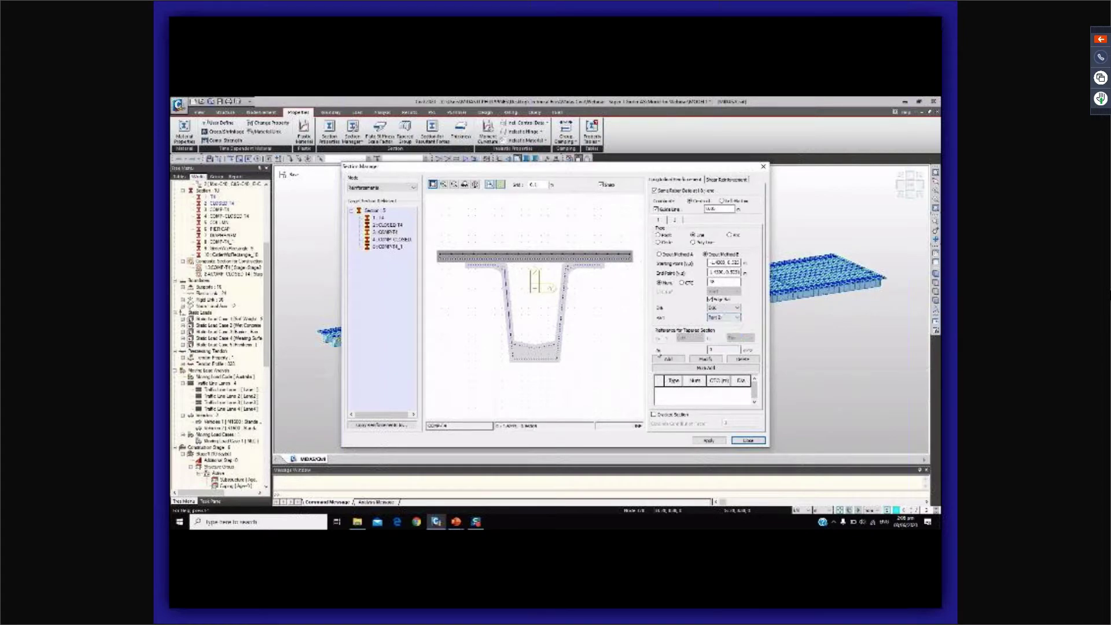
{"action": "left_click", "coordinate": [668, 360]}
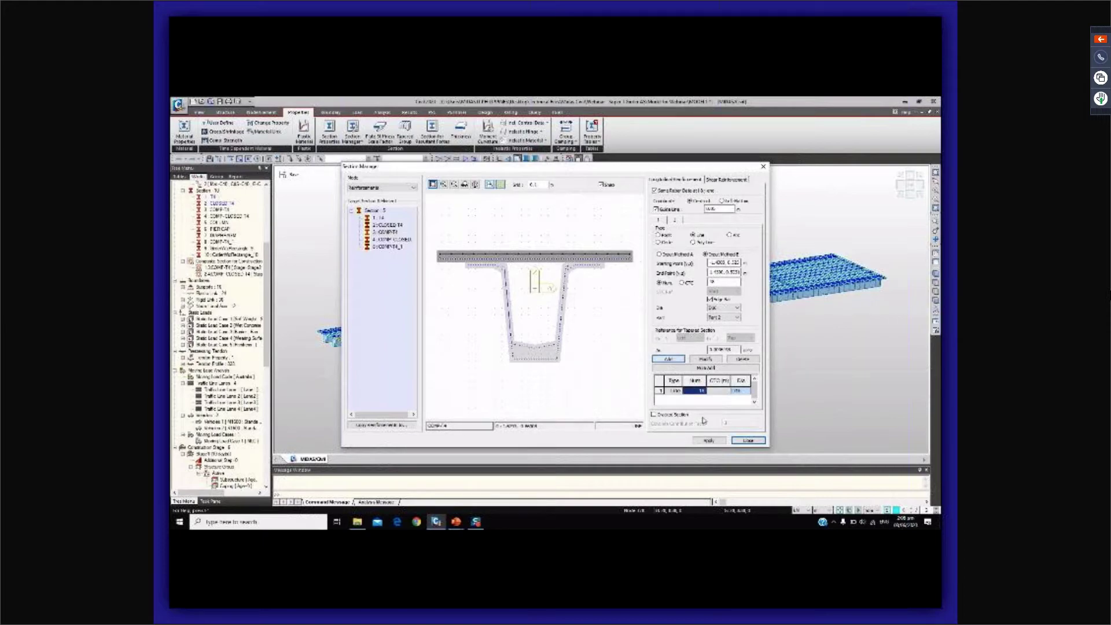
{"action": "left_click", "coordinate": [708, 441]}
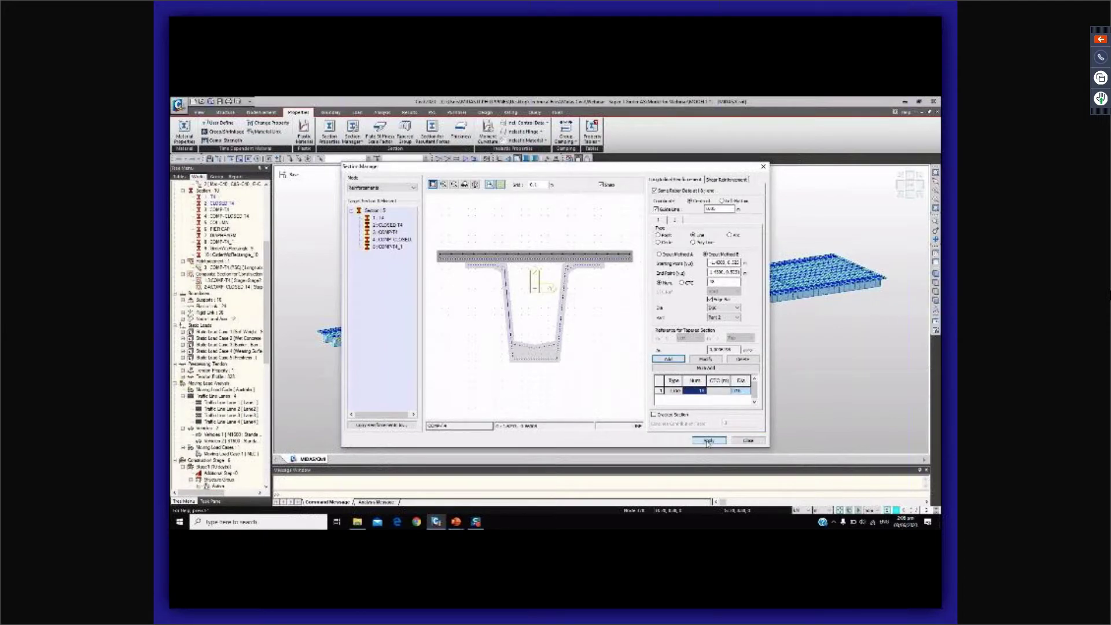
Enable diagonal shear reinforcement for section COMP-T4 with a 0.15 m pitch and a bar area from 12 D12 bars.
{"action": "left_click", "coordinate": [725, 180]}
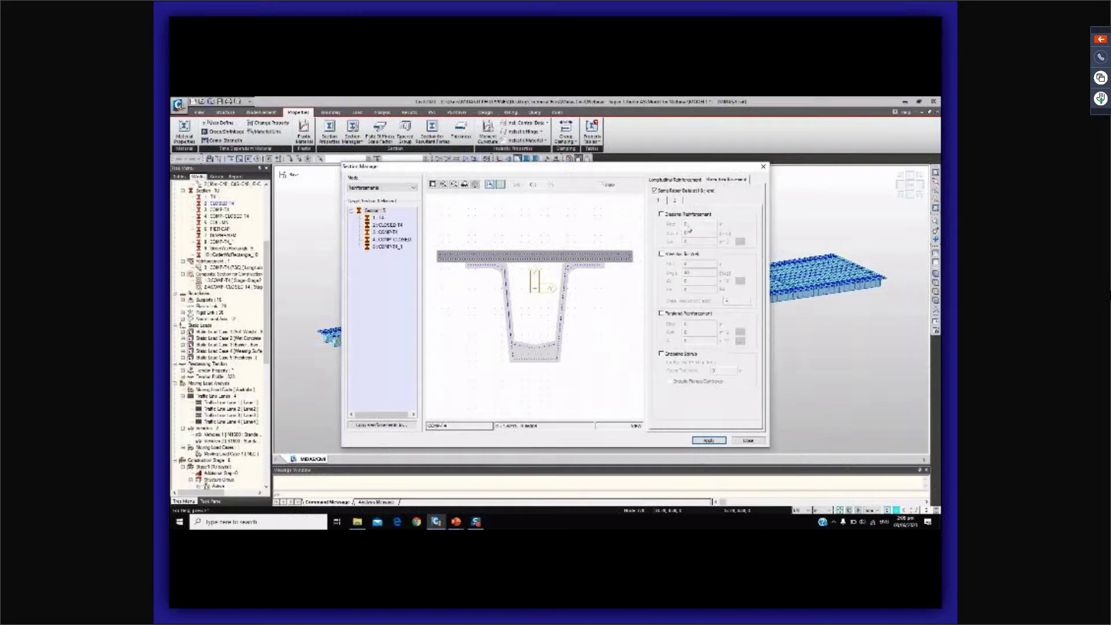
{"action": "left_click", "coordinate": [679, 218]}
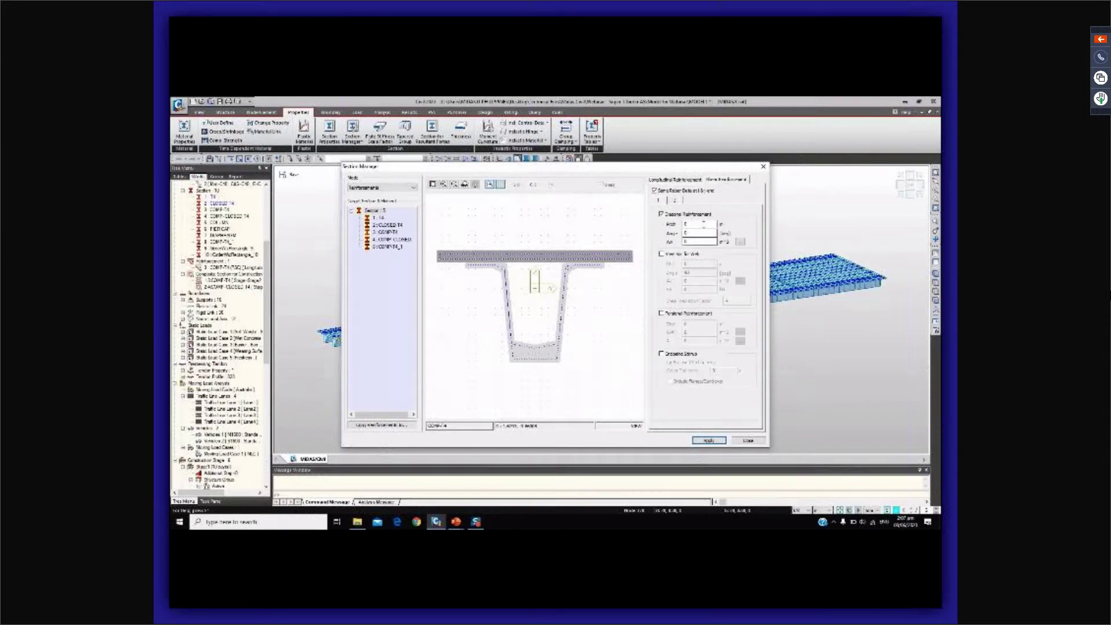
{"action": "left_click", "coordinate": [703, 224]}
{"action": "type", "text": ".15"}
{"action": "left_click", "coordinate": [741, 242]}
{"action": "left_click", "coordinate": [558, 295]}
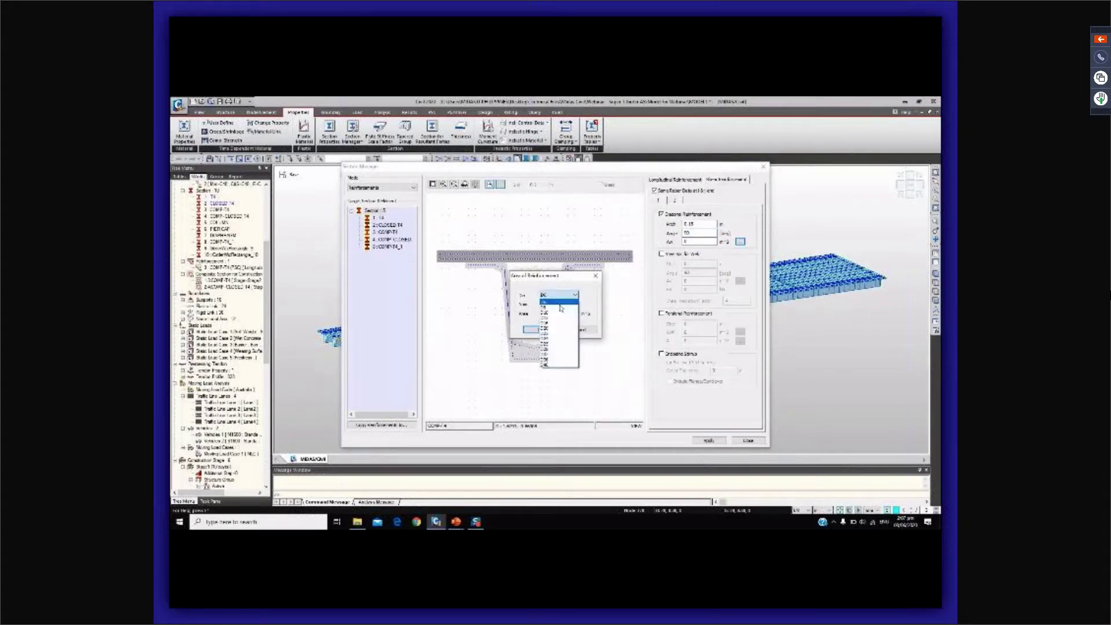
{"action": "left_click", "coordinate": [560, 308]}
{"action": "left_click_drag", "start_coordinate": [572, 277], "coordinate": [643, 274]}
{"action": "double_click", "coordinate": [620, 301]}
{"action": "type", "text": "12"}
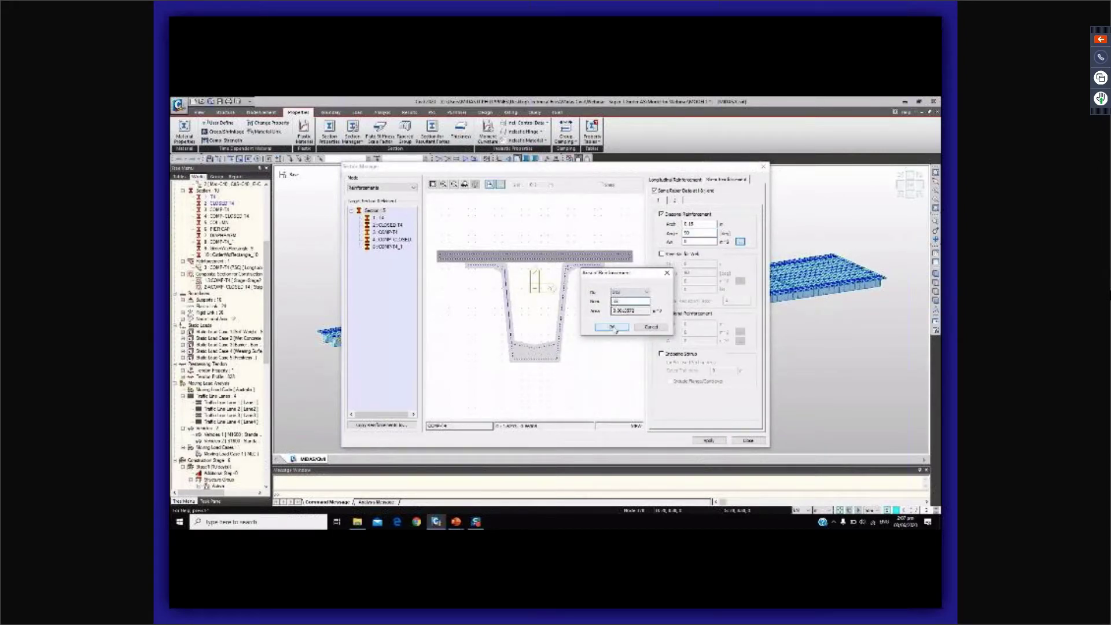
{"action": "left_click", "coordinate": [612, 327]}
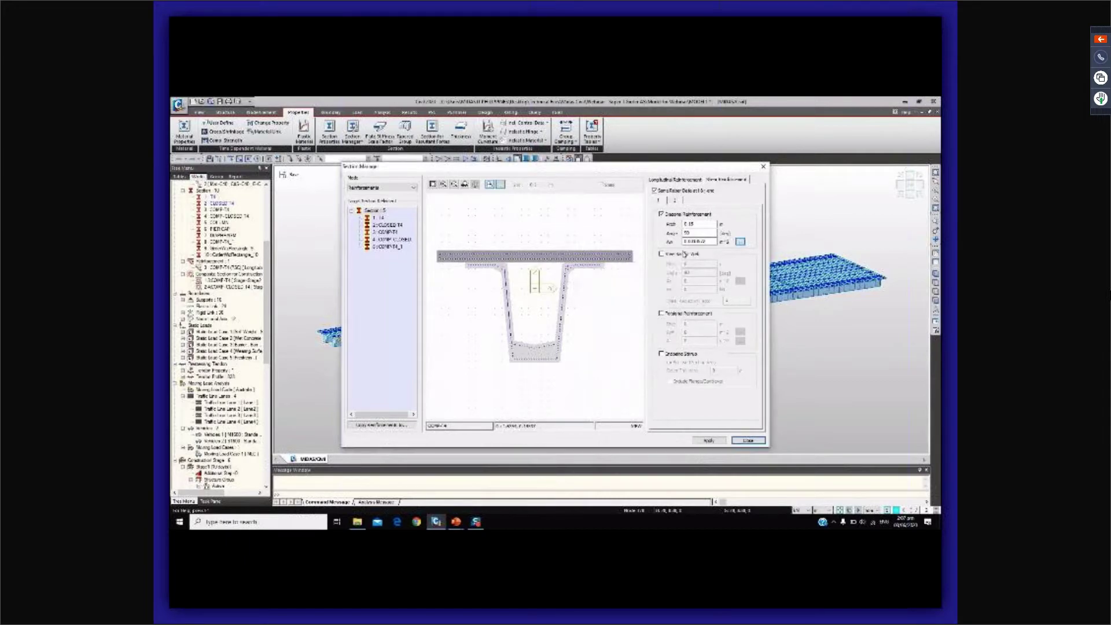
Enable torsional reinforcement for COMP-T4 with a 0.15 m pitch and set the transverse area Awt from 12 D12 bars.
{"action": "left_click", "coordinate": [662, 313]}
{"action": "left_click", "coordinate": [695, 324]}
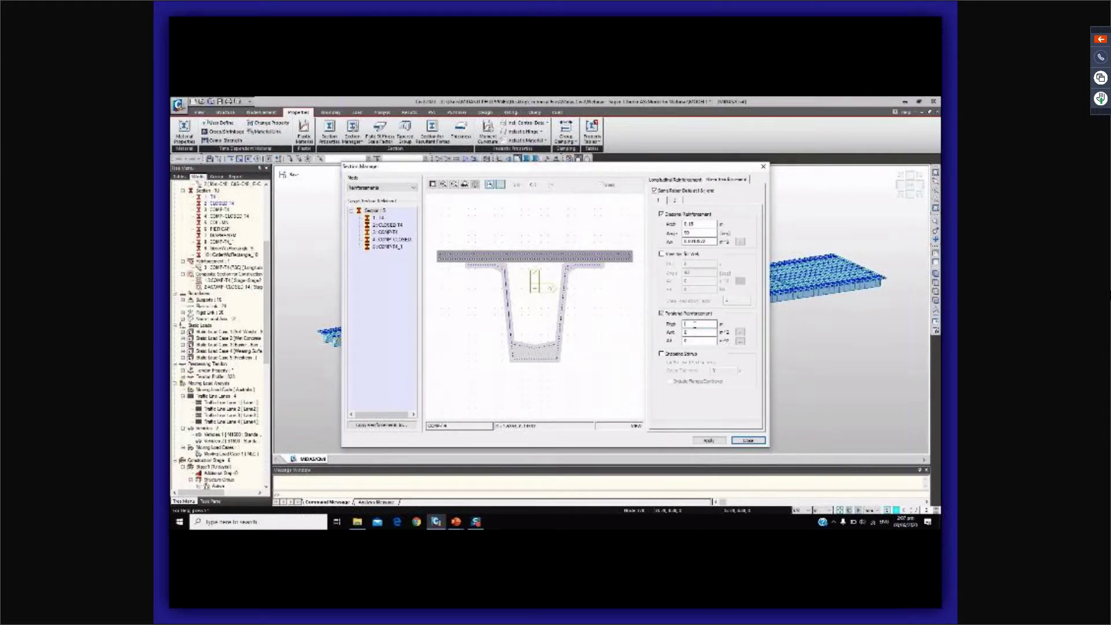
{"action": "type", "text": "0.15"}
{"action": "left_click", "coordinate": [715, 340]}
{"action": "left_click", "coordinate": [740, 332]}
{"action": "left_click", "coordinate": [562, 295]}
{"action": "left_click", "coordinate": [554, 315]}
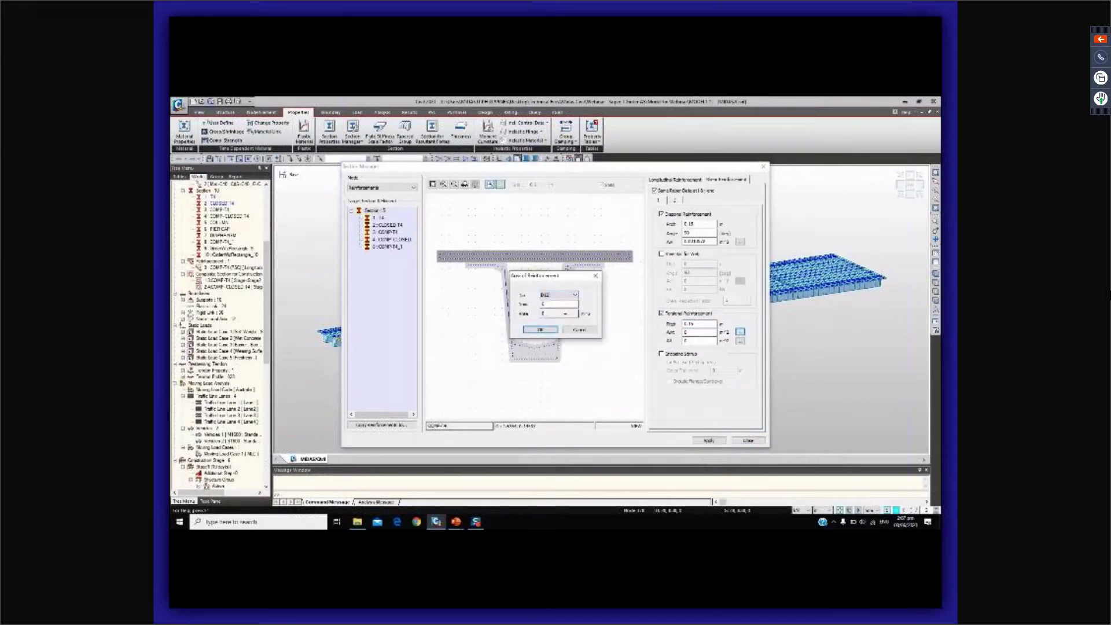
{"action": "left_click", "coordinate": [552, 304]}
{"action": "type", "text": "12"}
{"action": "left_click", "coordinate": [540, 329]}
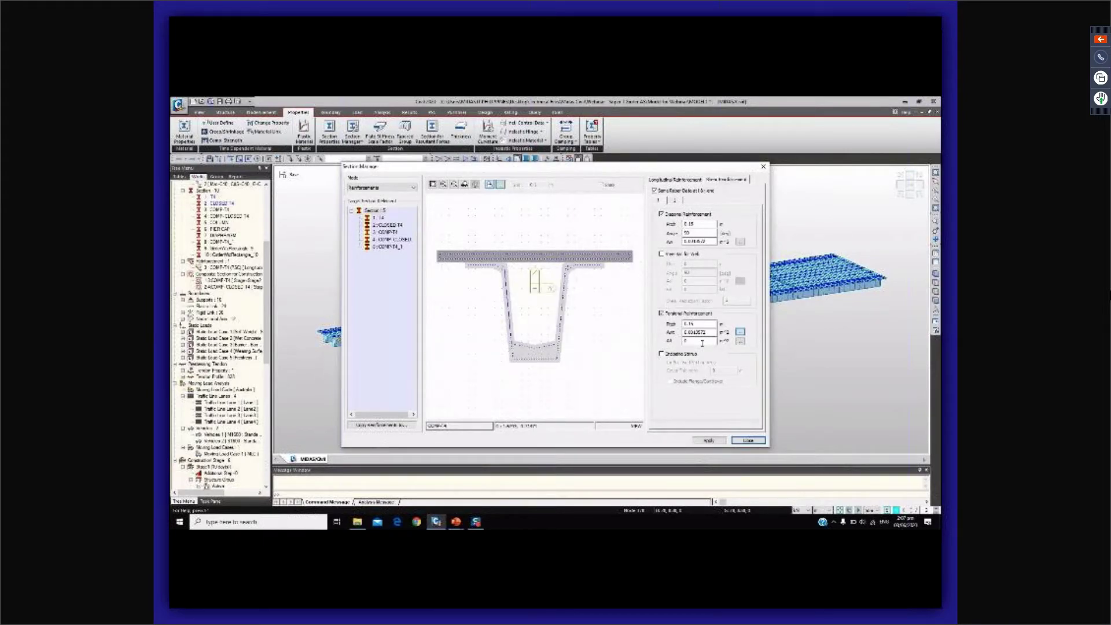
Set the longitudinal torsional area Alt from 12 D12 bars and apply the shear reinforcement to COMP-T4.
{"action": "left_click", "coordinate": [740, 340]}
{"action": "left_click", "coordinate": [574, 295]}
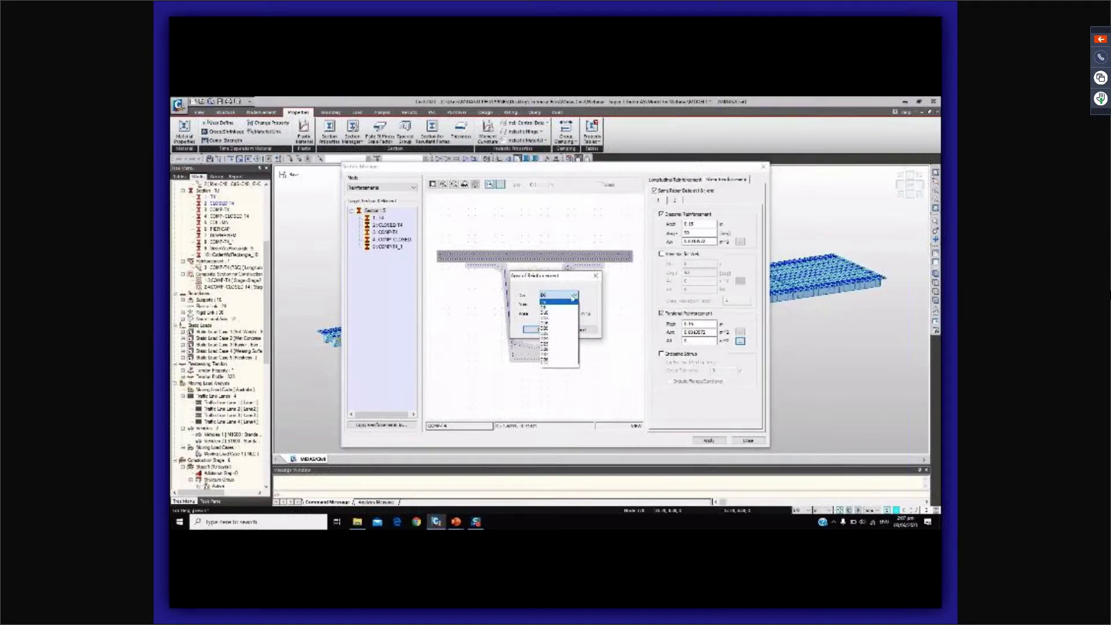
{"action": "left_click", "coordinate": [572, 299]}
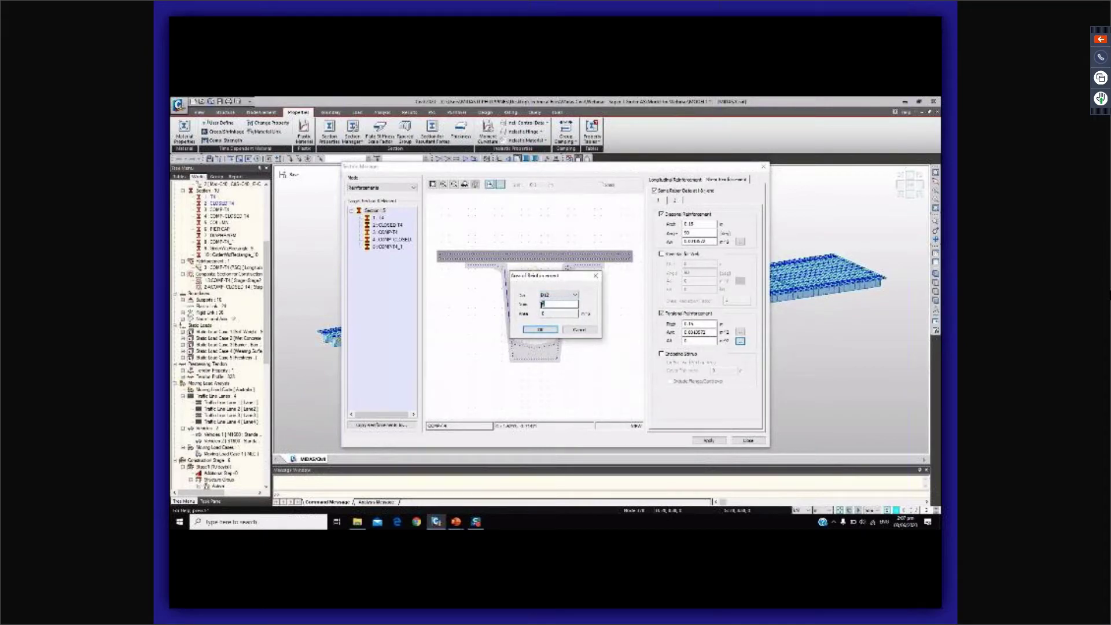
{"action": "type", "text": "12"}
{"action": "left_click", "coordinate": [539, 330]}
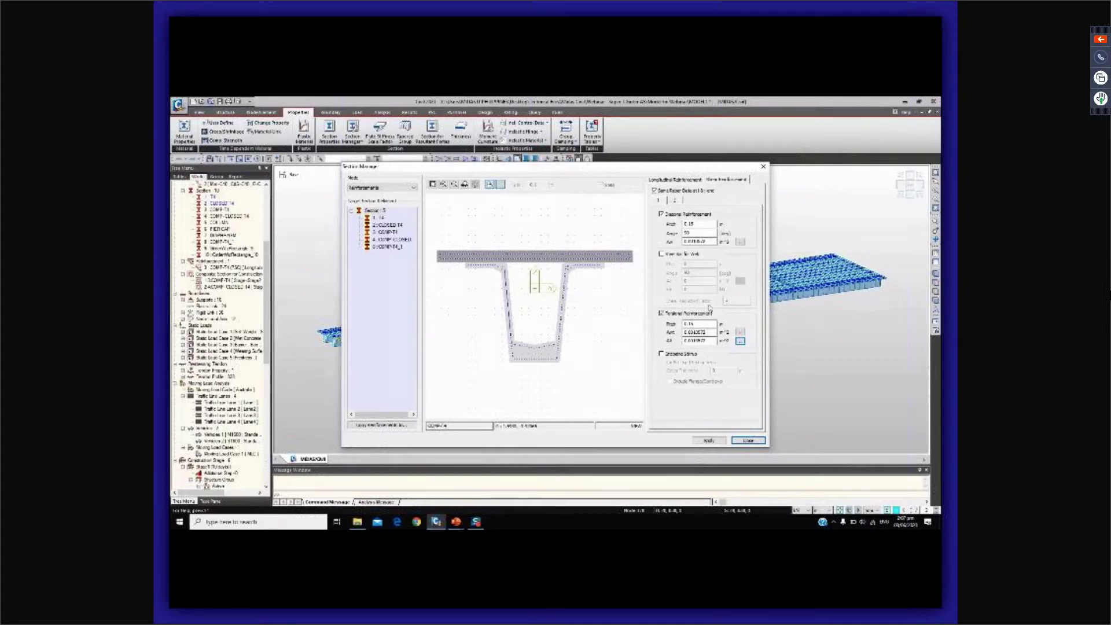
{"action": "left_click", "coordinate": [710, 441]}
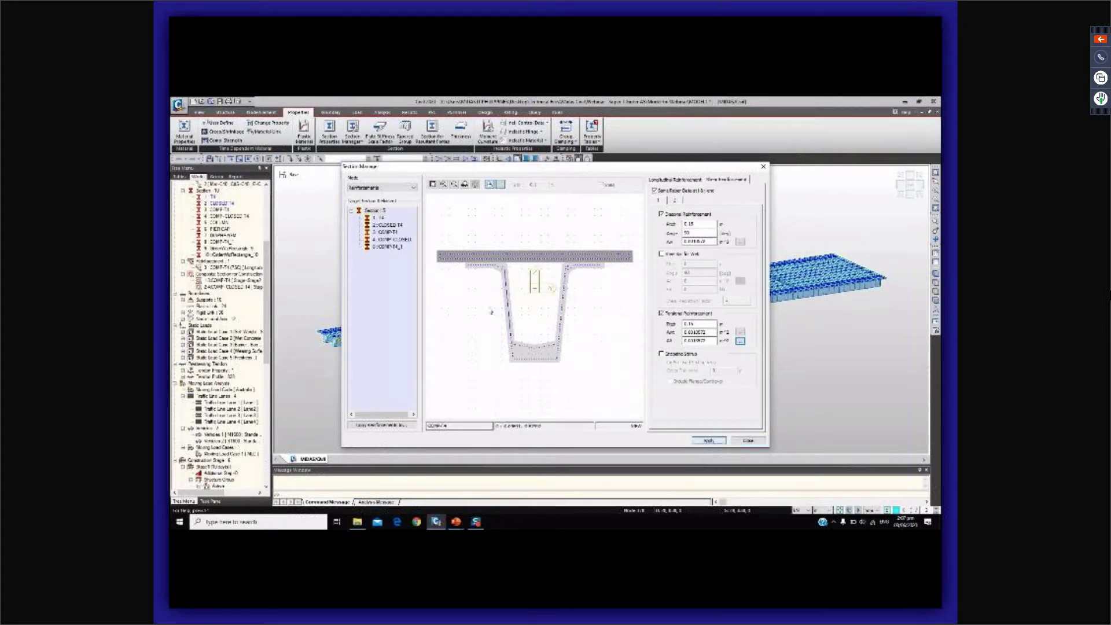
Copy the COMP-T4 reinforcement to sections COMP-CLOSED T4 and COMP-T4_1, and close the Section Manager.
{"action": "left_click", "coordinate": [394, 234]}
{"action": "left_click", "coordinate": [388, 233]}
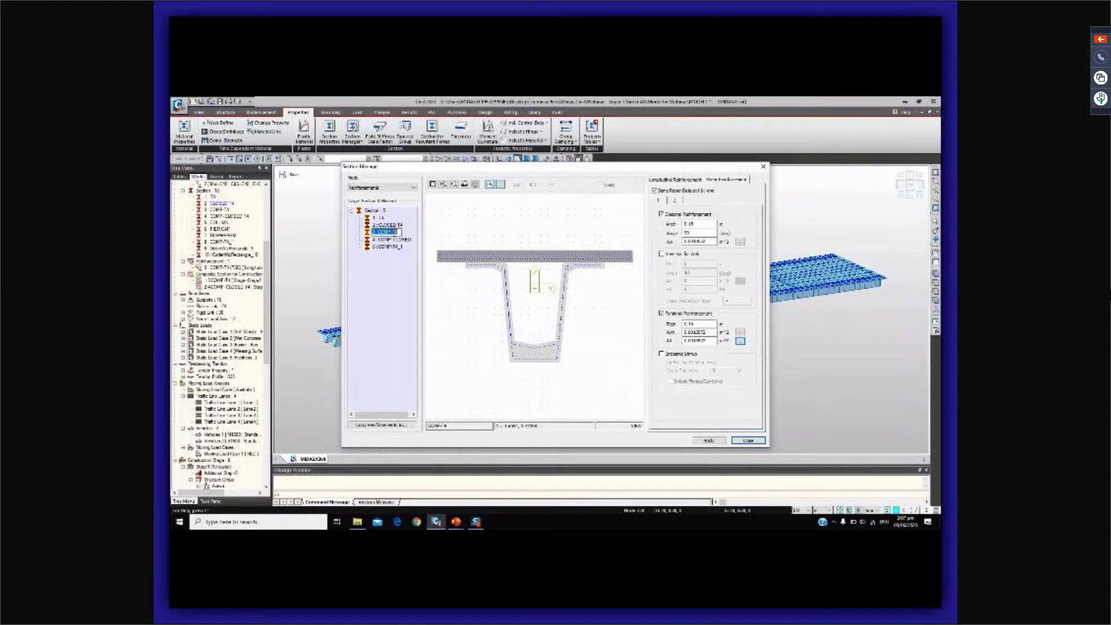
{"action": "left_click", "coordinate": [674, 180]}
{"action": "scroll", "coordinate": [469, 249], "scroll_direction": "up", "scroll_amount": 5}
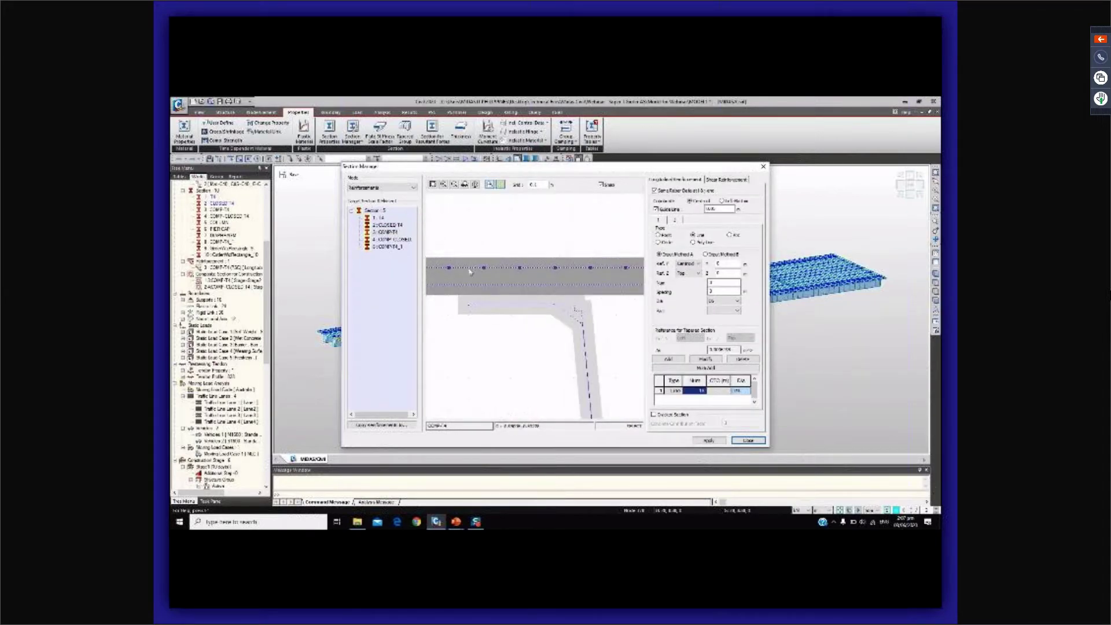
{"action": "left_click", "coordinate": [377, 425]}
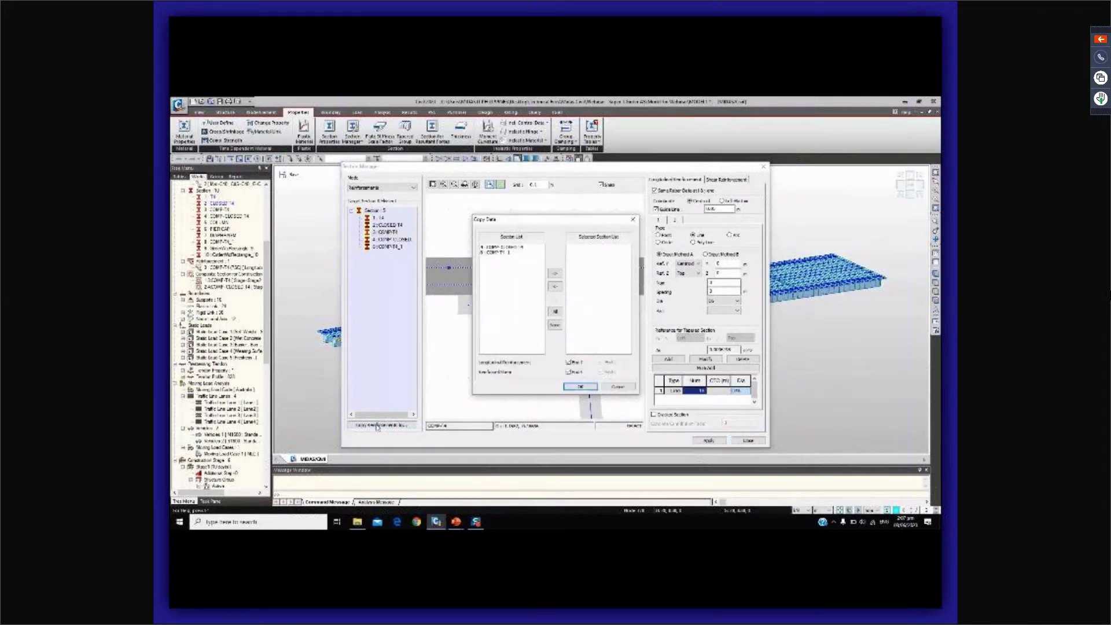
{"action": "left_click_drag", "start_coordinate": [493, 247], "coordinate": [511, 256]}
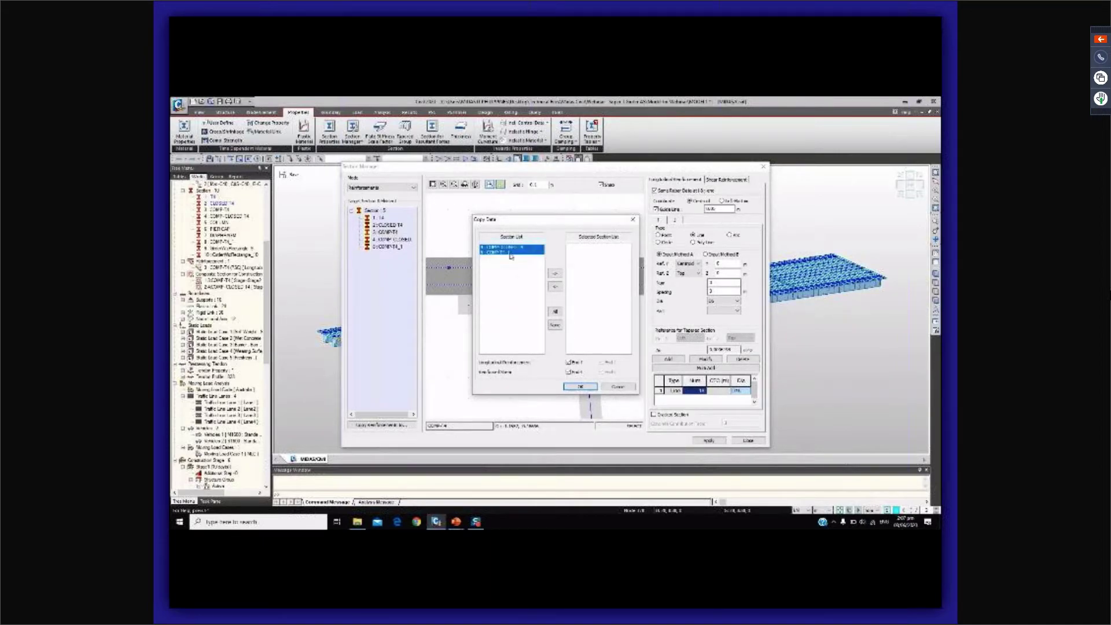
{"action": "left_click", "coordinate": [556, 275]}
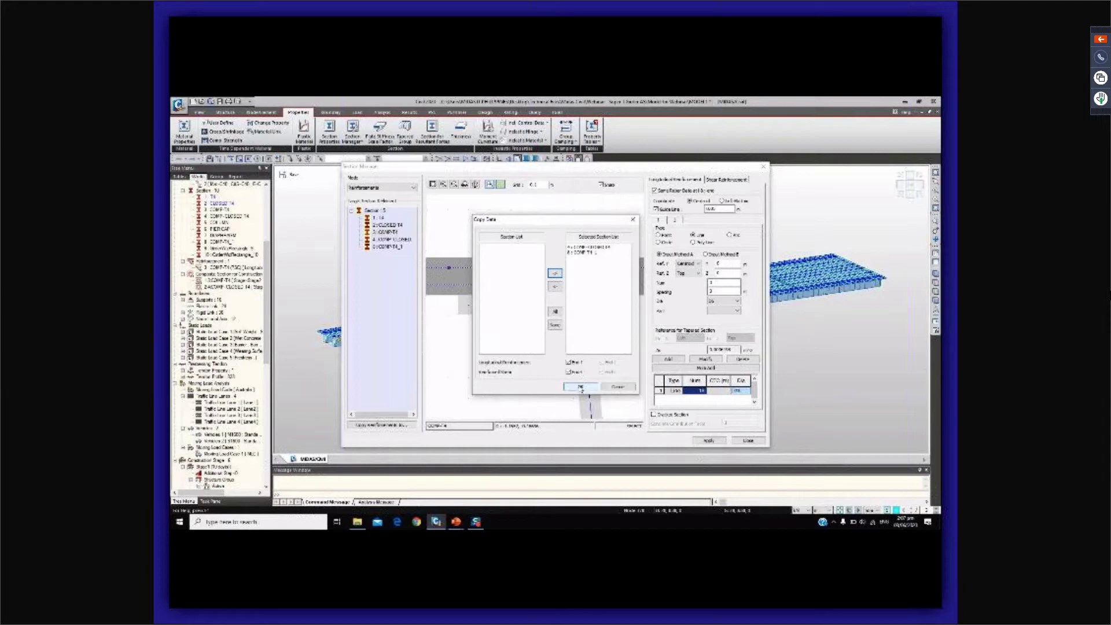
{"action": "left_click", "coordinate": [581, 387]}
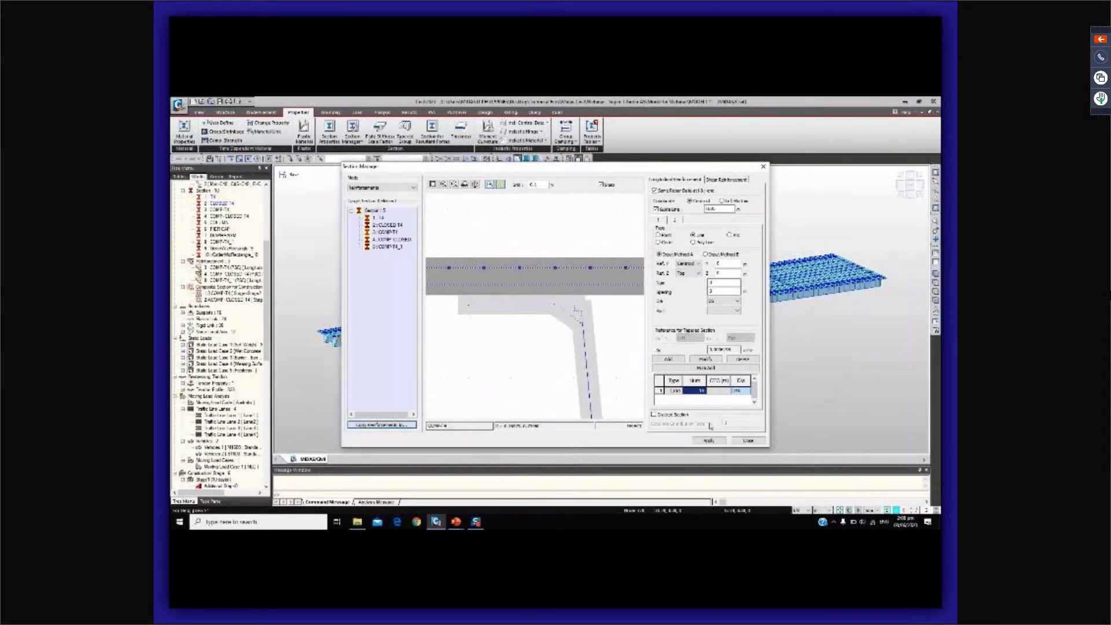
{"action": "left_click", "coordinate": [749, 442]}
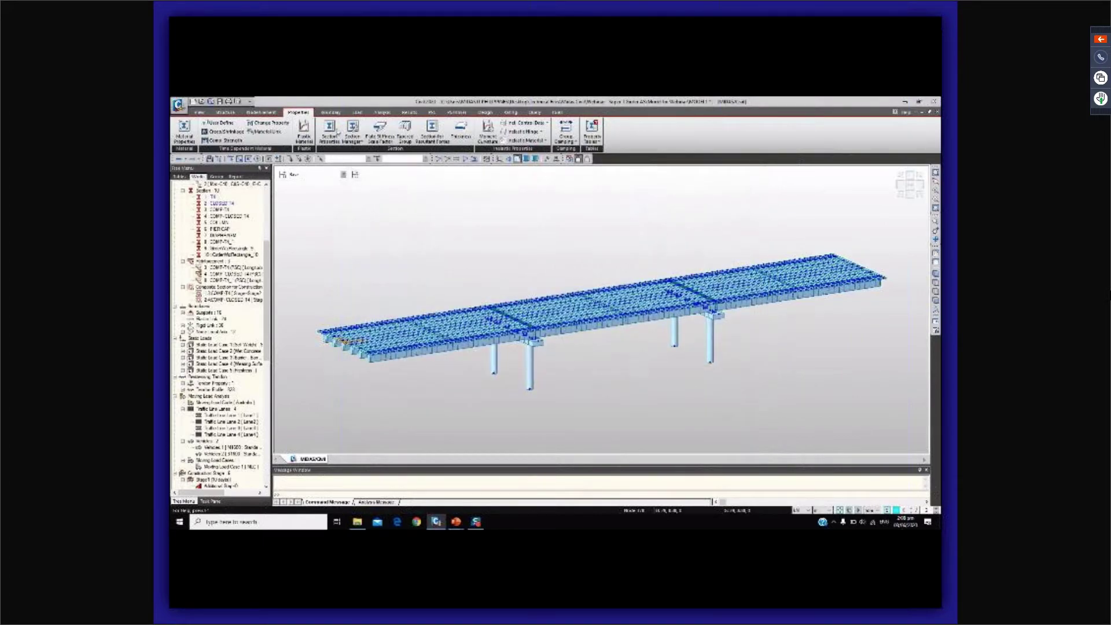
Perform the analysis of the bridge model.
{"action": "left_click_drag", "start_coordinate": [267, 270], "coordinate": [267, 196]}
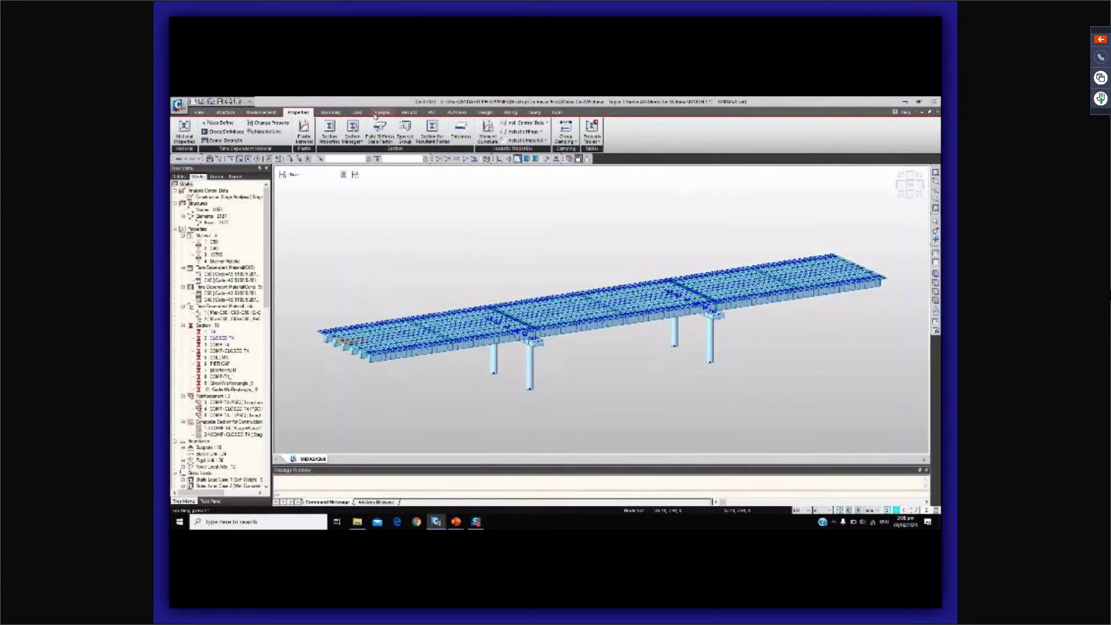
{"action": "left_click", "coordinate": [376, 113]}
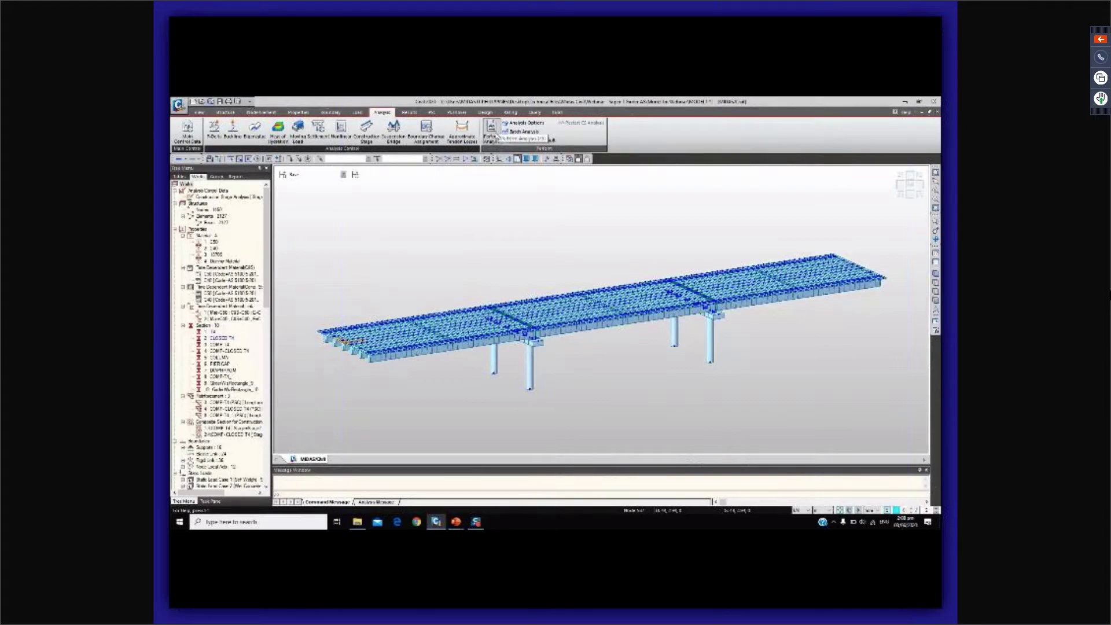
{"action": "left_click", "coordinate": [494, 133]}
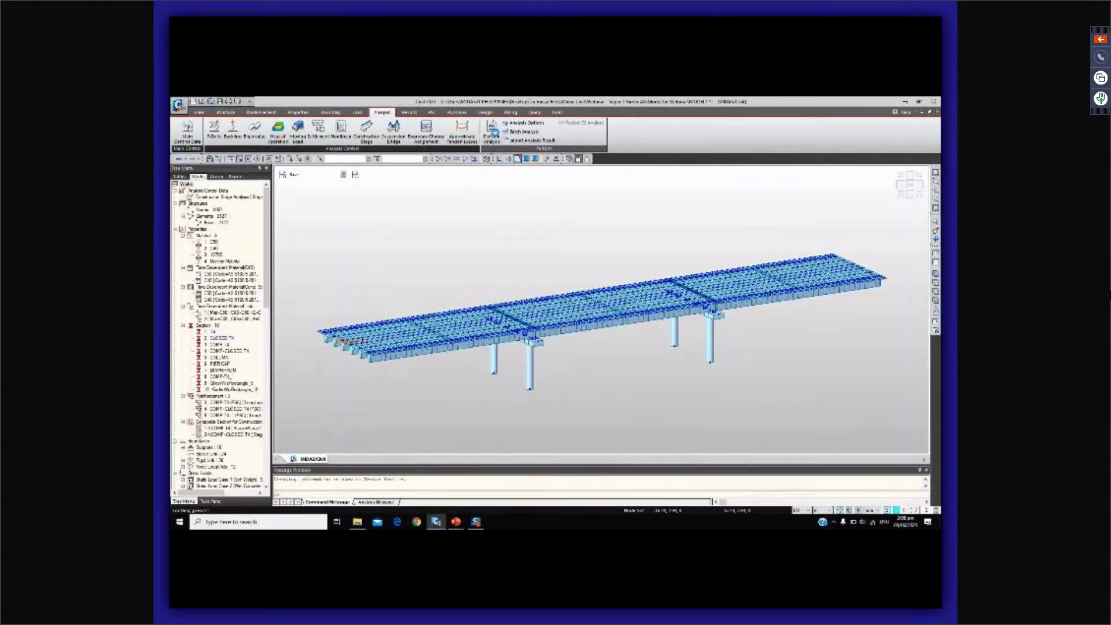
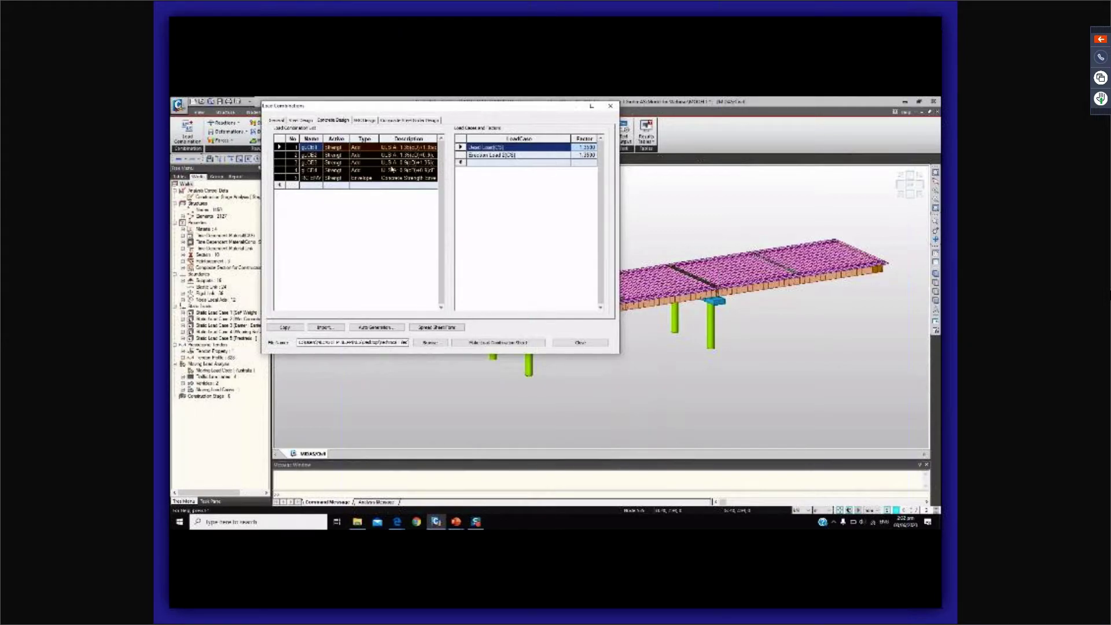
Look at the active-type options of combination gLCB3 in the concrete design load combinations.
{"action": "left_click", "coordinate": [341, 164]}
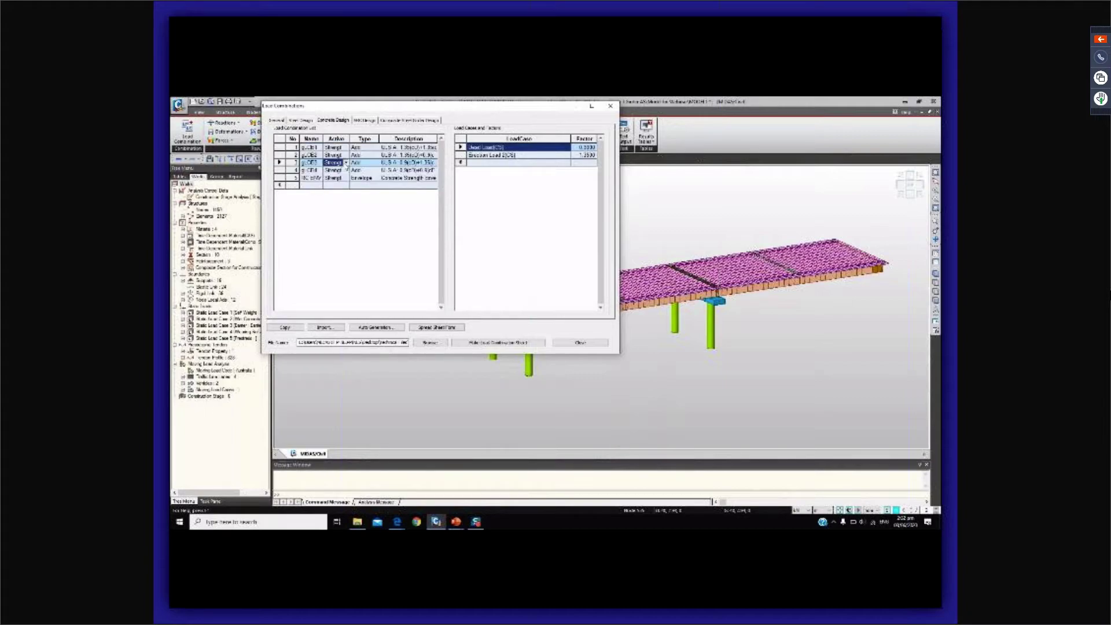
{"action": "left_click", "coordinate": [346, 163]}
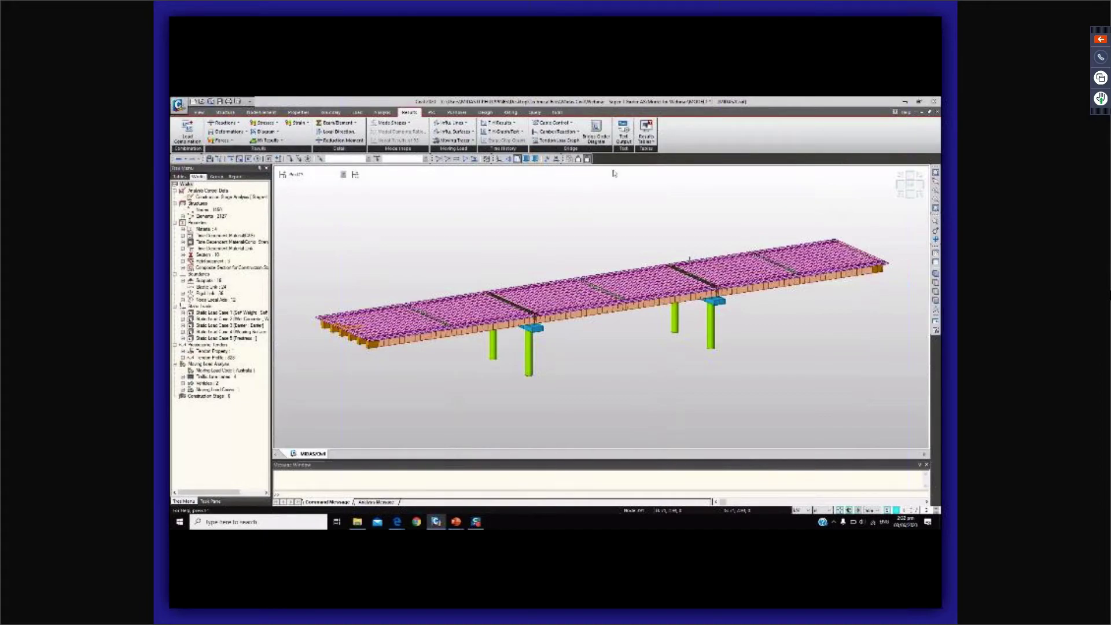
Display the FXYZ reaction forces for combination CBC: gLCB1, with value labels limited to the absolute maximum.
{"action": "left_click", "coordinate": [224, 123]}
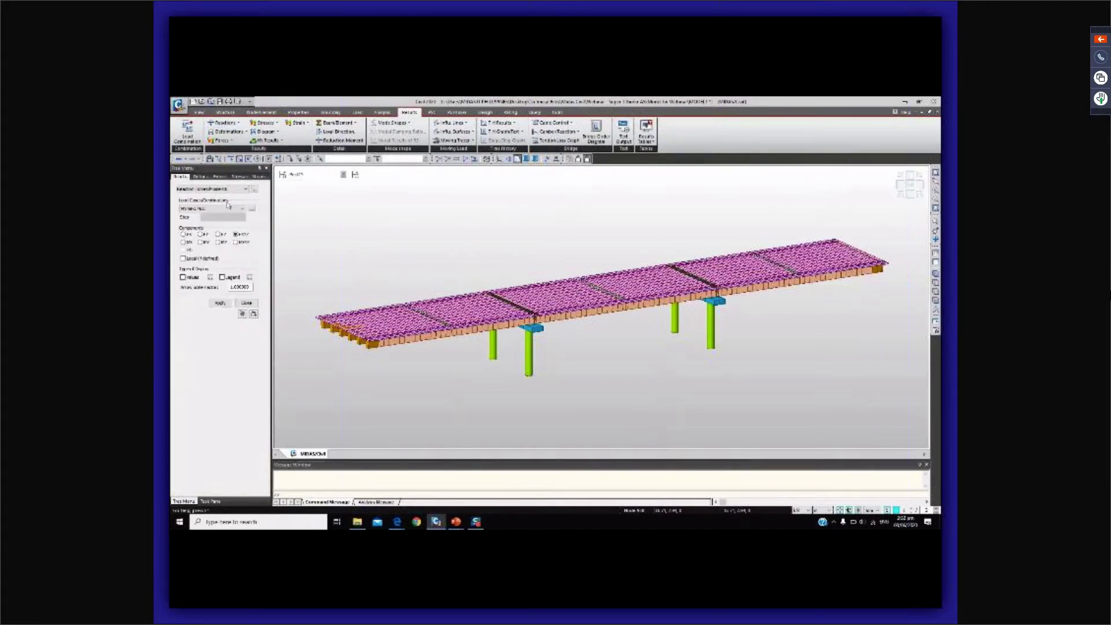
{"action": "left_click", "coordinate": [217, 209]}
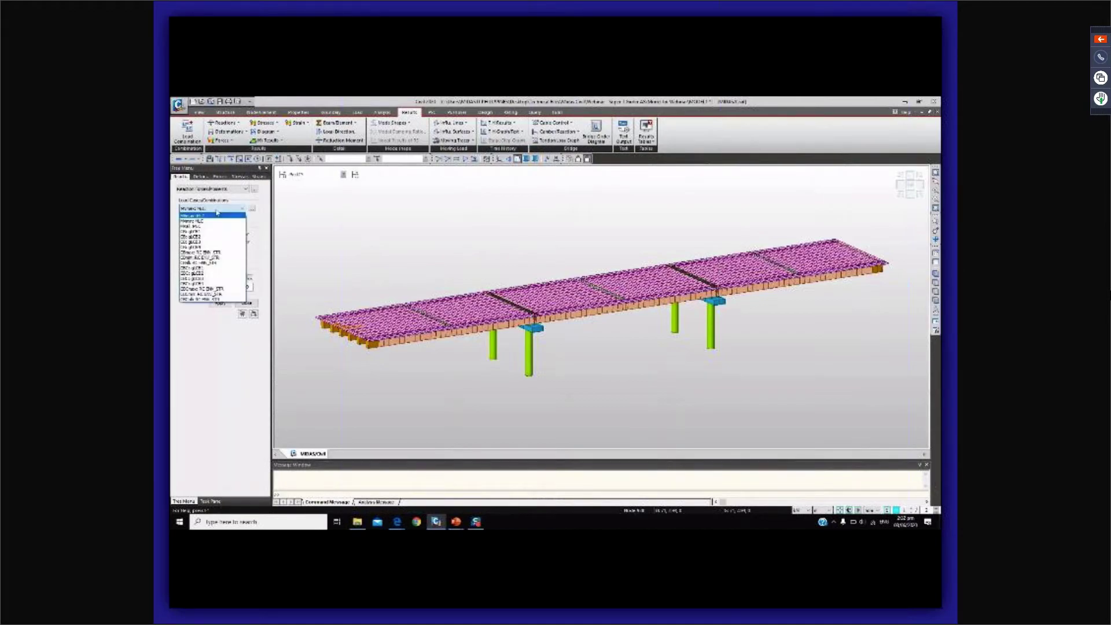
{"action": "left_click", "coordinate": [207, 270]}
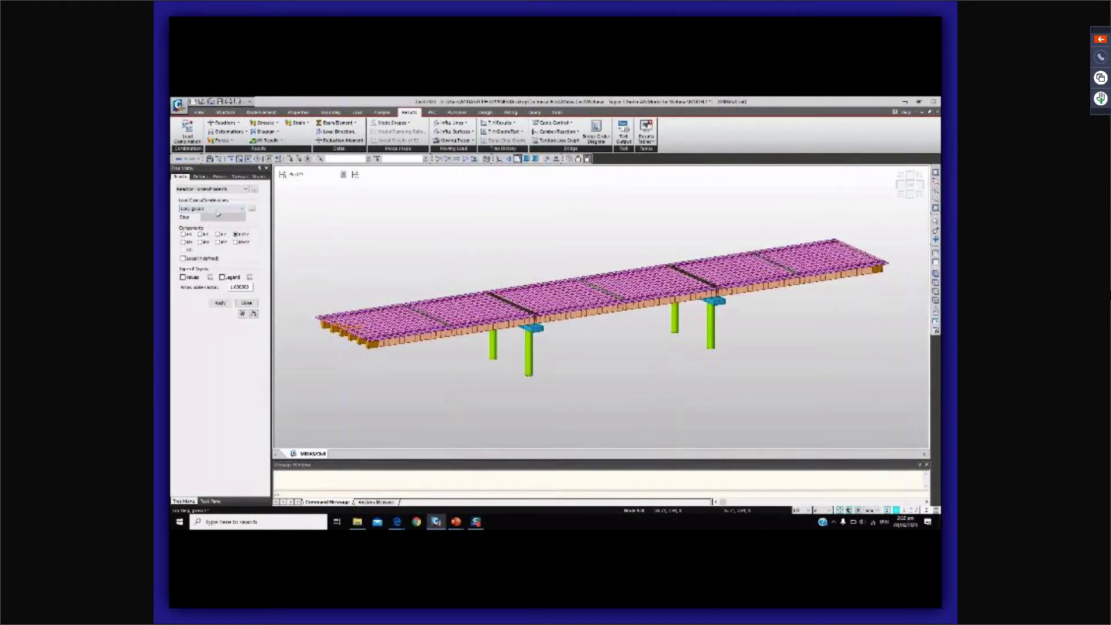
{"action": "left_click", "coordinate": [217, 302]}
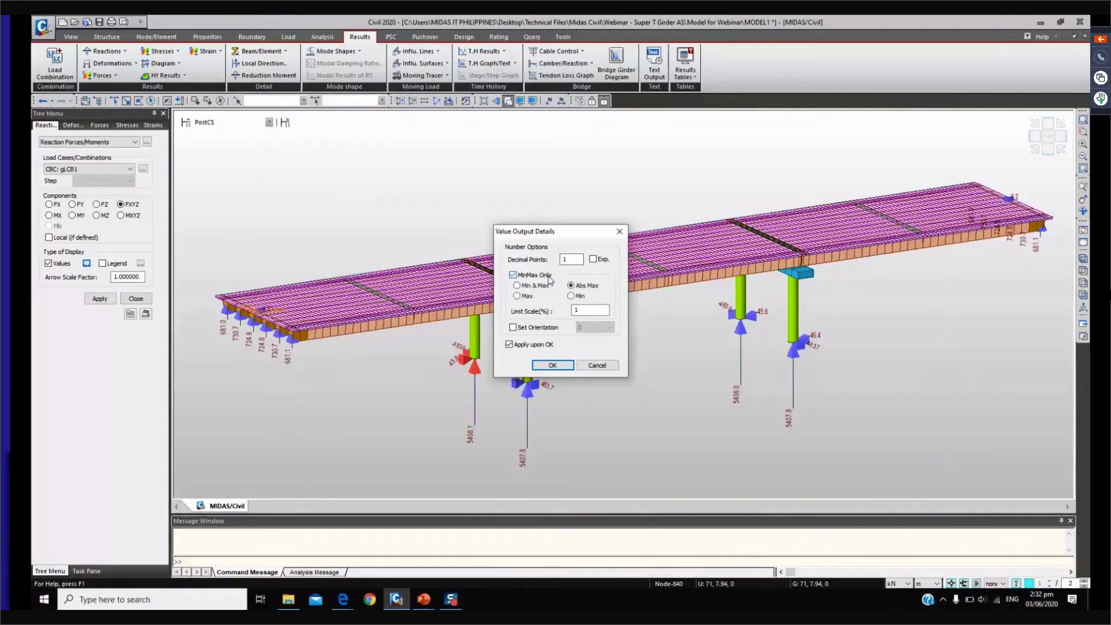
{"action": "left_click", "coordinate": [550, 365]}
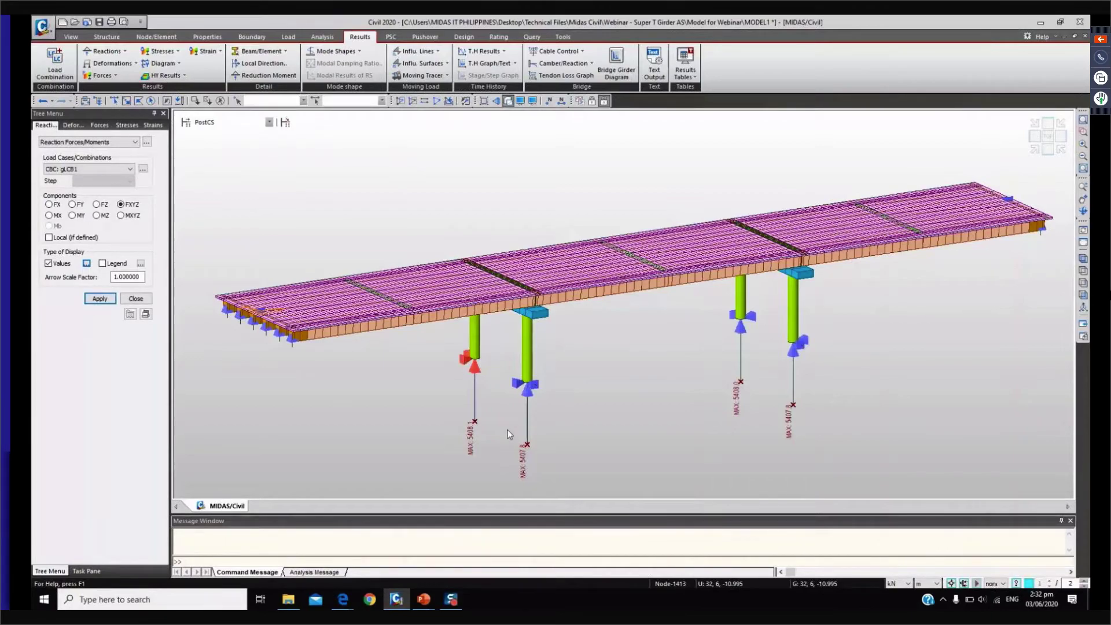
{"action": "left_click", "coordinate": [96, 298]}
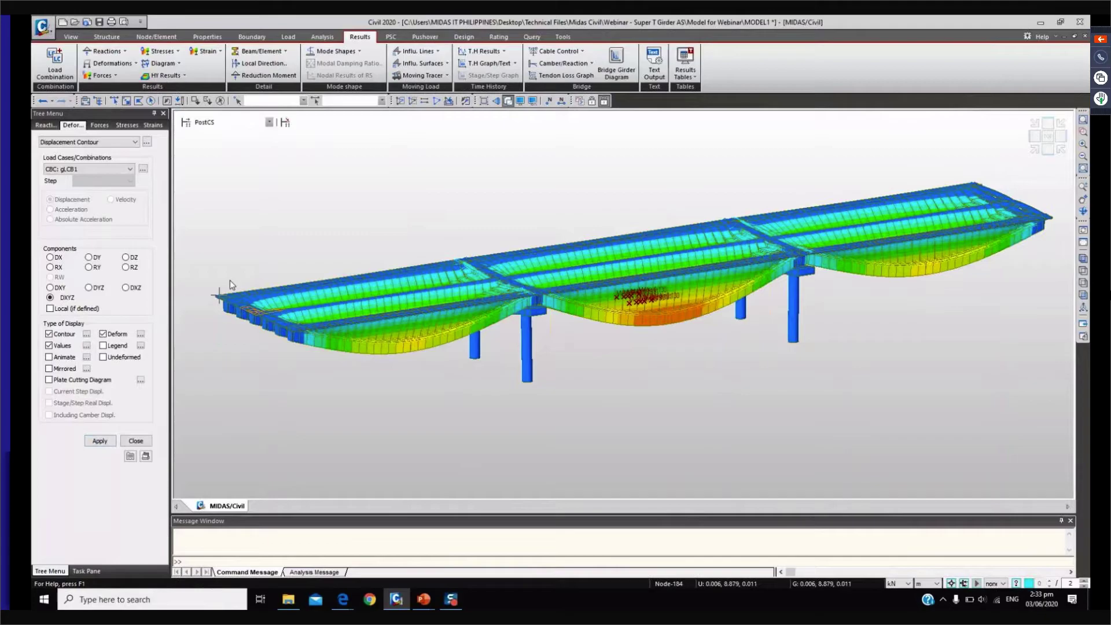
Show the DXYZ displacement contour for the minimum strength envelope CBCmin: RC ENV_STR.
{"action": "left_click", "coordinate": [93, 171]}
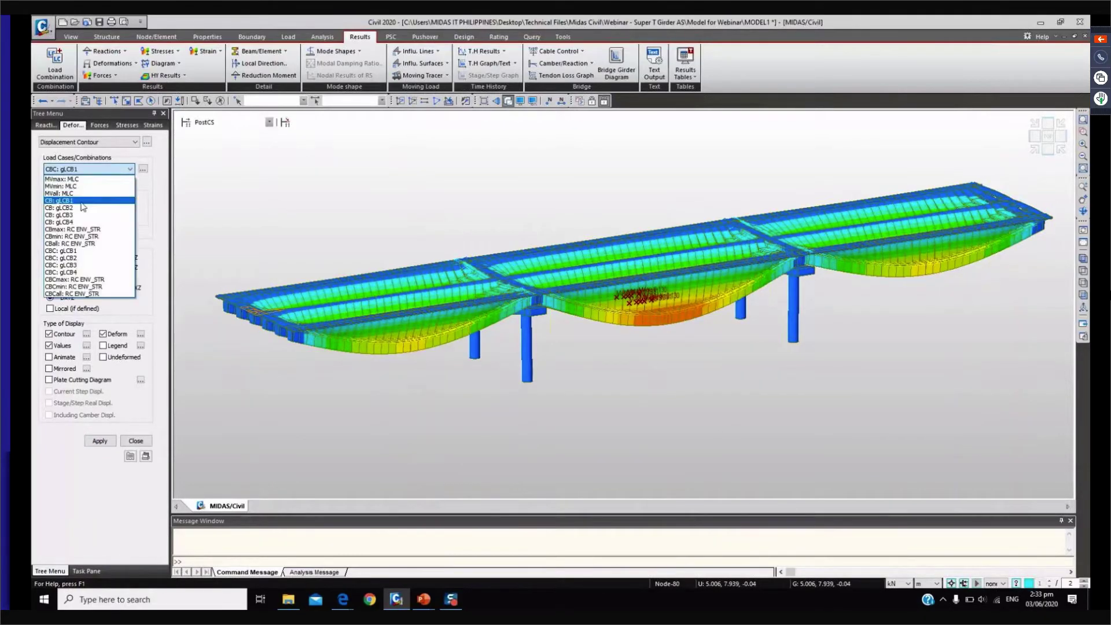
{"action": "left_click", "coordinate": [64, 201]}
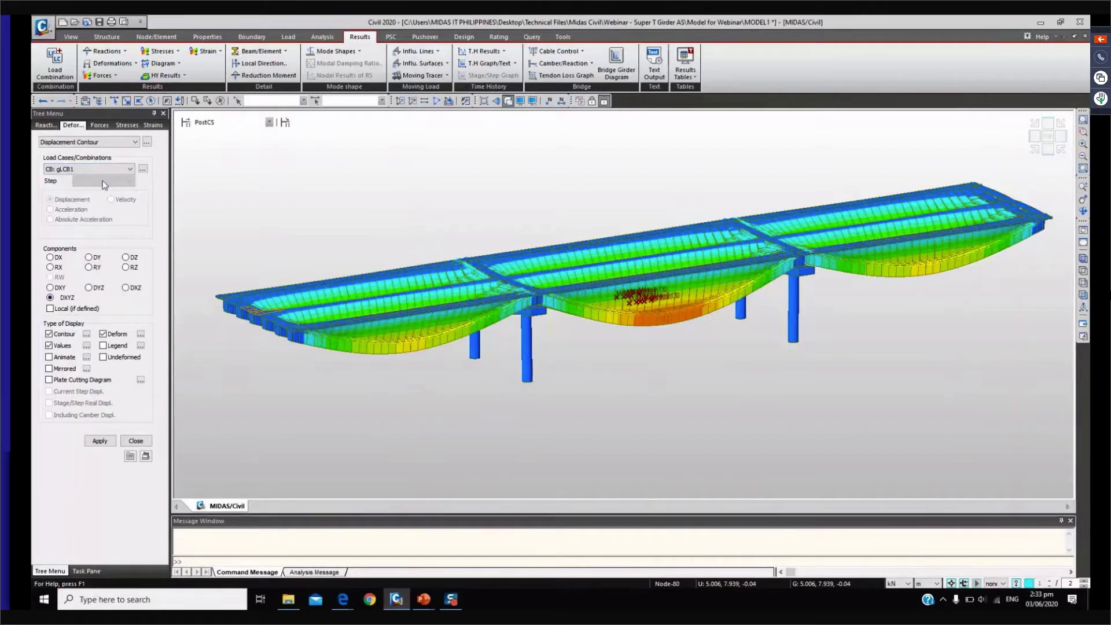
{"action": "left_click", "coordinate": [103, 169]}
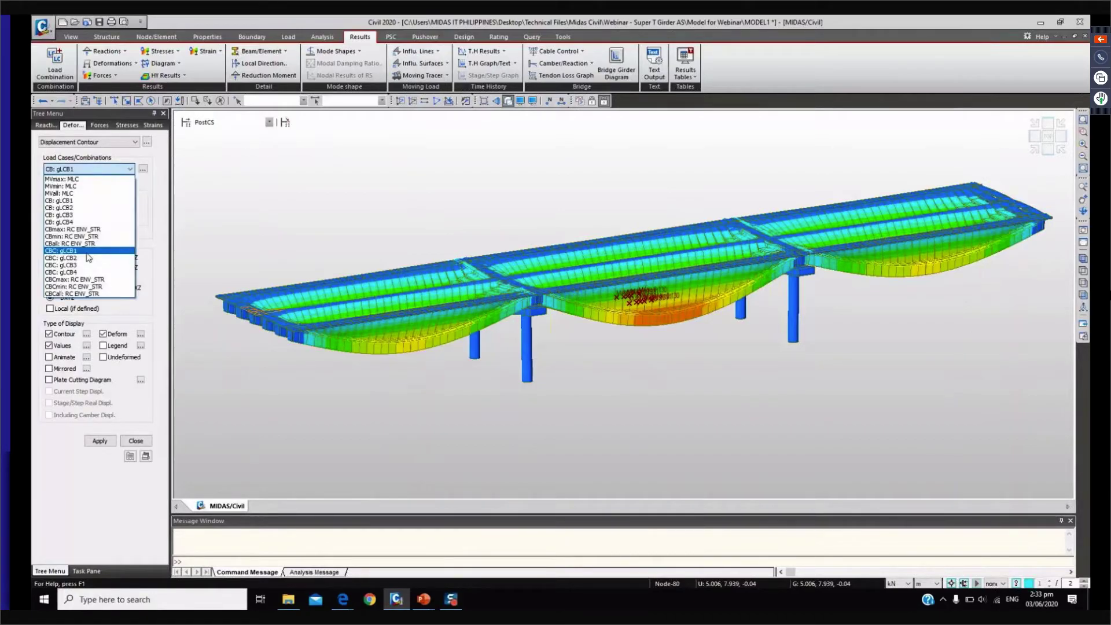
{"action": "left_click", "coordinate": [75, 287]}
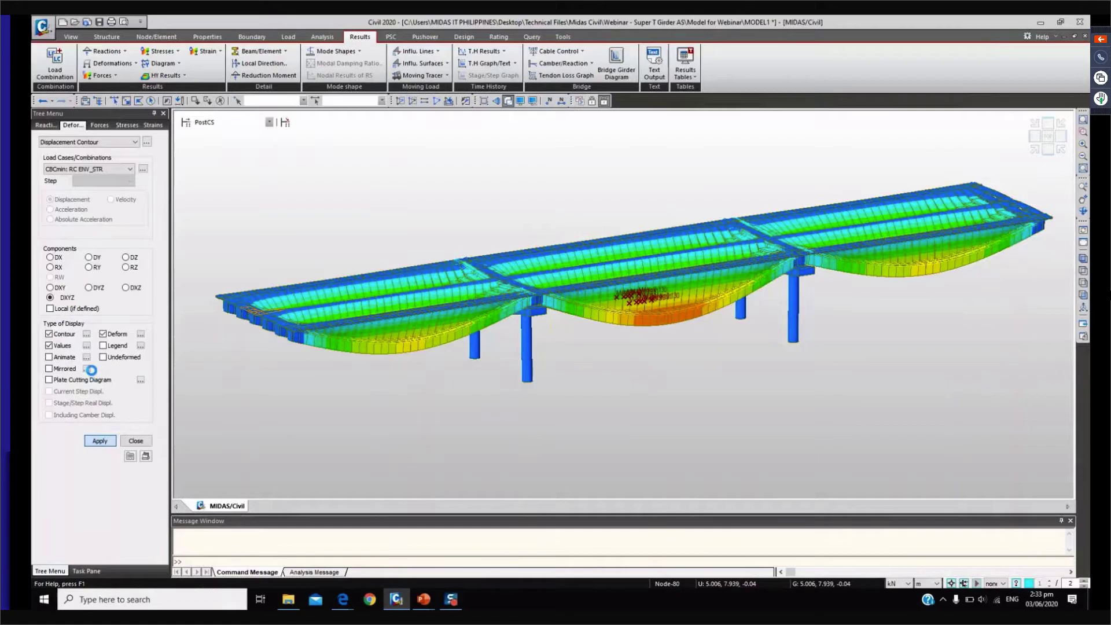
Turn off the deformed shape and display the My beam diagram for CBCmin: RC ENV_STR in front view.
{"action": "left_click", "coordinate": [103, 333]}
{"action": "left_click", "coordinate": [101, 75]}
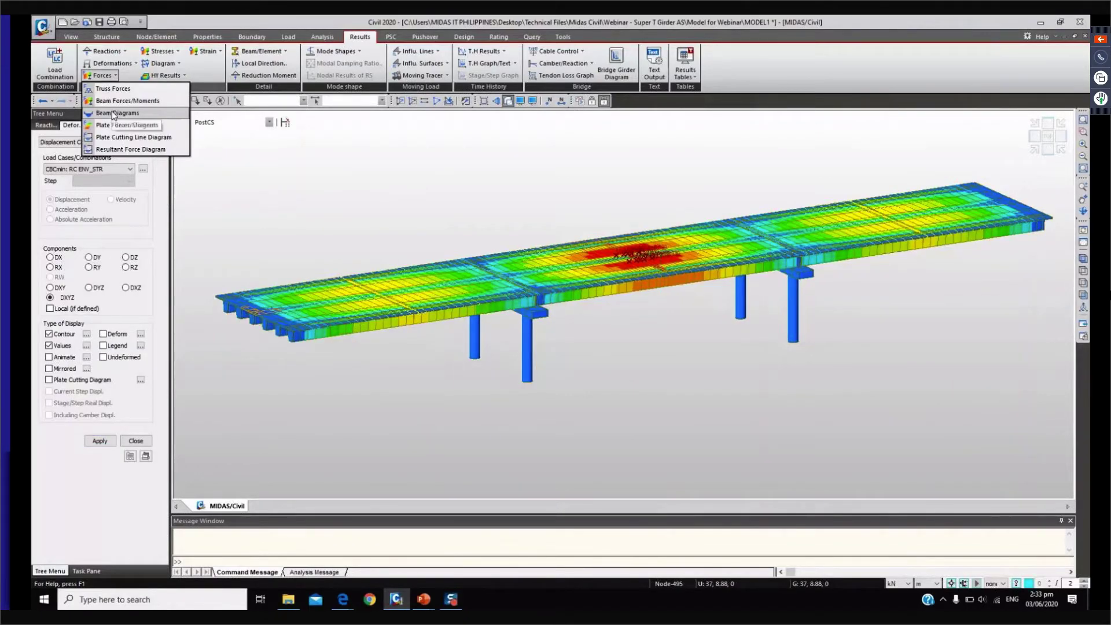
{"action": "left_click", "coordinate": [114, 113]}
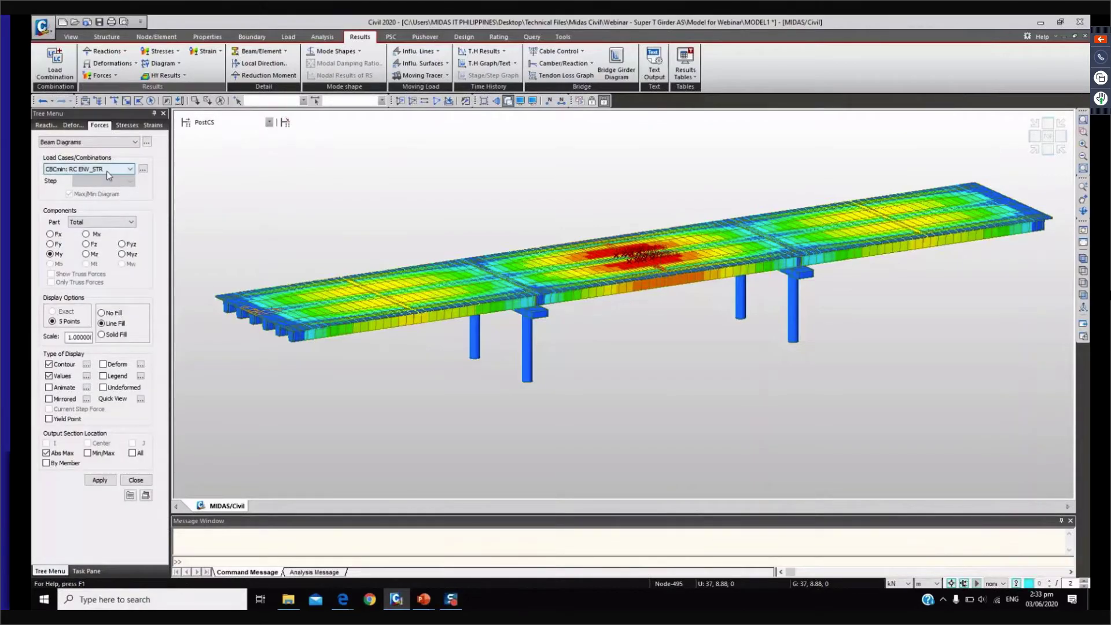
{"action": "left_click", "coordinate": [108, 477]}
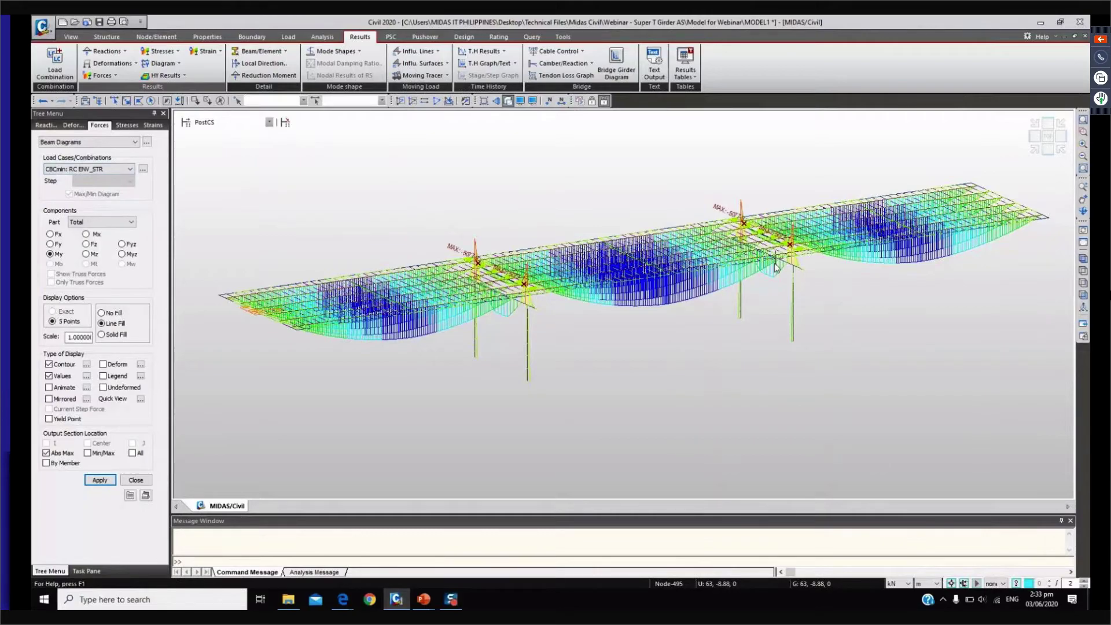
{"action": "left_click", "coordinate": [1049, 149]}
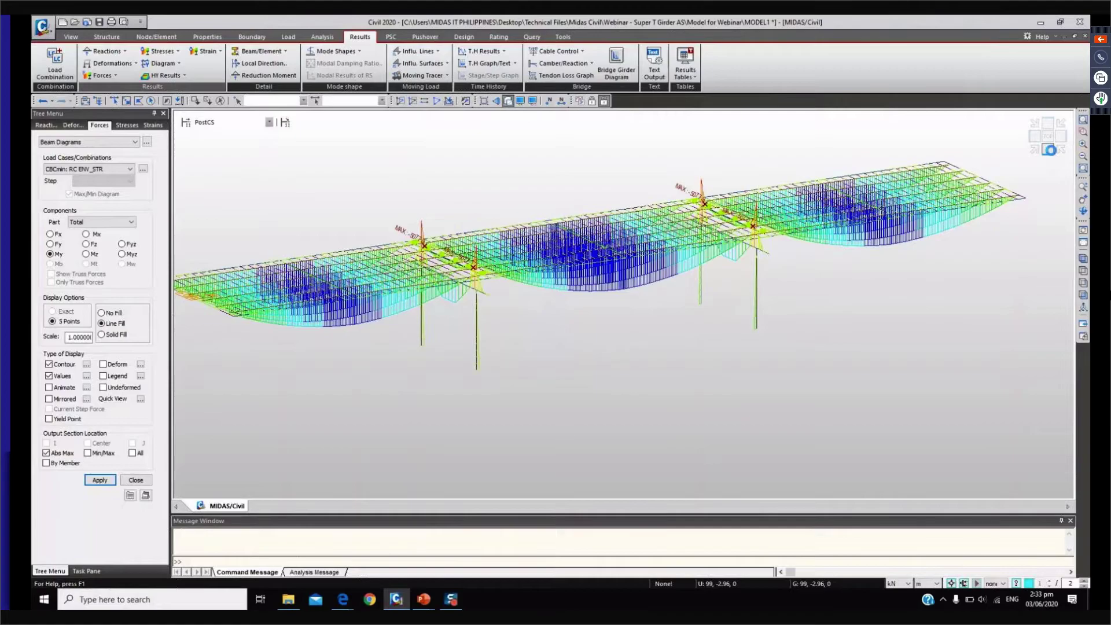
Display the My beam diagram for the combined strength envelope CBall: RC ENV_STR and view it in isometric.
{"action": "left_click", "coordinate": [123, 169]}
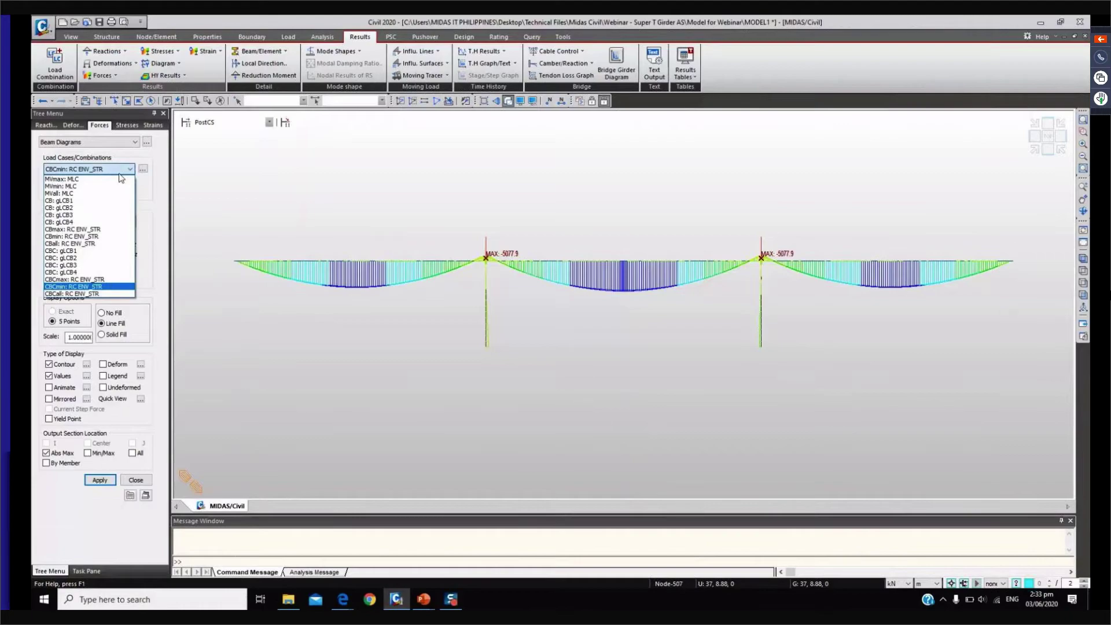
{"action": "left_click", "coordinate": [90, 237]}
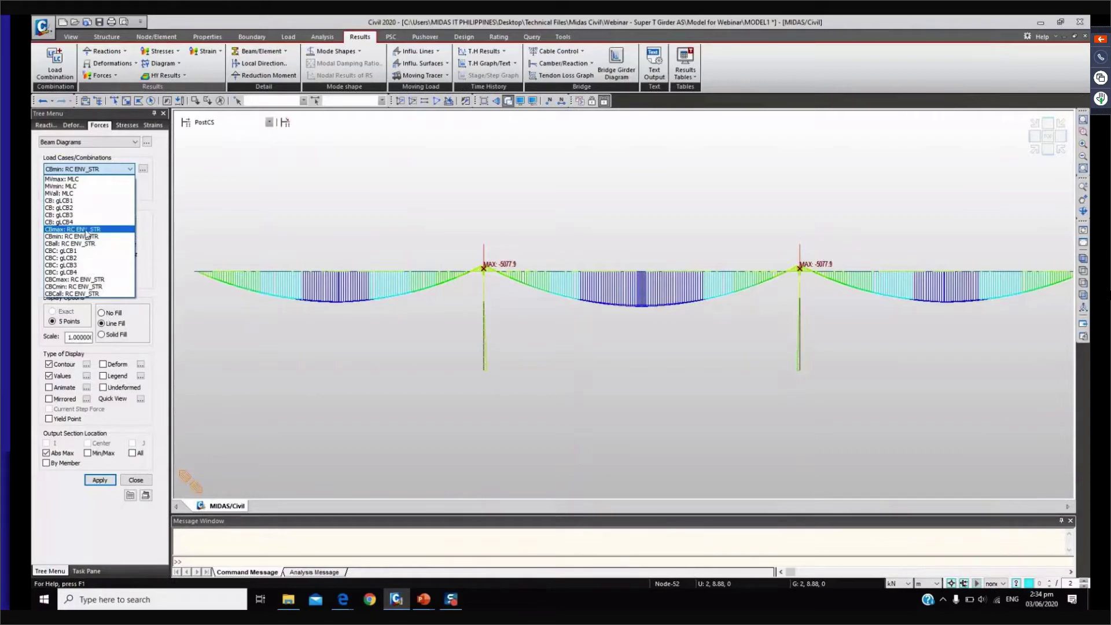
{"action": "left_click", "coordinate": [86, 244]}
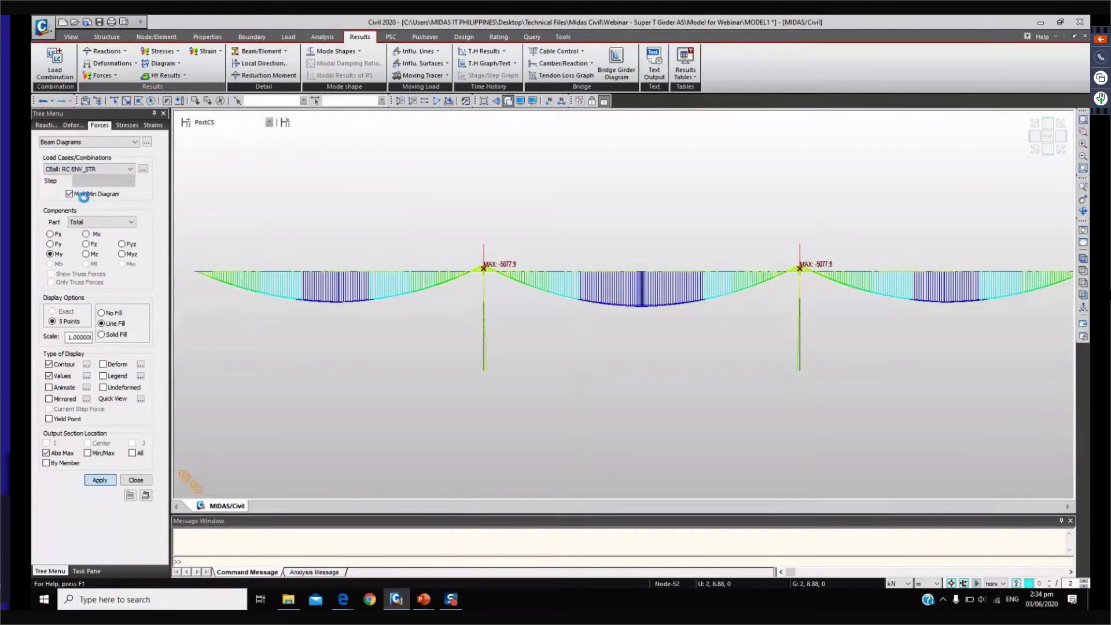
{"action": "left_click", "coordinate": [1034, 149]}
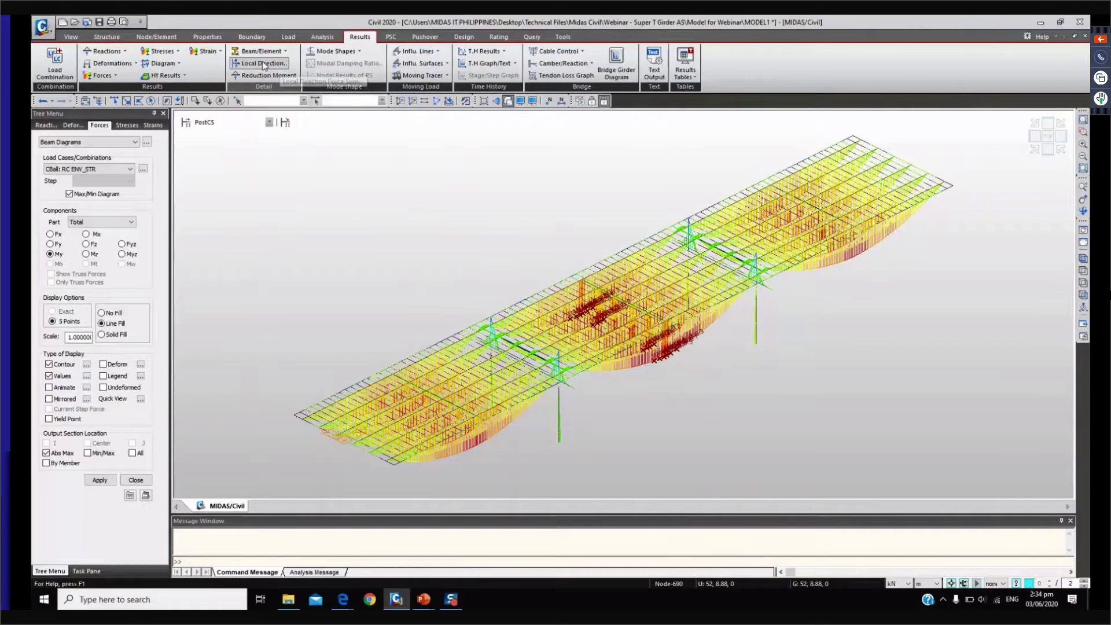
Trace the MVmax: MLC moving load that governs the My beam moment at the i-end of key element 517.
{"action": "left_click", "coordinate": [49, 92]}
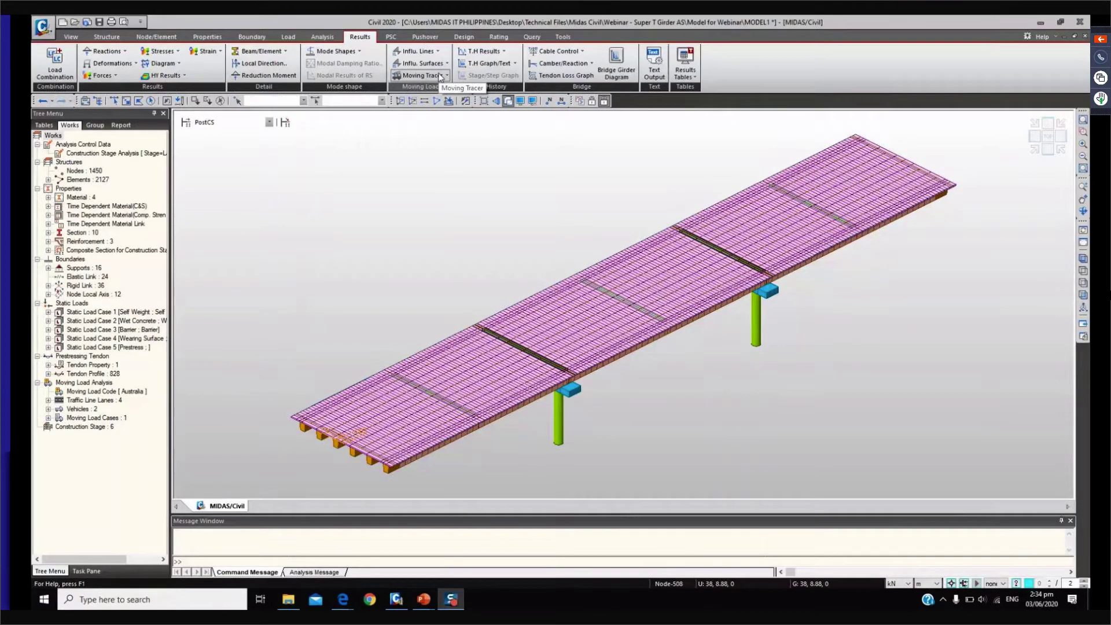
{"action": "left_click", "coordinate": [444, 78]}
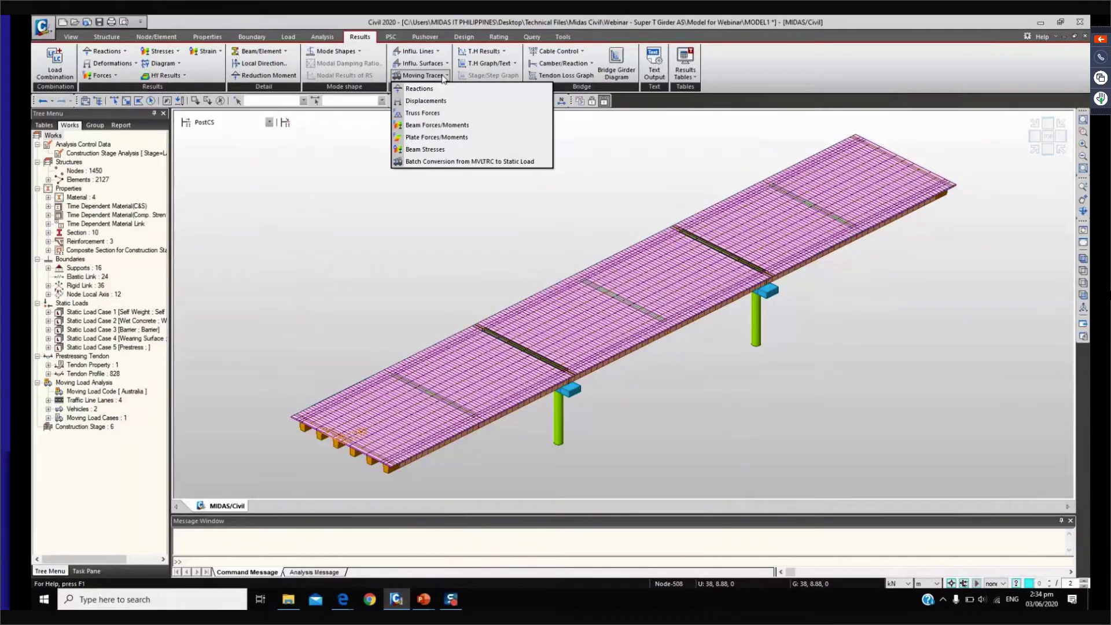
{"action": "left_click", "coordinate": [437, 124]}
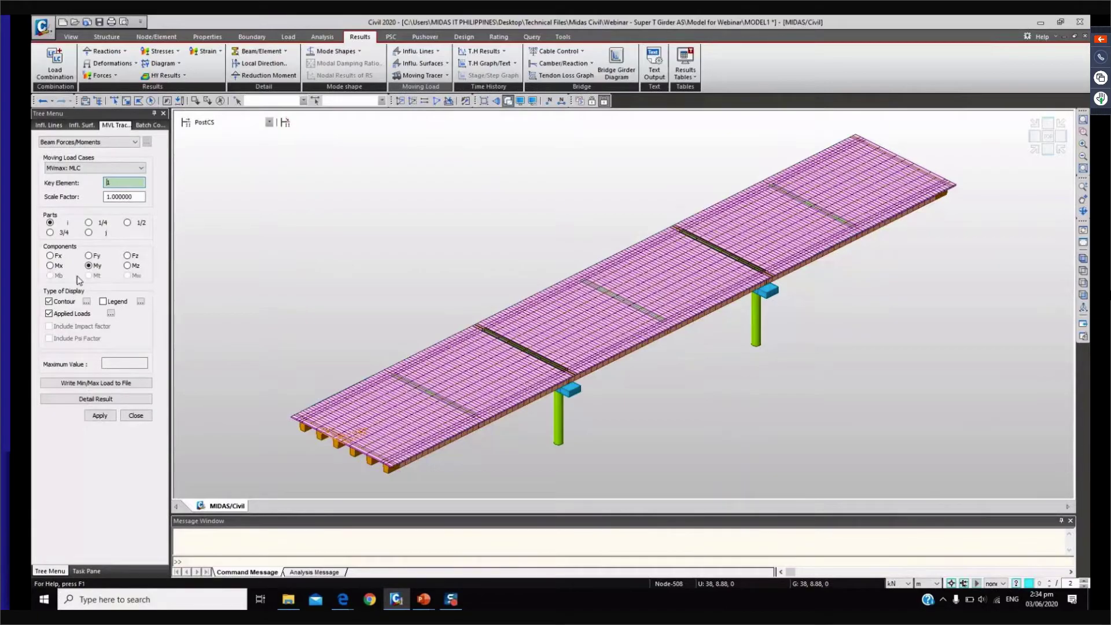
{"action": "left_click", "coordinate": [118, 185]}
{"action": "left_click", "coordinate": [409, 383]}
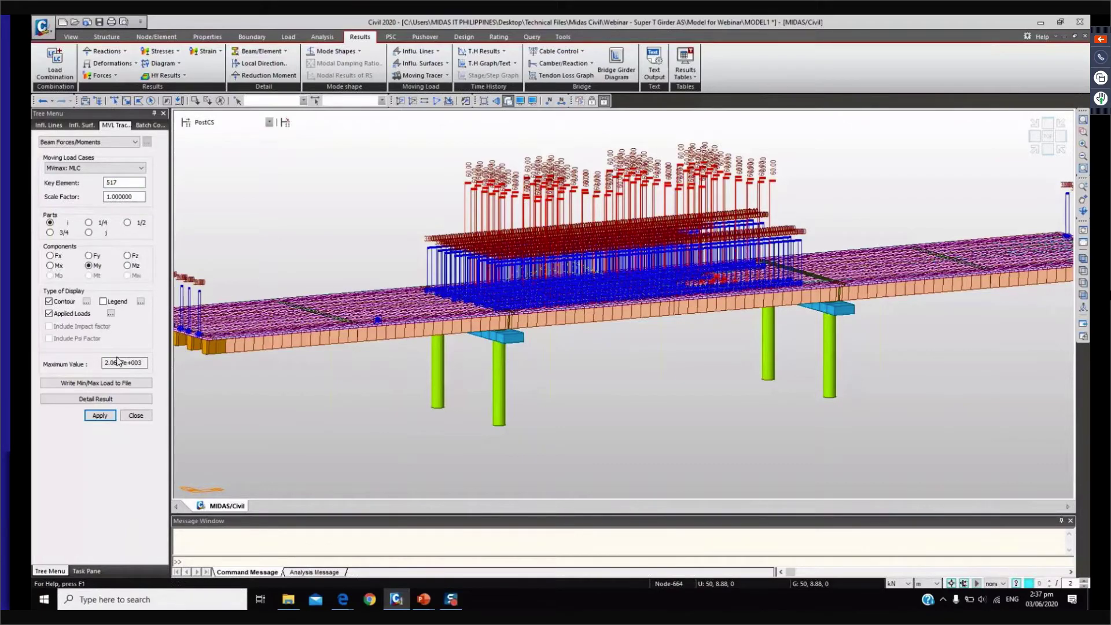
Convert the traced moving load for element 517 to a static load file and inspect its beam loads as MCT text.
{"action": "left_click", "coordinate": [106, 384]}
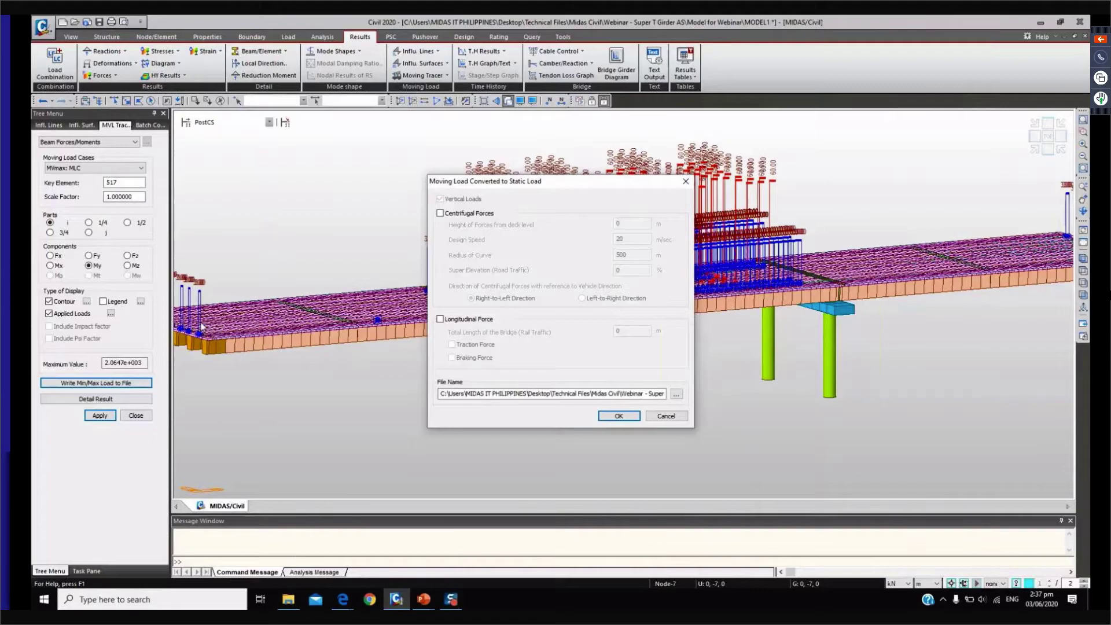
{"action": "left_click", "coordinate": [615, 415]}
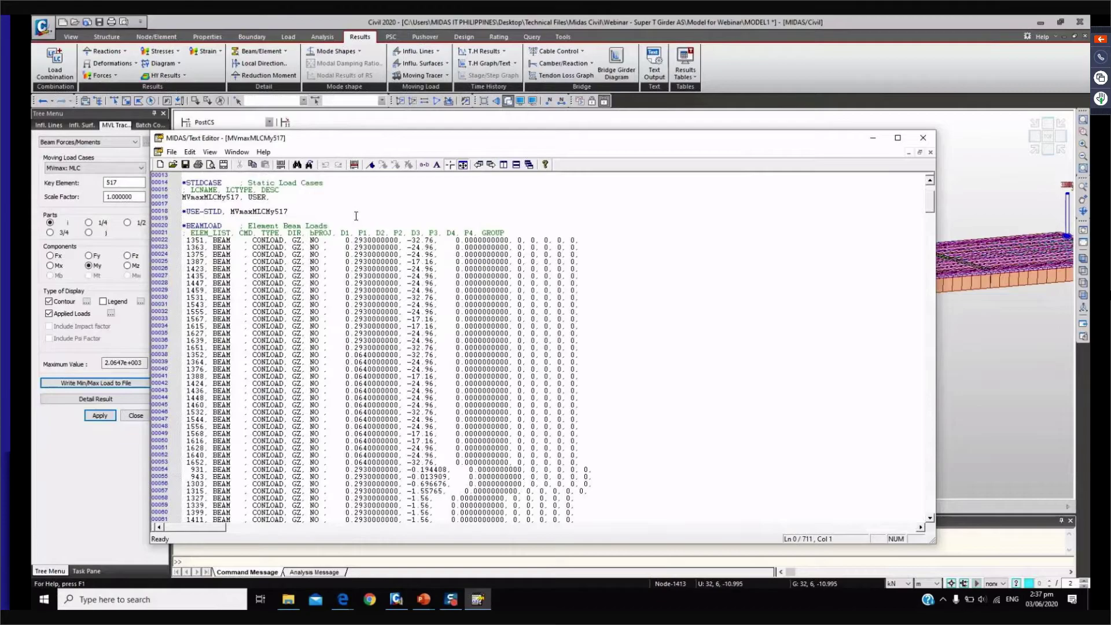
{"action": "scroll", "coordinate": [387, 312], "scroll_direction": "down", "scroll_amount": 15}
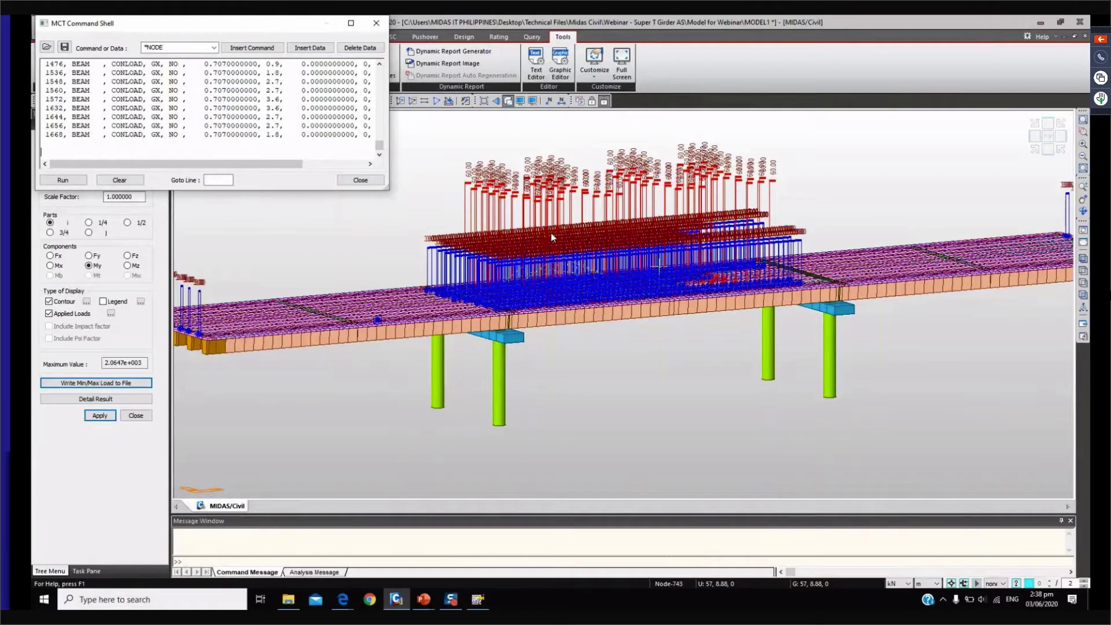
{"action": "left_click", "coordinate": [359, 180]}
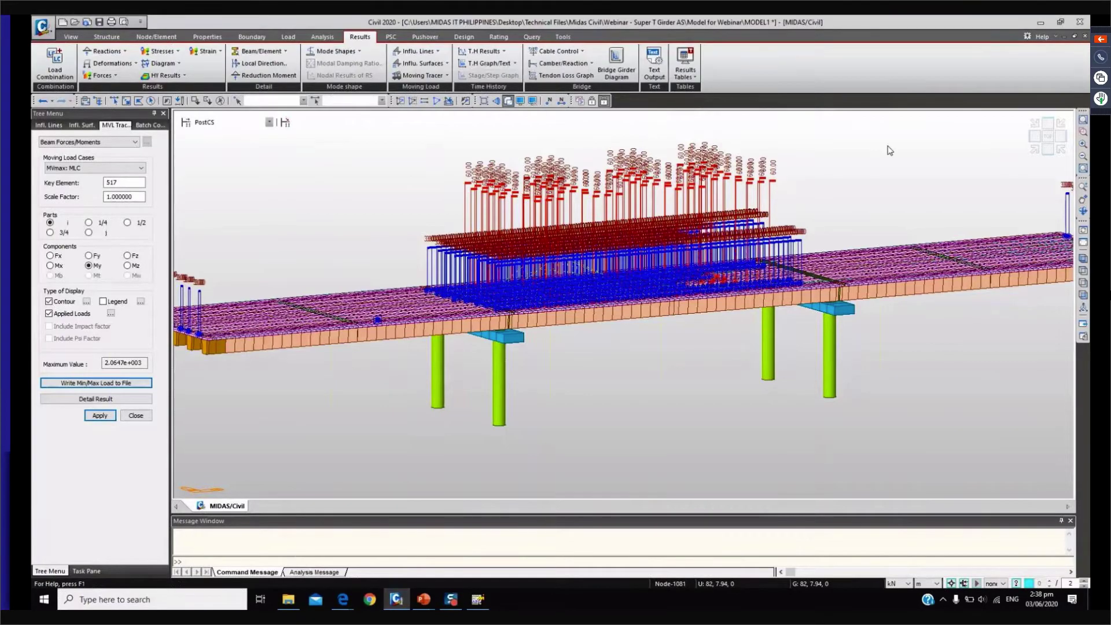
Open the tendon time-dependent loss graph and animate it through the construction stages for tendon Span1-001.
{"action": "left_click", "coordinate": [570, 76]}
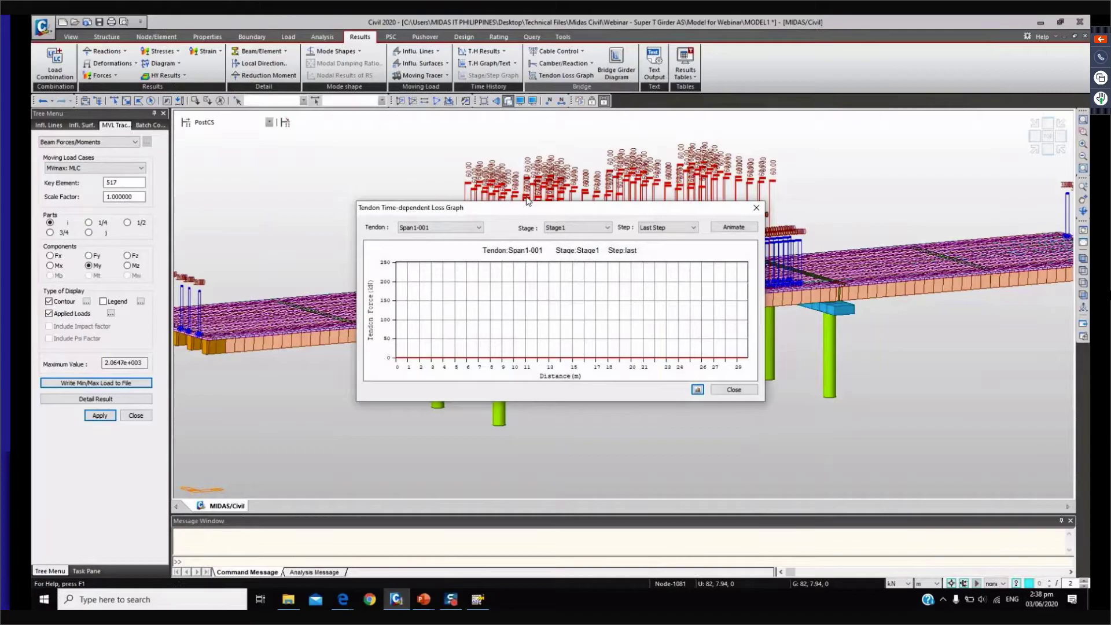
{"action": "left_click", "coordinate": [461, 228]}
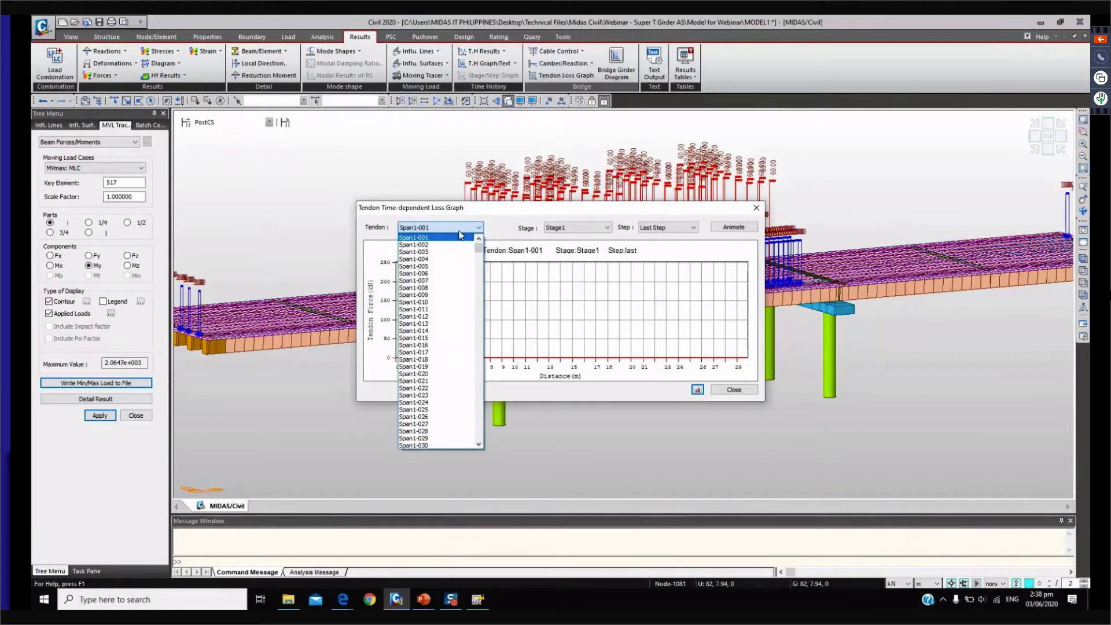
{"action": "scroll", "coordinate": [455, 230], "scroll_direction": "down", "scroll_amount": 1}
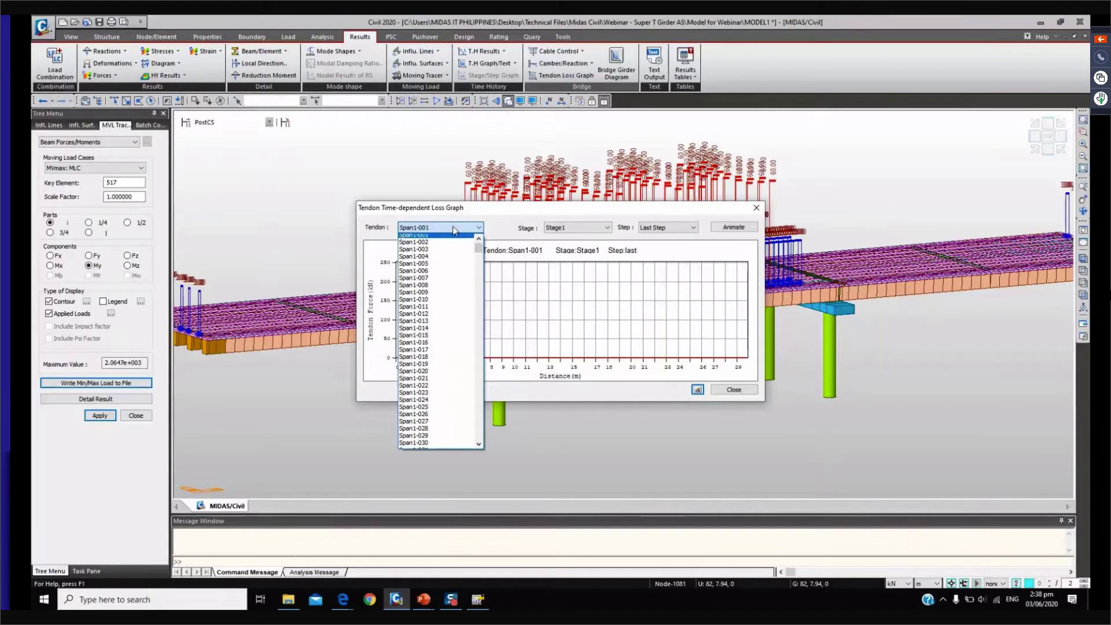
{"action": "left_click", "coordinate": [454, 231]}
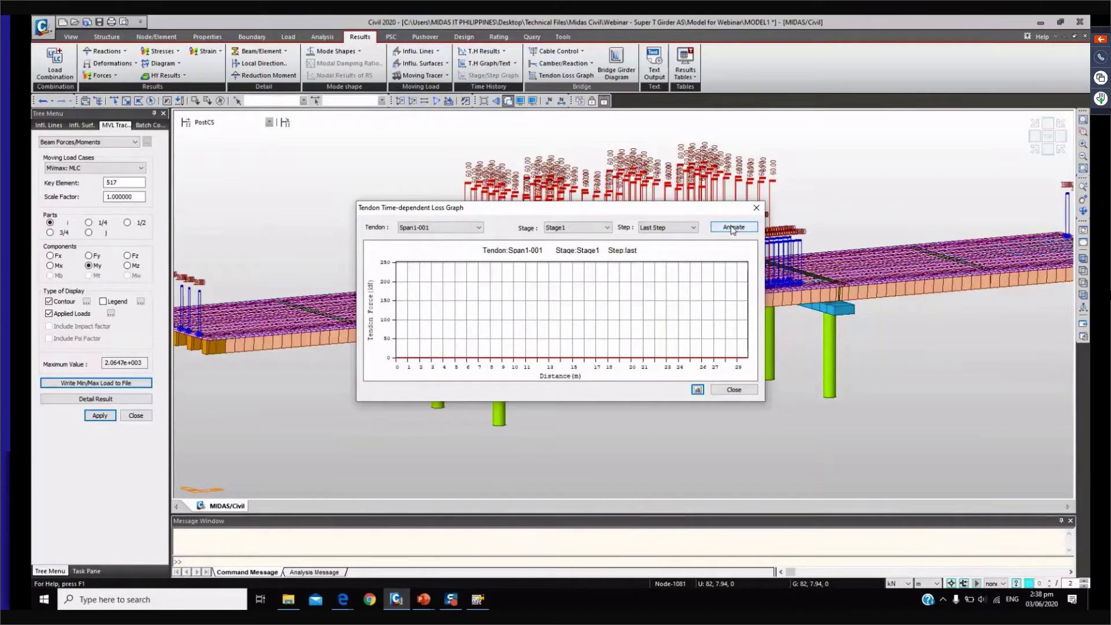
{"action": "left_click", "coordinate": [733, 228]}
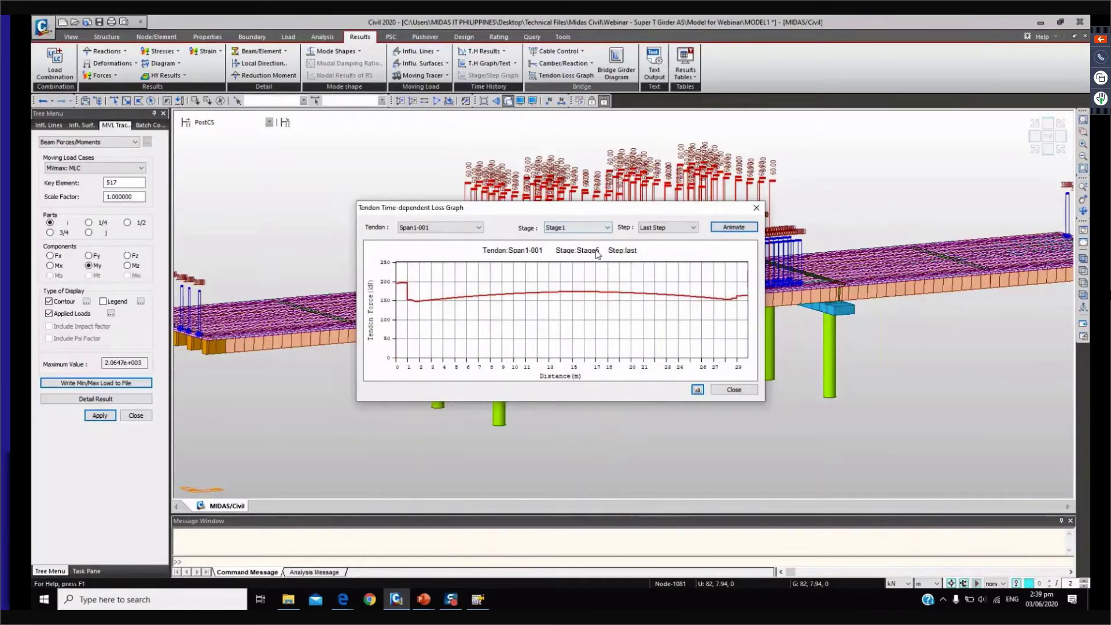
Animate the time-dependent loss graph for tendon Span1-009.
{"action": "left_click", "coordinate": [478, 227]}
{"action": "left_click", "coordinate": [436, 296]}
{"action": "left_click", "coordinate": [720, 230]}
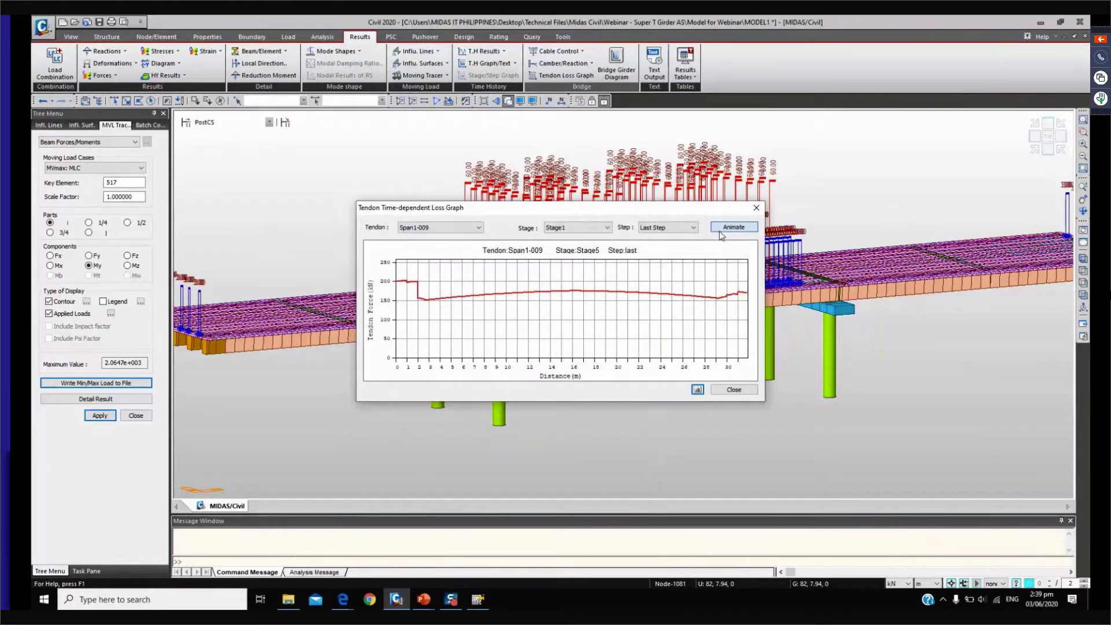
Close the loss graph, examine the Tendon-Span1 loss table at Stage2, and return to the bridge model view.
{"action": "left_click", "coordinate": [756, 207]}
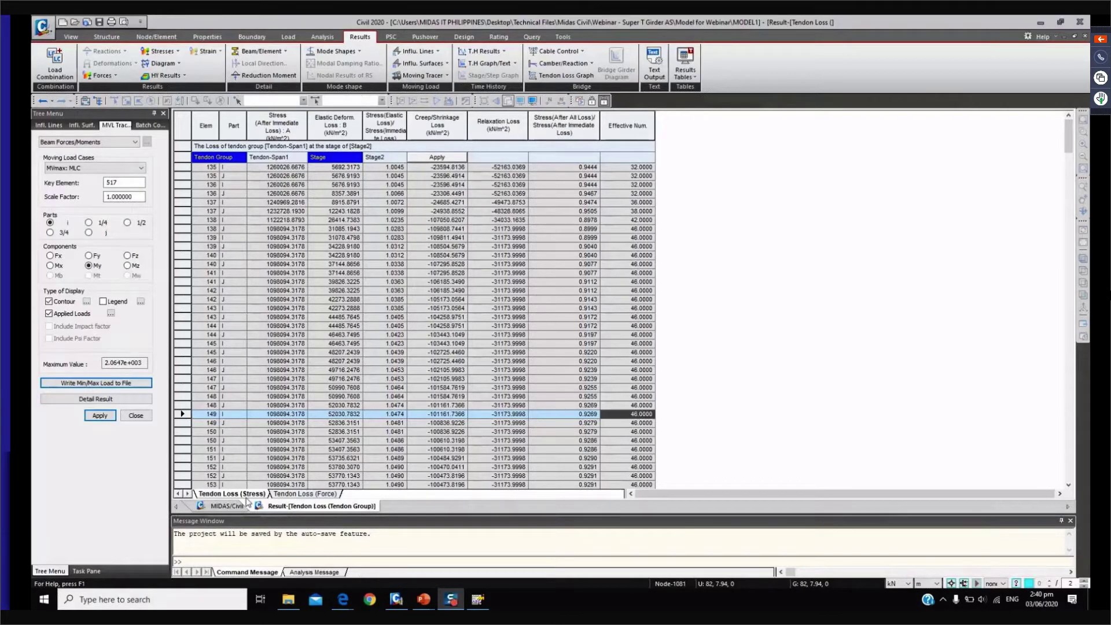
{"action": "left_click", "coordinate": [246, 504]}
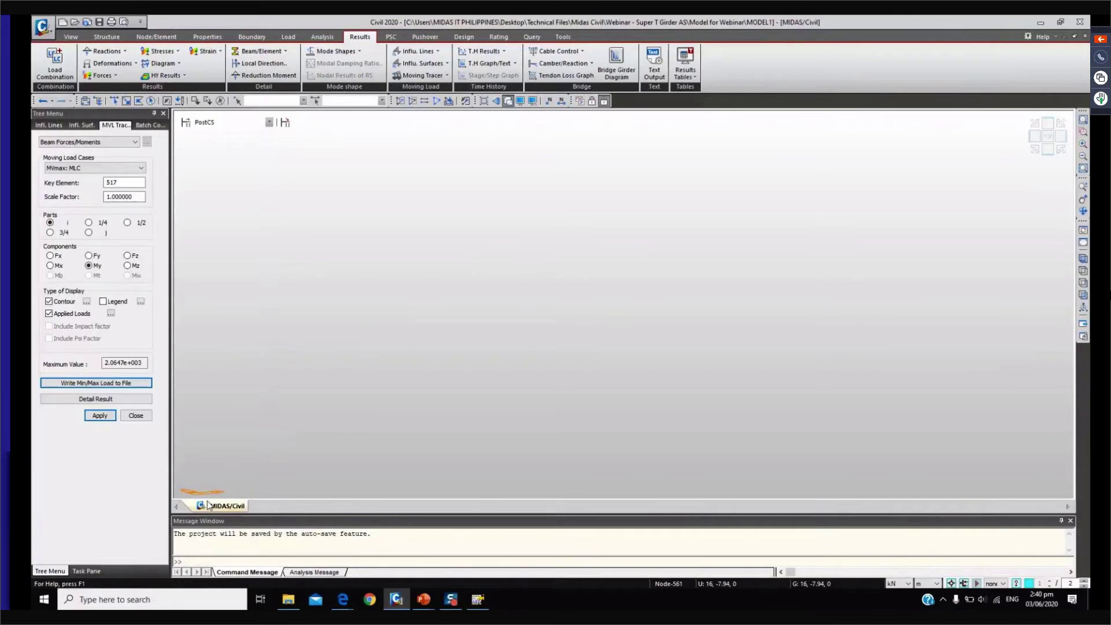
{"action": "middle_click_drag", "start_coordinate": [203, 492], "coordinate": [390, 308]}
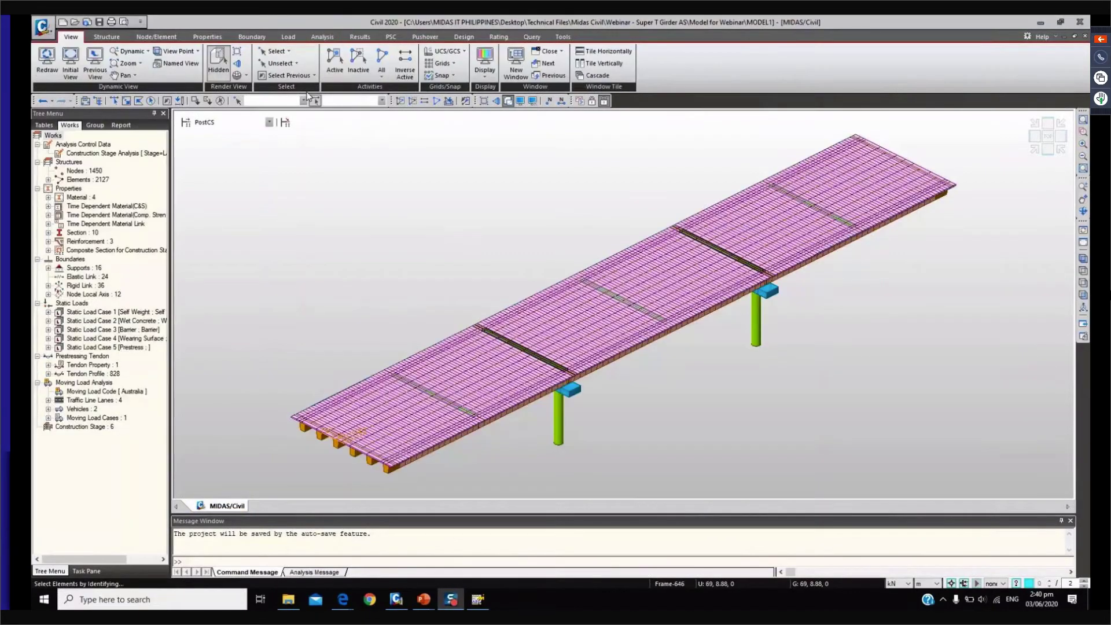
Set the PSC design parameters for AS 5100.5:17 with all ultimate and serviceability output checks selected.
{"action": "left_click", "coordinate": [464, 37]}
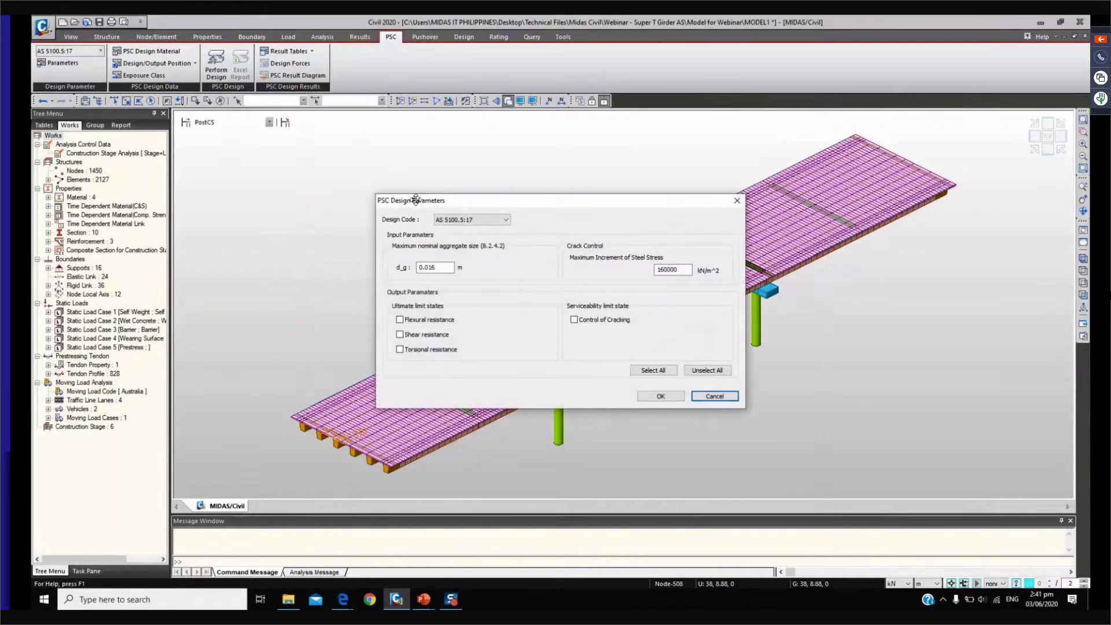
{"action": "left_click_drag", "start_coordinate": [416, 200], "coordinate": [359, 174]}
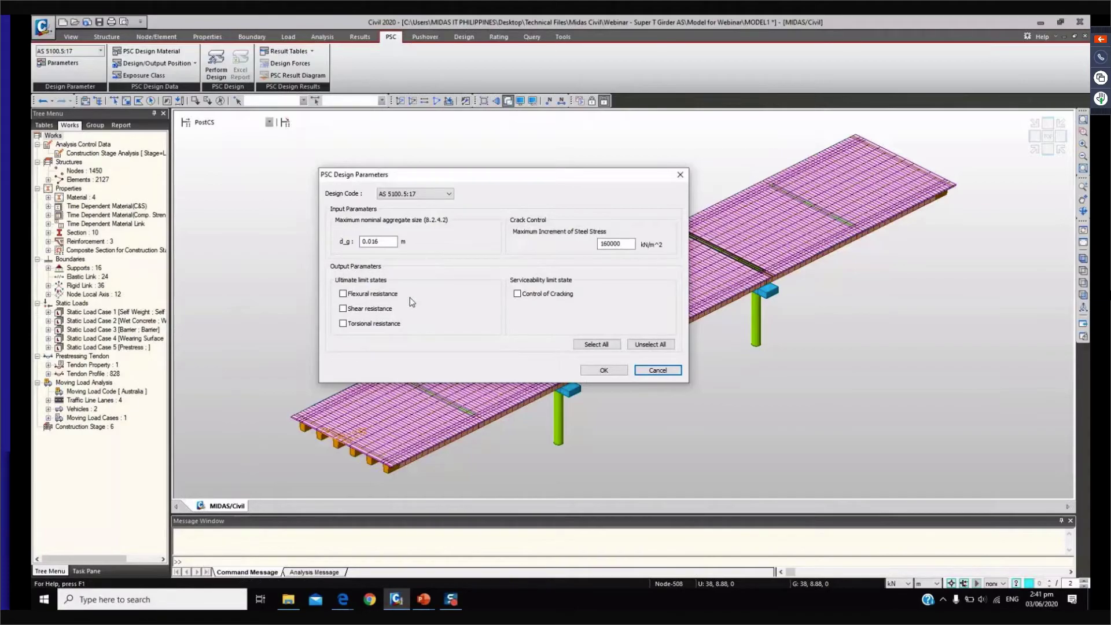
{"action": "left_click", "coordinate": [587, 346]}
{"action": "left_click", "coordinate": [602, 373]}
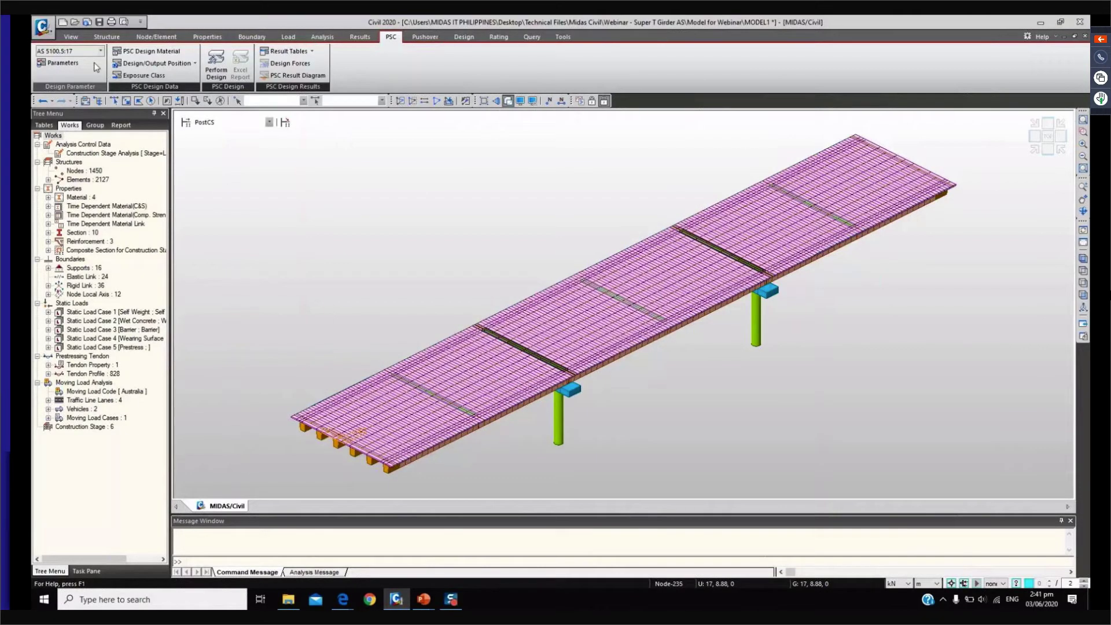
Open the PSC composite concrete design materials and select material C50 for modification.
{"action": "left_click", "coordinate": [137, 53]}
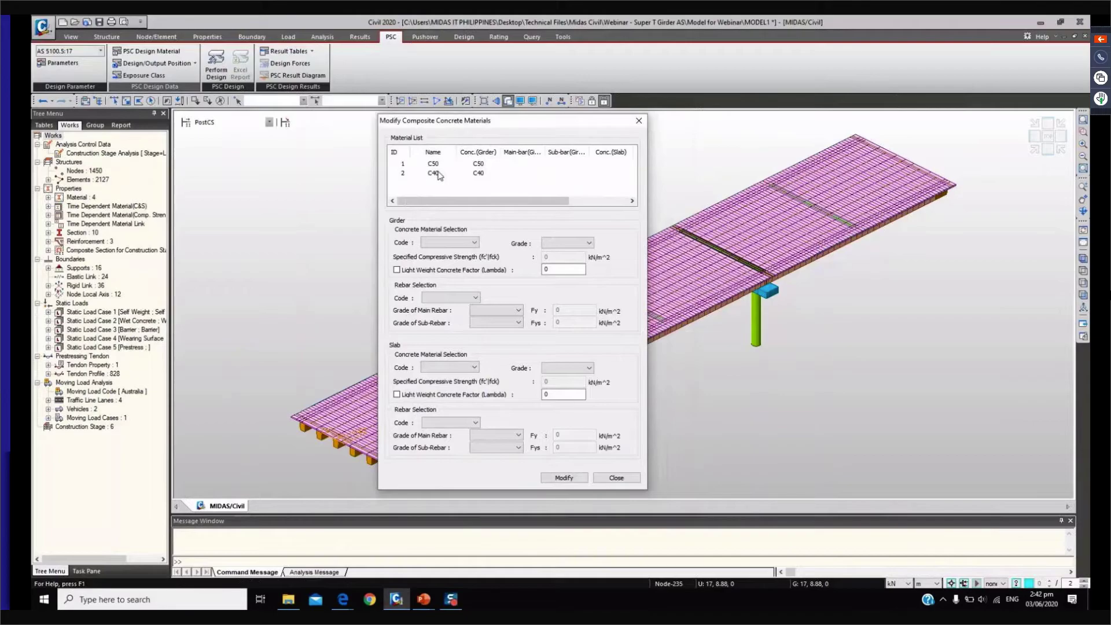
{"action": "left_click", "coordinate": [428, 165]}
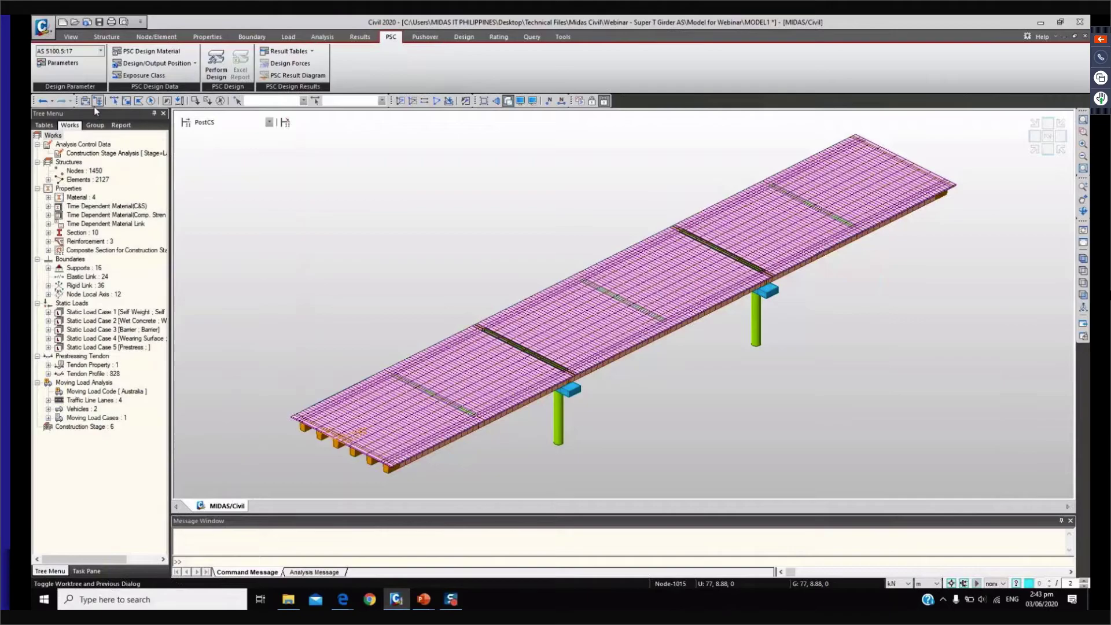
Assign the PSC design and PSC output positions at both ends (I & J) of the girder elements for all resistances.
{"action": "left_click", "coordinate": [97, 104]}
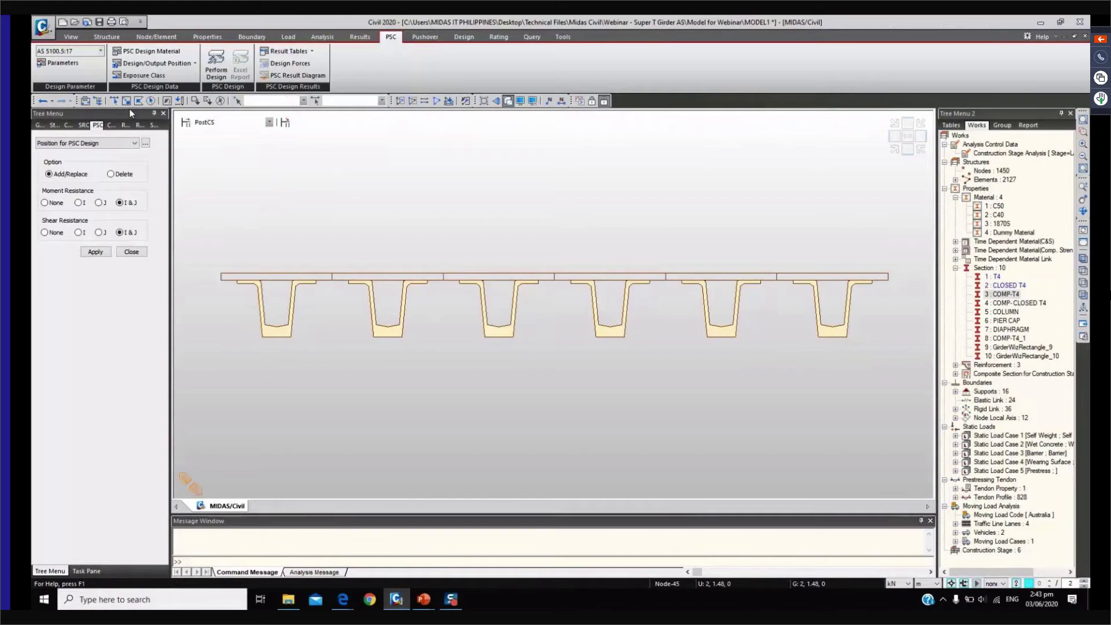
{"action": "left_click", "coordinate": [95, 252]}
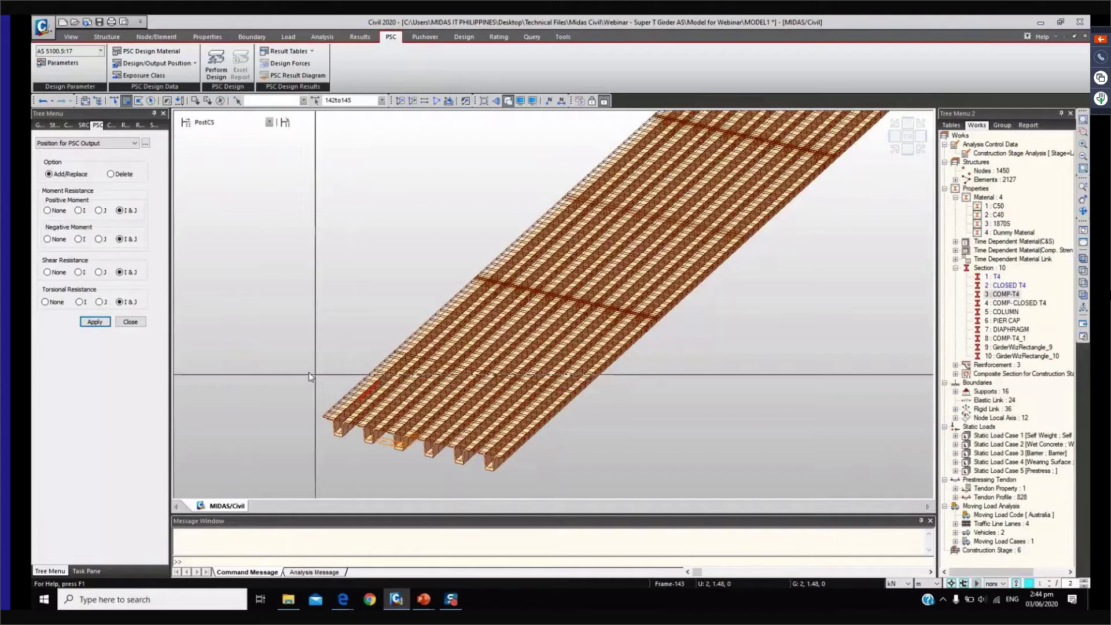
{"action": "left_click", "coordinate": [95, 322]}
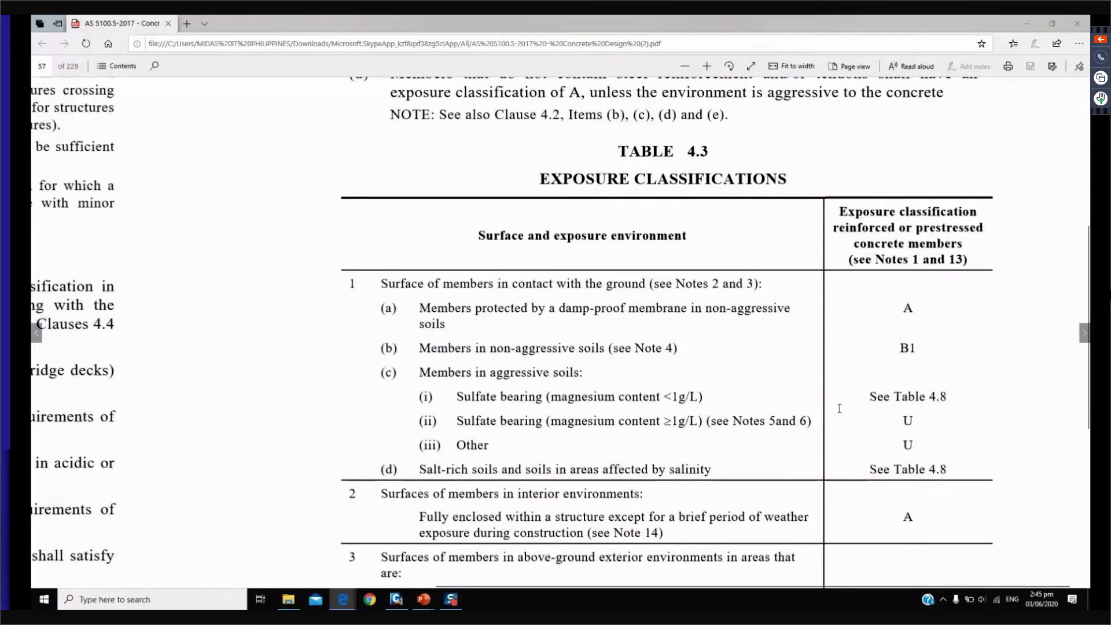
Consult Table 4.3 on exposure classifications in the AS 5100.5-2017 standard and return to Midas Civil.
{"action": "scroll", "coordinate": [839, 408], "scroll_direction": "down", "scroll_amount": 5}
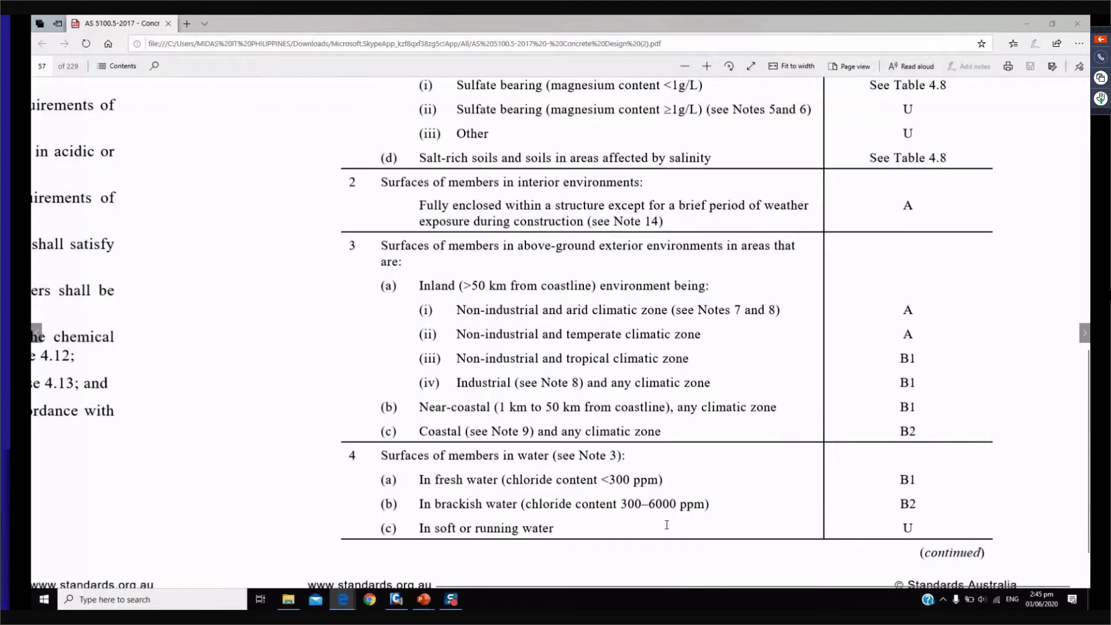
{"action": "scroll", "coordinate": [723, 482], "scroll_direction": "up", "scroll_amount": 3}
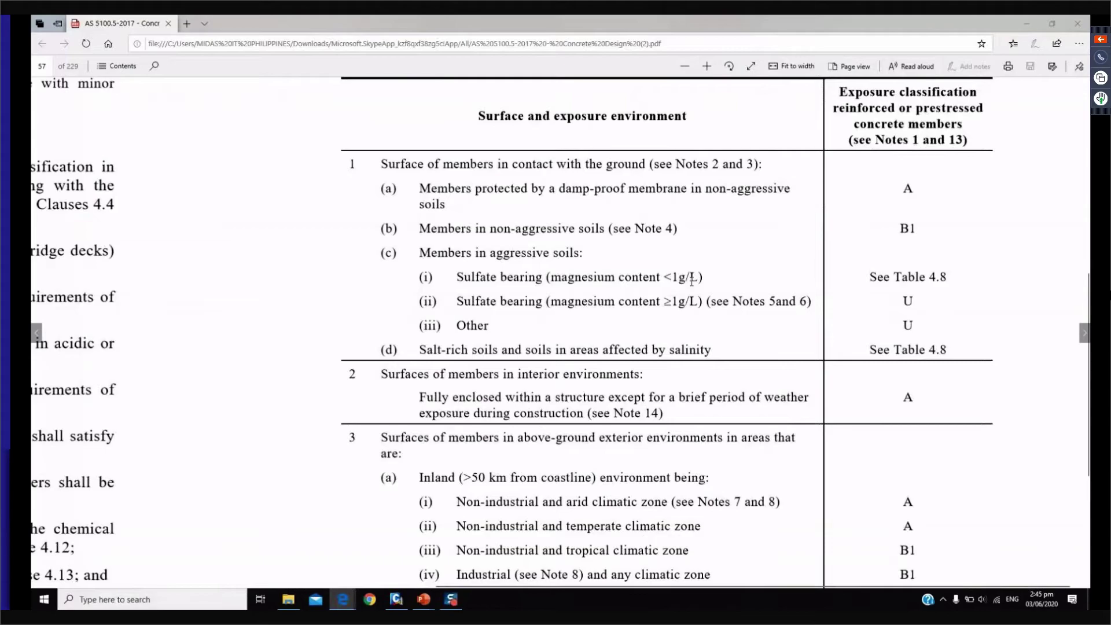
{"action": "left_click", "coordinate": [1027, 26]}
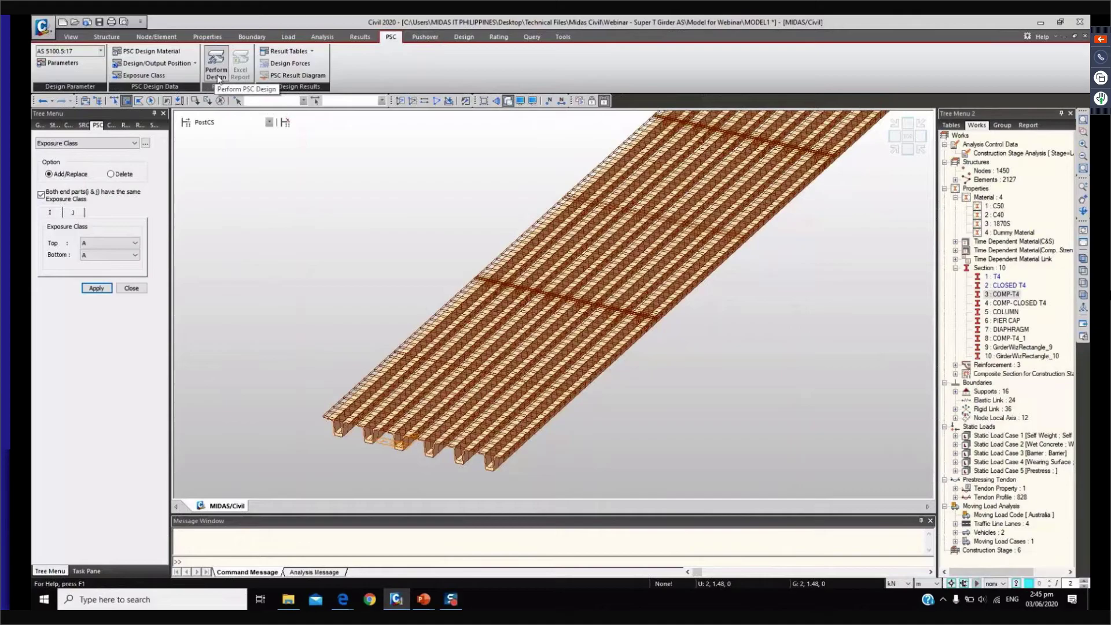
Perform the PSC design and open the flexure strength check table.
{"action": "left_click", "coordinate": [218, 80]}
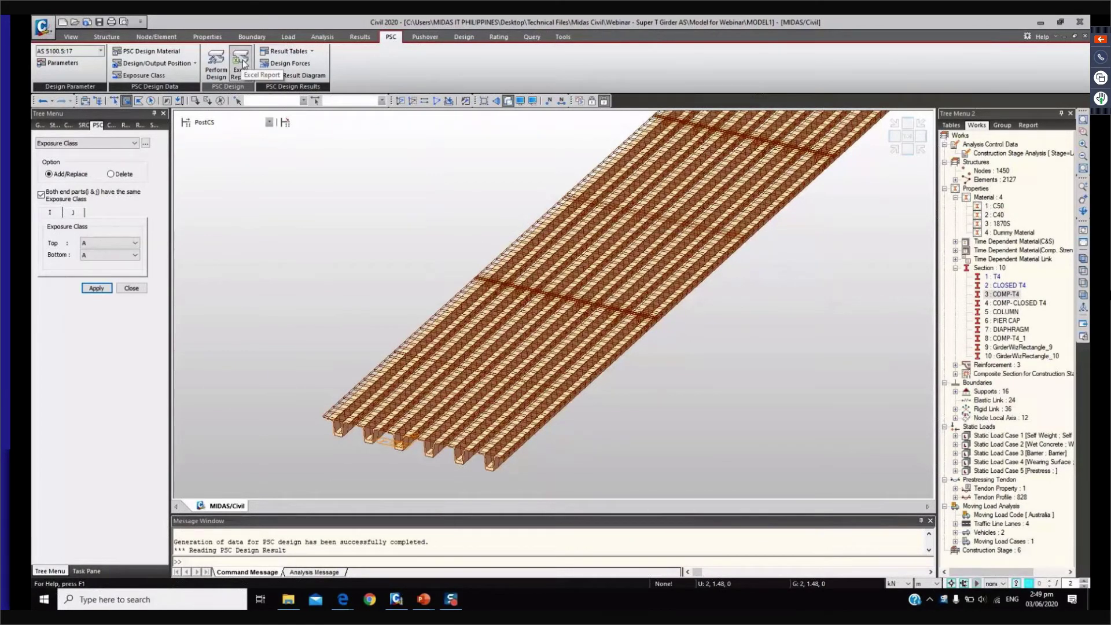
{"action": "left_click", "coordinate": [284, 53]}
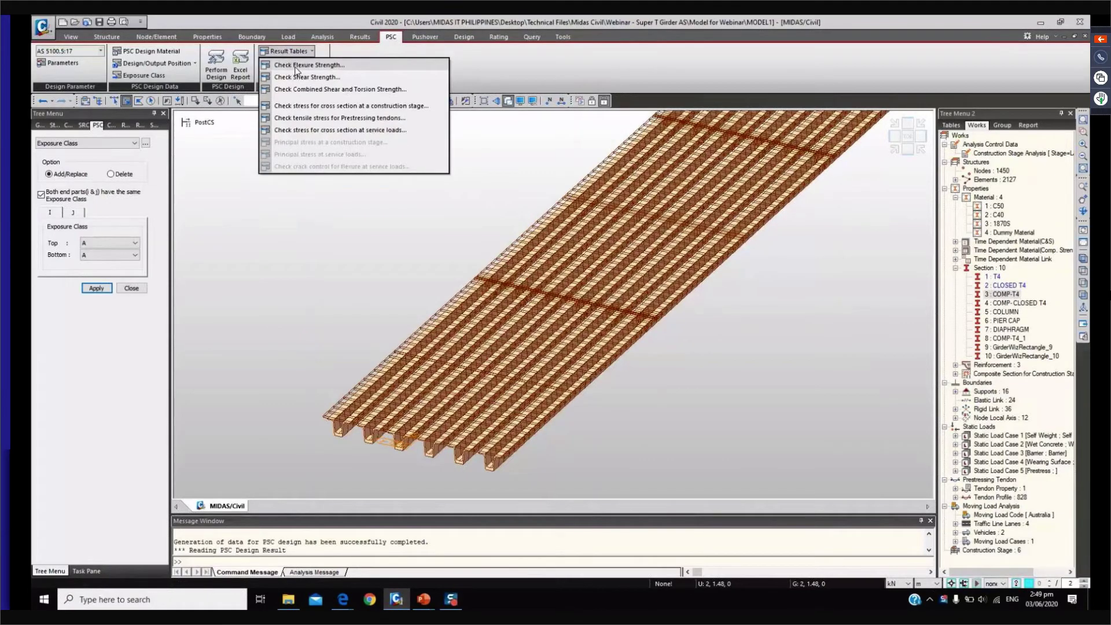
{"action": "left_click", "coordinate": [309, 66]}
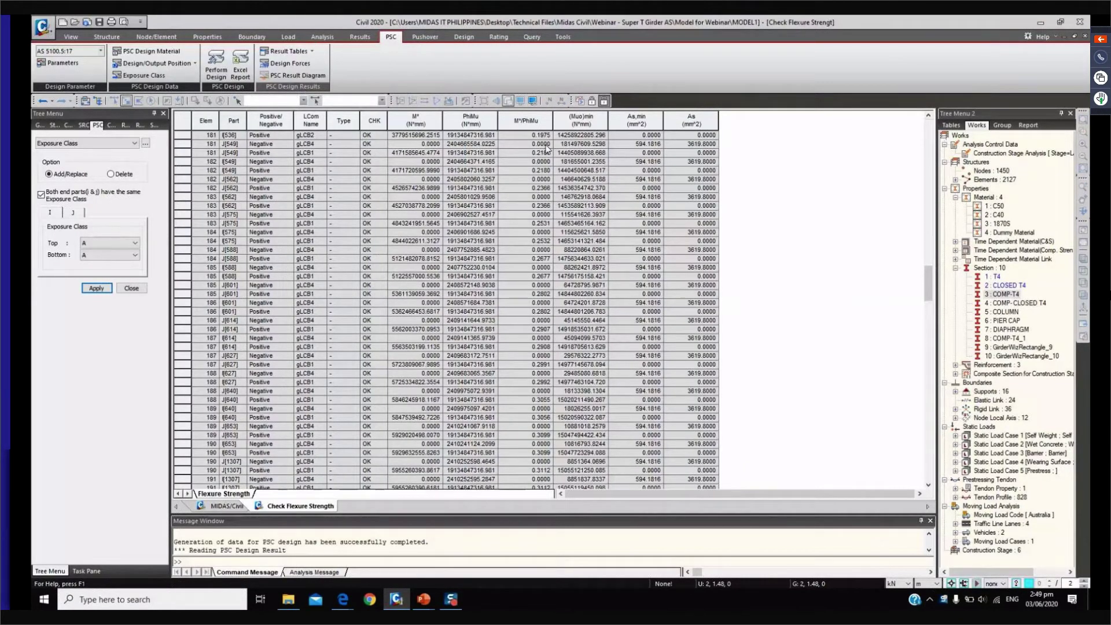